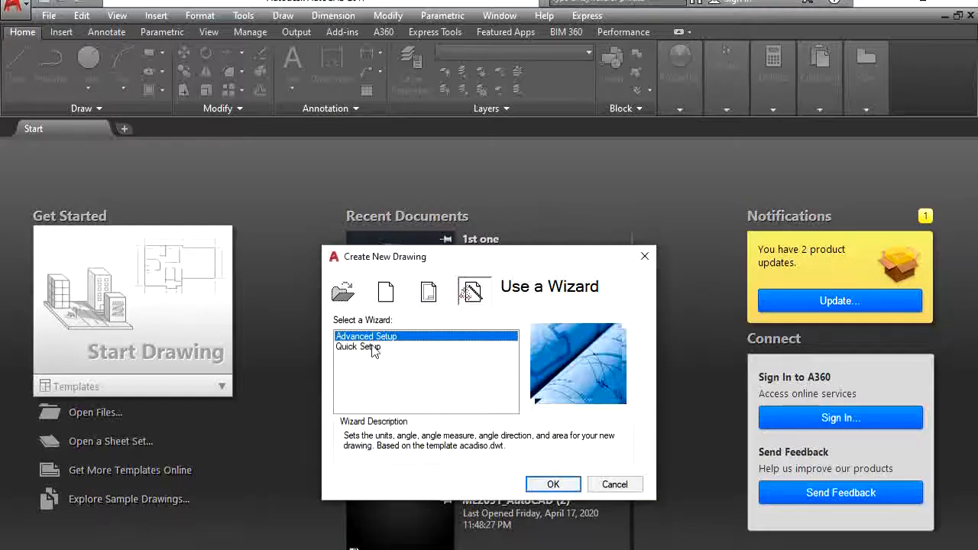
- Start a new drawing using the Advanced Setup wizard
left_click(429, 291)
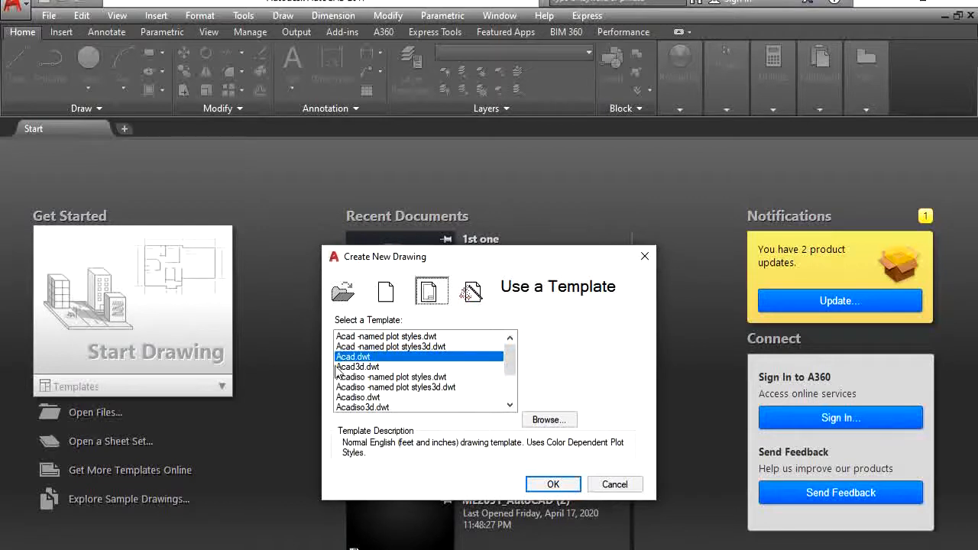
left_click(386, 291)
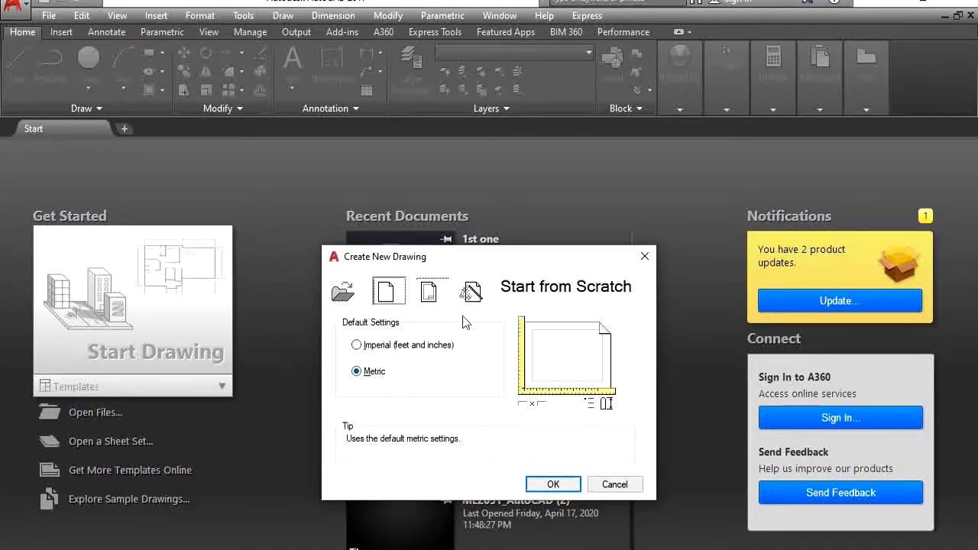
left_click(471, 292)
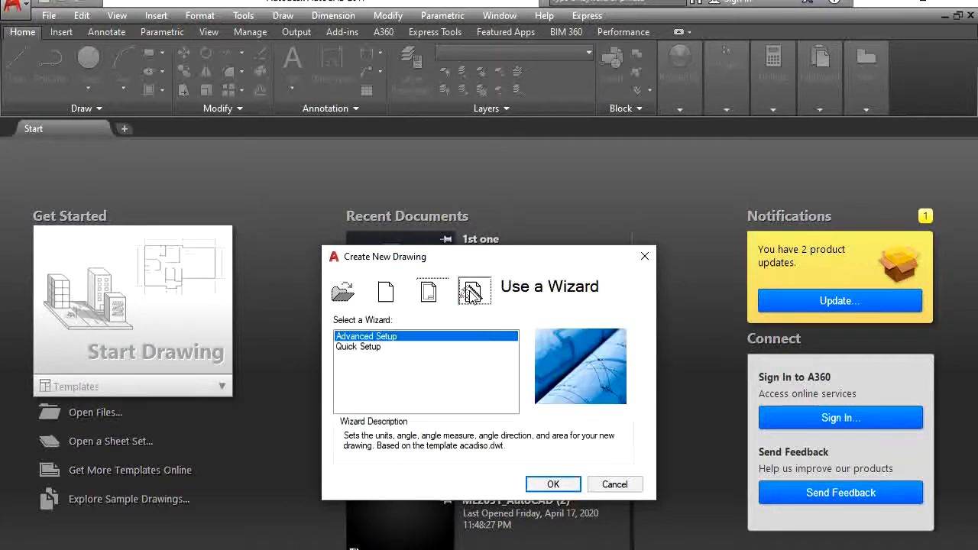
left_click(555, 486)
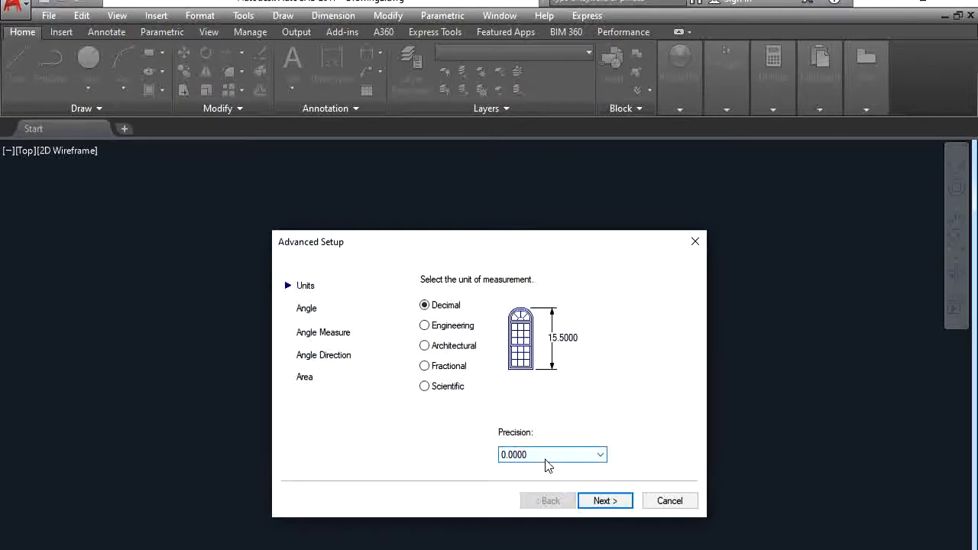
- Consult the exercise 2 drawing in Word, return to AutoCAD and set decimal units with a precision of 0
key("alt+Tab")
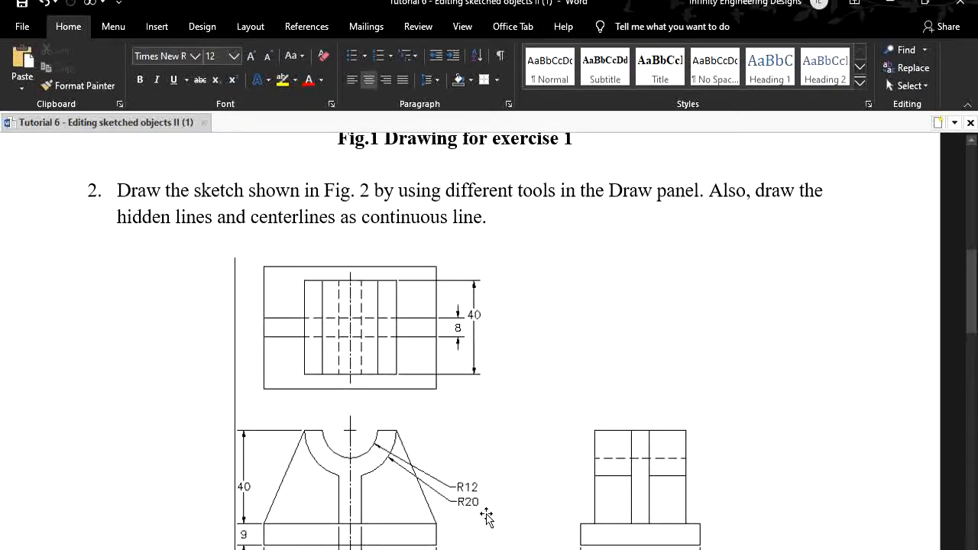
key("alt+Tab")
left_click(578, 457)
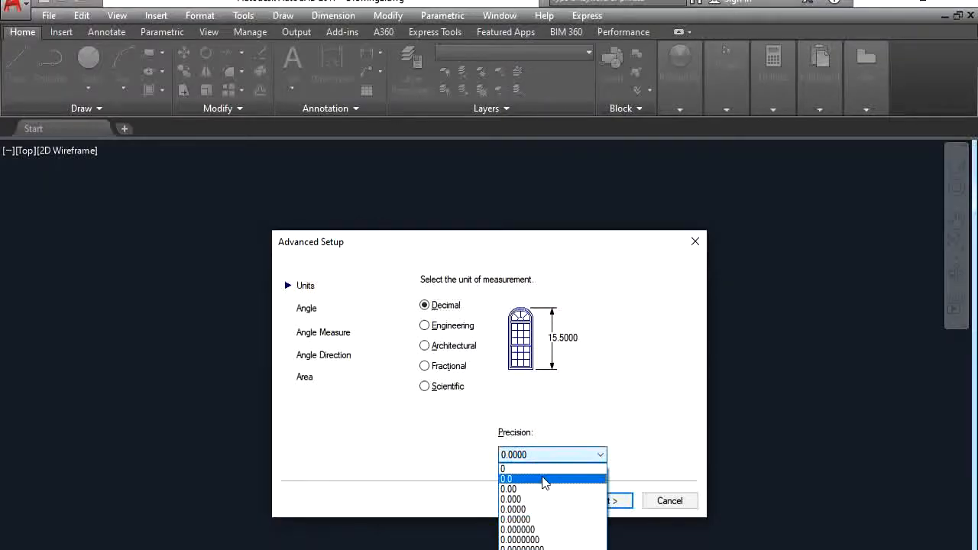
left_click(551, 469)
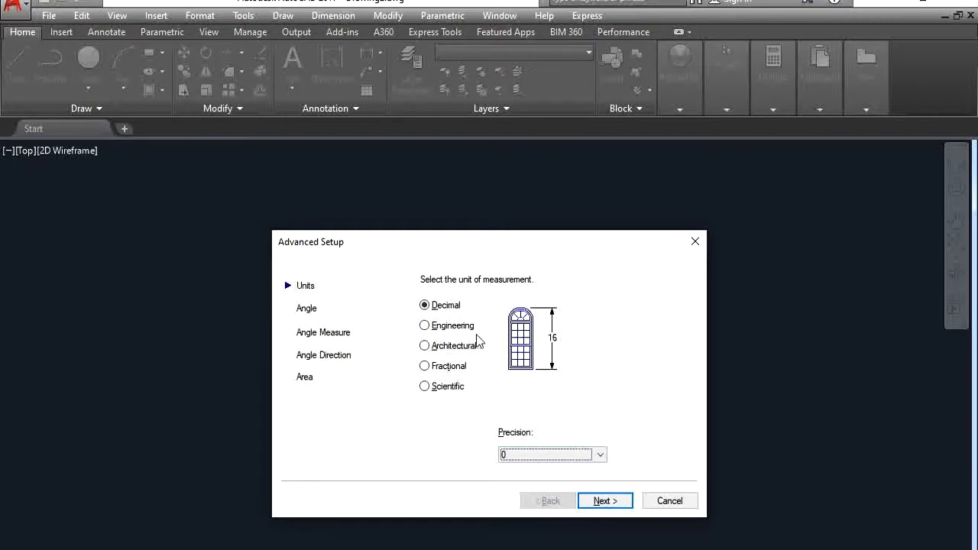
left_click(607, 502)
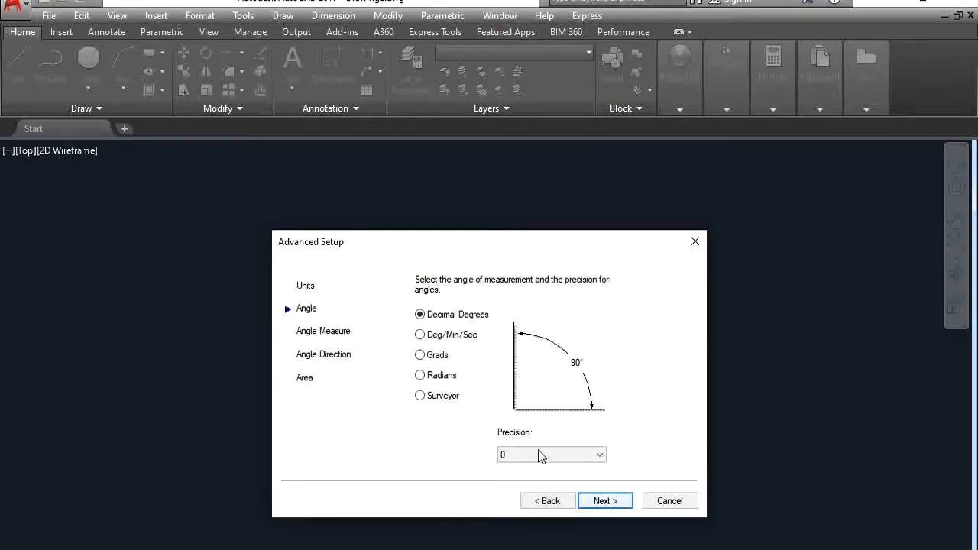
- Complete the setup with decimal degrees, East as angle base, counter-clockwise direction and a 420 x 297 drawing area
left_click(619, 503)
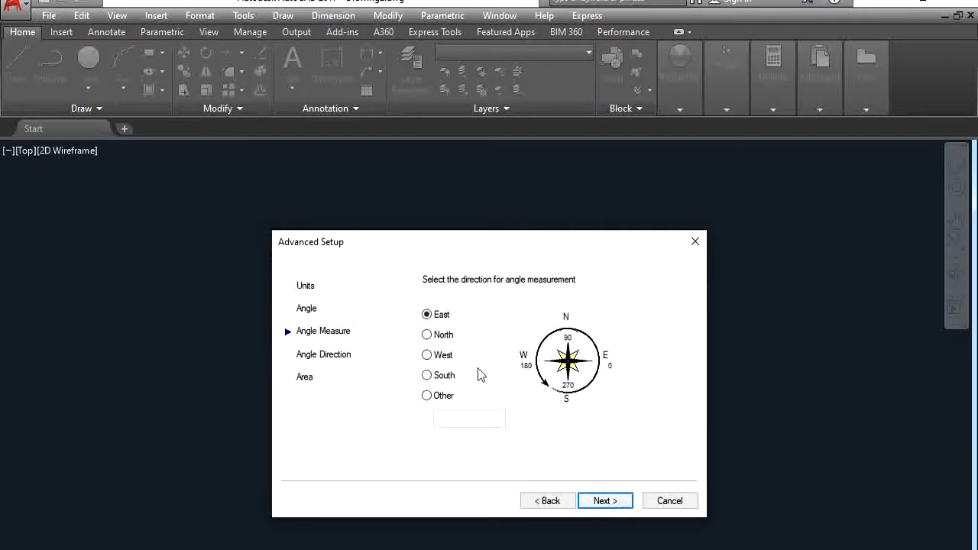
left_click(598, 502)
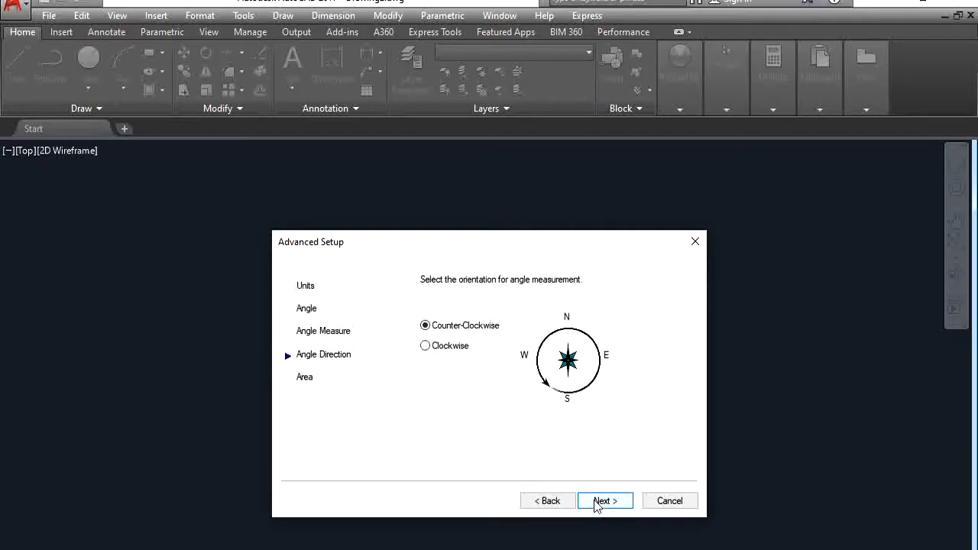
left_click(608, 502)
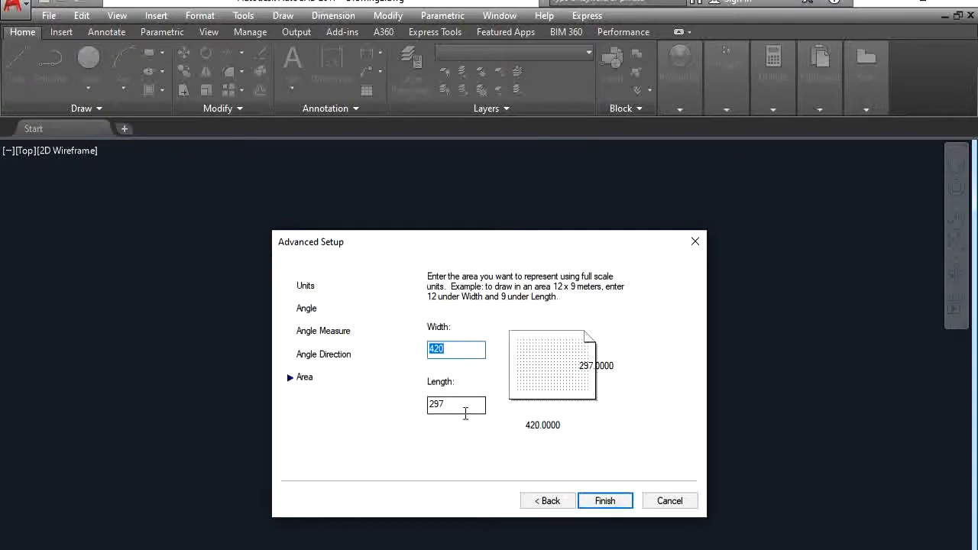
left_click(611, 503)
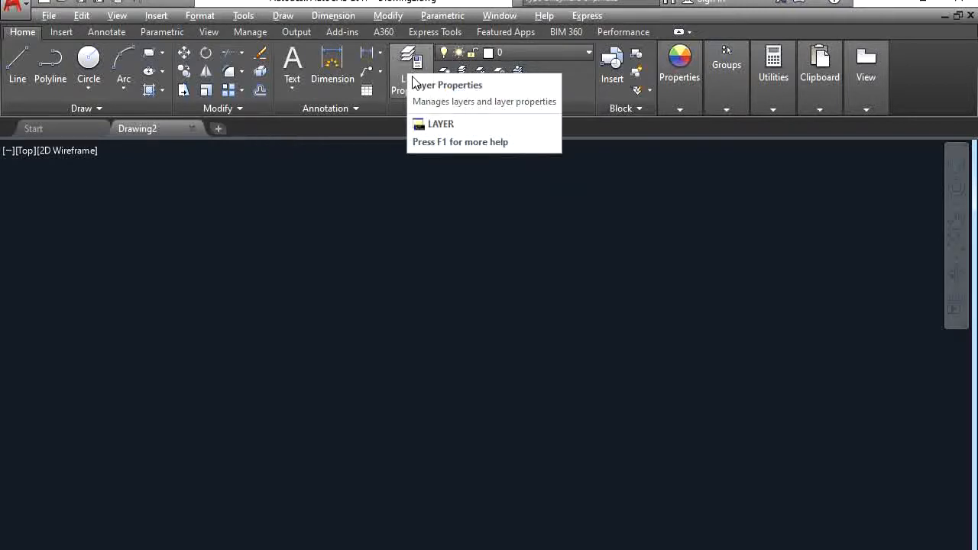
- Create a new layer named Hidden and set its color to yellow
key("alt+Tab")
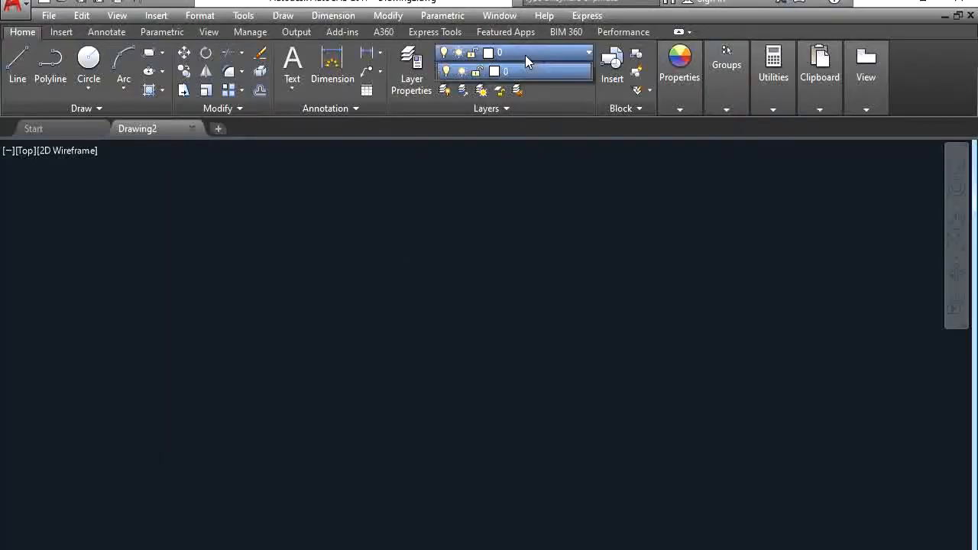
left_click(407, 68)
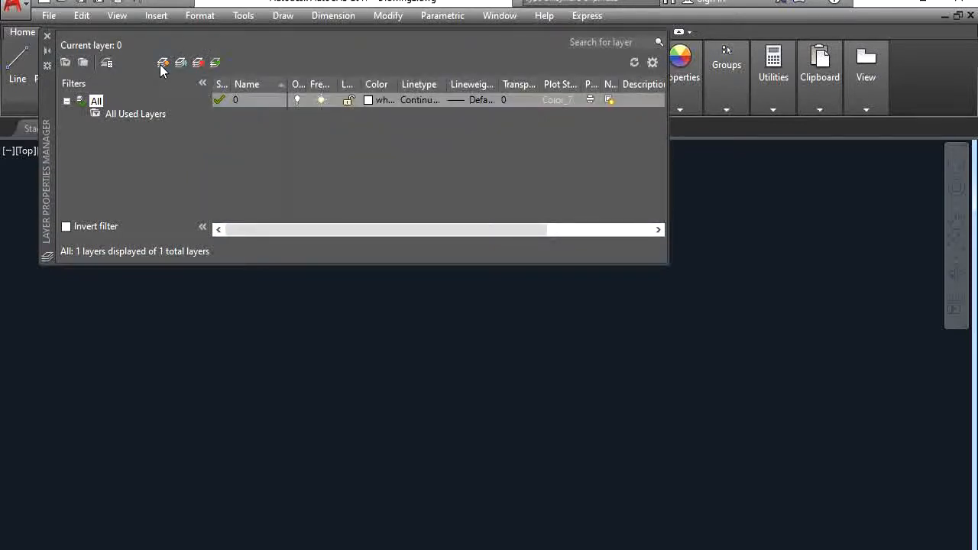
left_click(162, 64)
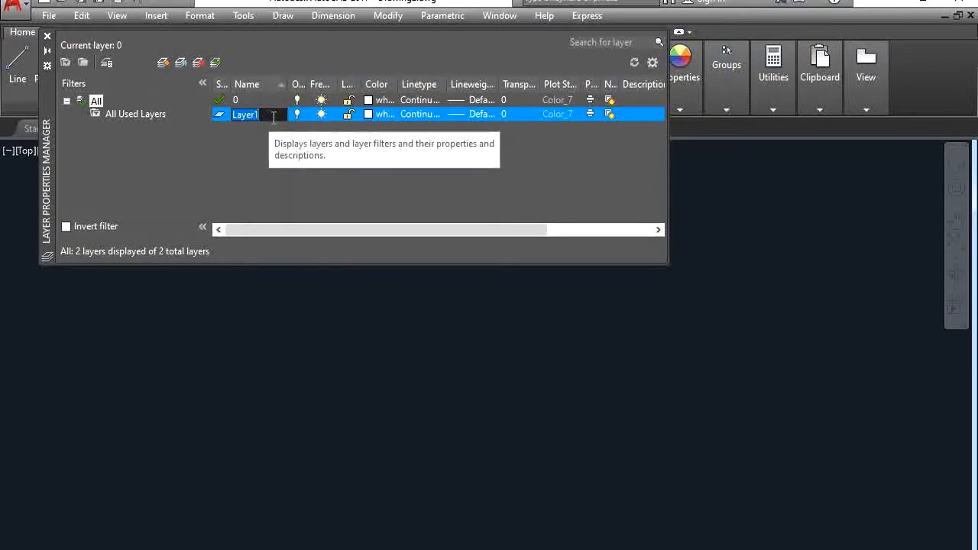
type("Hidden")
key("Return")
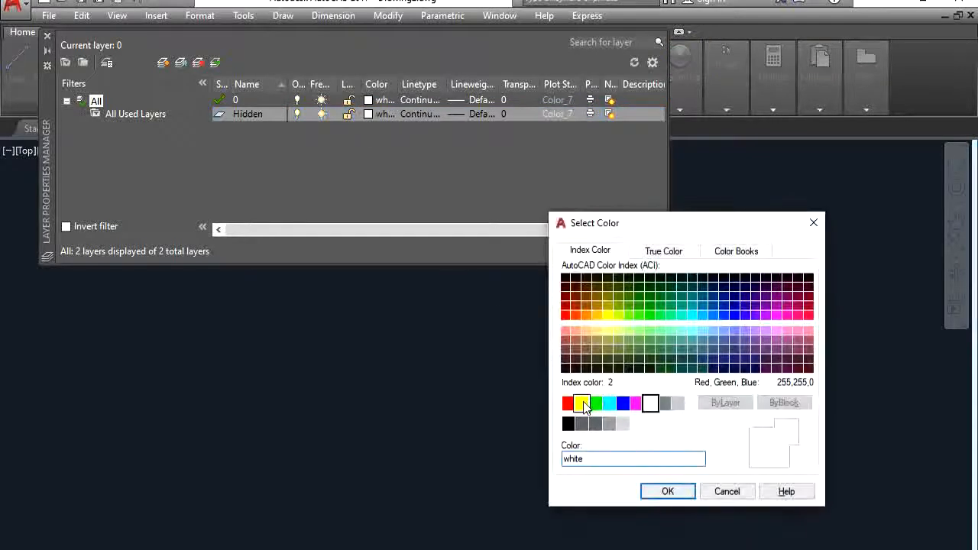
left_click(582, 403)
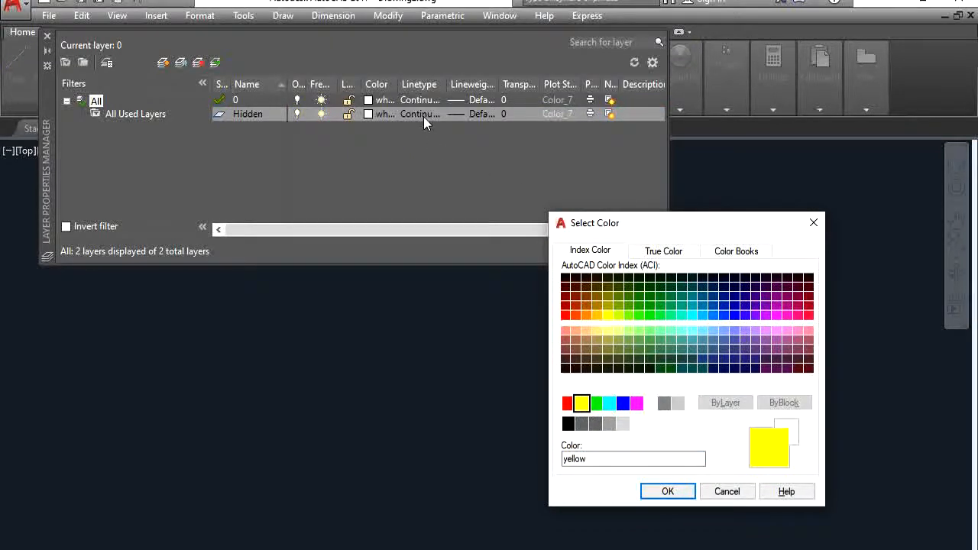
left_click(677, 490)
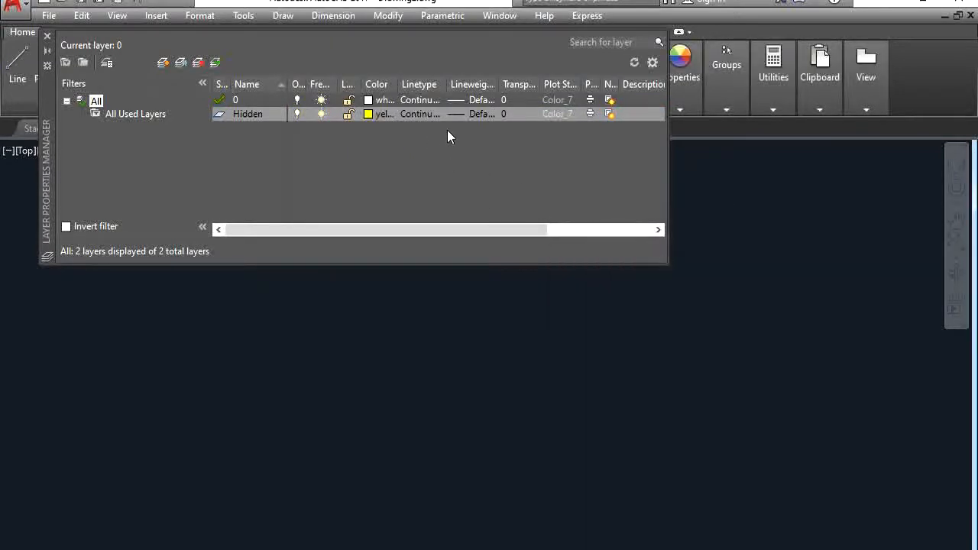
- Load the HIDDEN linetype from acadiso.lin and assign it to the Hidden layer
left_click(434, 113)
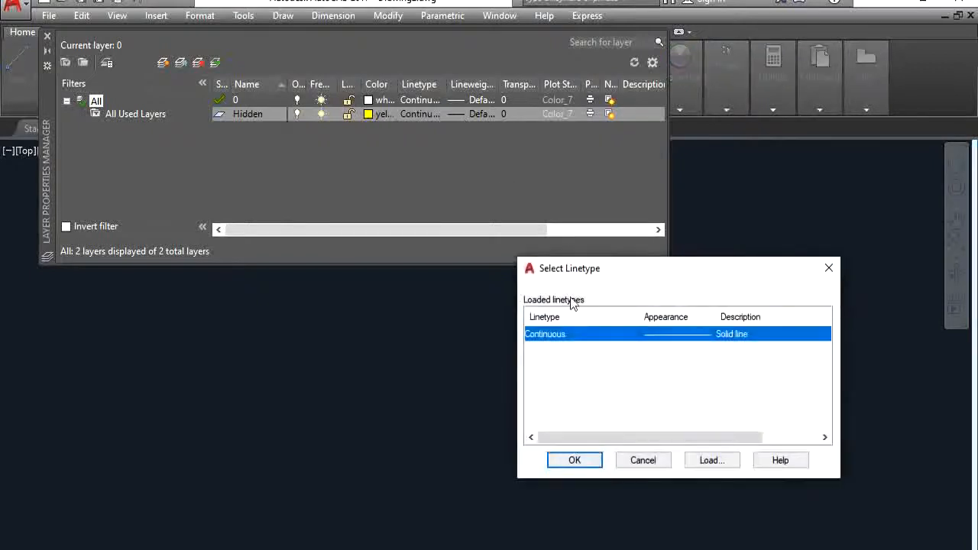
left_click(702, 462)
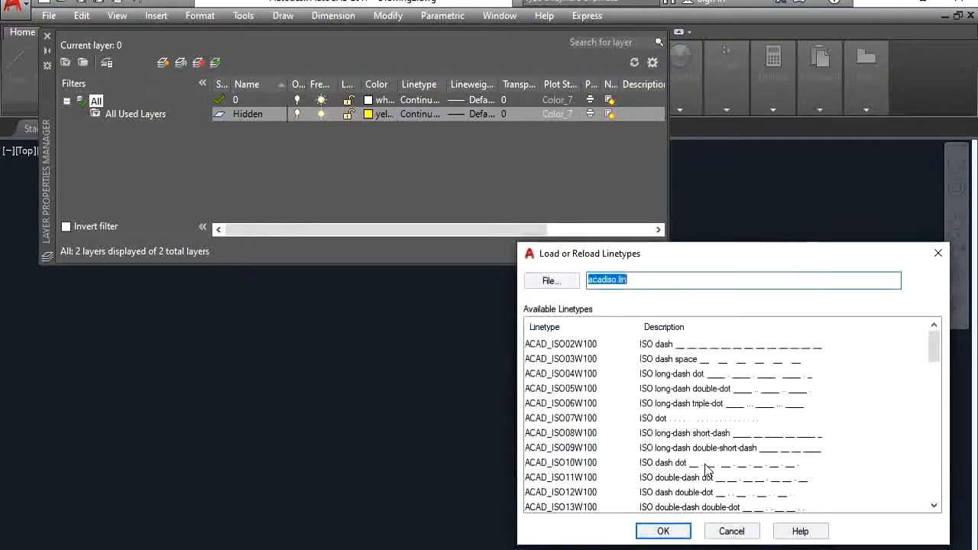
scroll(663, 437, "down", 9)
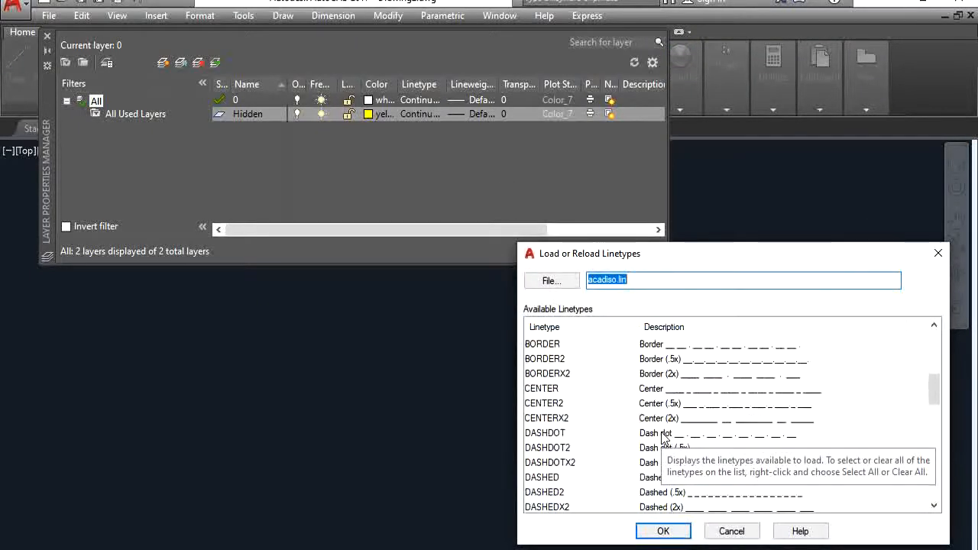
left_click(554, 480)
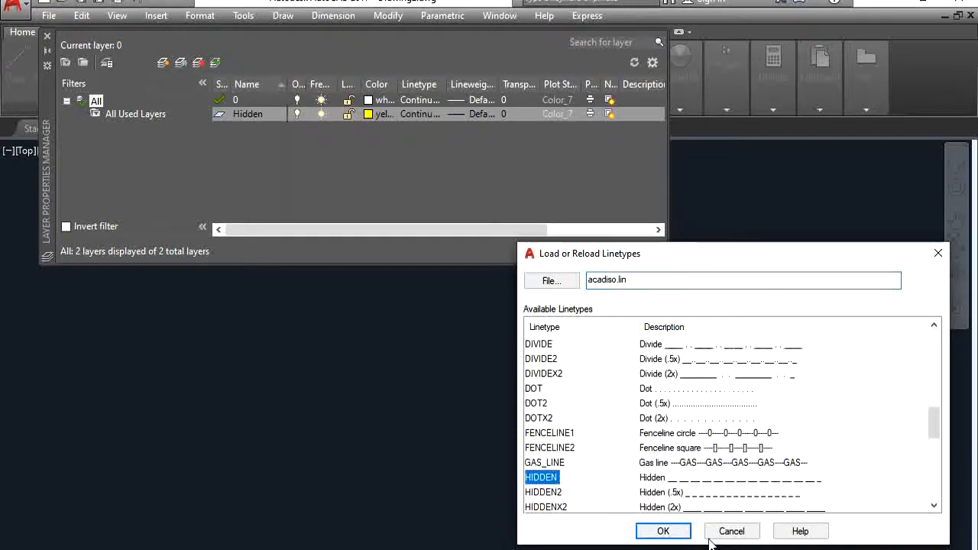
left_click(665, 532)
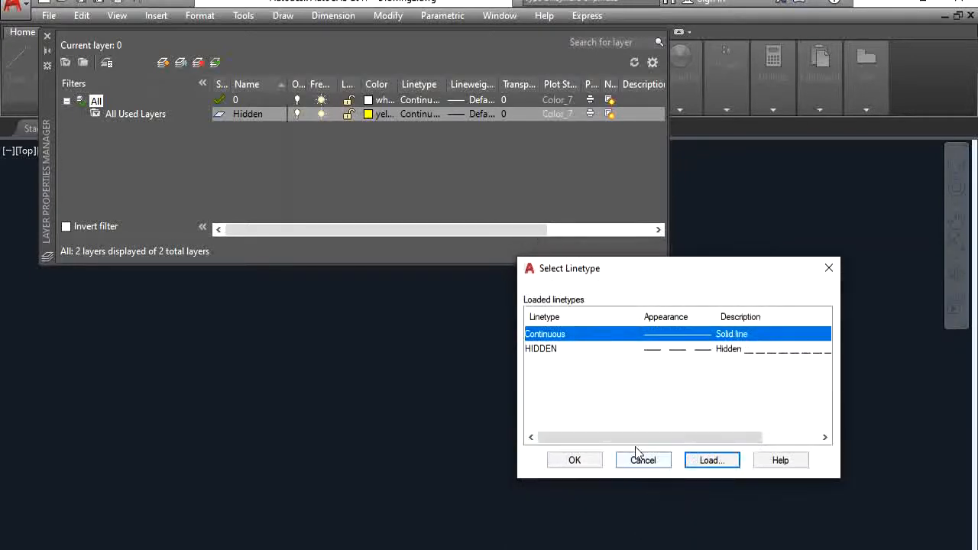
left_click(646, 351)
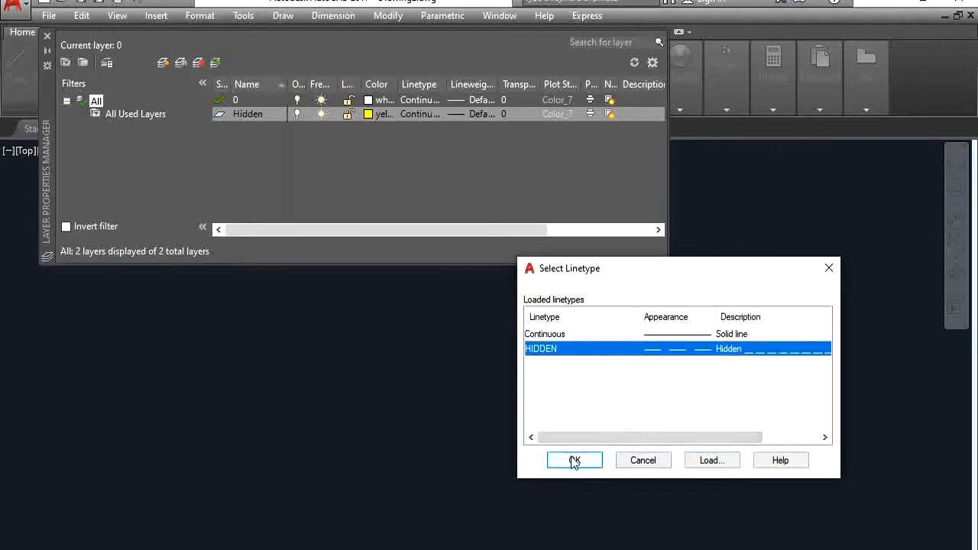
left_click(575, 461)
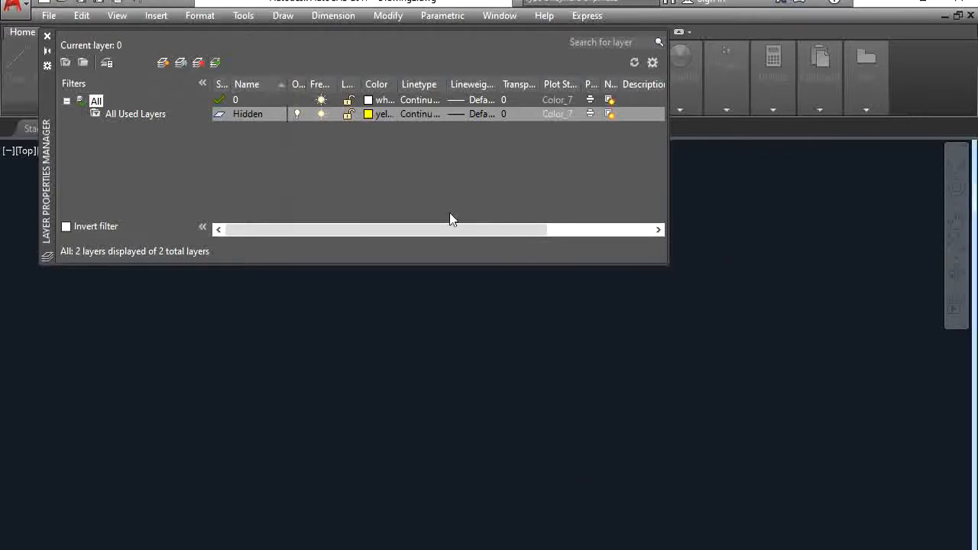
- Create another layer named Center and set its color to red
left_click(162, 62)
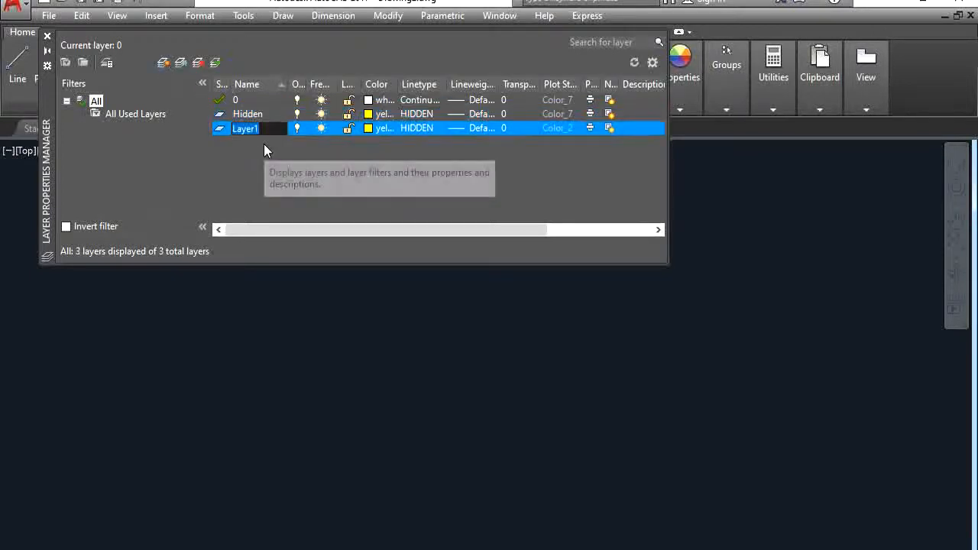
type("Center")
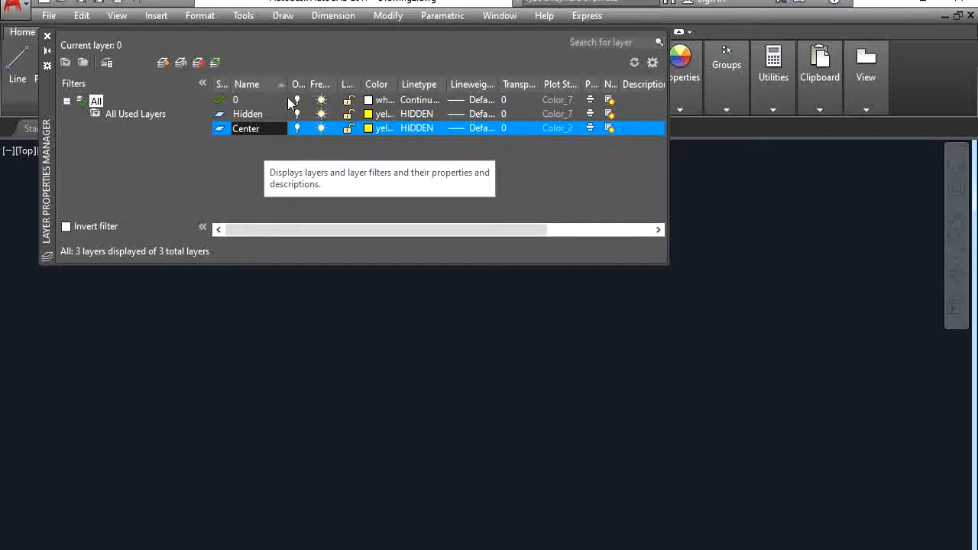
key("Return")
left_click(381, 129)
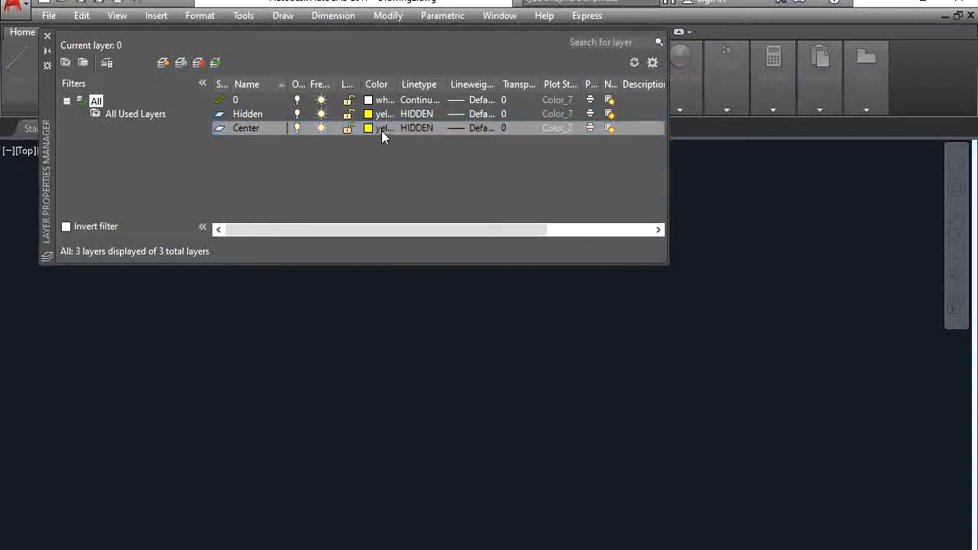
left_click(568, 403)
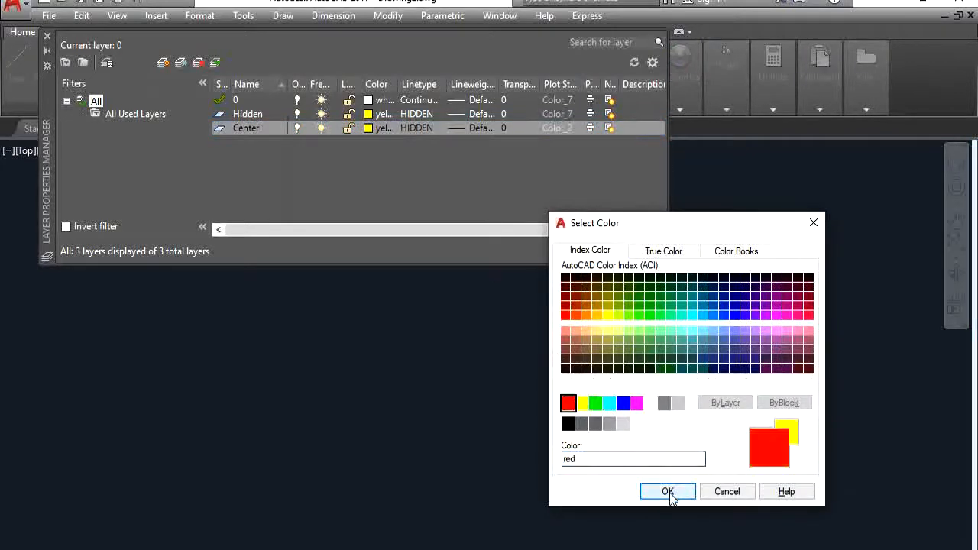
left_click(669, 491)
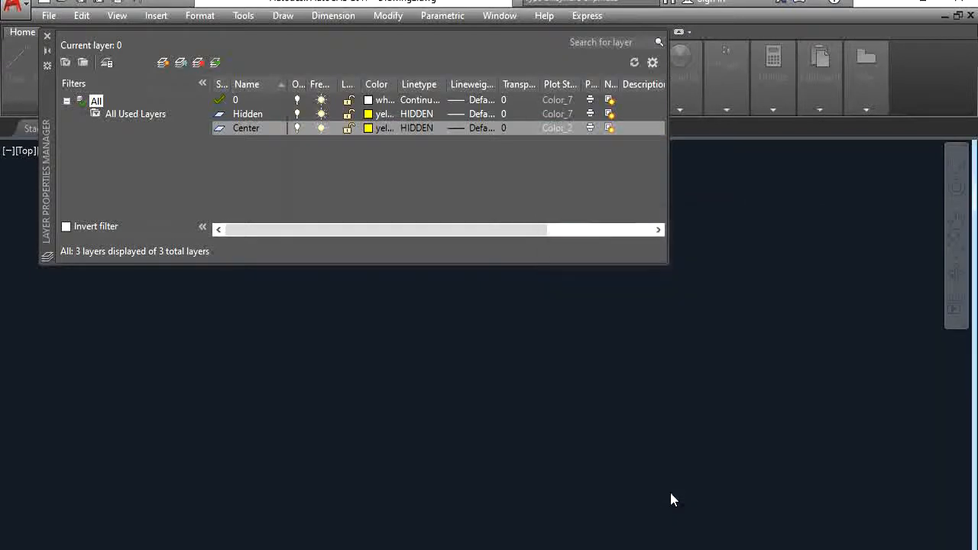
- Load the CENTER linetype, assign it to the Center layer and close the layer manager
left_click(432, 128)
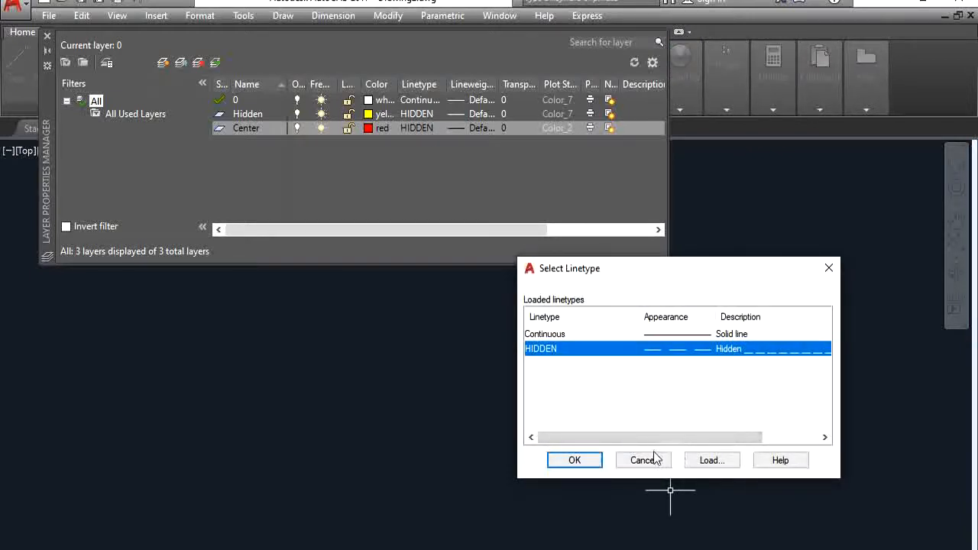
left_click(711, 460)
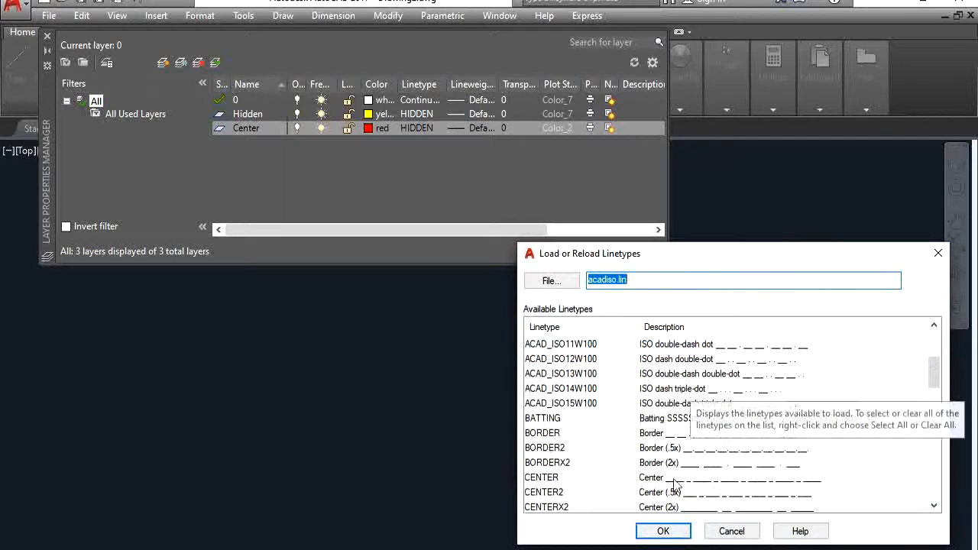
left_click(542, 477)
left_click(663, 531)
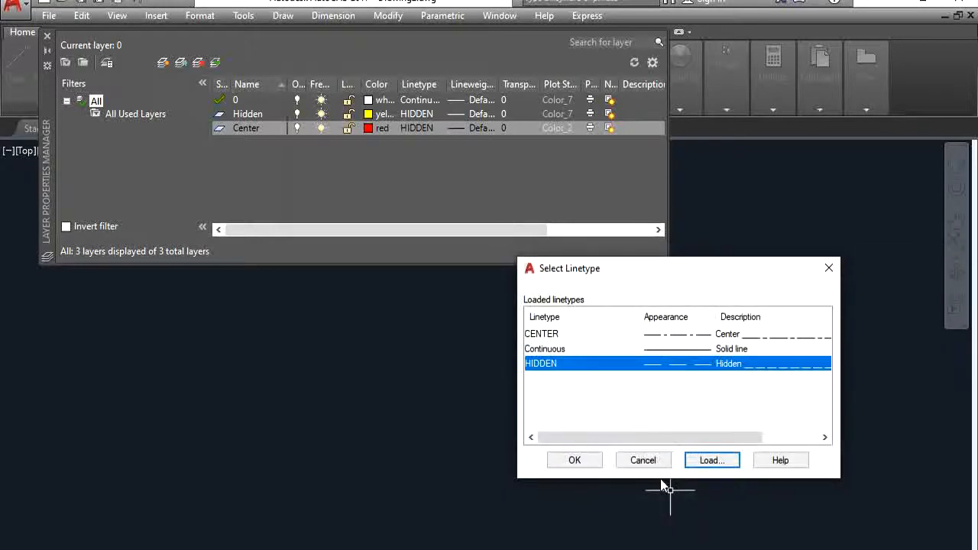
left_click(609, 334)
left_click(575, 461)
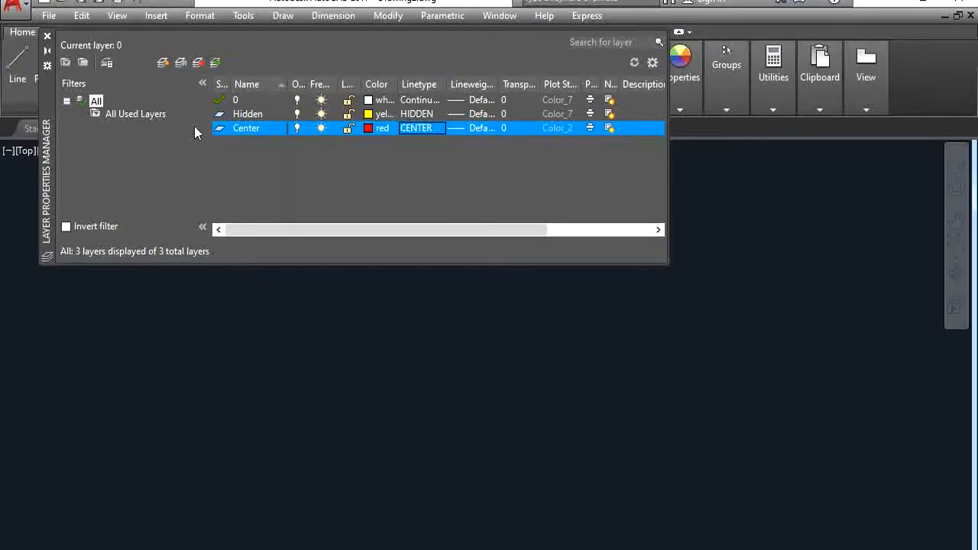
left_click(47, 35)
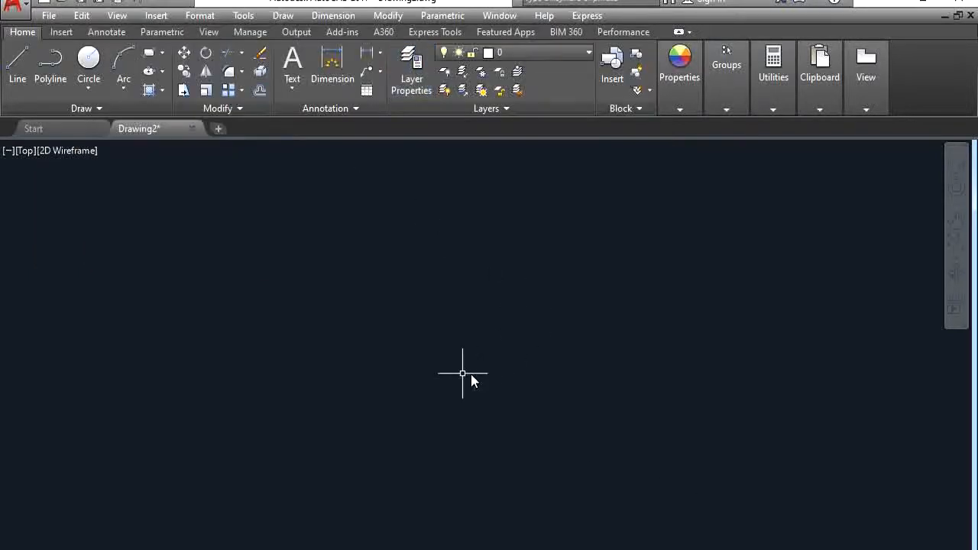
- Draw the horizontal base line of the front view on layer 0, following the exercise 2 figure
key("alt+Tab")
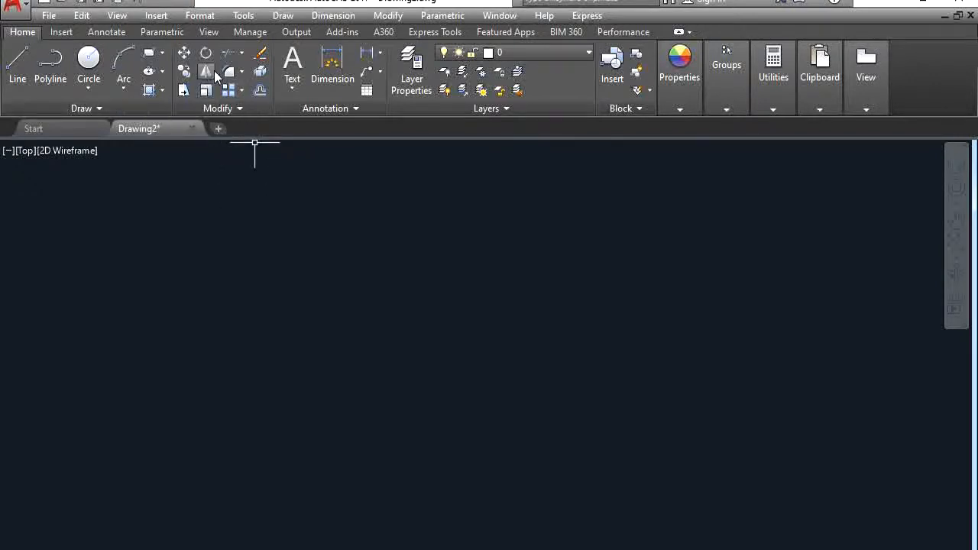
left_click(27, 74)
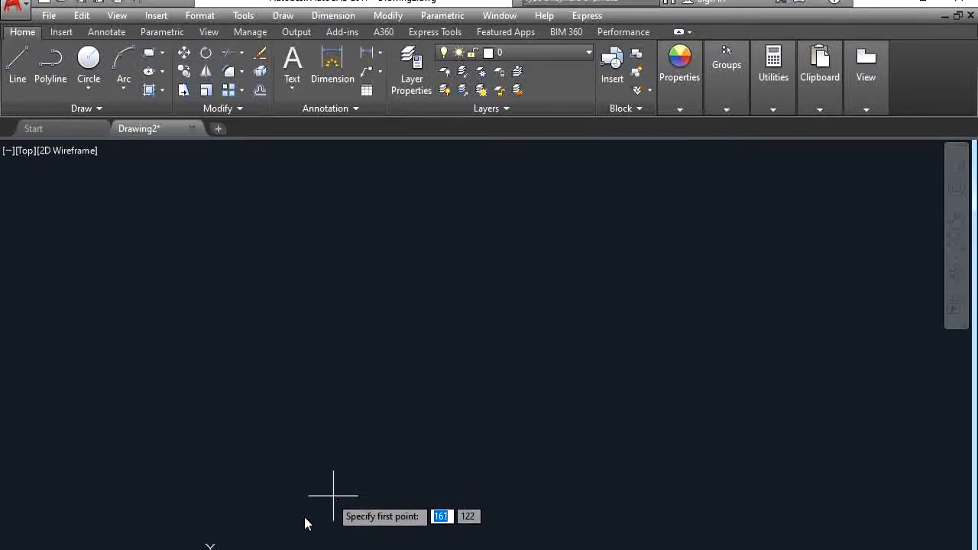
left_click(218, 546)
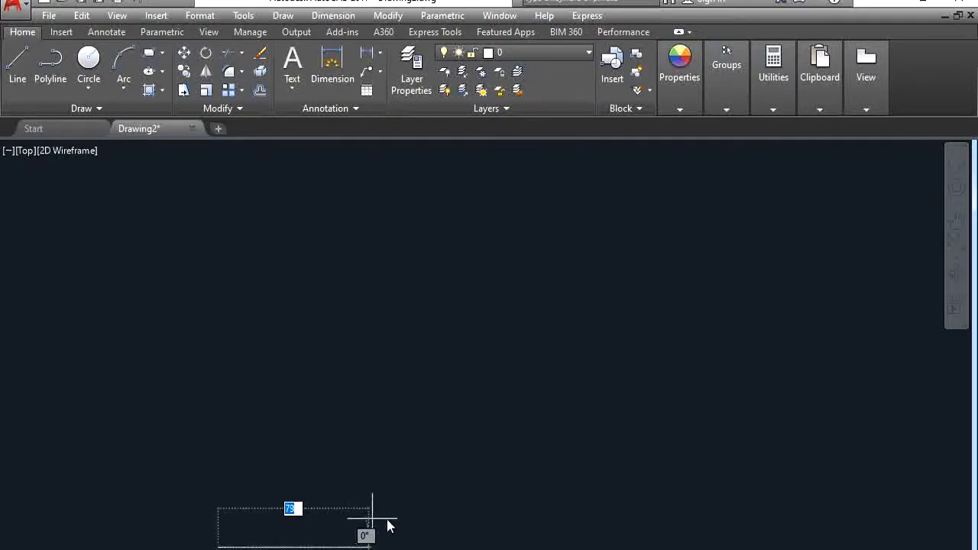
key("alt+Tab")
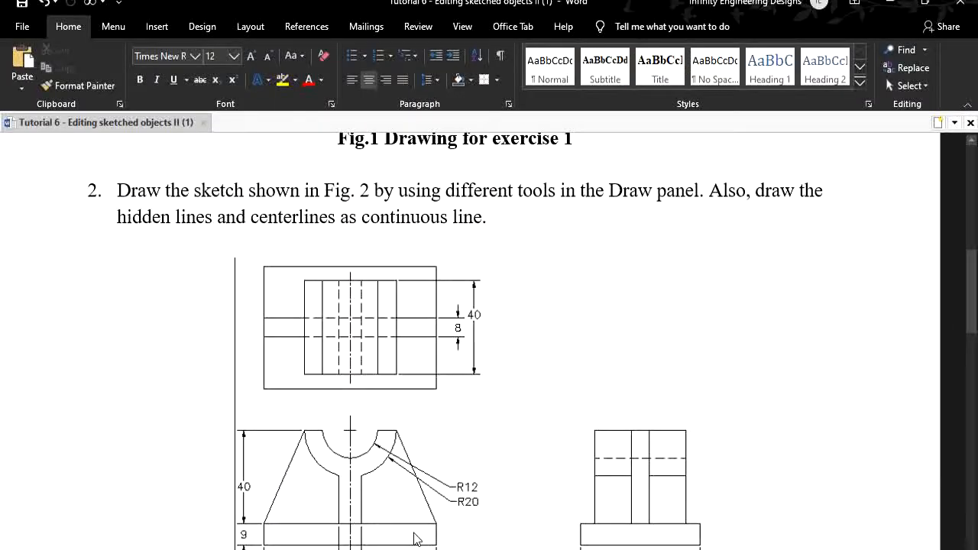
key("alt+Tab")
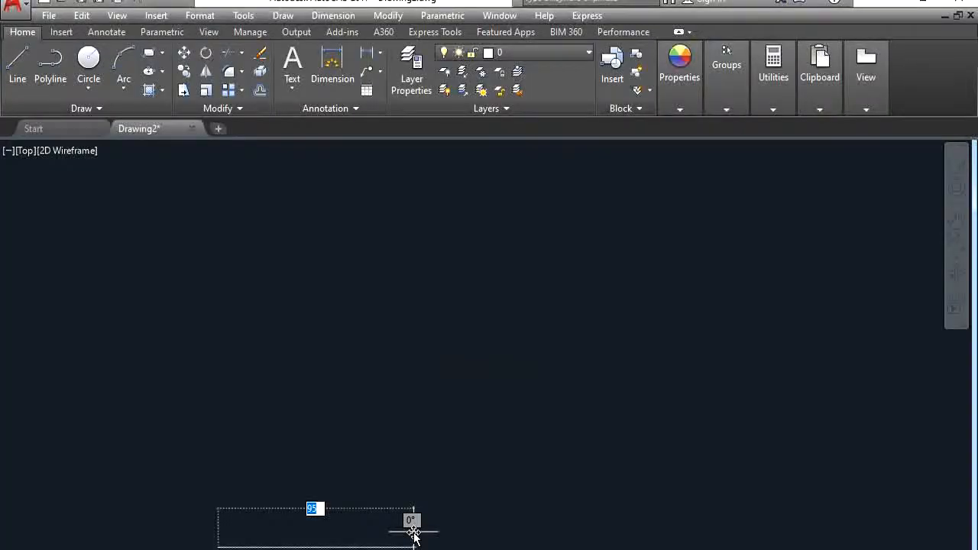
left_click(413, 533)
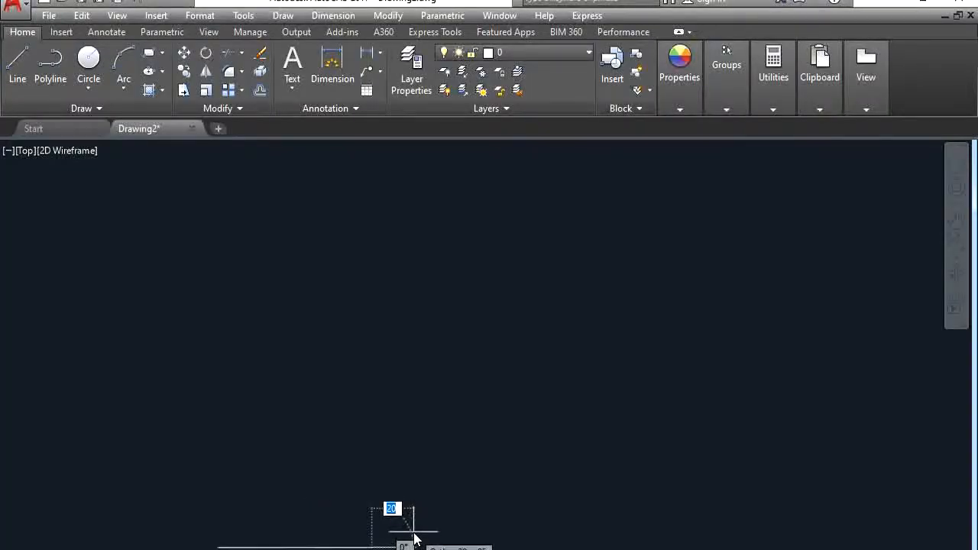
key("Escape")
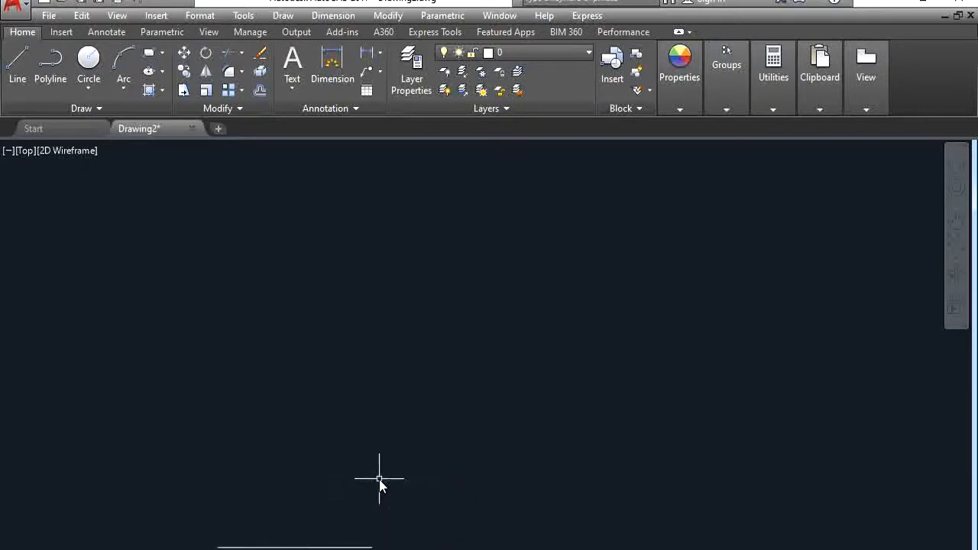
- Make Hidden the current layer and draw a vertical projection line upward from the left endpoint of the base line
left_click(510, 51)
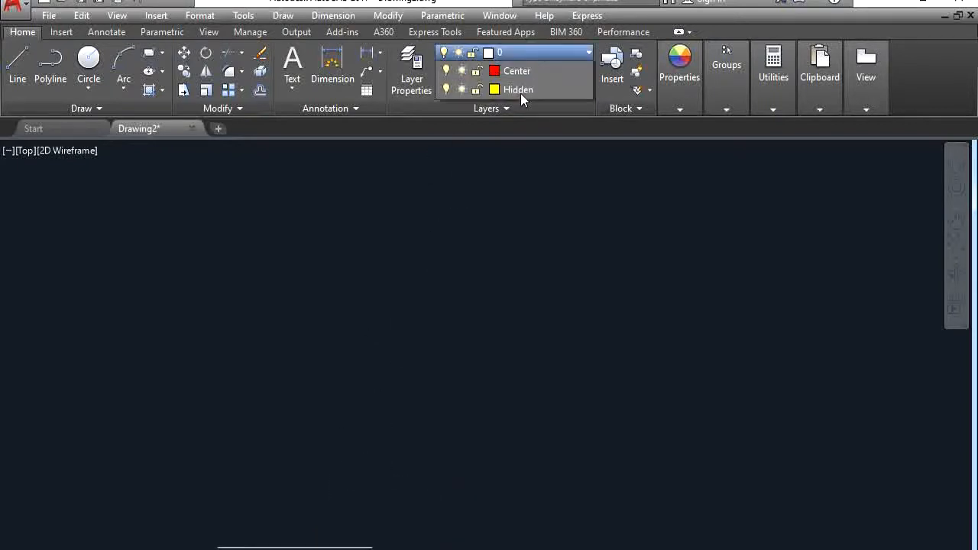
left_click(528, 110)
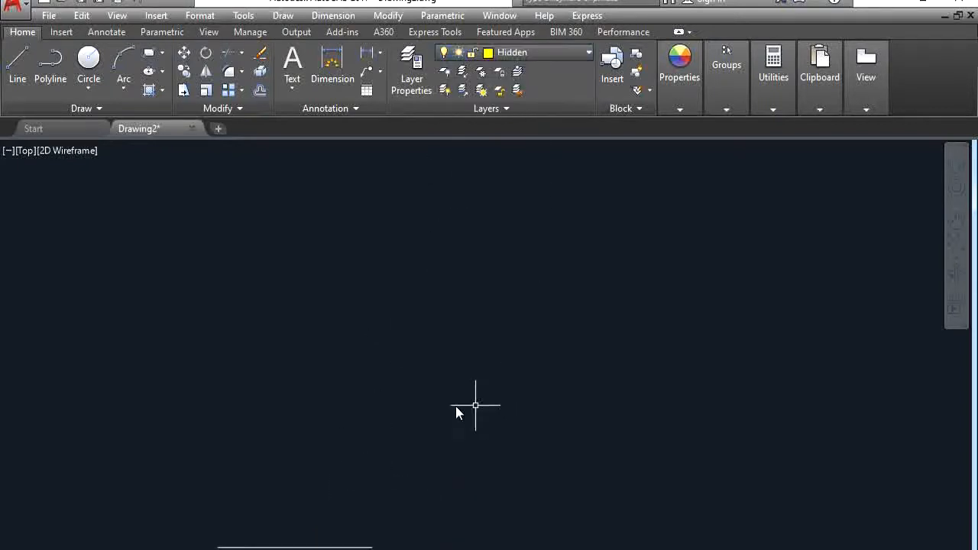
key("alt+Tab")
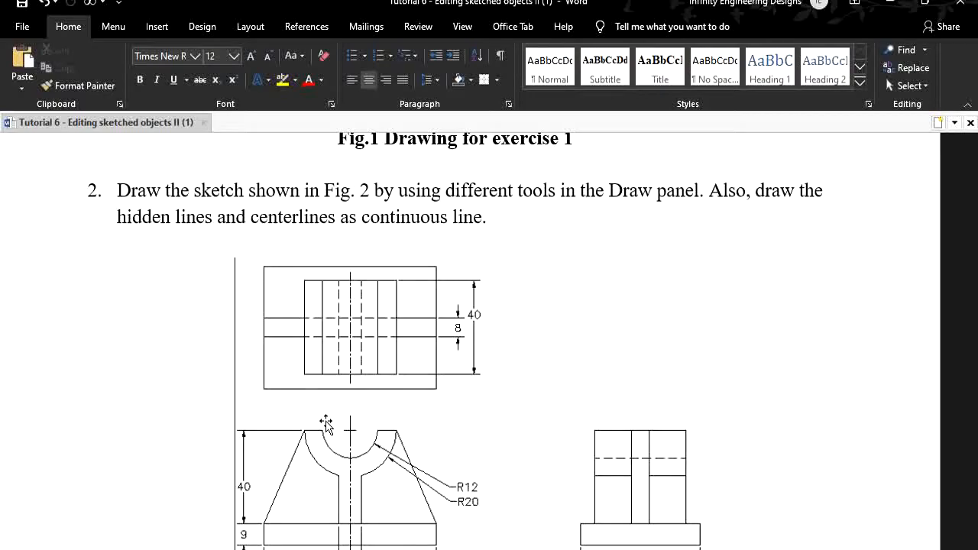
key("alt+Tab")
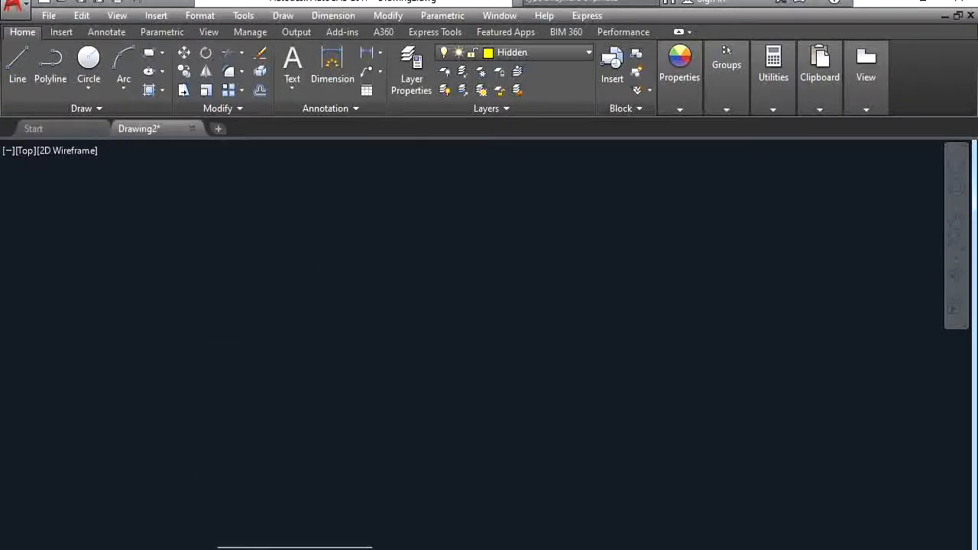
right_click(219, 546, "shift")
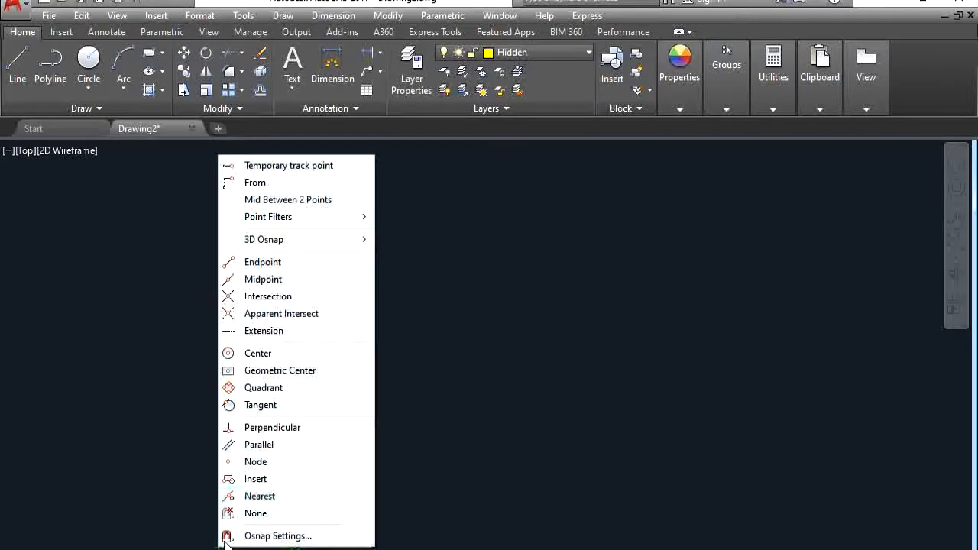
left_click(281, 263)
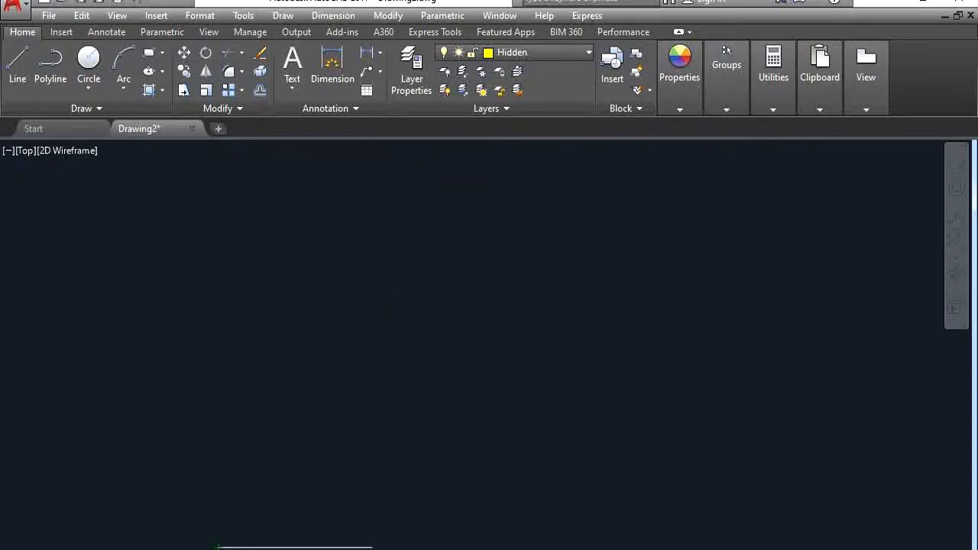
left_click(218, 545)
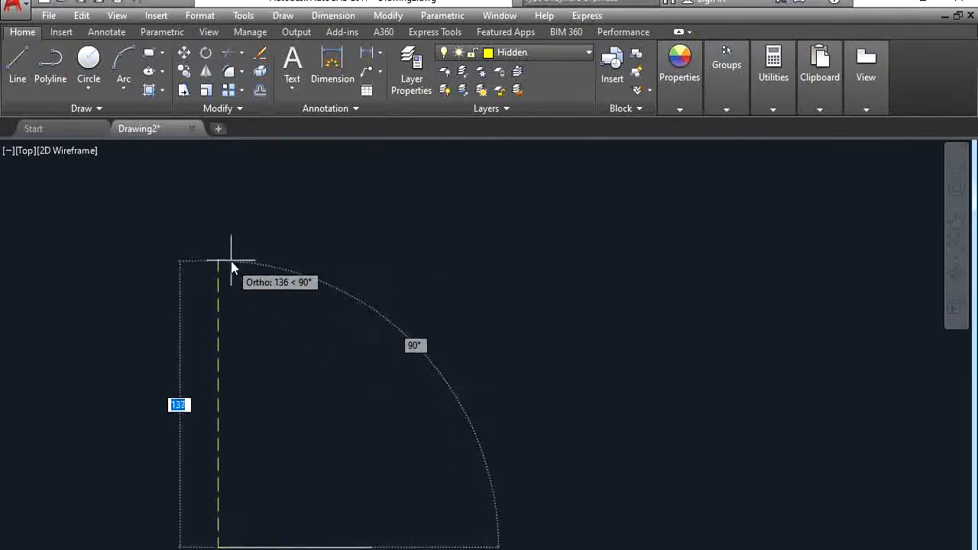
left_click(221, 188)
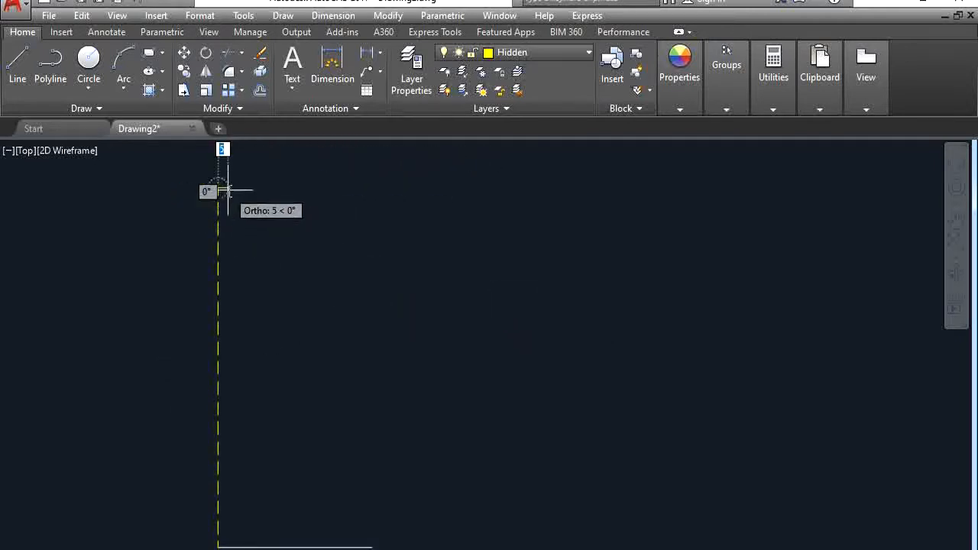
key("Escape")
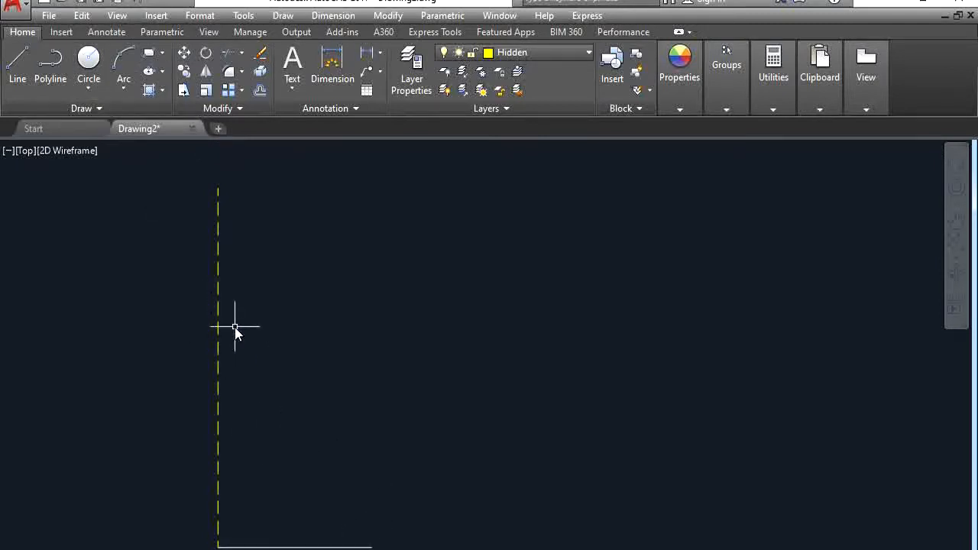
- Enable the Endpoint object snap and draw a vertical hidden line about 172 mm long upward from the right endpoint of the base line
type("l")
key("Return")
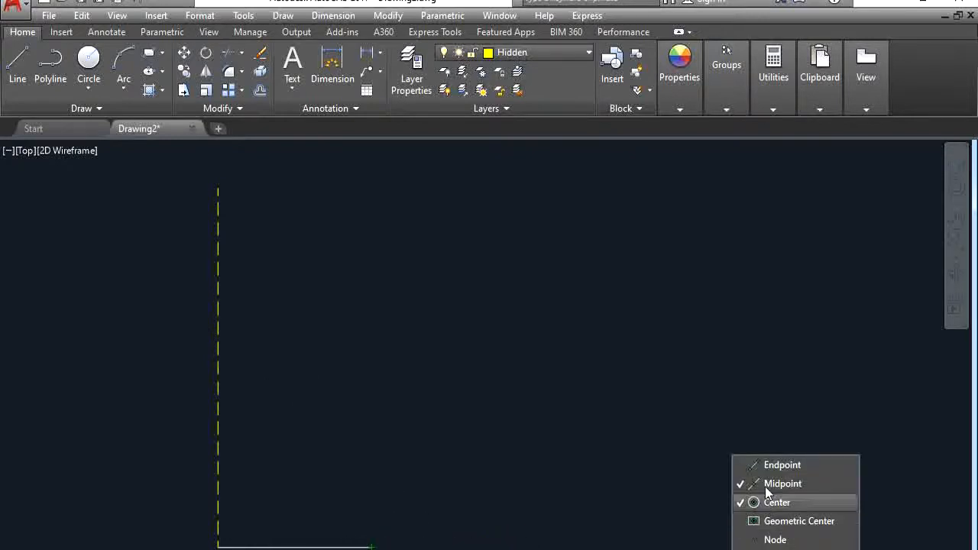
left_click(765, 463)
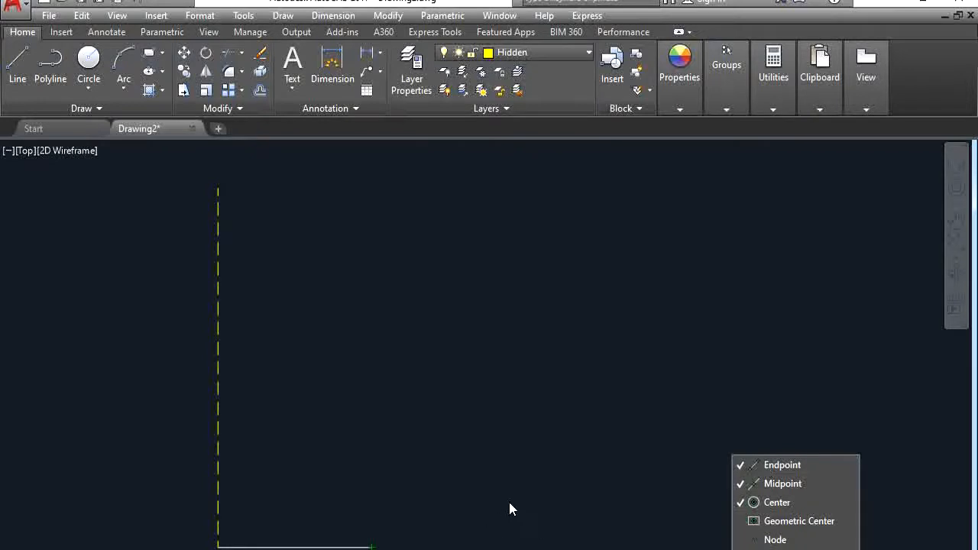
left_click(435, 520)
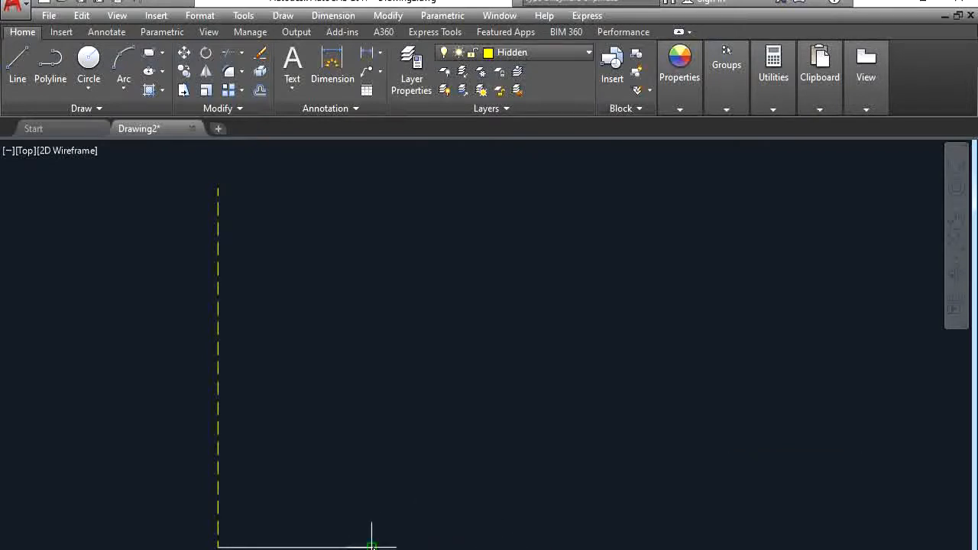
left_click(373, 546)
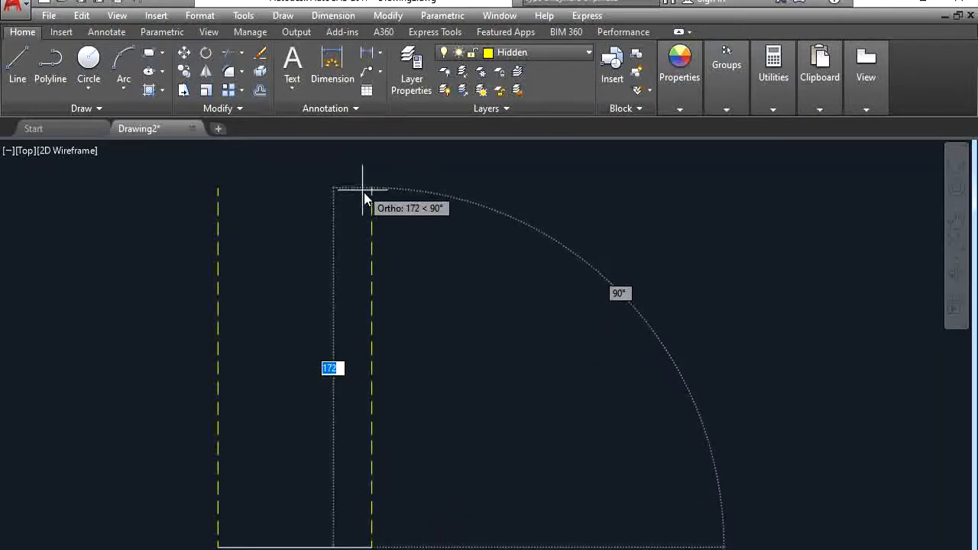
left_click(365, 192)
key("Return")
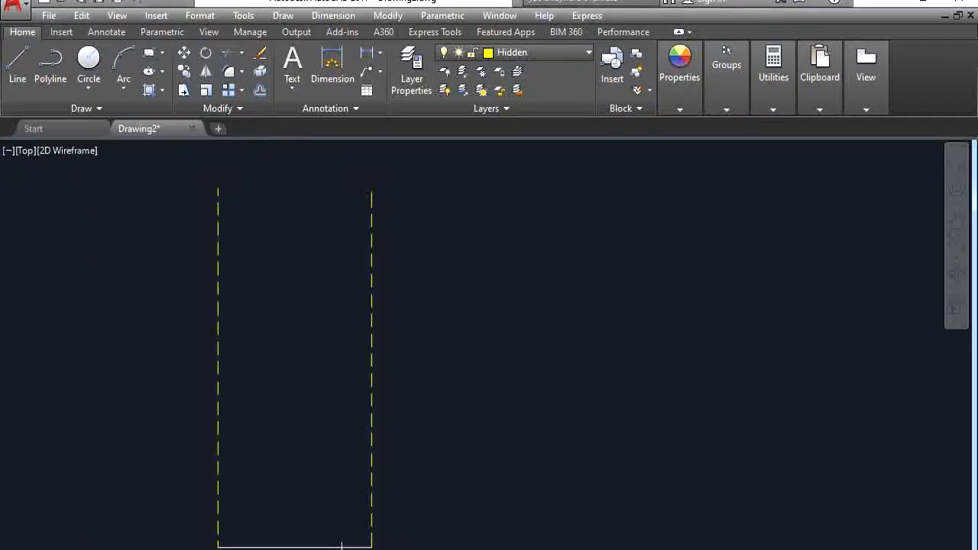
- Offset the base line 9 mm upward and offset the resulting line another 40 mm upward
left_click(359, 546)
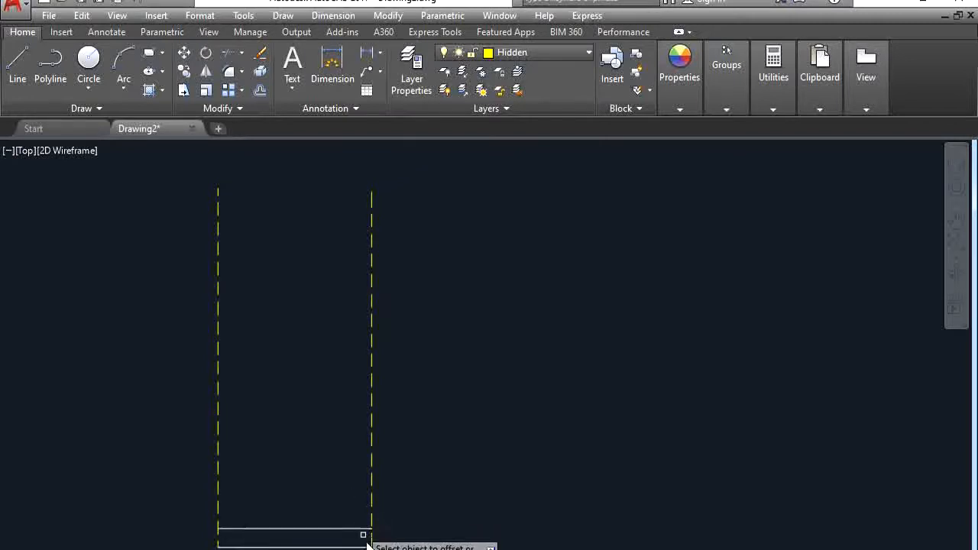
left_click(351, 525)
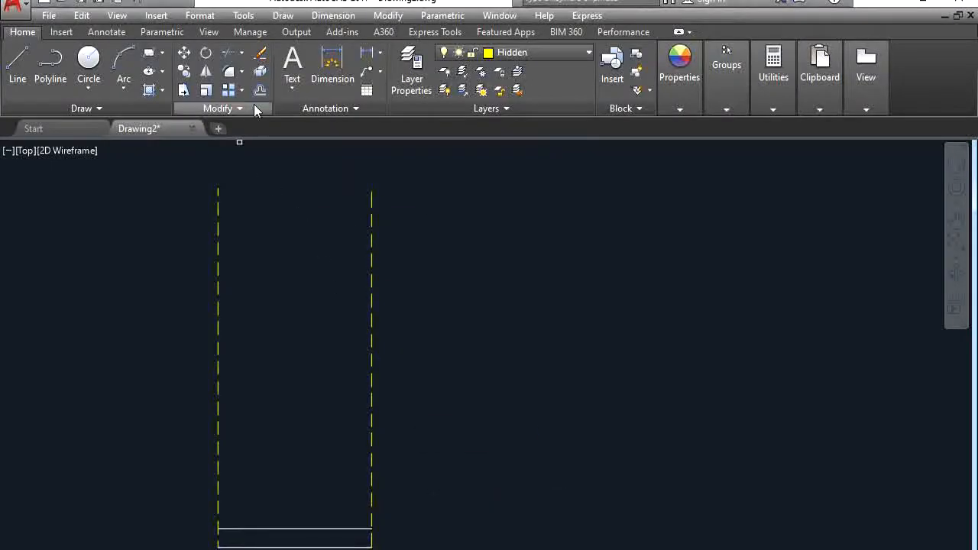
left_click(260, 94)
type("40")
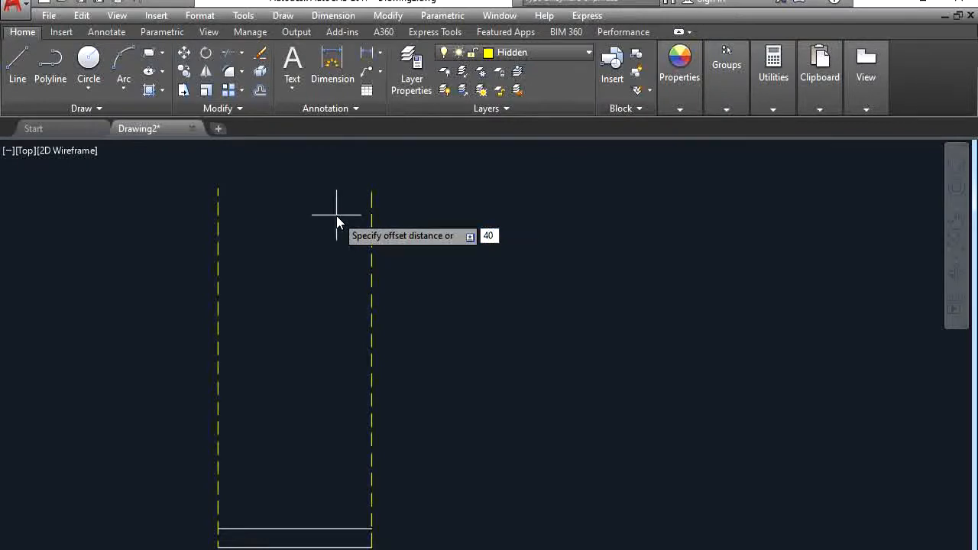
key("Return")
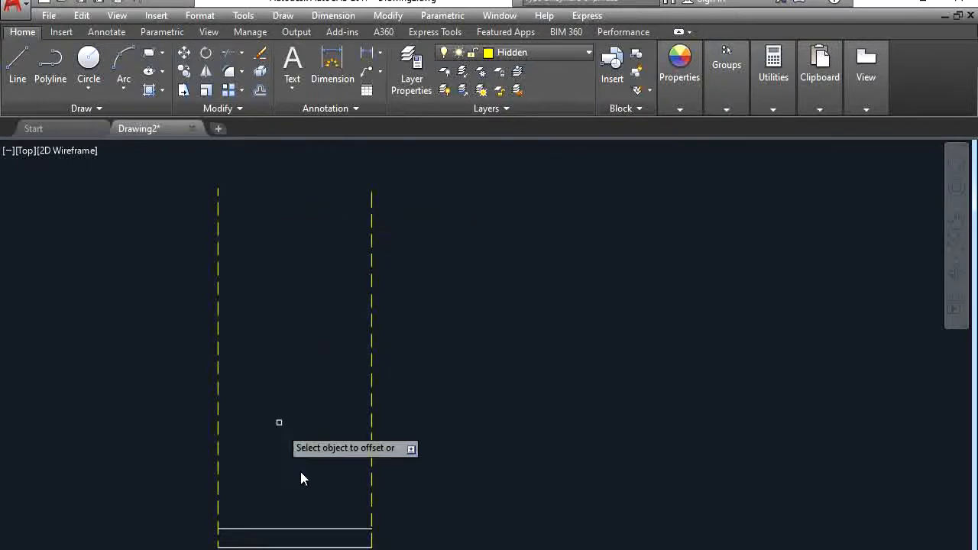
left_click(322, 529)
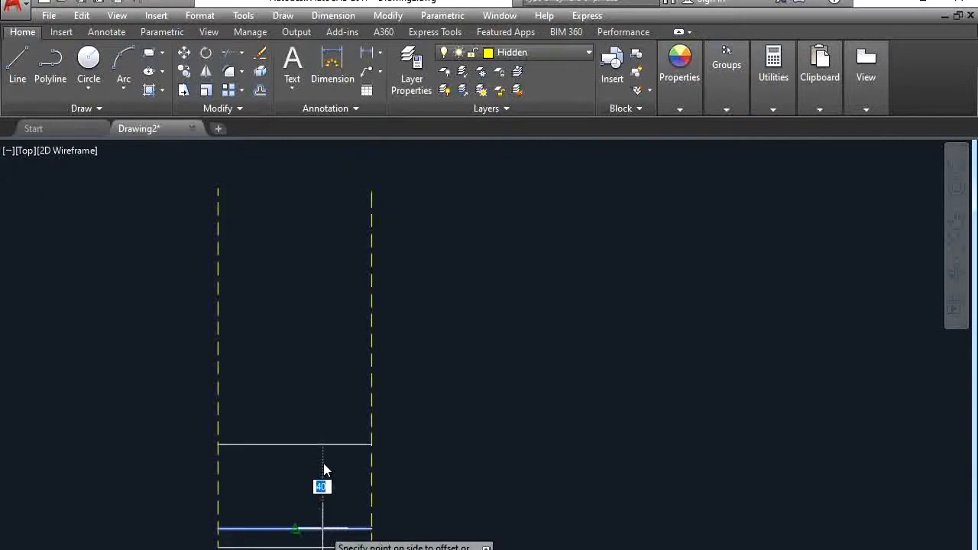
left_click(323, 409)
- Make Center the current layer and draw a vertical center line from the base line's midpoint up to the height of the hidden lines' ends
scroll(313, 547, "down", 3)
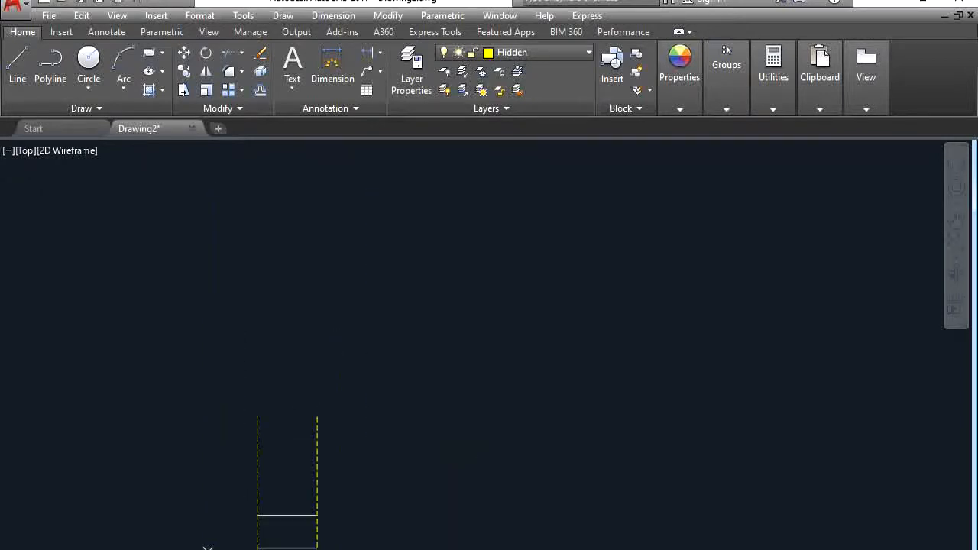
scroll(314, 547, "up", 1)
scroll(247, 541, "up", 6)
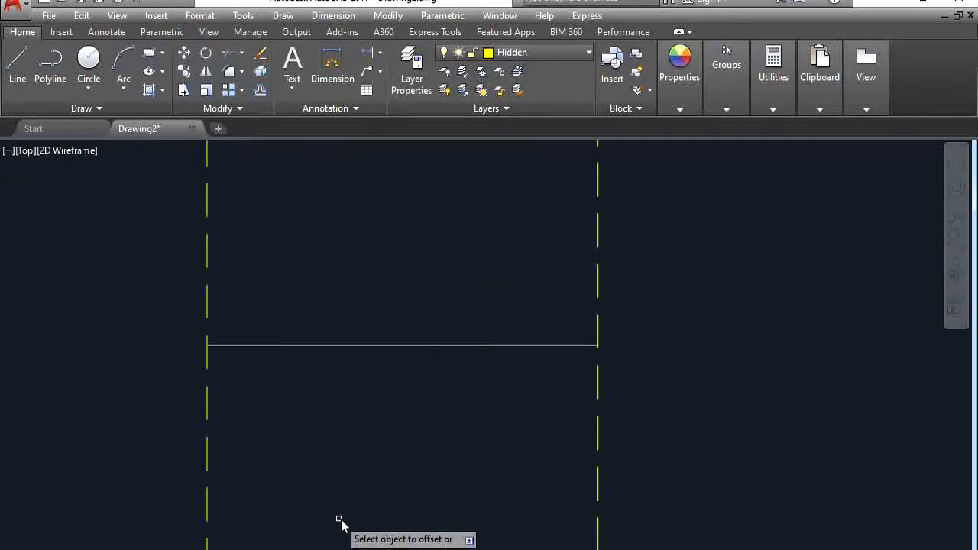
scroll(338, 520, "down", 2)
key("alt+Tab")
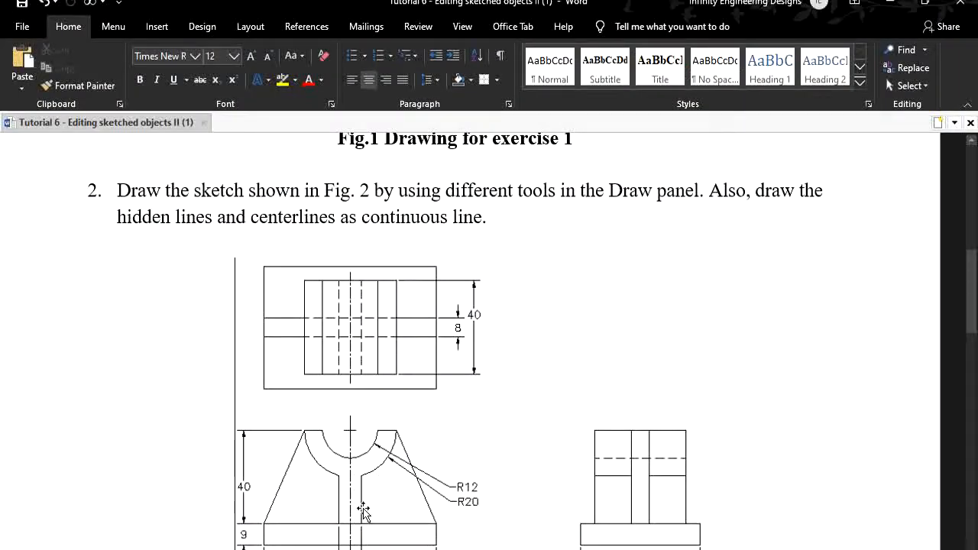
key("alt+Tab")
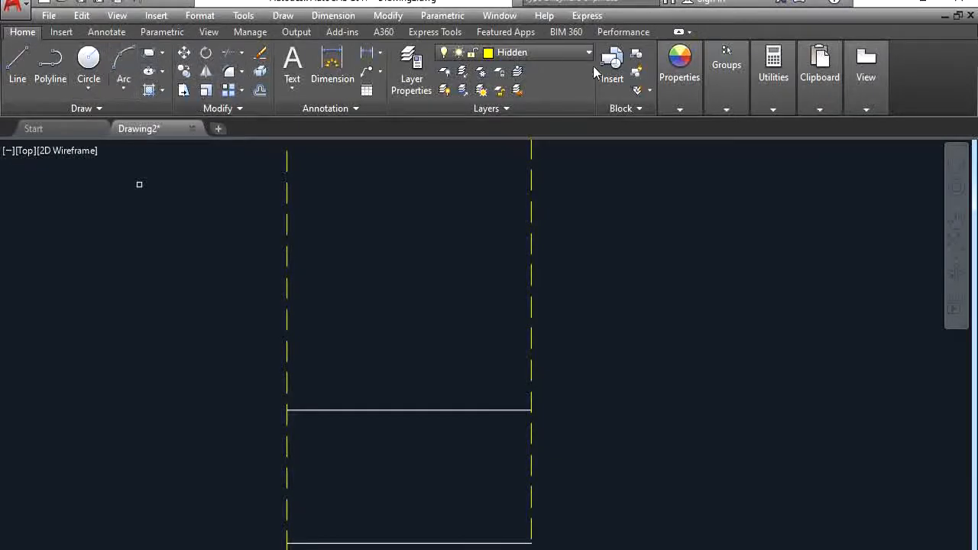
left_click(554, 49)
left_click(543, 105)
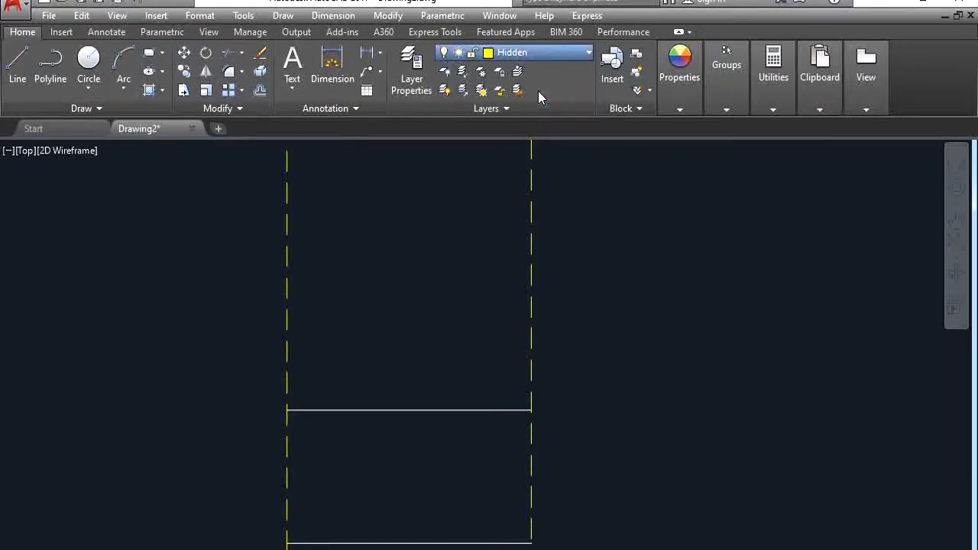
left_click(20, 72)
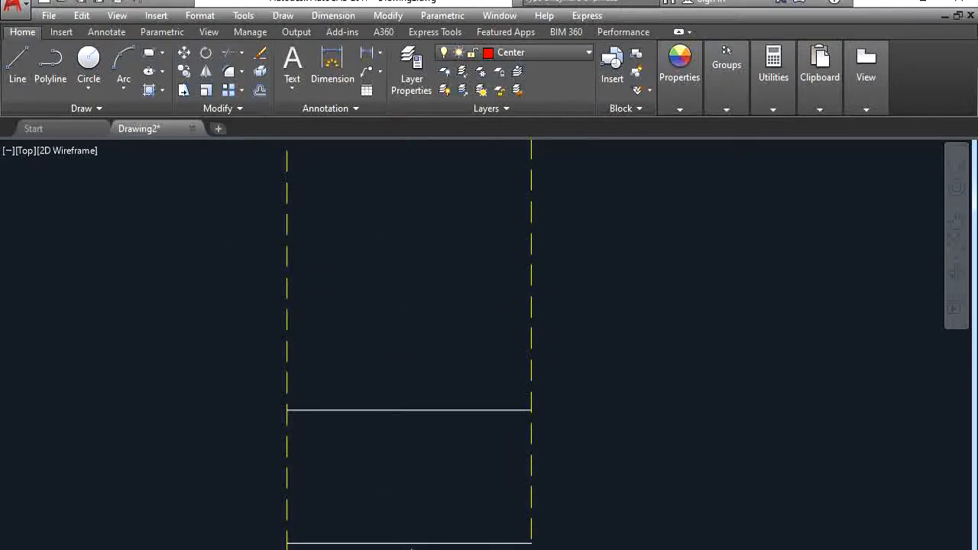
left_click(409, 549)
scroll(407, 258, "up", 2)
scroll(407, 257, "down", 3)
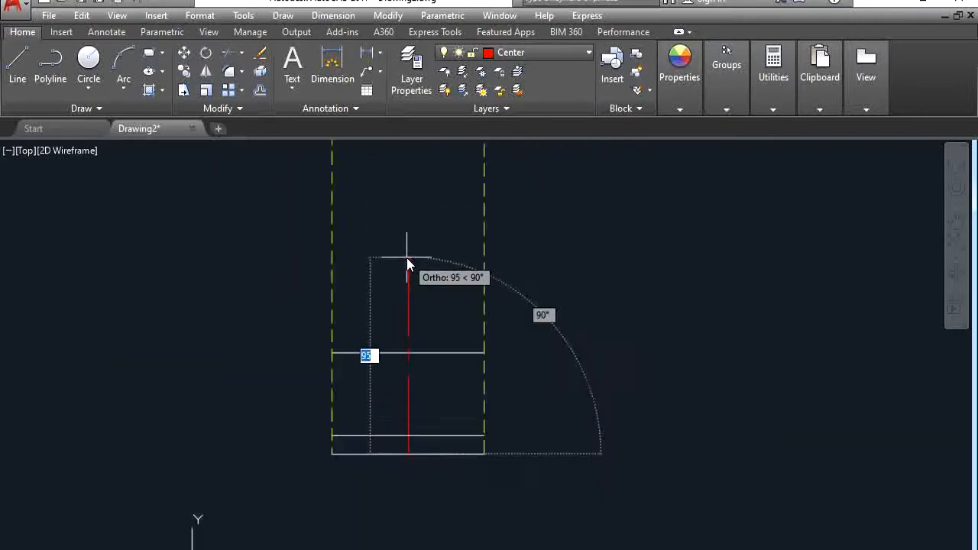
scroll(407, 257, "down", 4)
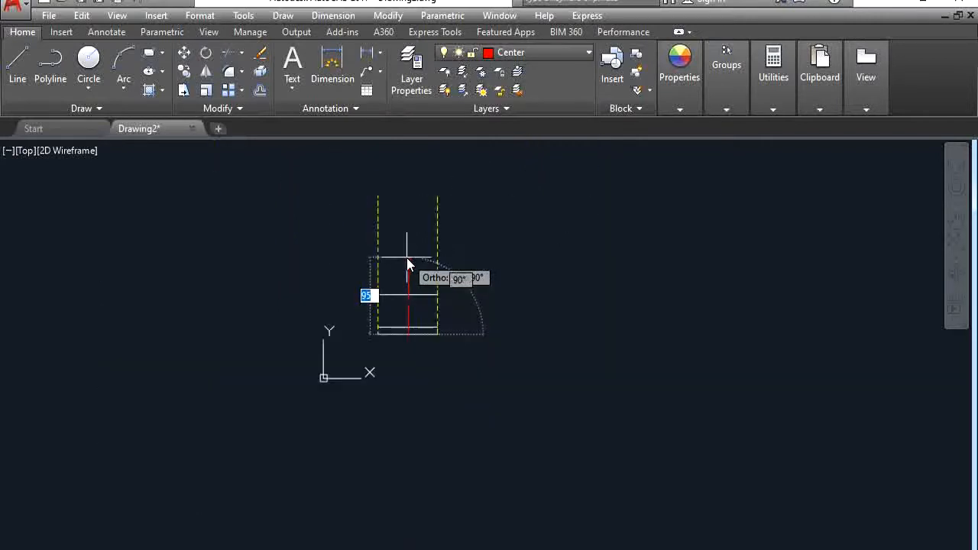
left_click(406, 201)
key("Return")
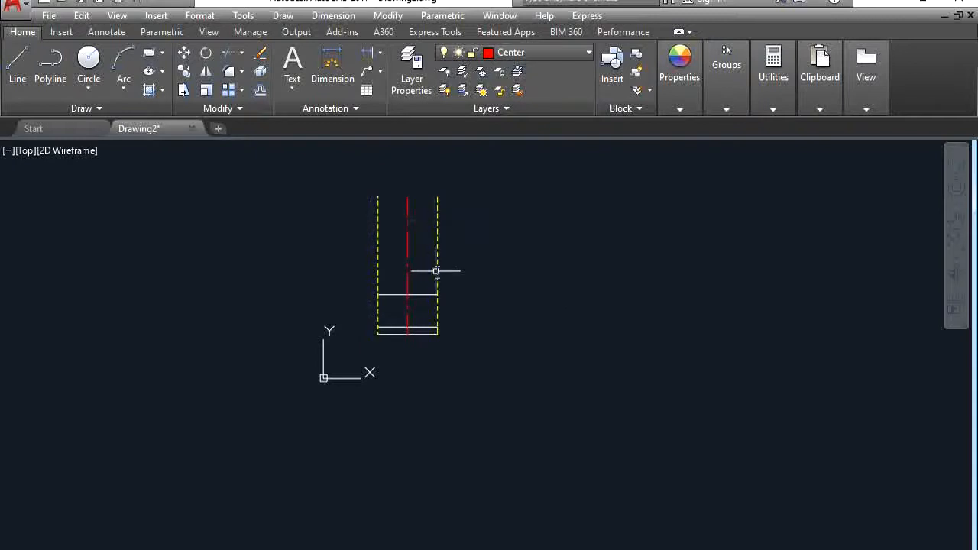
scroll(410, 328, "down", 1)
scroll(410, 332, "up", 5)
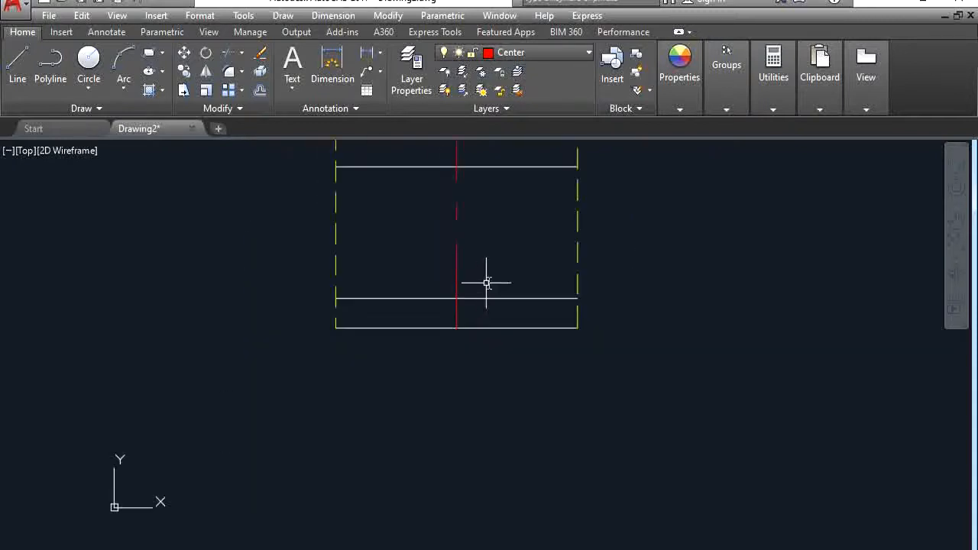
scroll(520, 245, "up", 2)
scroll(509, 244, "down", 4)
scroll(505, 236, "up", 2)
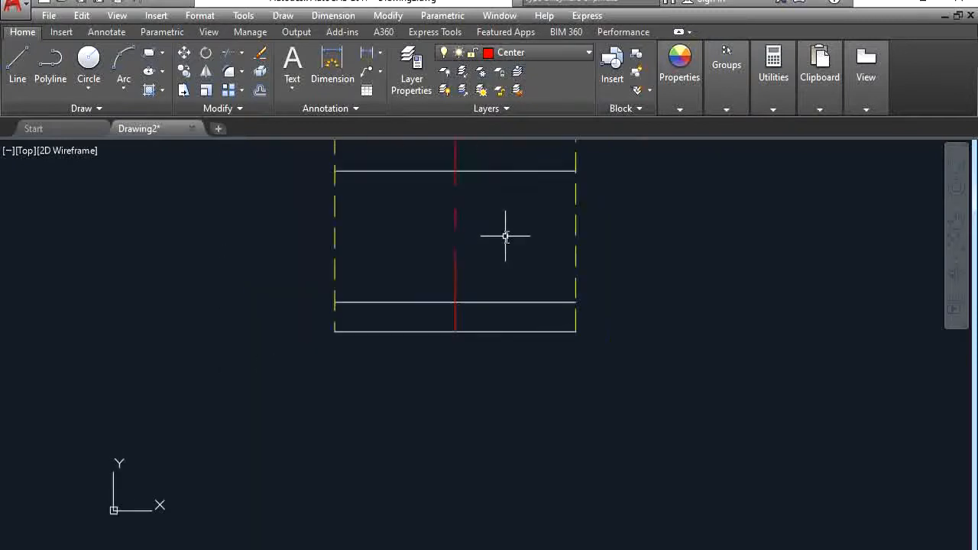
key("alt+Tab")
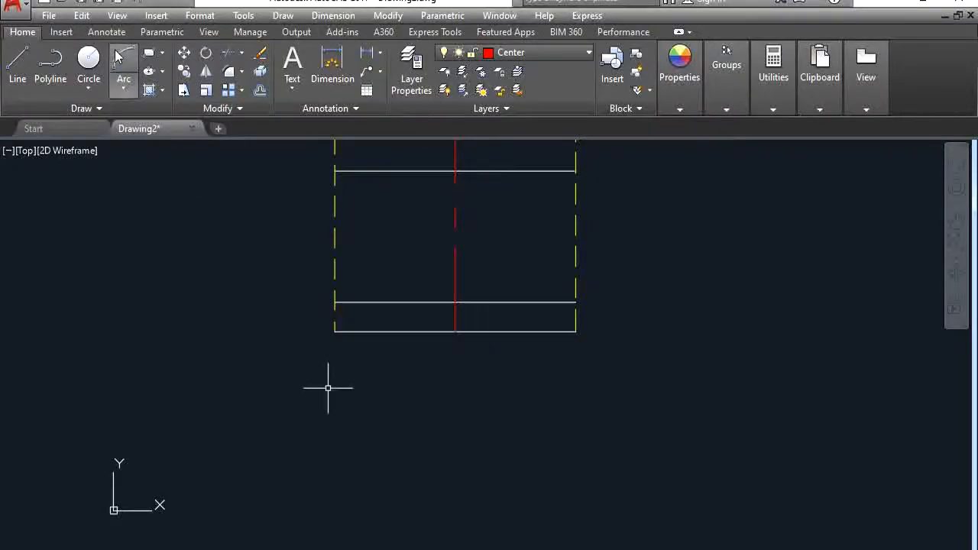
left_click(98, 94)
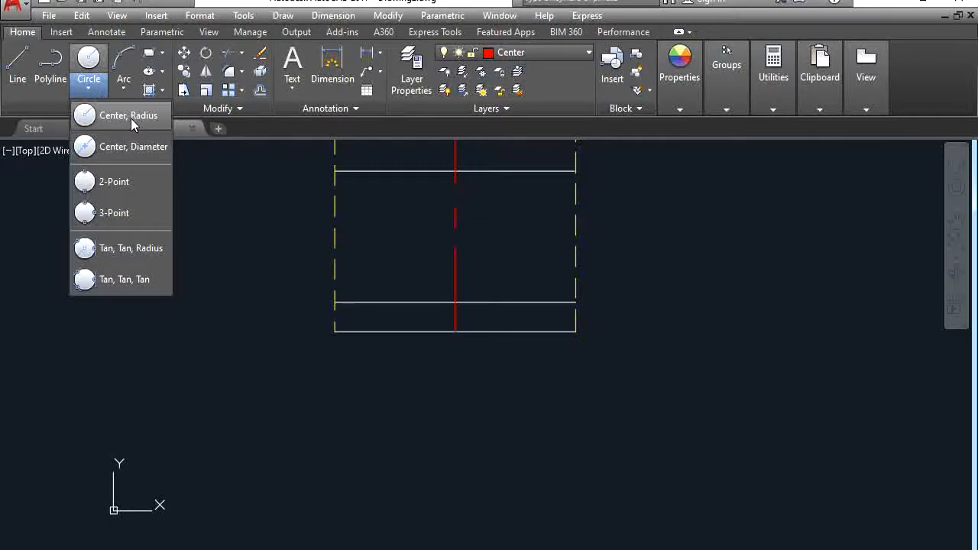
left_click(130, 118)
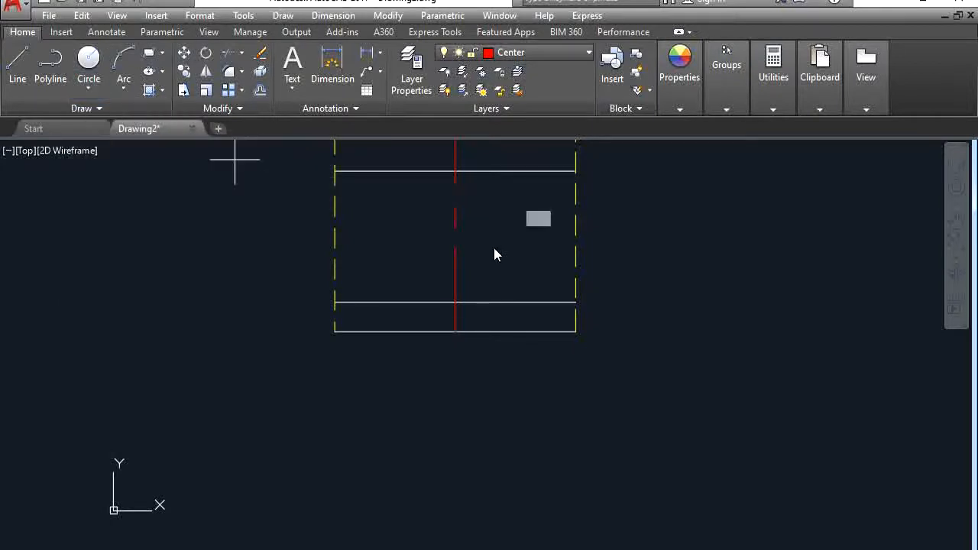
left_click(455, 172)
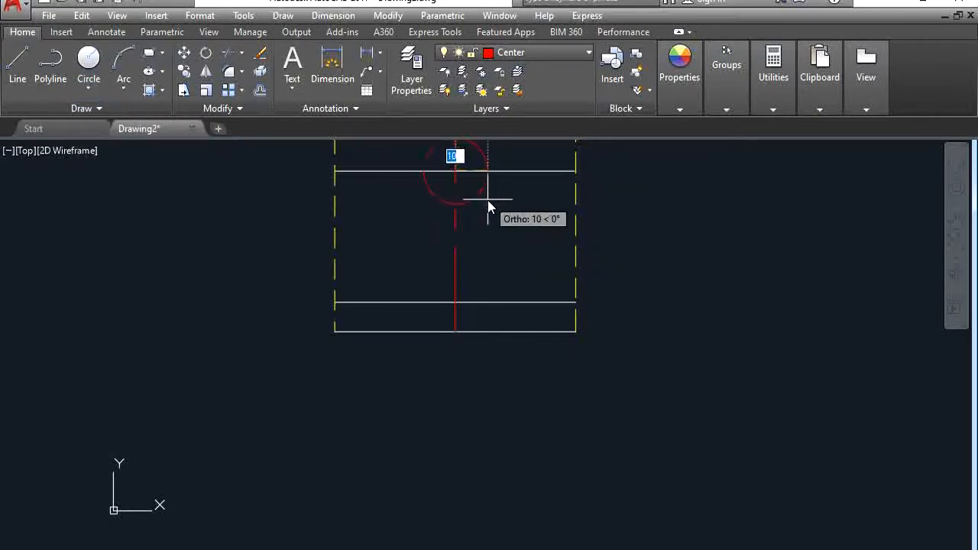
left_click(491, 205)
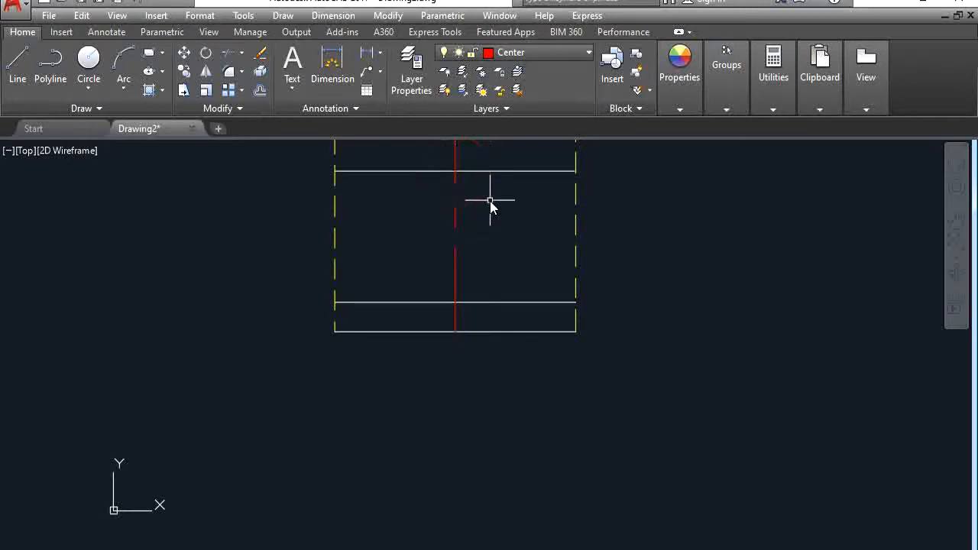
- Make layer 0 current and draw a 12 mm radius circle centered where the center line crosses the uppermost horizontal line
left_click(539, 54)
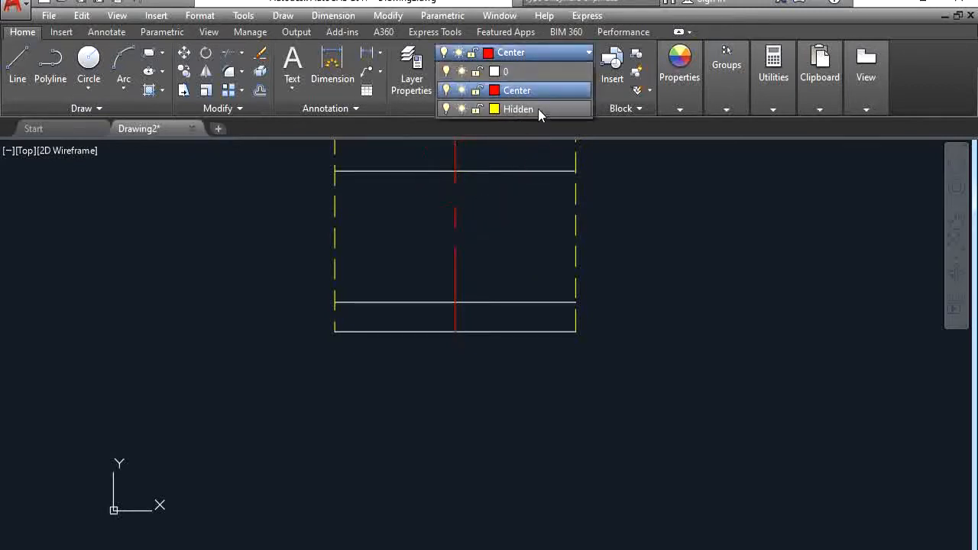
left_click(535, 76)
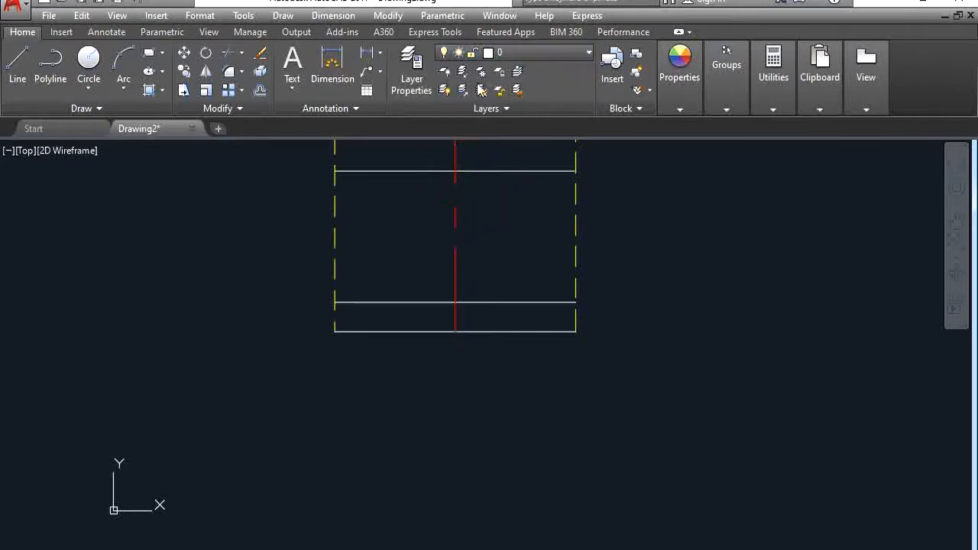
left_click(90, 88)
left_click(123, 116)
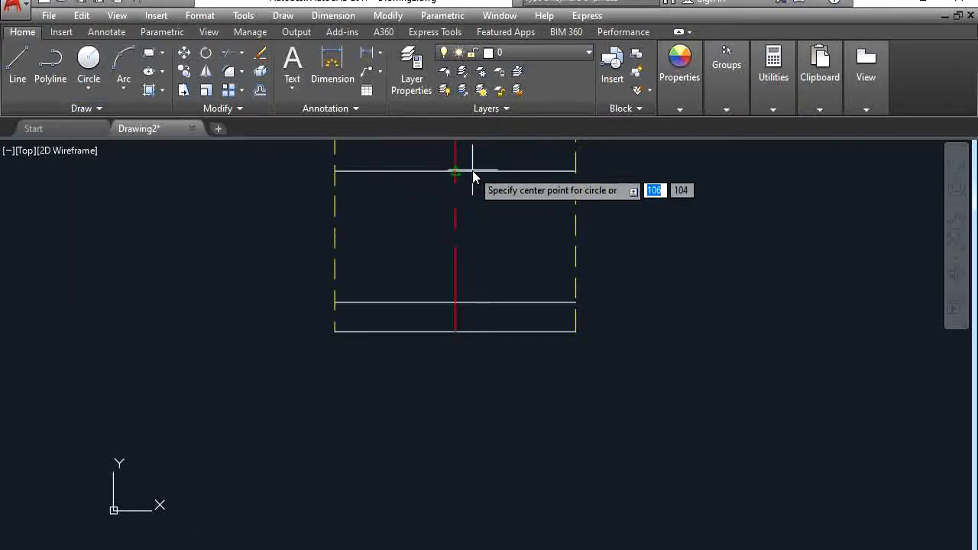
left_click(455, 172)
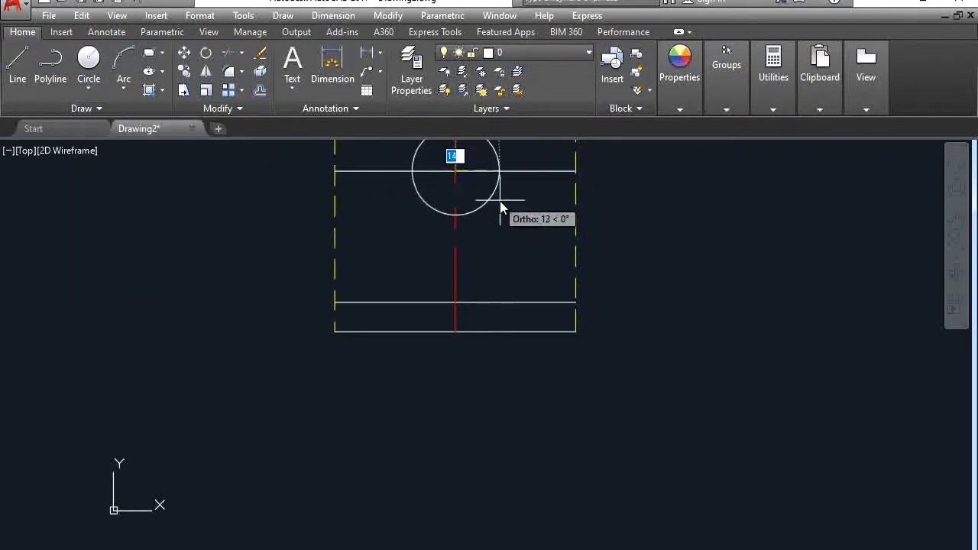
key("alt+Tab")
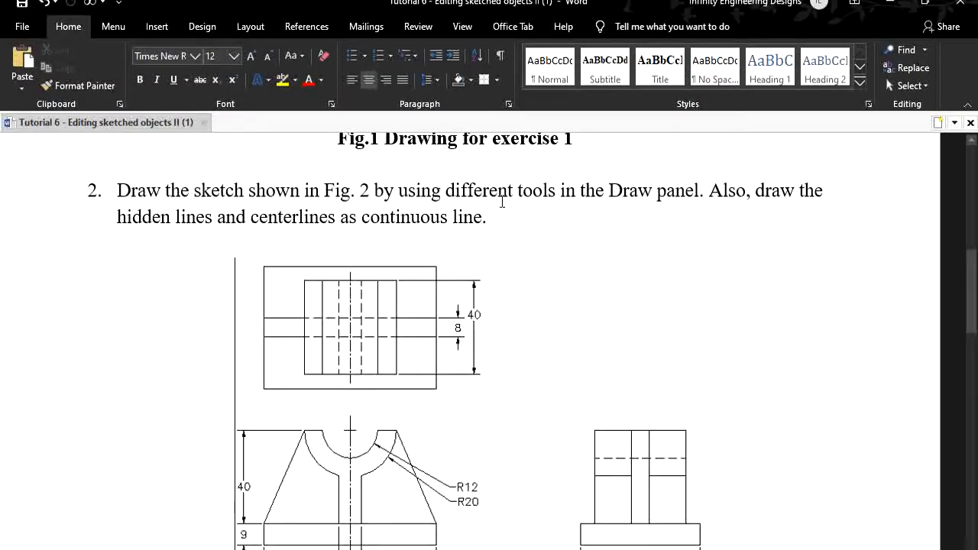
key("alt+Tab")
type("12")
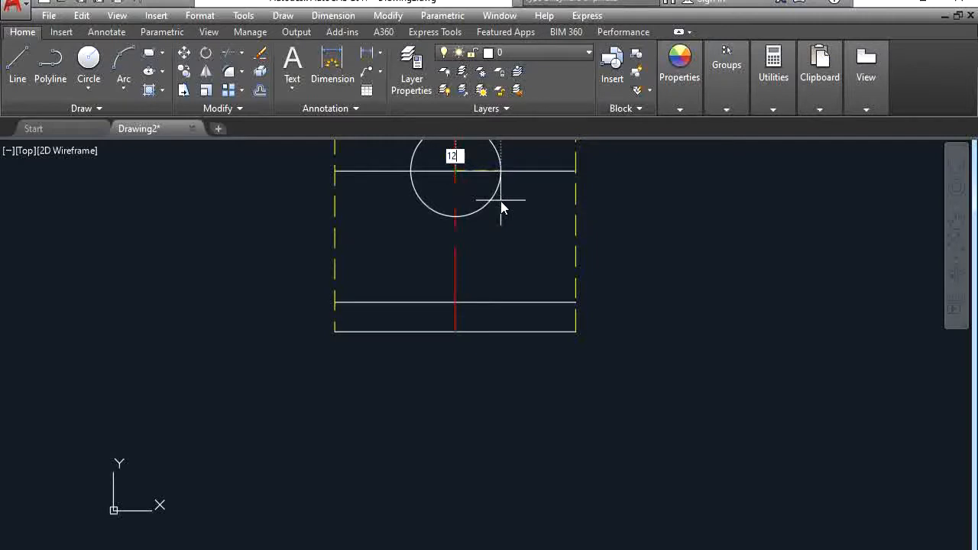
key("Return")
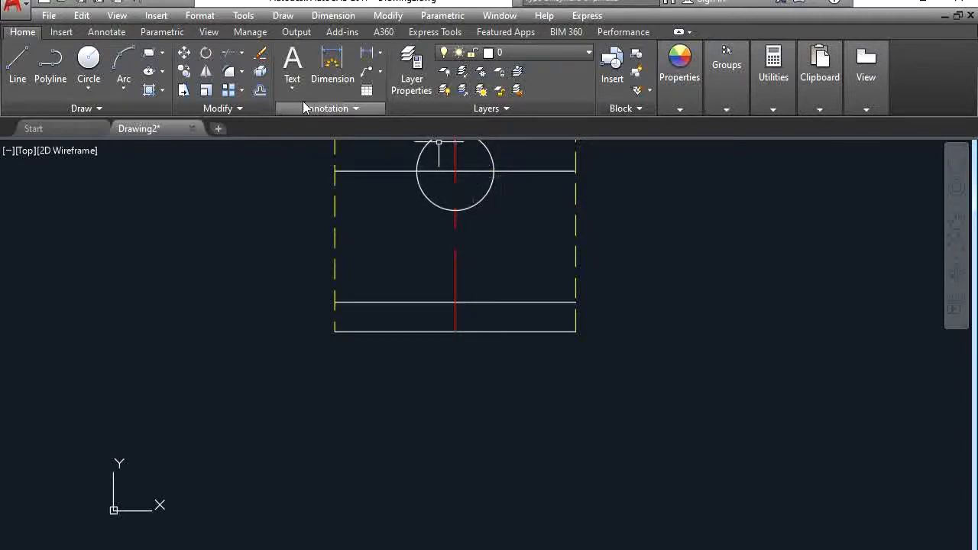
- Draw a concentric circle of radius 20 mm around the 12 mm radius circle
left_click(96, 69)
left_click(456, 174)
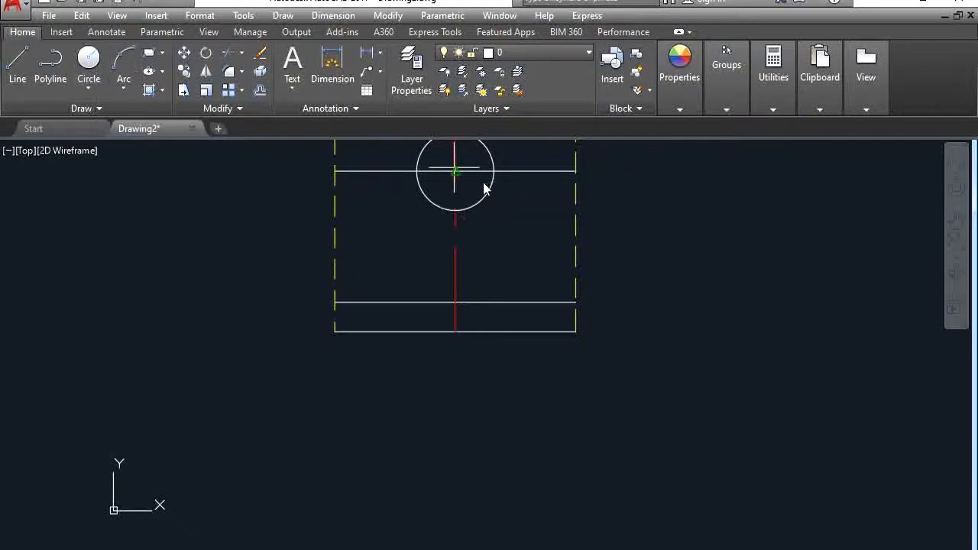
key("alt+Tab")
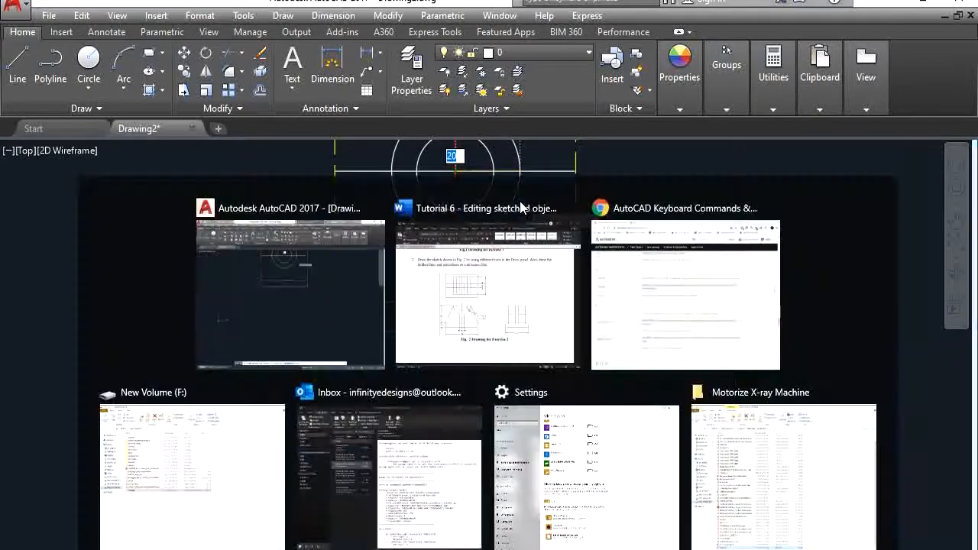
key("alt+Tab")
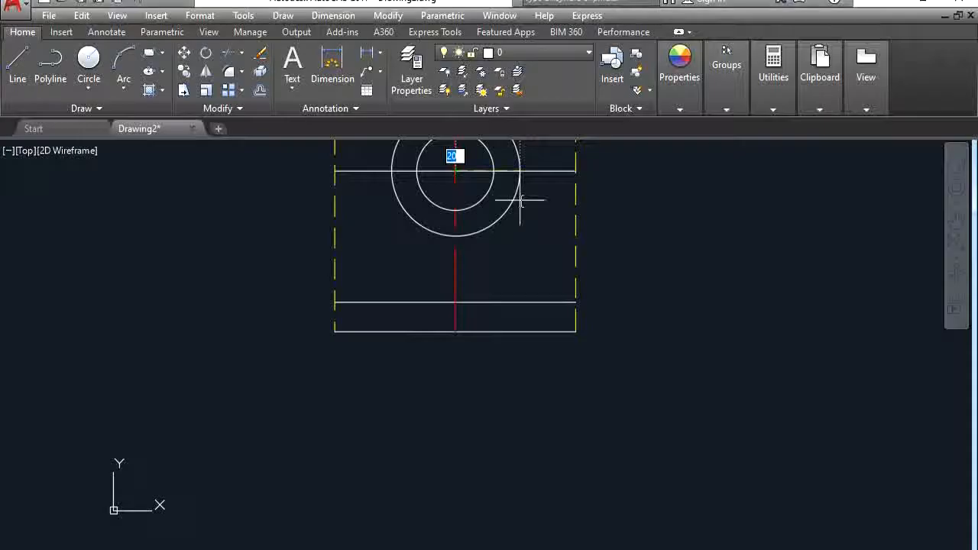
key("Return")
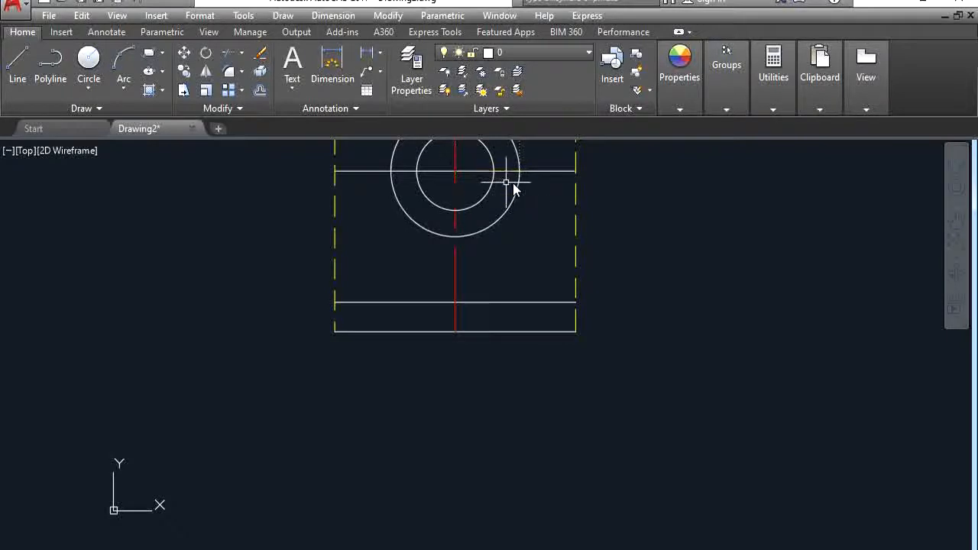
- Draw a slanted line from the outer circle's left crossing with the uppermost horizontal line to the left end of the base's upper line
left_click(17, 65)
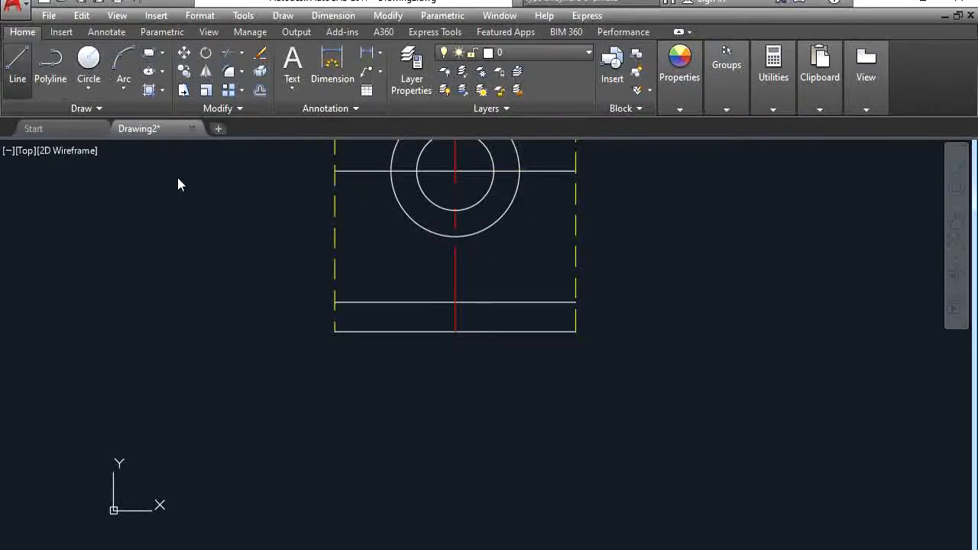
left_click(390, 174)
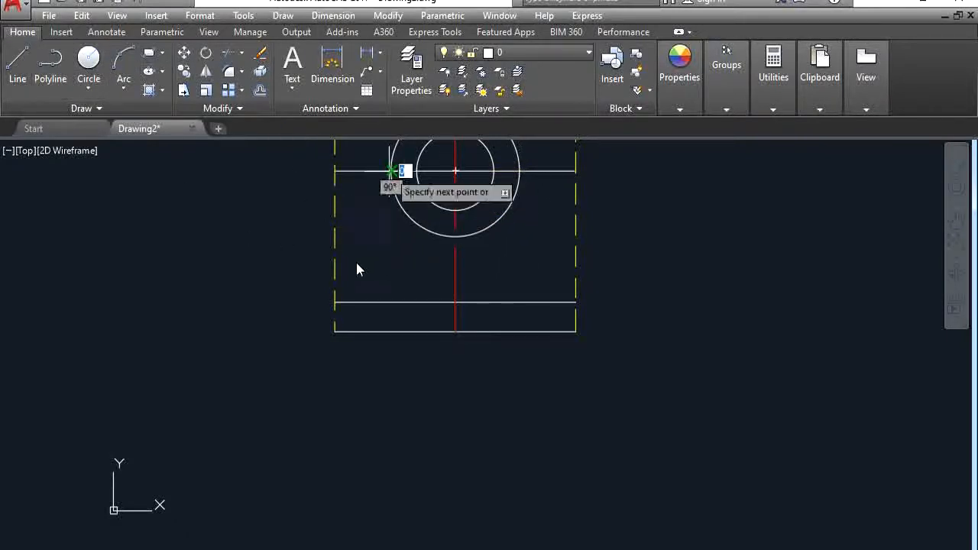
left_click(336, 302)
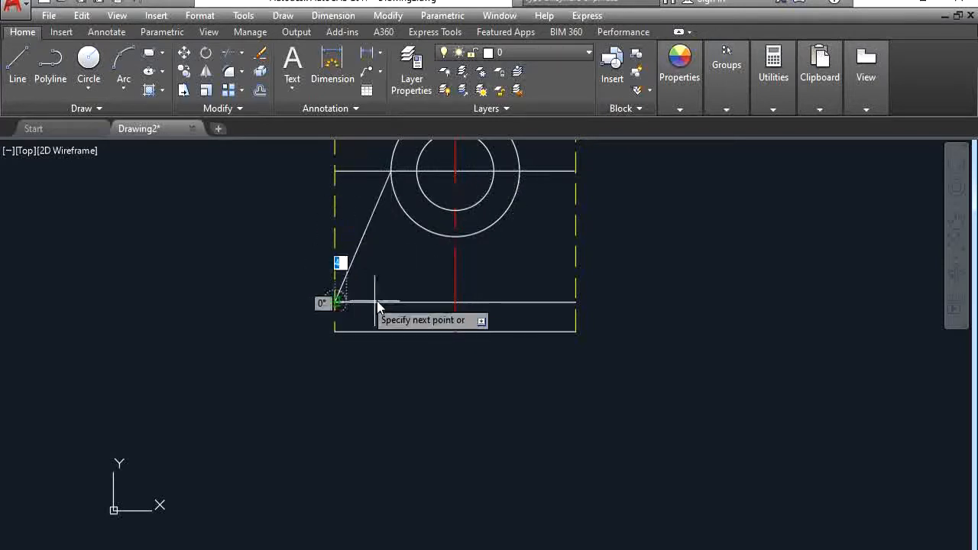
key("Escape")
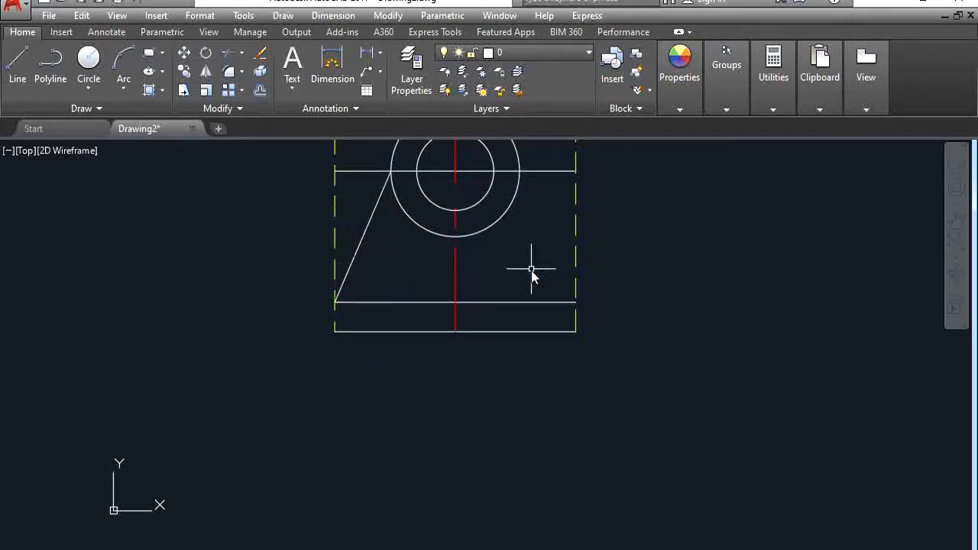
- Draw a slanted line from the outer circle's right crossing with the uppermost horizontal line to the right end of the base's upper line
type("l")
key("Return")
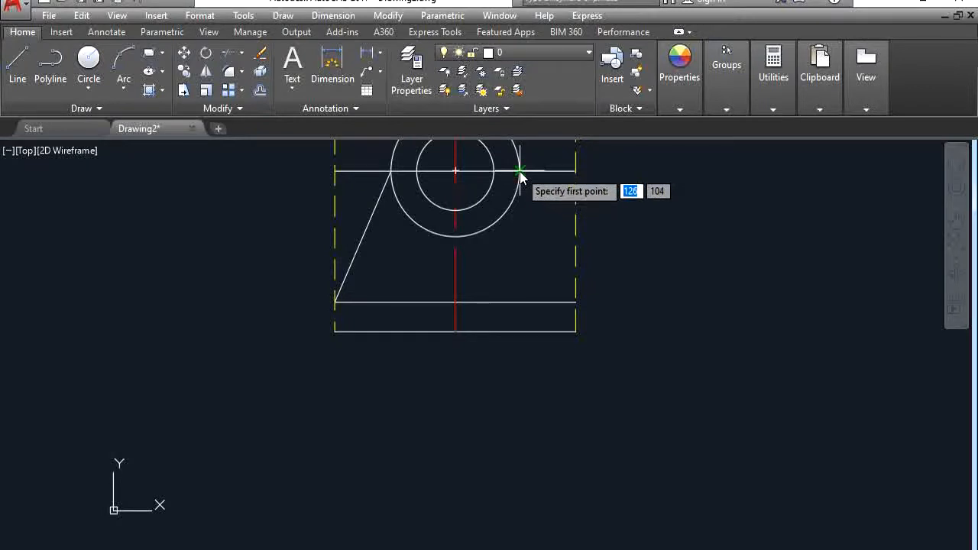
left_click(520, 171)
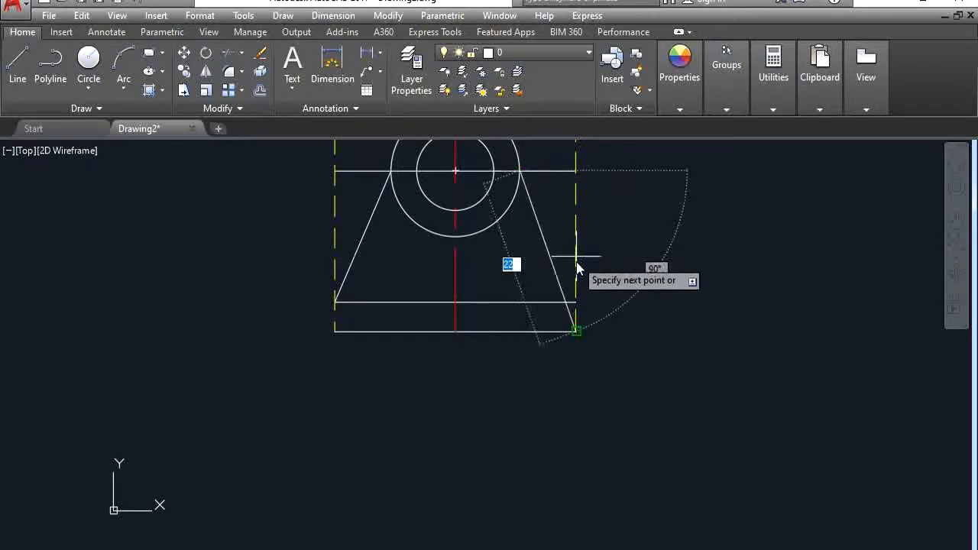
left_click(578, 304)
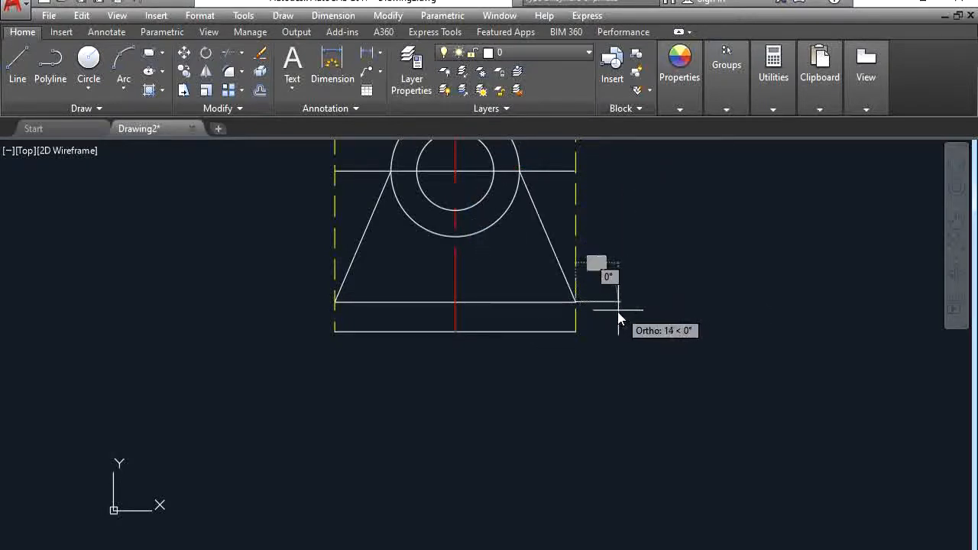
- Inspect the front view's slanted sides and circles and compare them with the Fig. 2 drawing in the Word document
scroll(572, 306, "up", 3)
scroll(585, 315, "up", 3)
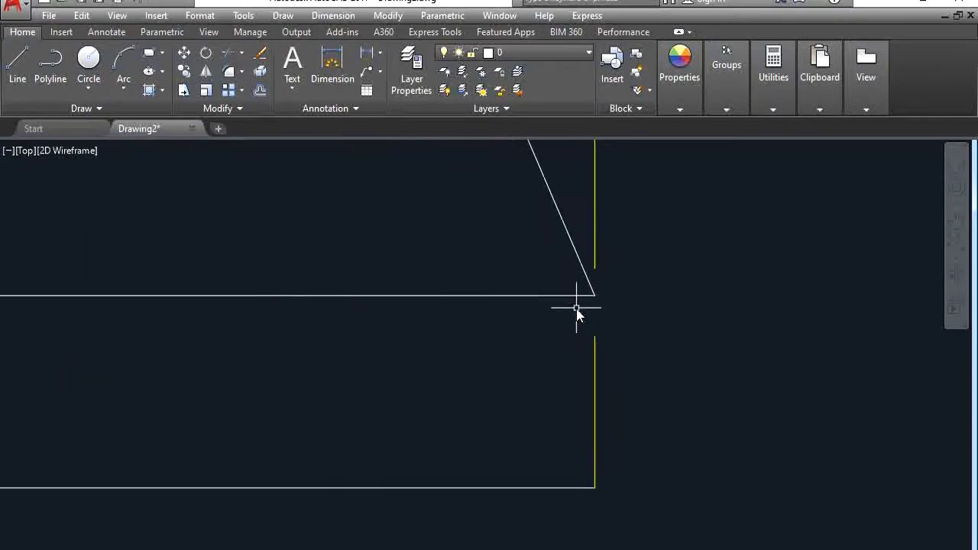
scroll(543, 303, "down", 2)
scroll(452, 283, "down", 3)
scroll(405, 268, "down", 1)
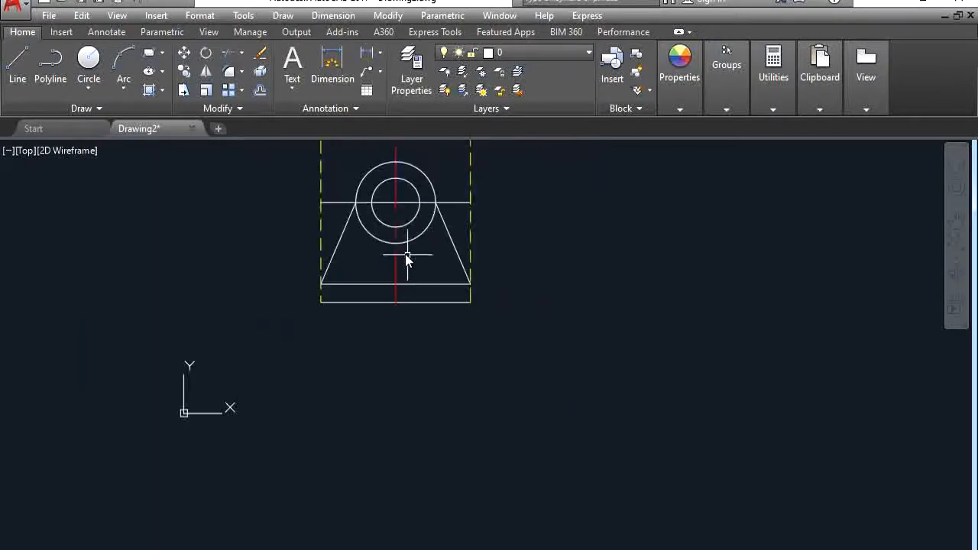
scroll(407, 260, "up", 3)
scroll(400, 236, "down", 4)
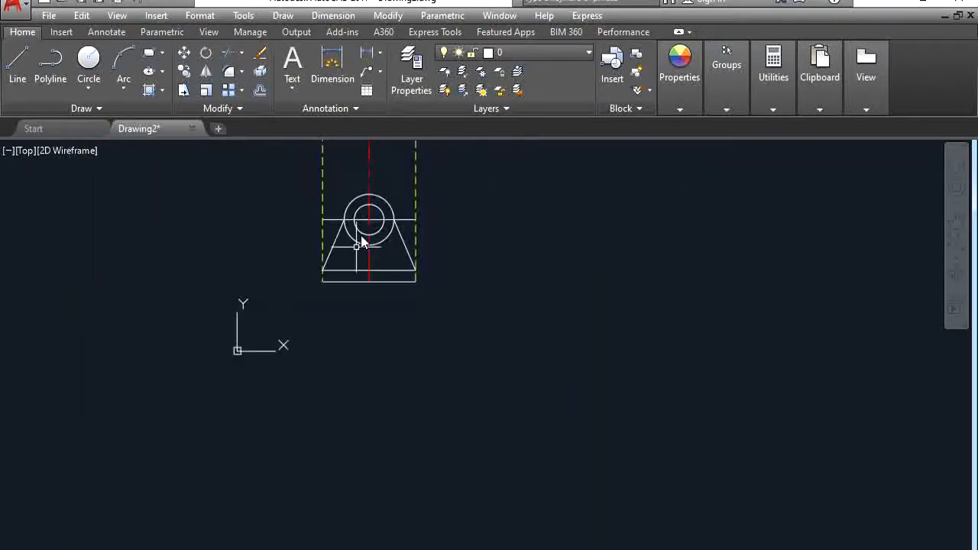
scroll(334, 184, "up", 4)
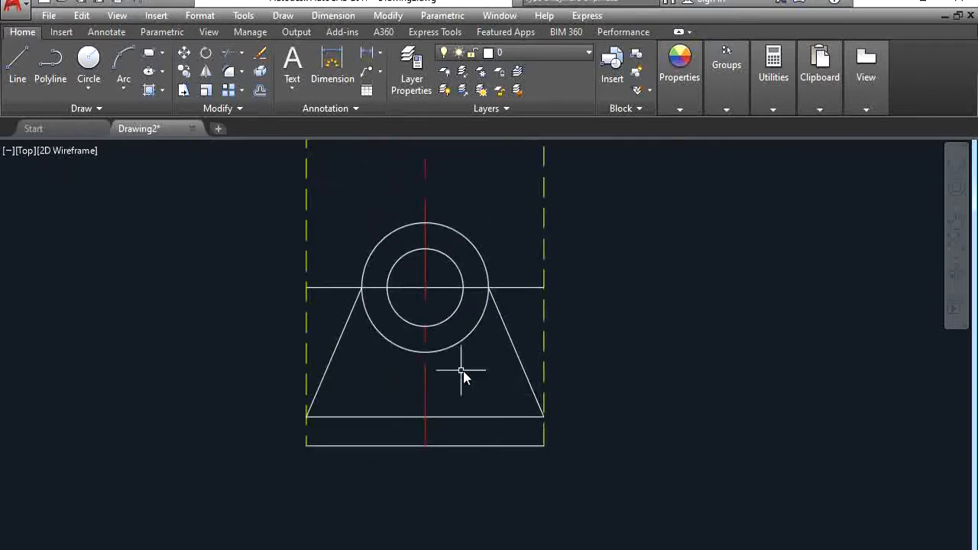
scroll(469, 373, "up", 4)
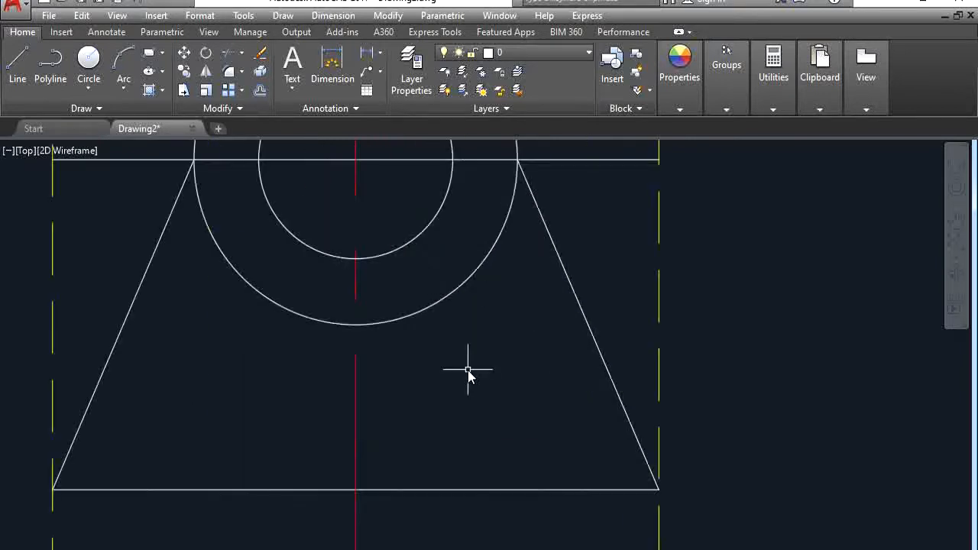
scroll(410, 376, "down", 6)
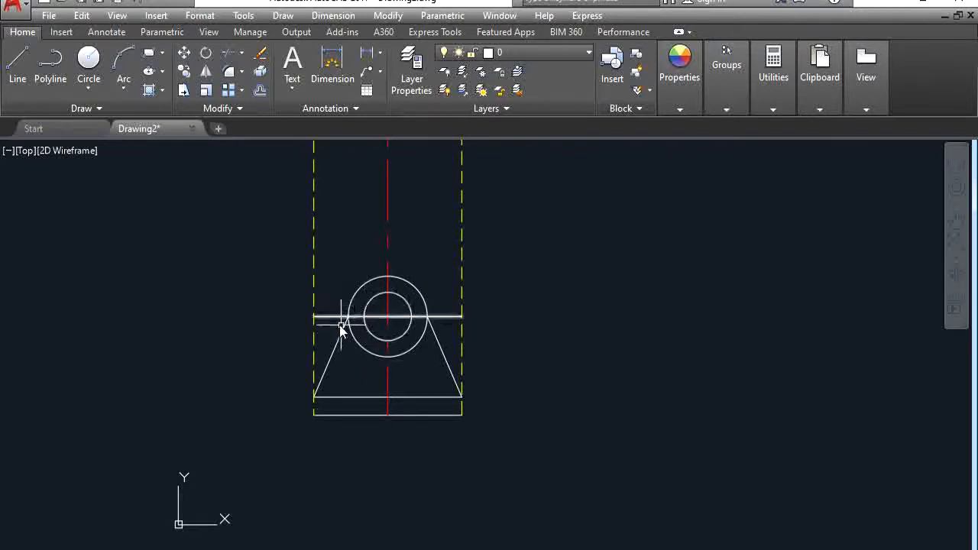
key("alt+Tab")
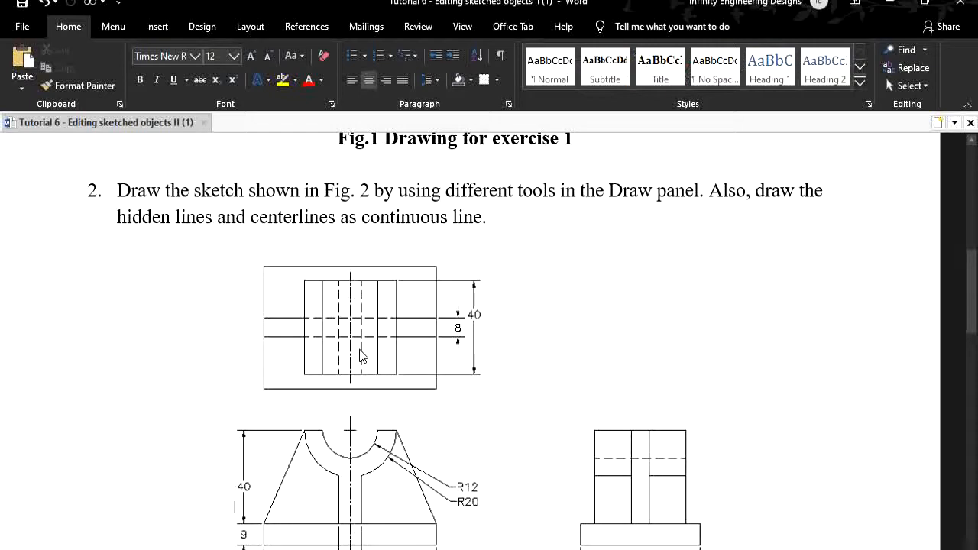
key("alt+Tab")
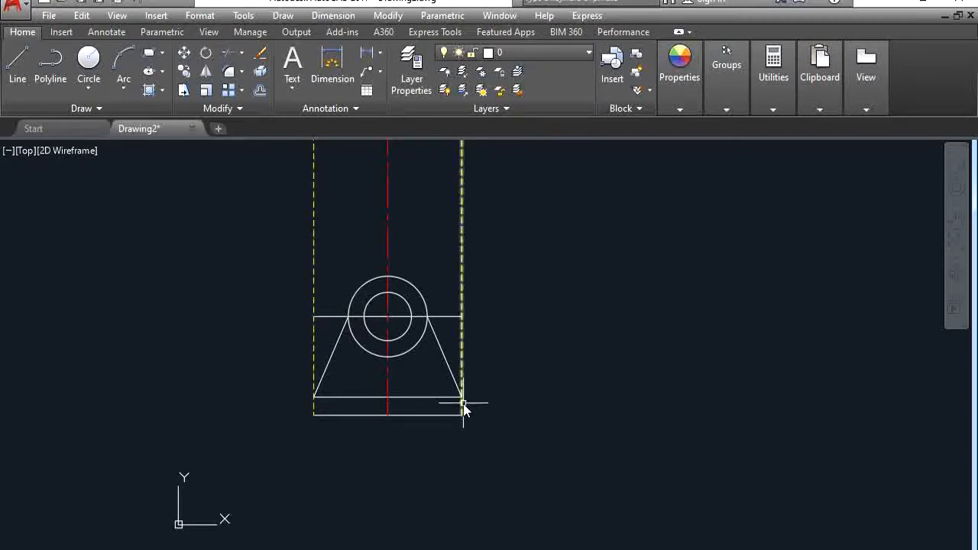
scroll(401, 395, "down", 2)
scroll(405, 345, "up", 4)
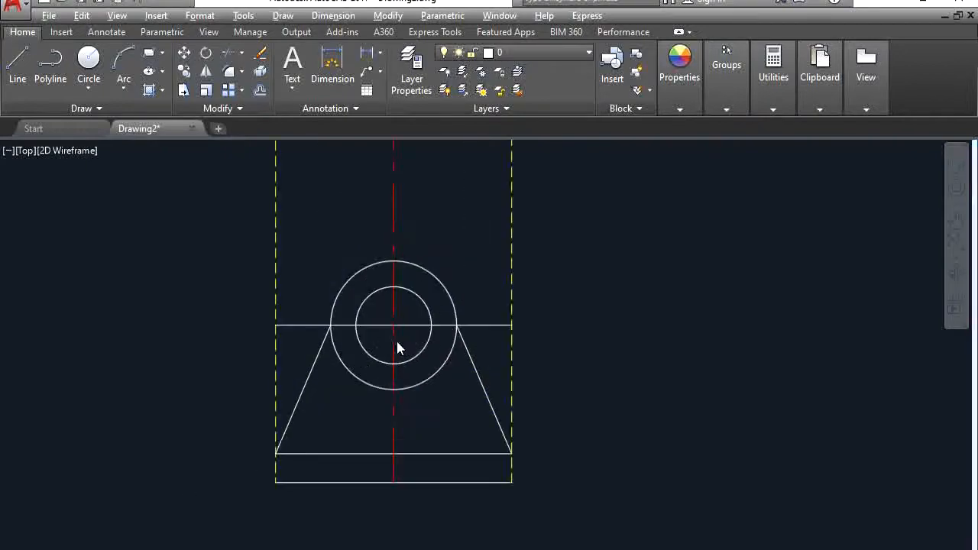
key("alt+Tab")
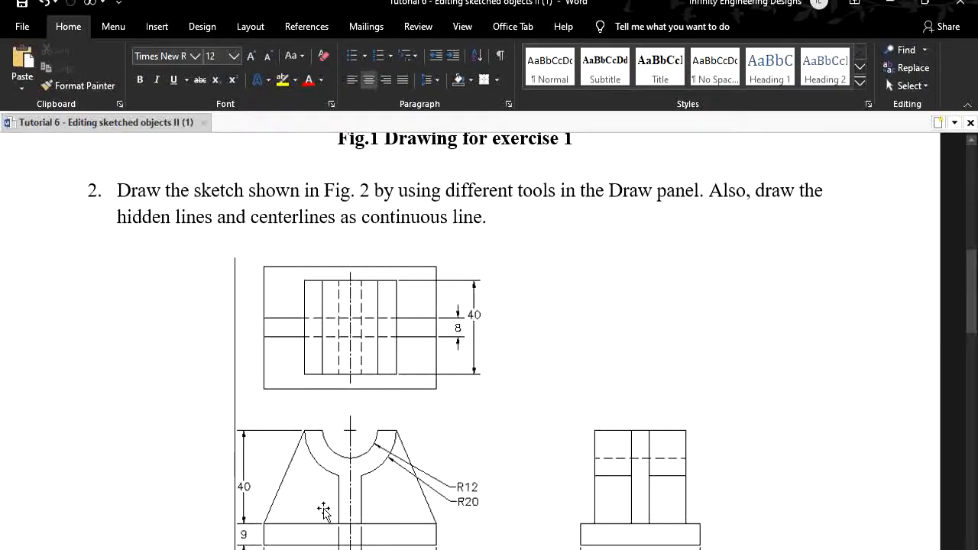
- Back in AutoCAD, offset the front view's vertical centerline 5 mm to each side
key("alt+Tab")
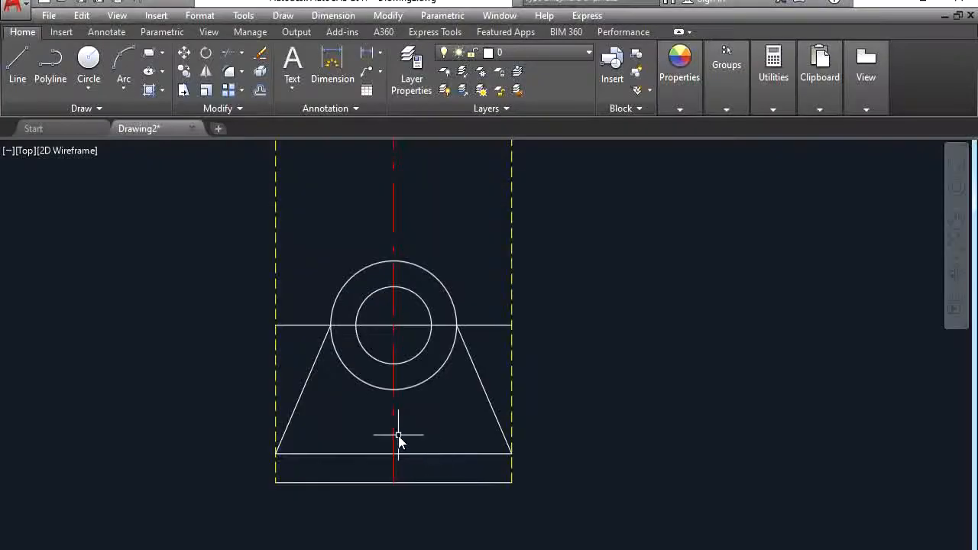
left_click(394, 438)
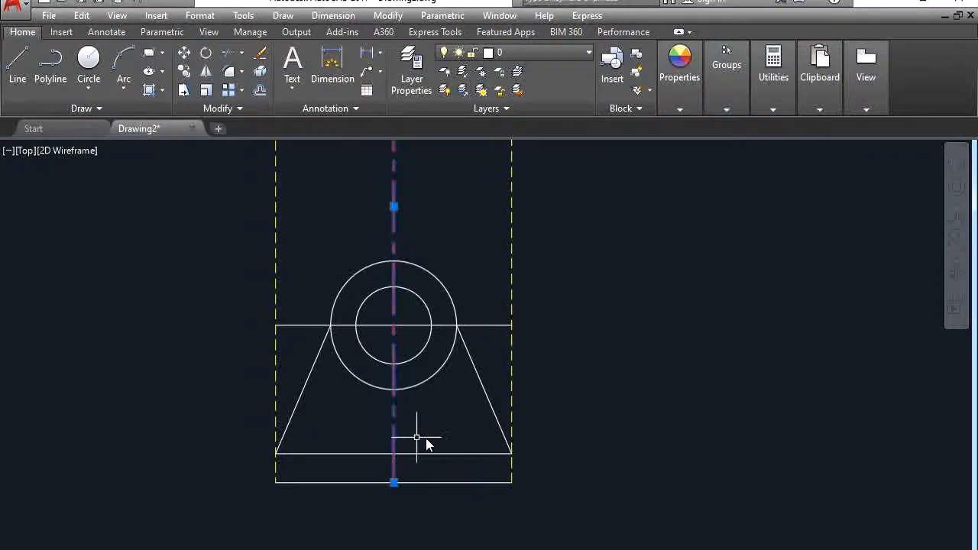
left_click(260, 90)
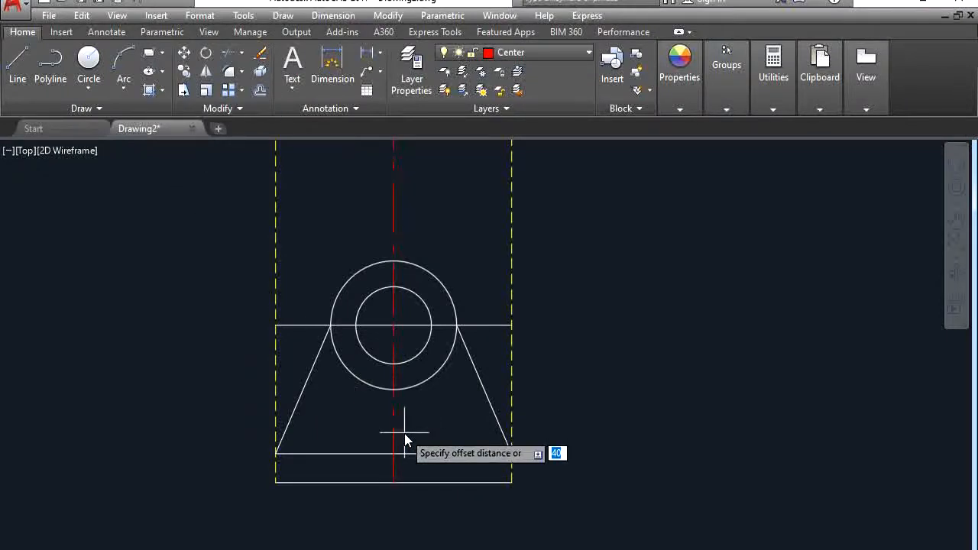
type("5")
key("Return")
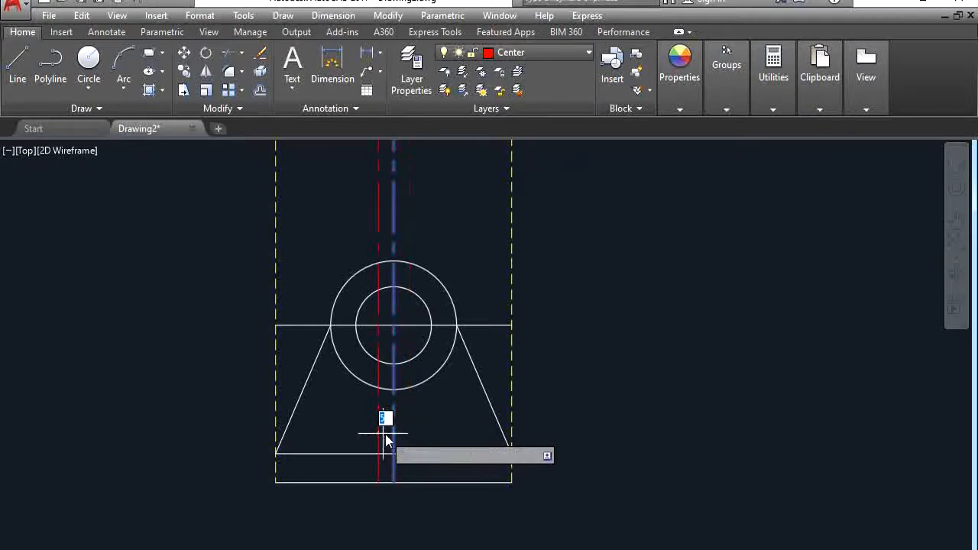
left_click(427, 429)
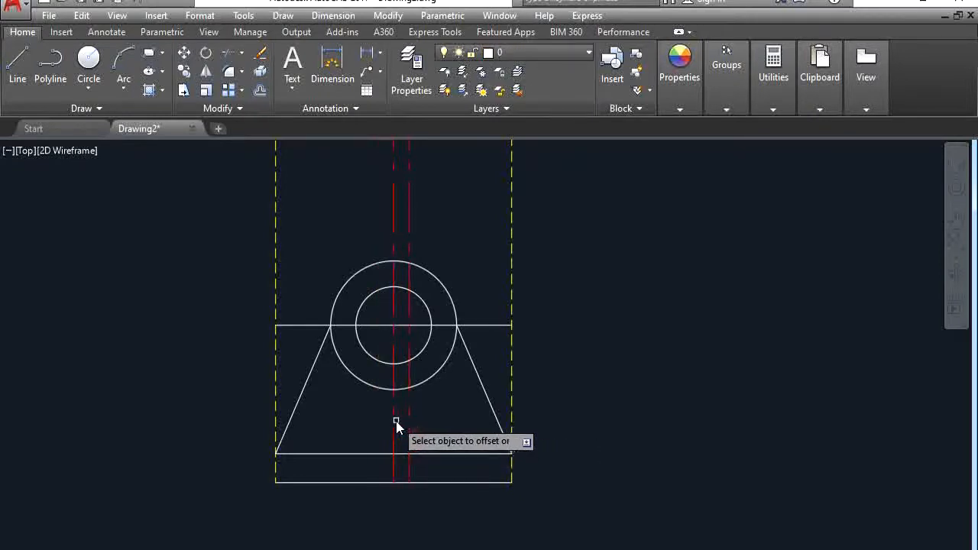
left_click(392, 409)
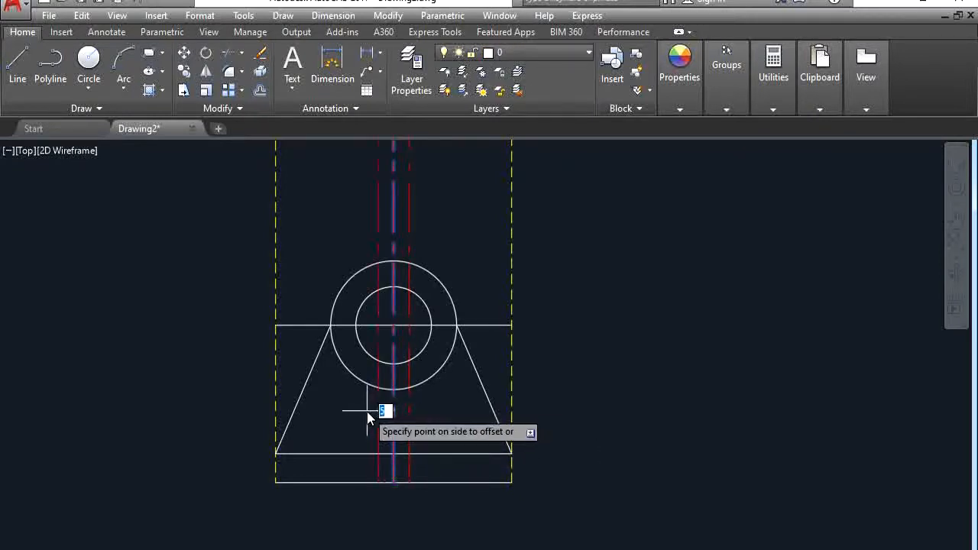
left_click(367, 411)
- Inspect the offset lines along the front view and the area above it, and compare them with Fig. 2 in the Word document
scroll(436, 427, "up", 2)
scroll(431, 407, "down", 4)
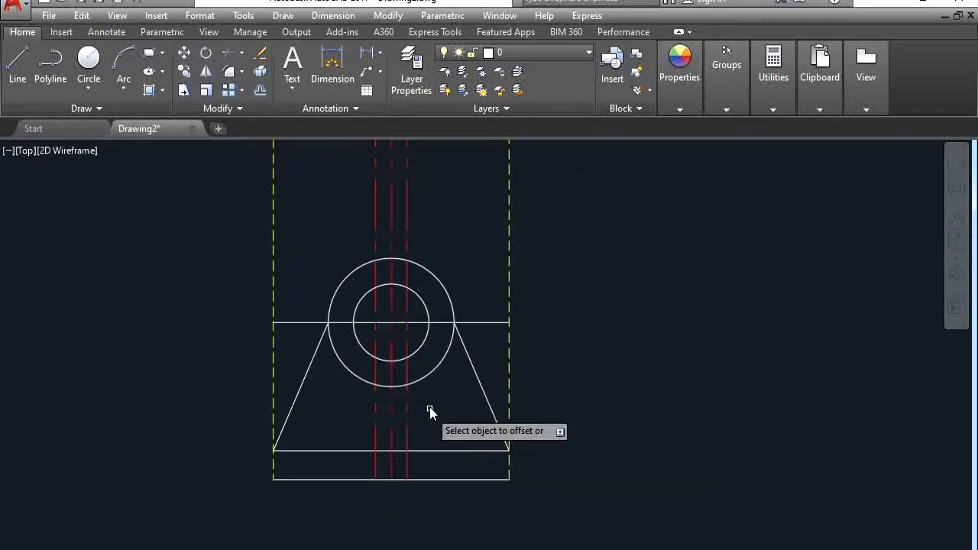
scroll(430, 403, "up", 2)
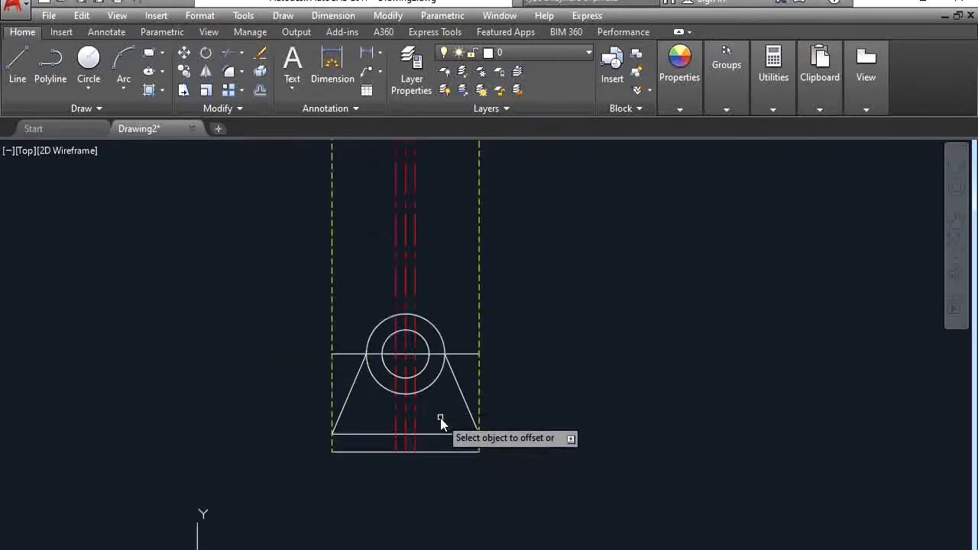
scroll(440, 418, "down", 2)
scroll(442, 319, "up", 2)
scroll(430, 319, "up", 2)
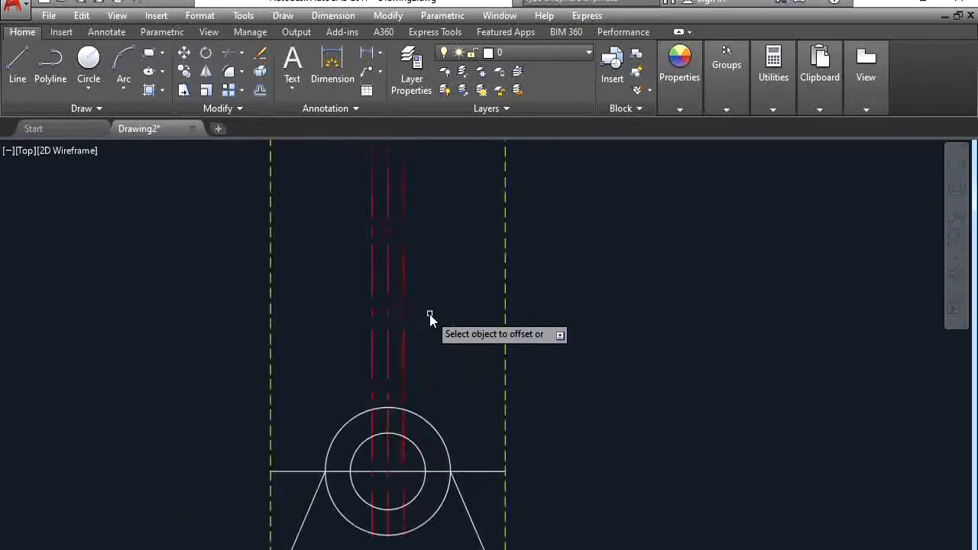
scroll(430, 313, "down", 2)
scroll(423, 263, "up", 2)
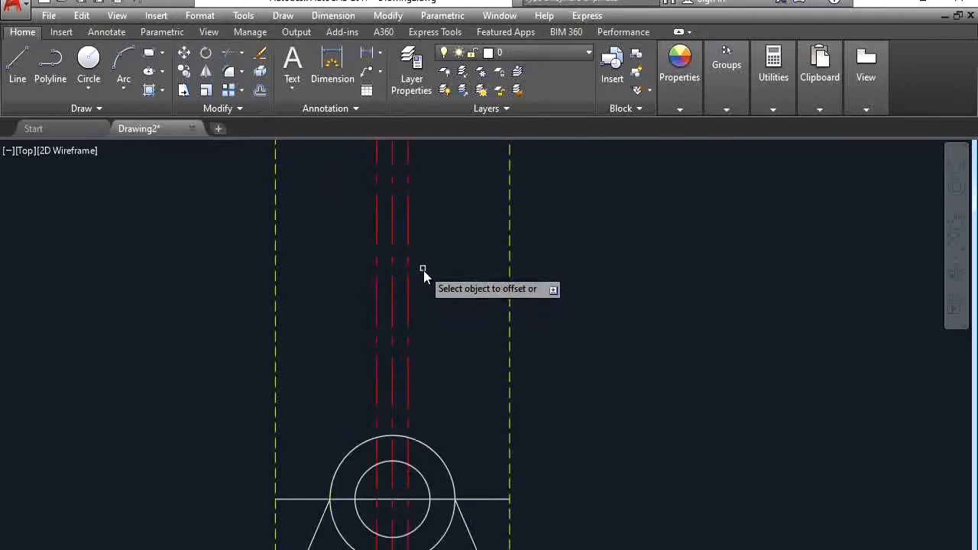
key("alt+Tab")
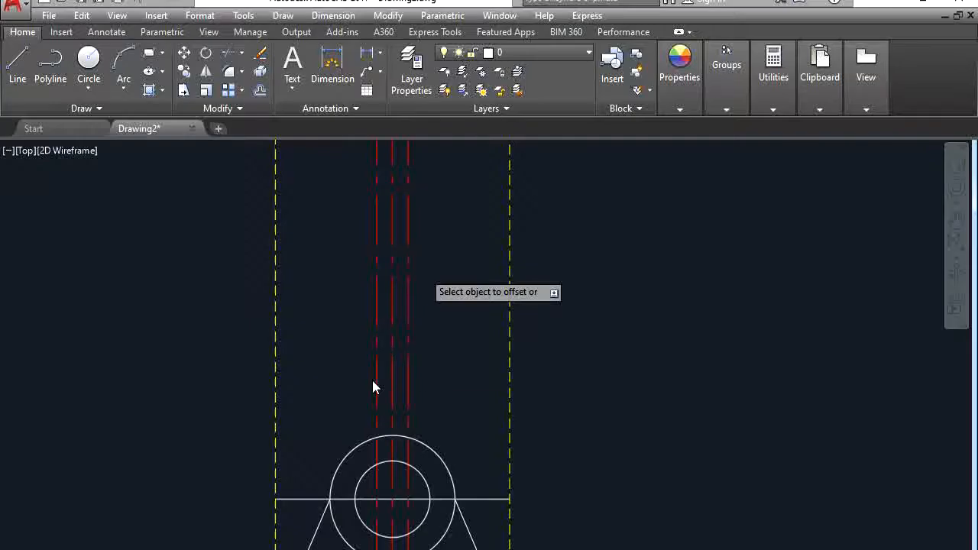
scroll(389, 324, "down", 2)
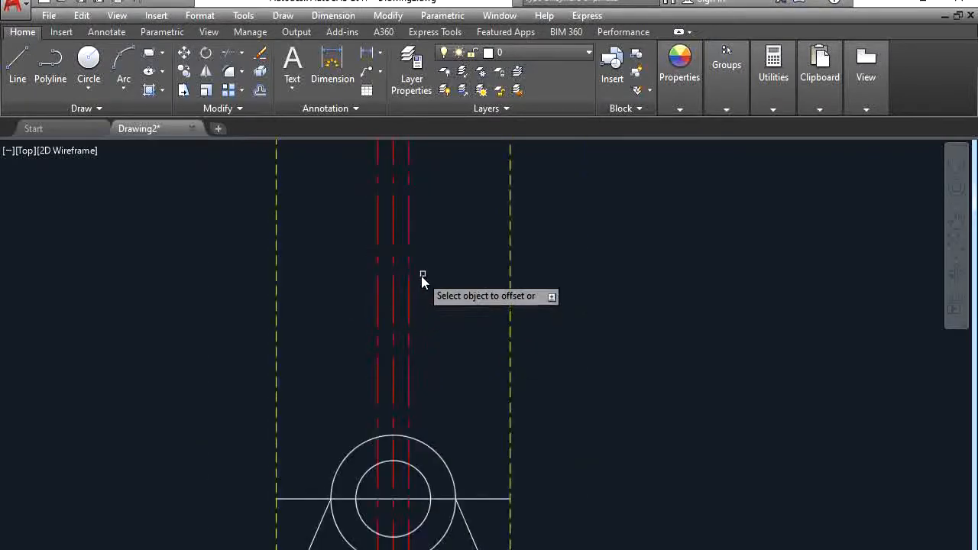
- Make Hidden the current layer and draw a vertical projection line from the outer circle's right crossing up into the top view area
middle_click_drag(421, 283, 402, 443)
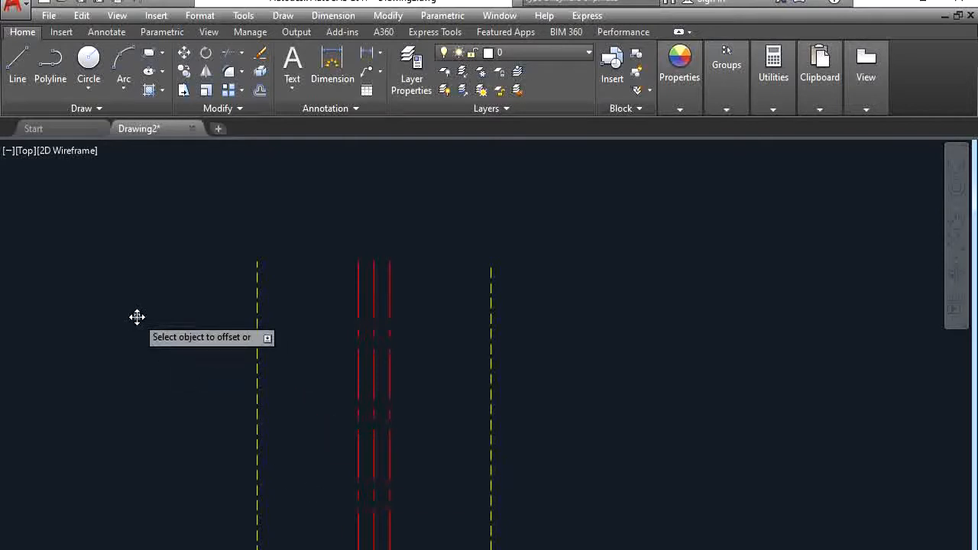
left_click(18, 65)
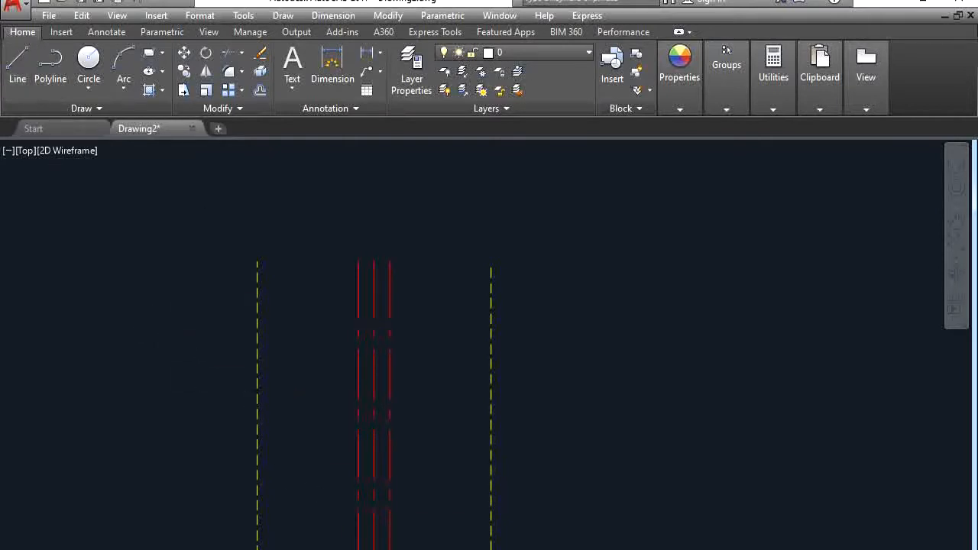
left_click(522, 50)
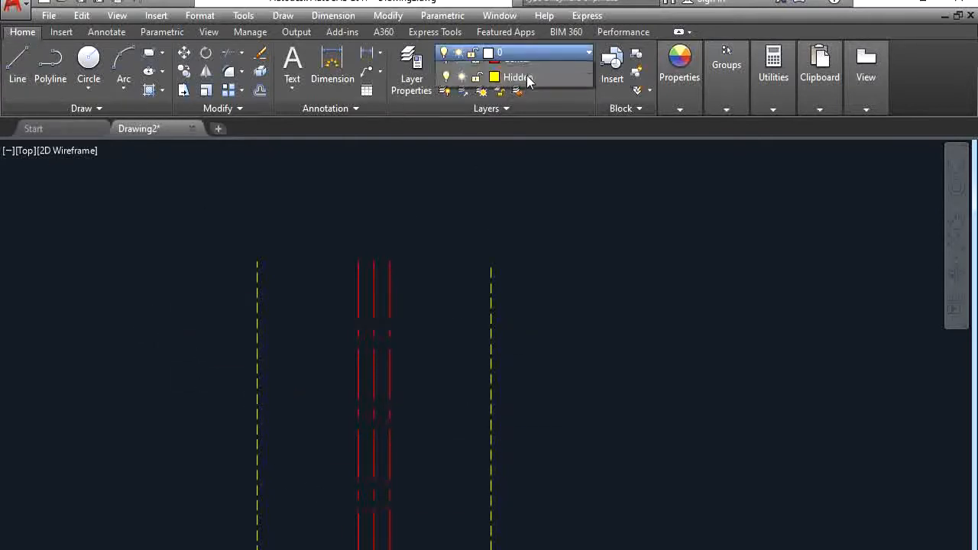
left_click(527, 109)
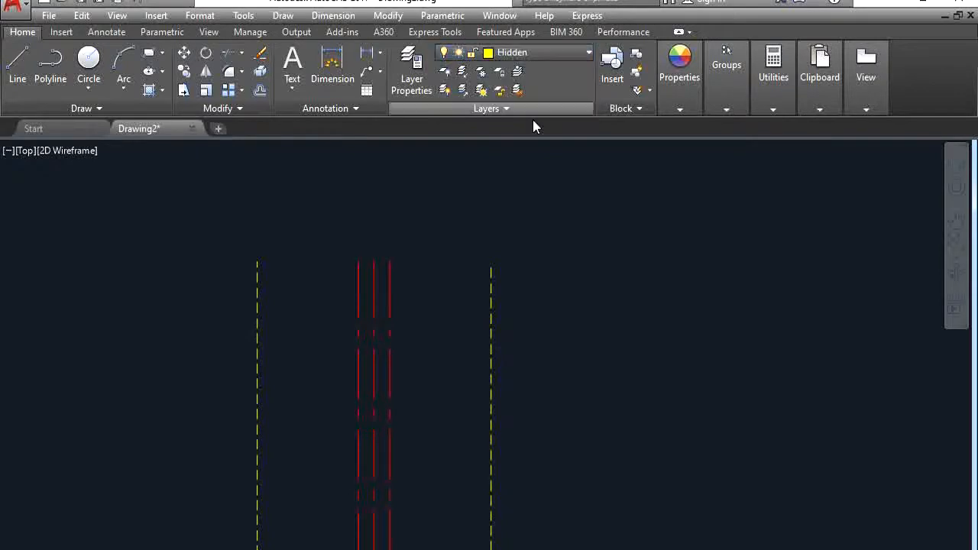
left_click(424, 247)
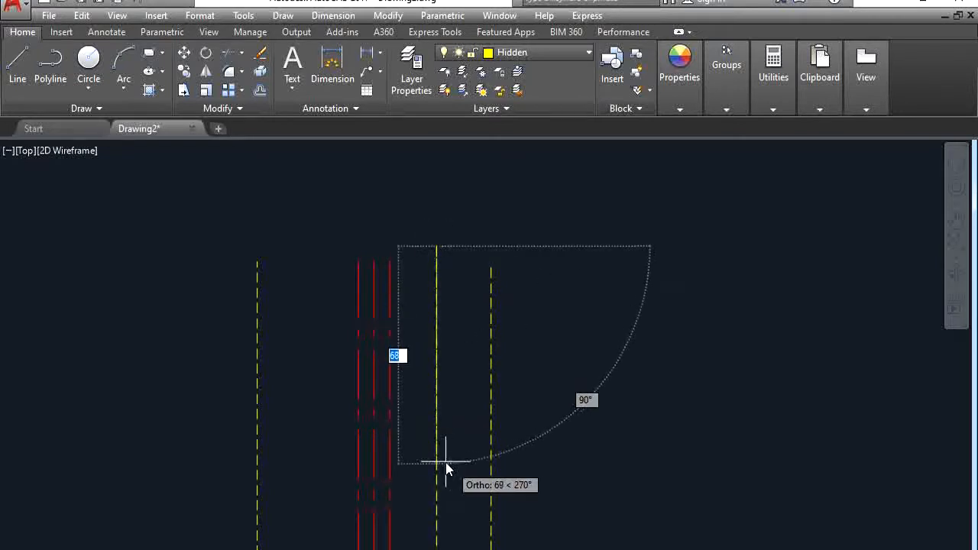
key("Escape")
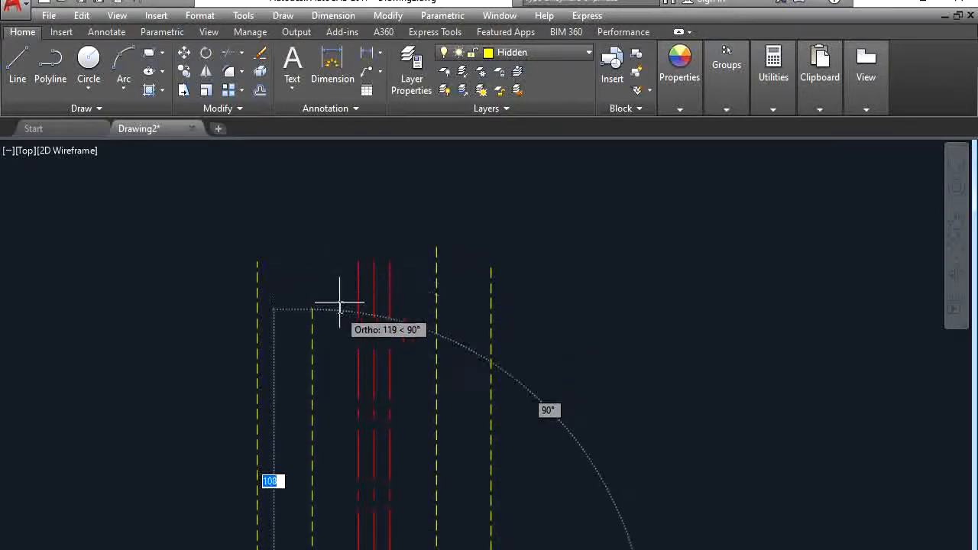
- Draw a vertical projection line on the Hidden layer from the outer circle's left crossing up into the top view area
key("Escape")
left_click(310, 252)
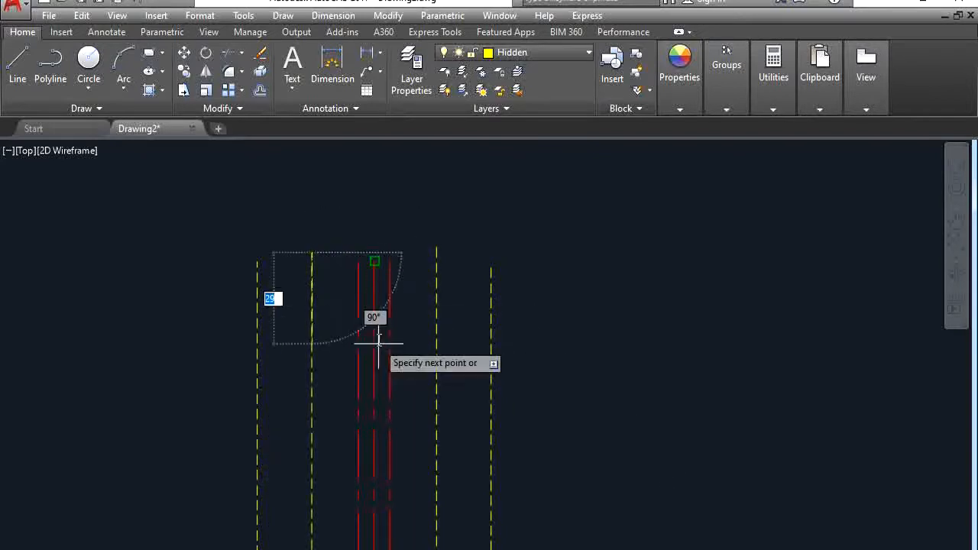
key("Escape")
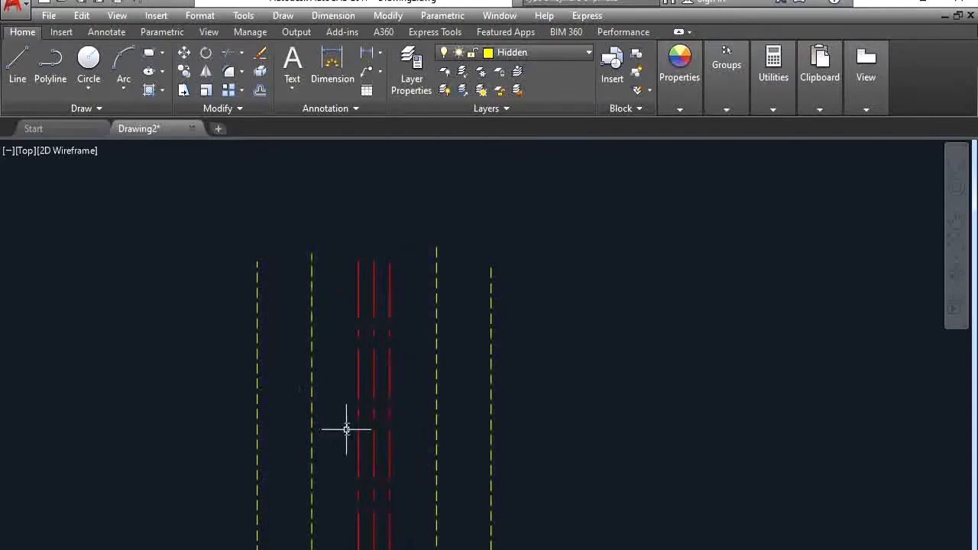
scroll(413, 476, "down", 2)
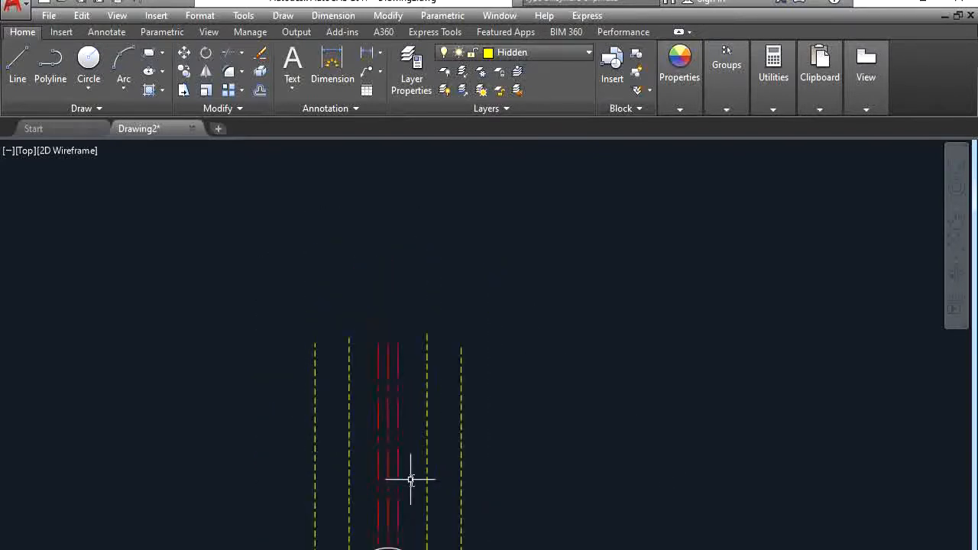
scroll(412, 480, "up", 2)
key("alt+Tab")
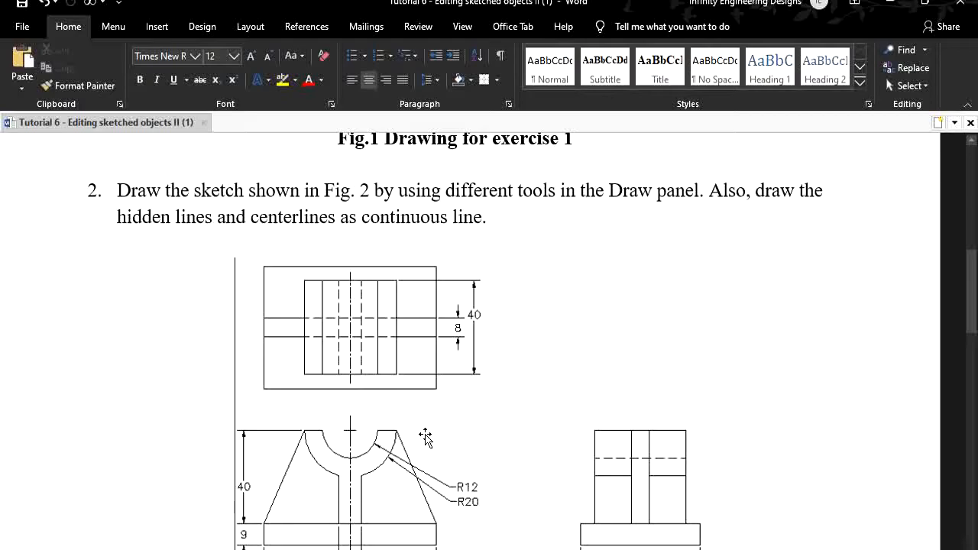
key("alt+Tab")
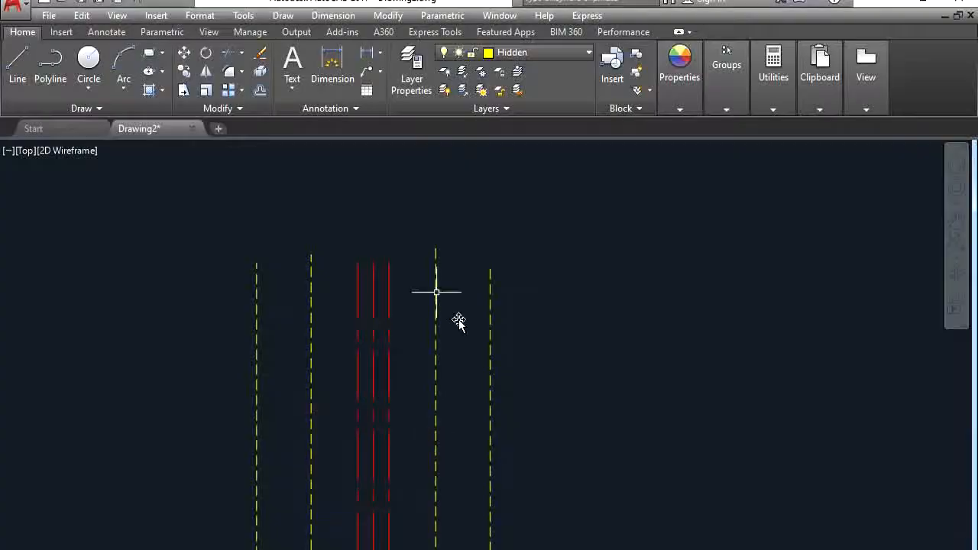
left_click(17, 72)
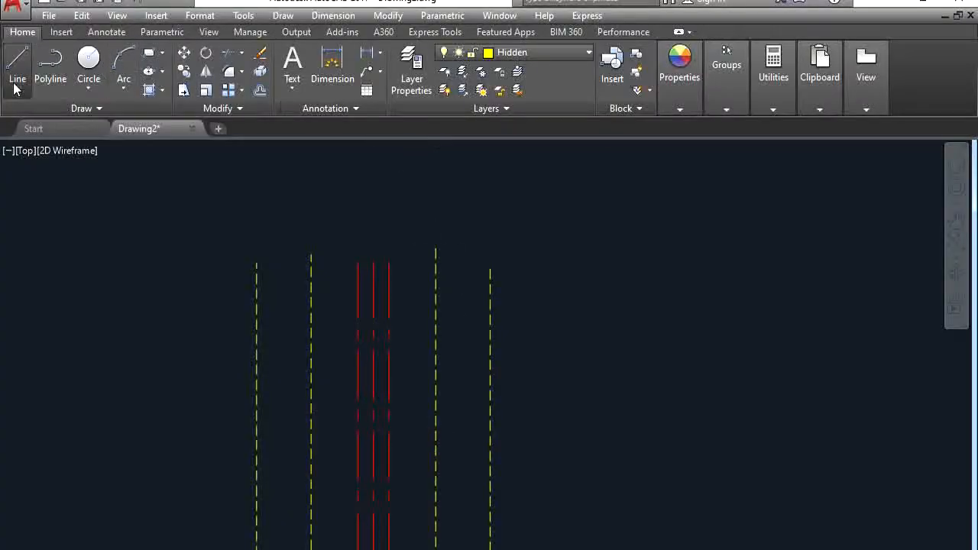
right_click(257, 403, "shift")
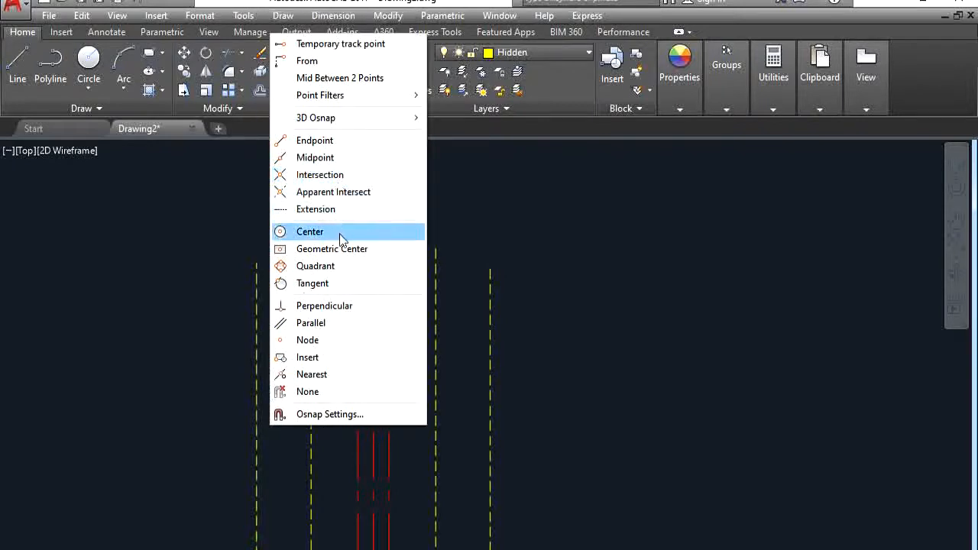
left_click(344, 308)
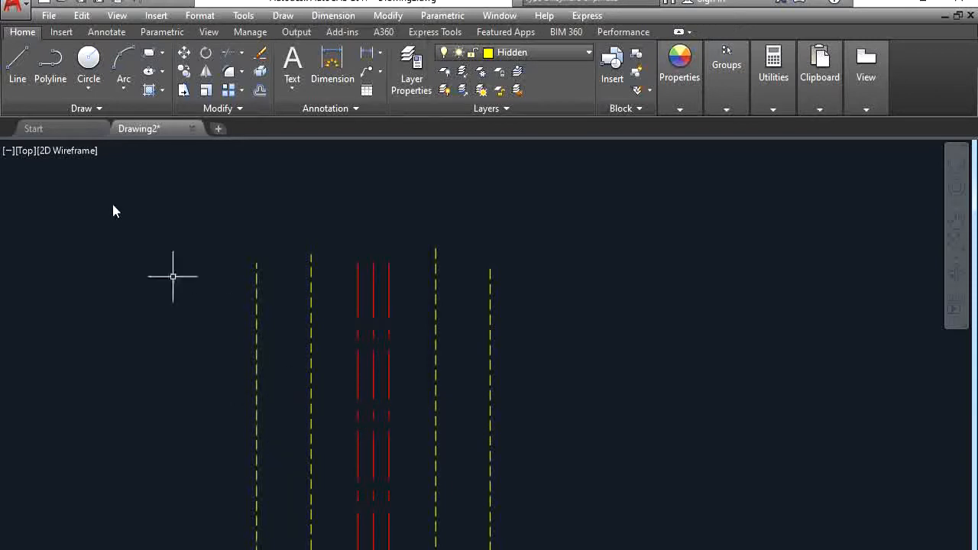
- Draw a horizontal hidden line in the top view area, perpendicular to the leftmost projection line and extending just past the rightmost one
type("l")
key("Return")
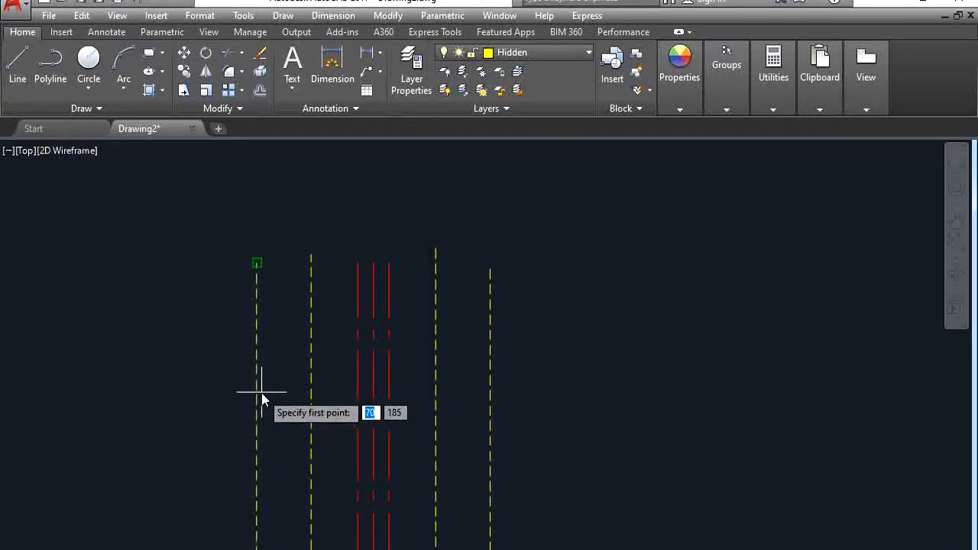
right_click(258, 386, "shift")
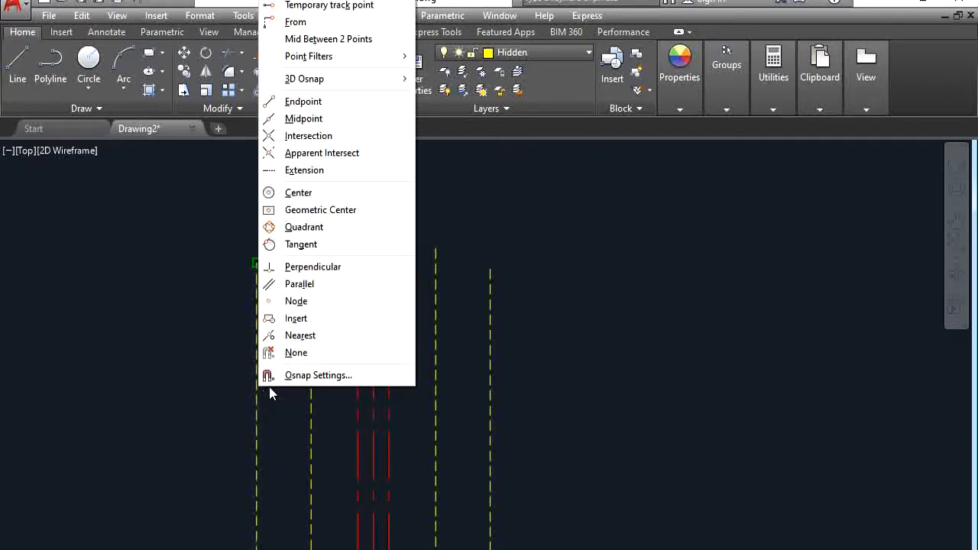
left_click(323, 274)
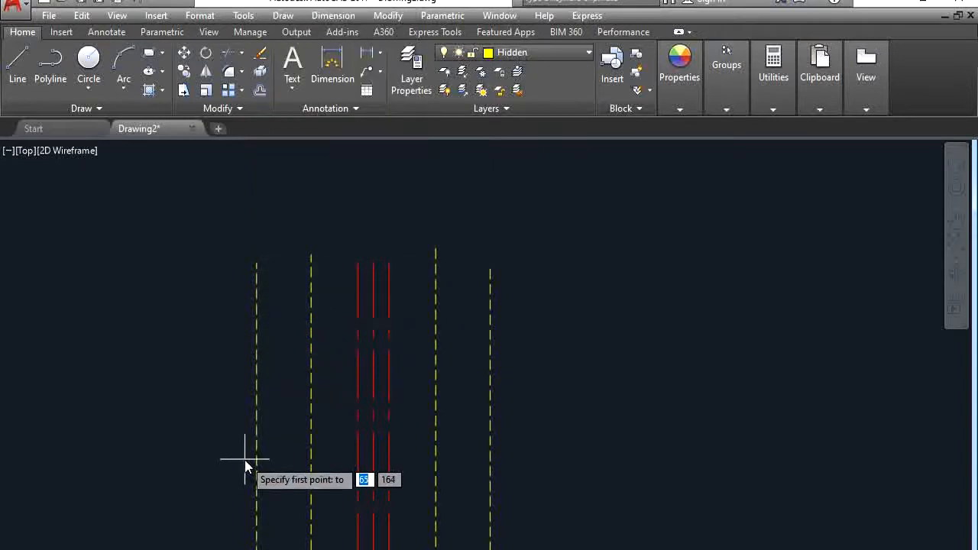
left_click(257, 438)
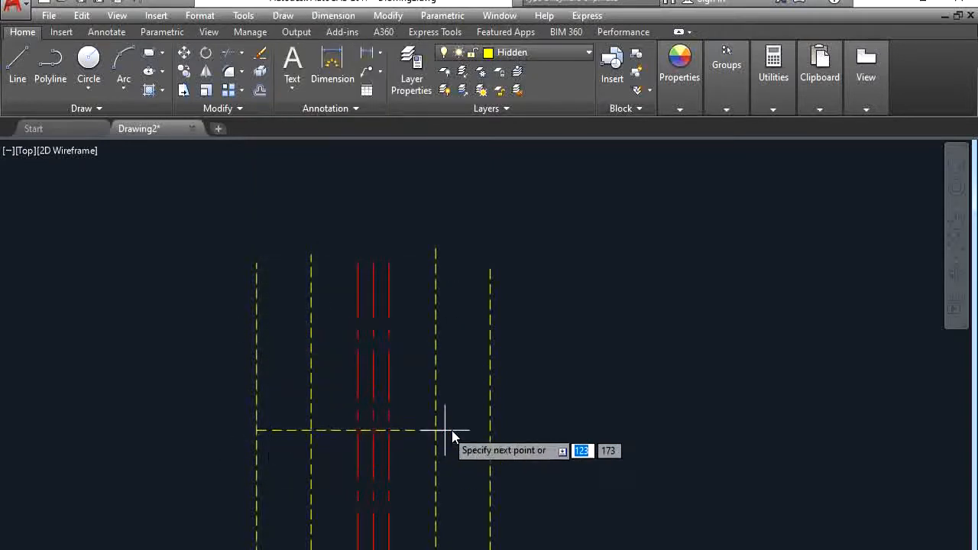
right_click(491, 446, "shift")
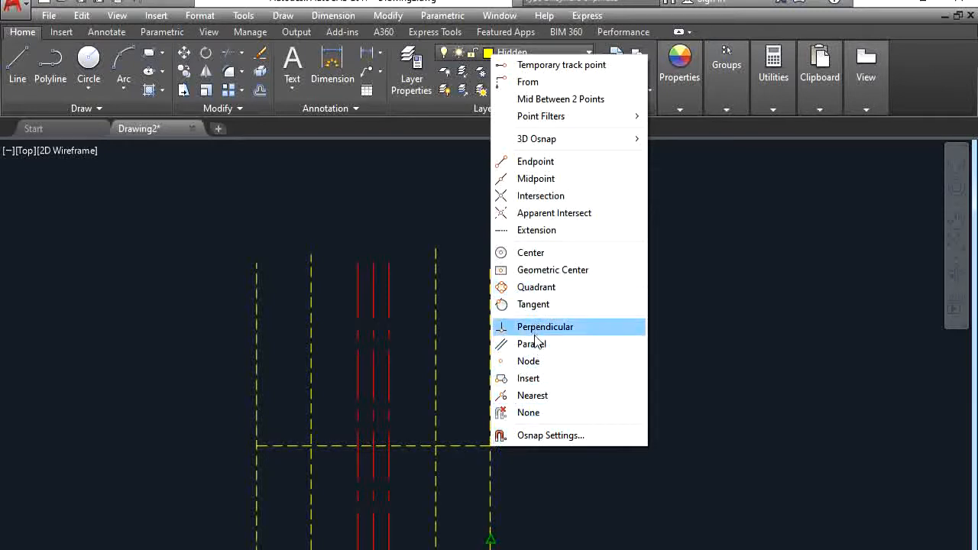
left_click(532, 197)
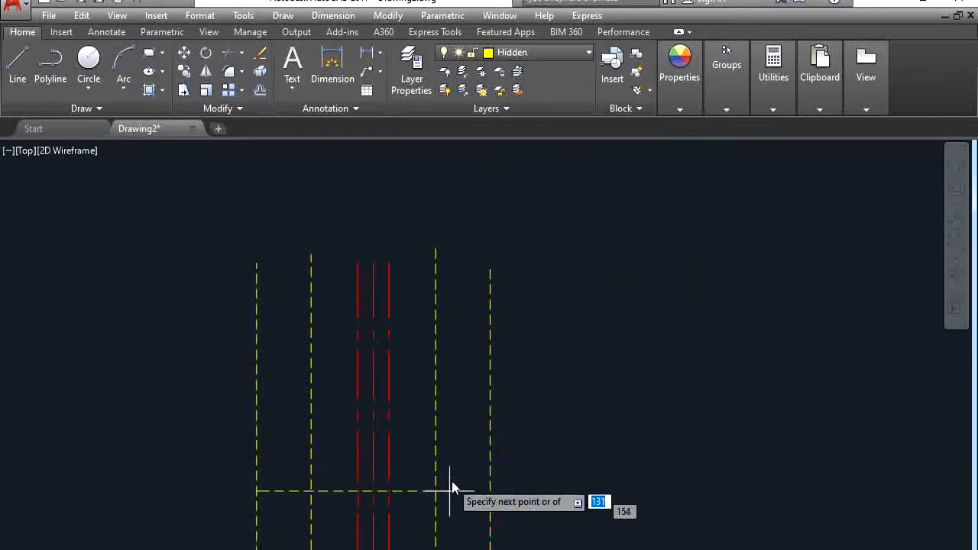
left_click(492, 463)
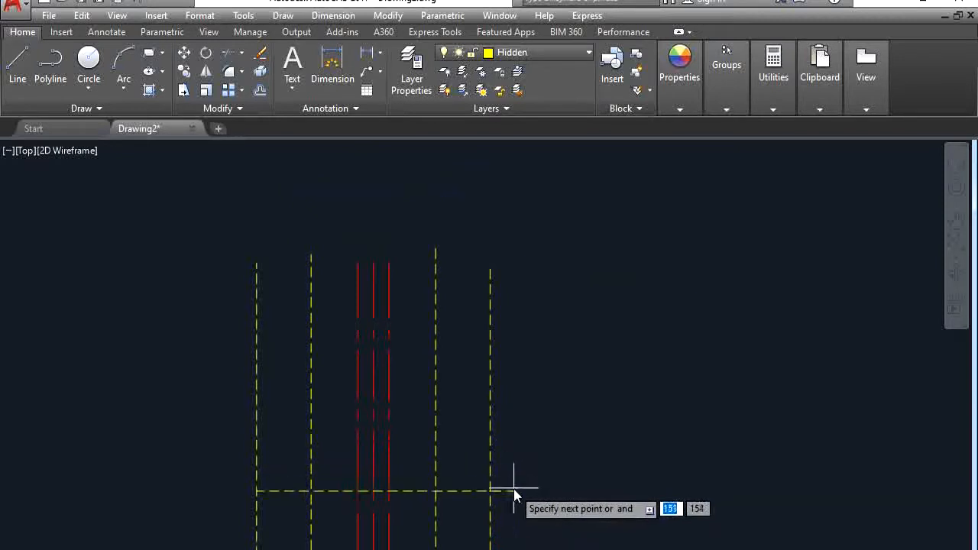
left_click(493, 473)
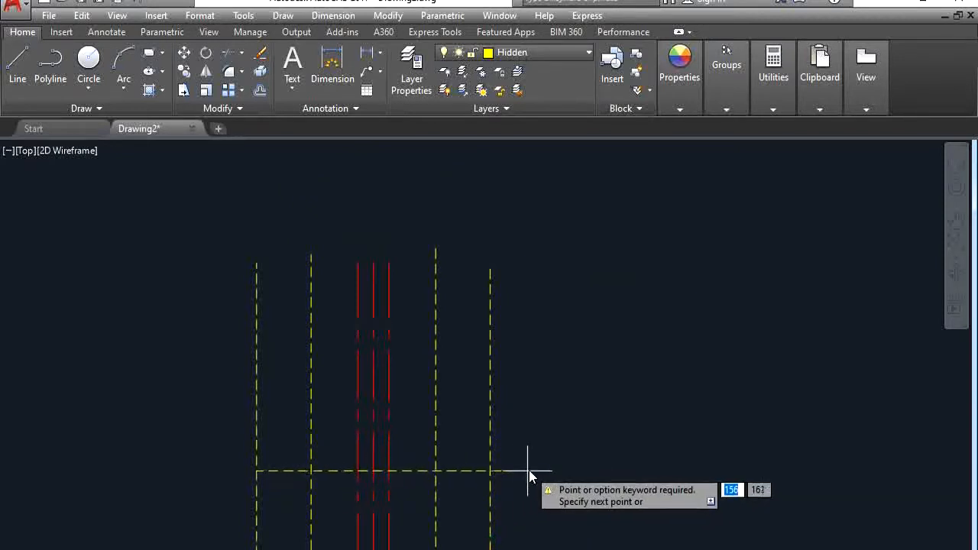
key("Escape")
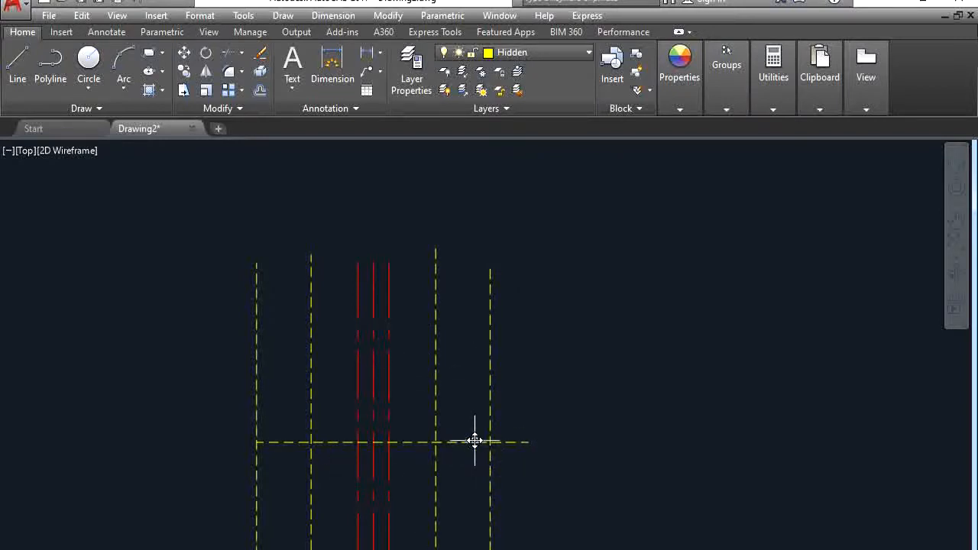
- Offset the top view's horizontal hidden line 52 mm upward, checking the layout against Fig. 2 in the Word document
key("alt+Tab")
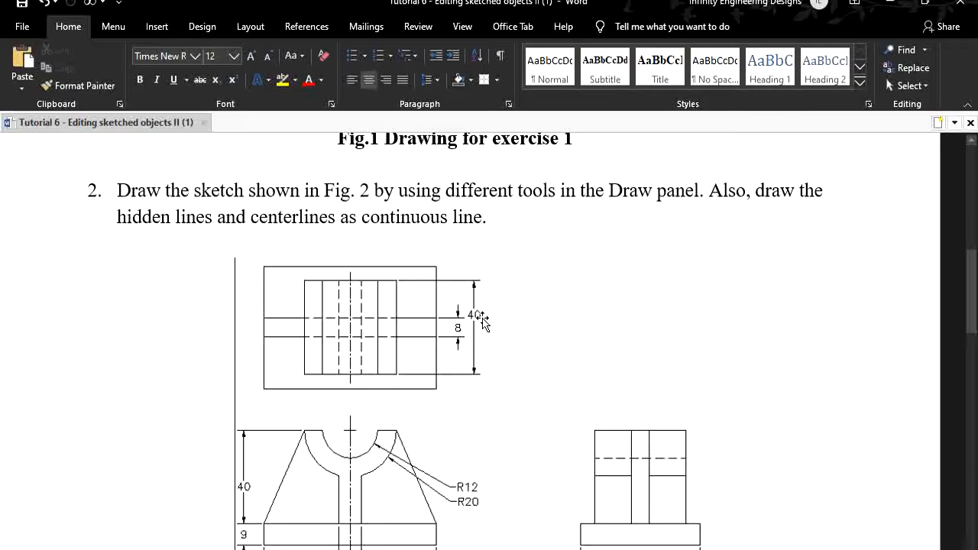
key("alt+Tab")
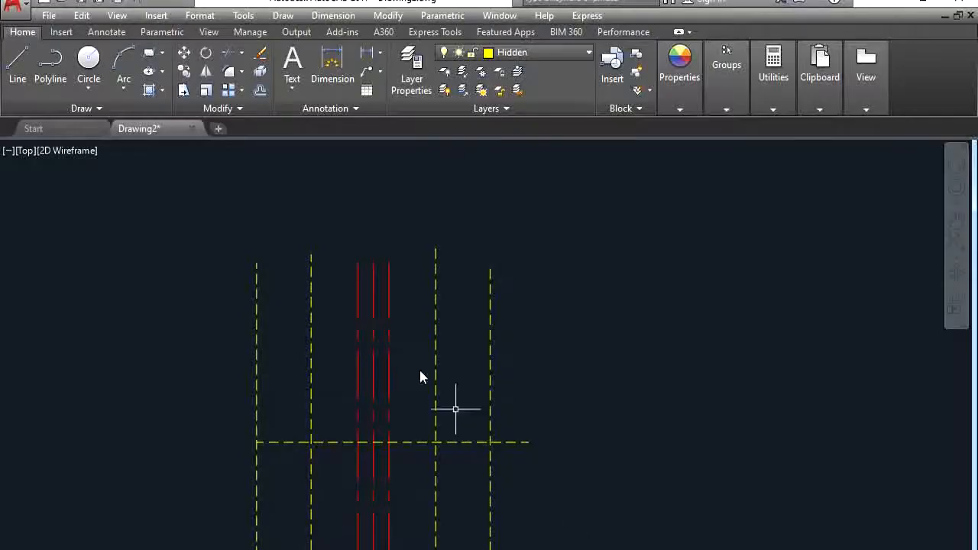
left_click(260, 90)
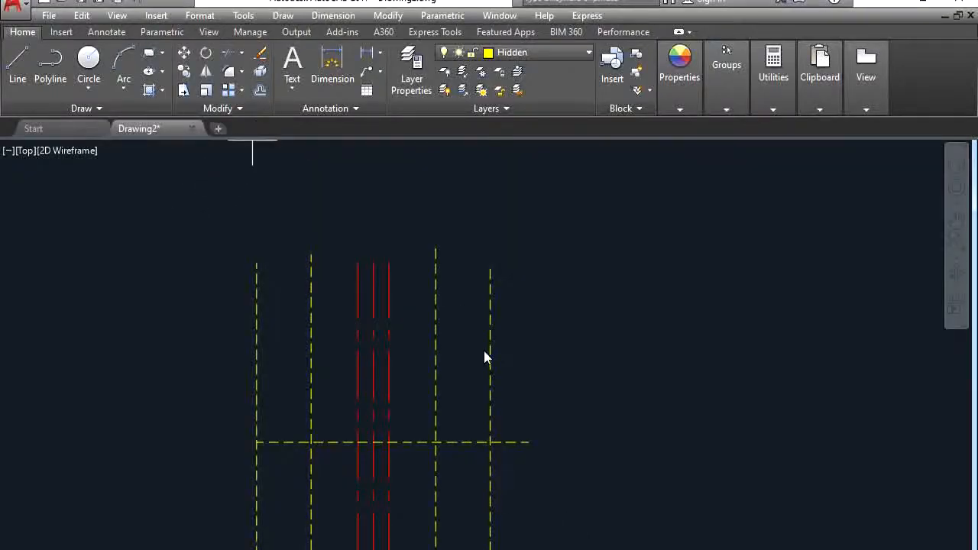
type("52")
key("Return")
left_click(463, 442)
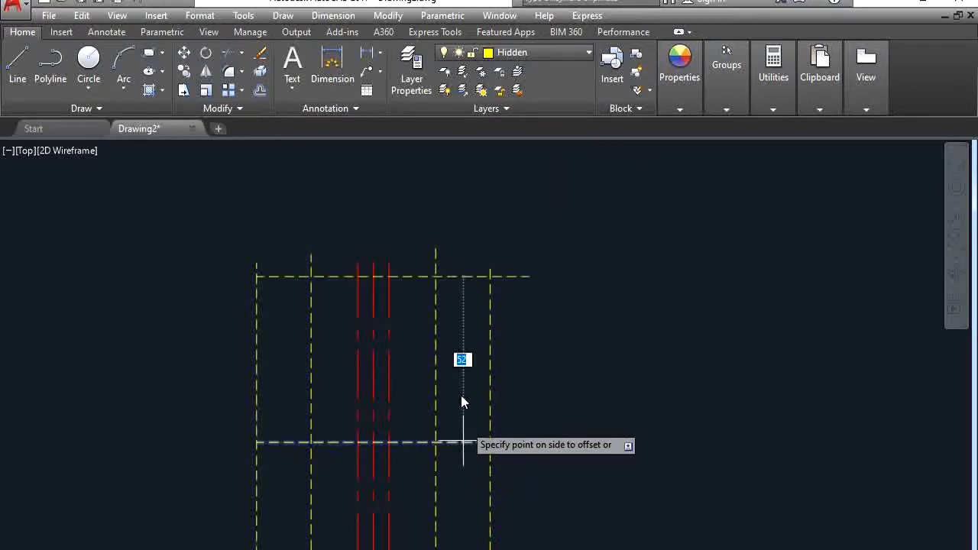
left_click(462, 397)
key("alt+Tab")
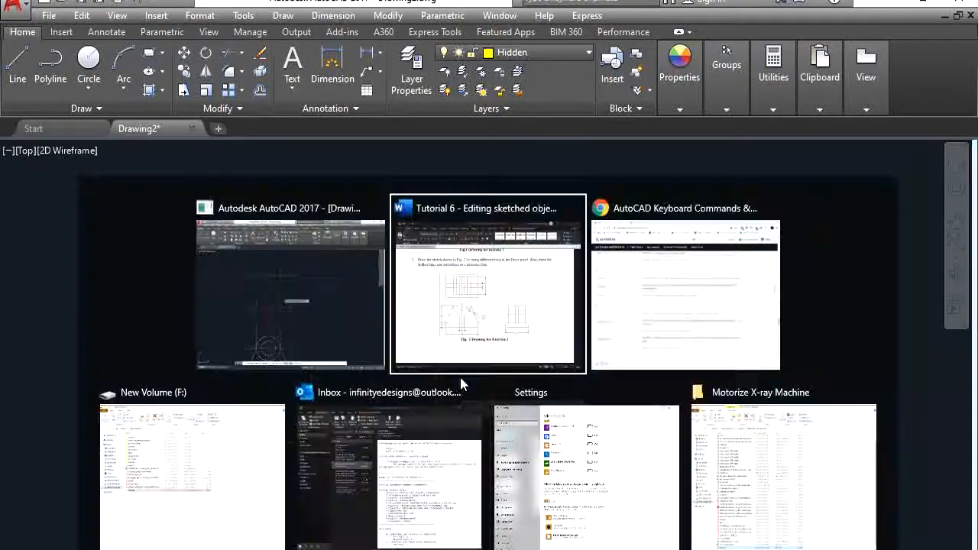
key("alt+Tab")
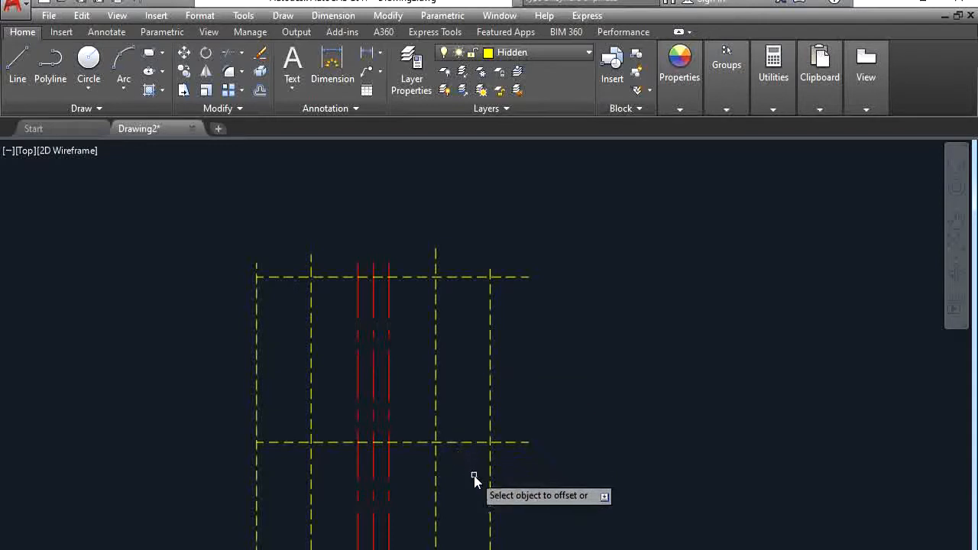
- With the four vertical and two horizontal hidden lines as cutting edges, trim the rightmost vertical and both horizontals to their shared corners
left_click(228, 55)
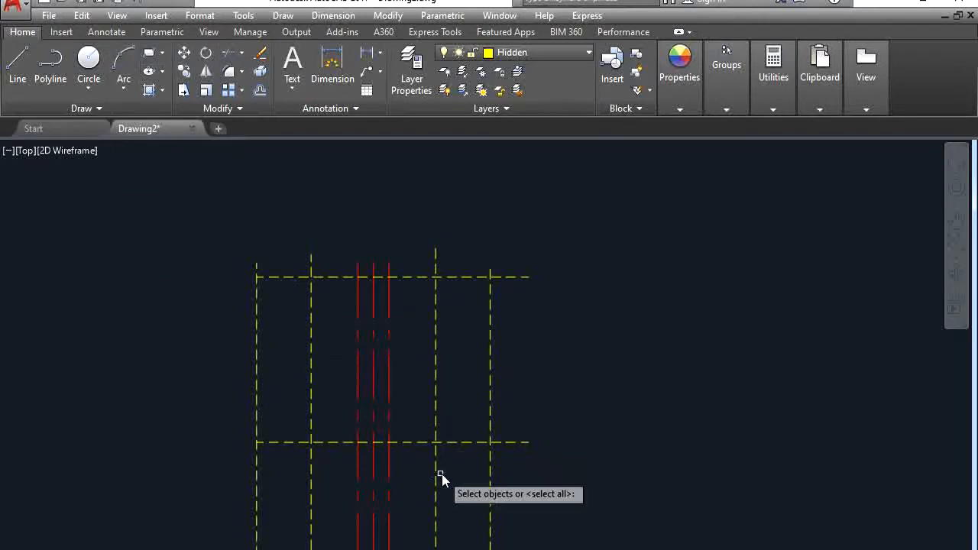
left_click(490, 425)
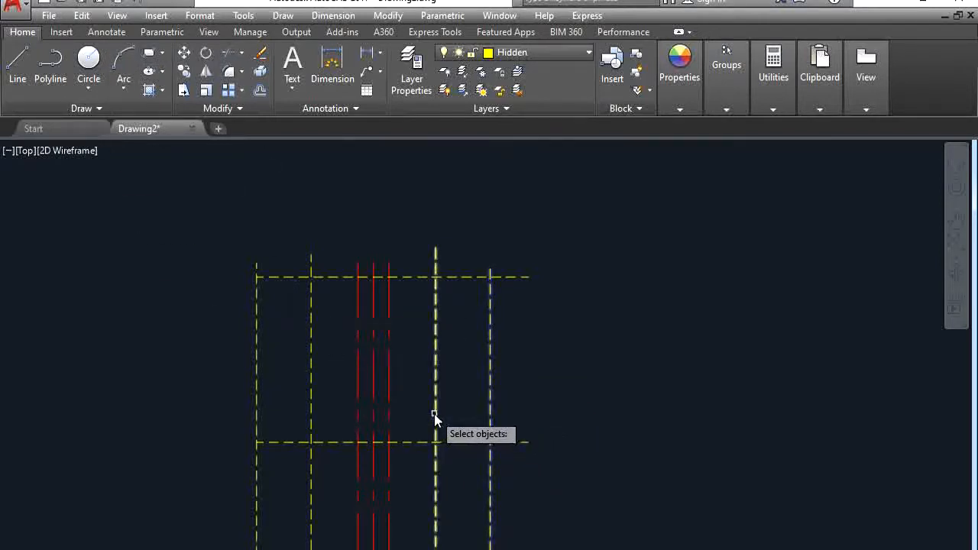
left_click(435, 415)
left_click(312, 419)
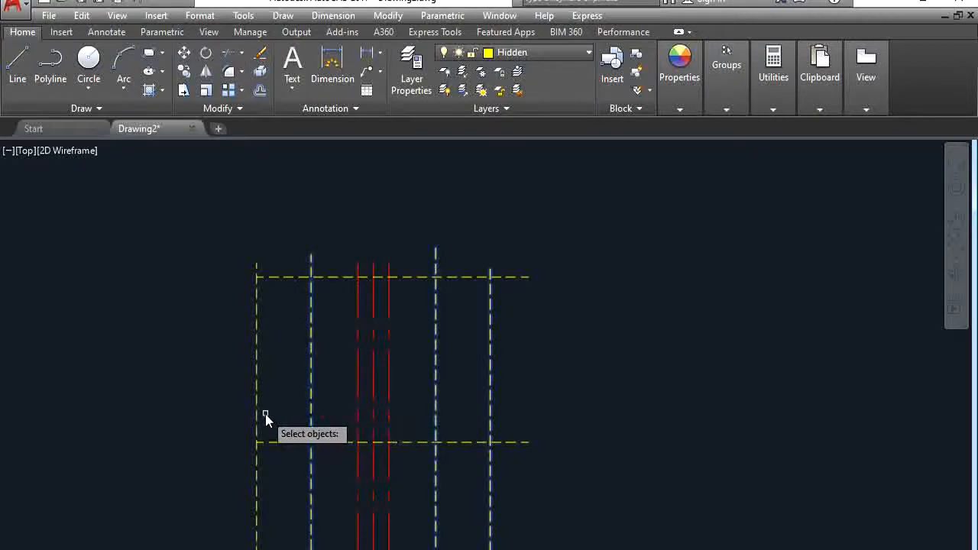
left_click(257, 415)
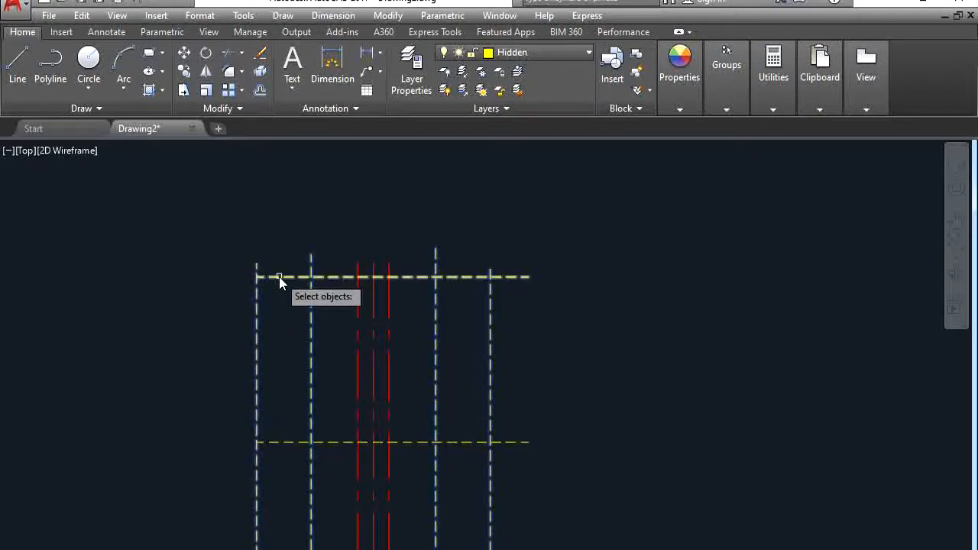
left_click(279, 276)
left_click(289, 444)
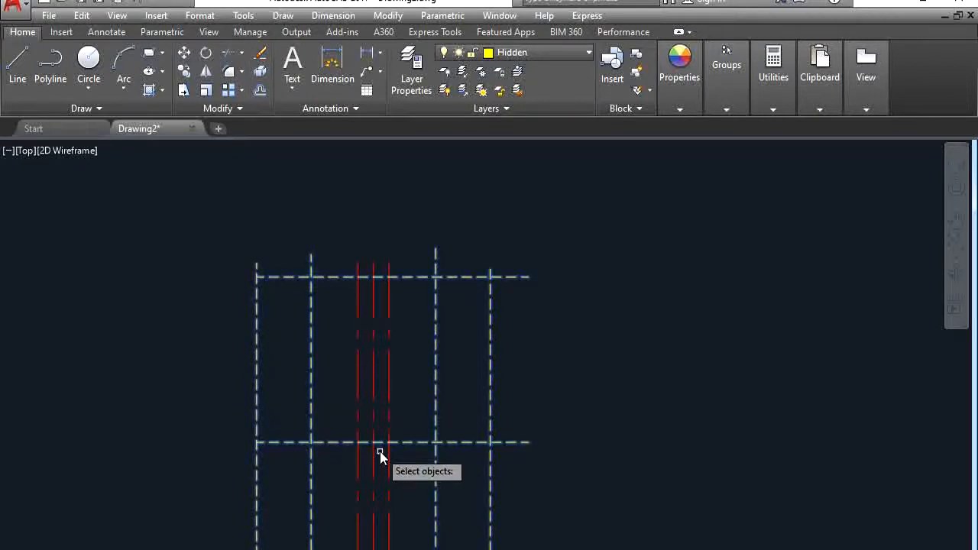
key("Return")
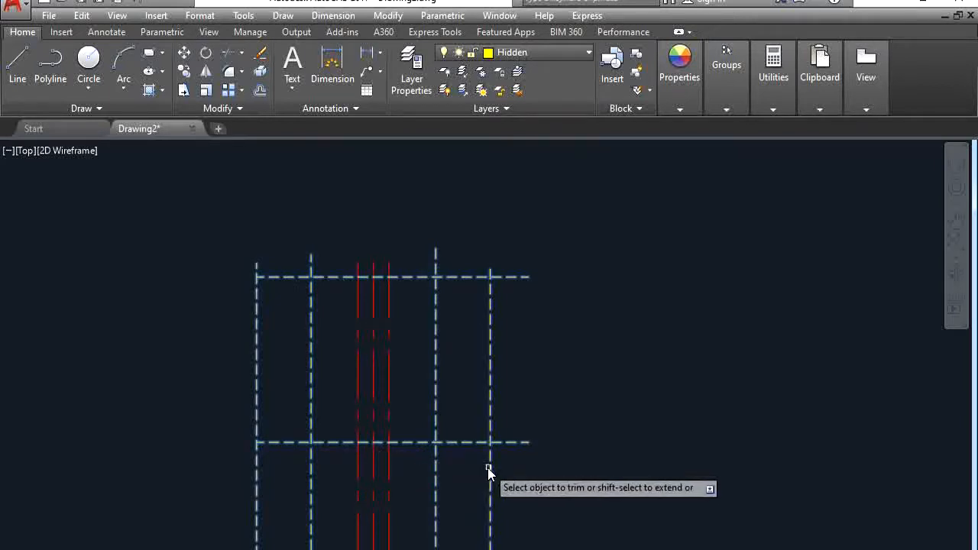
left_click(489, 468)
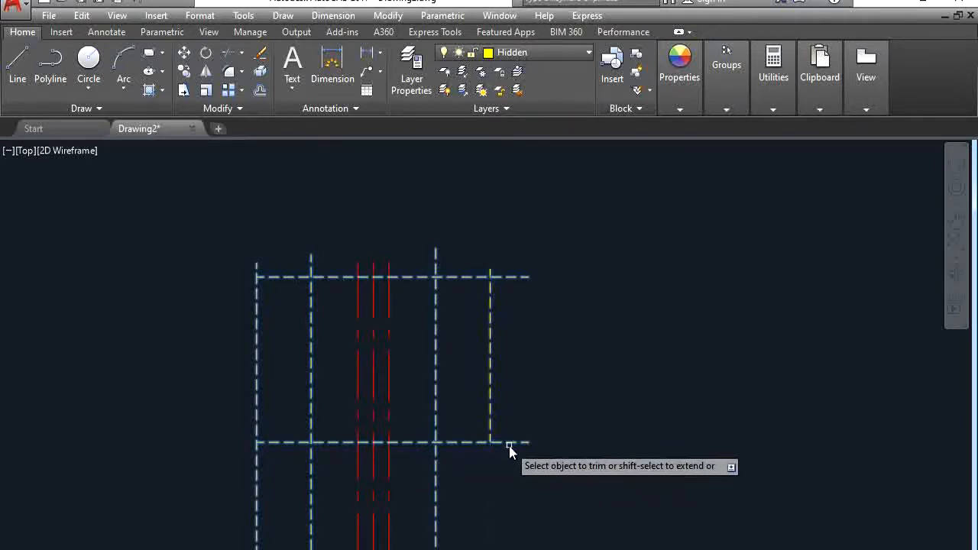
left_click(510, 444)
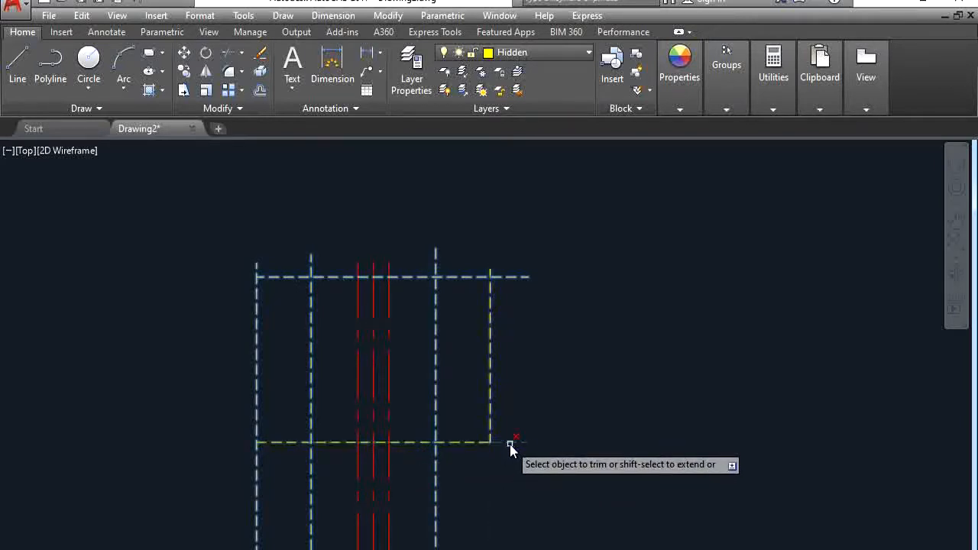
left_click(510, 280)
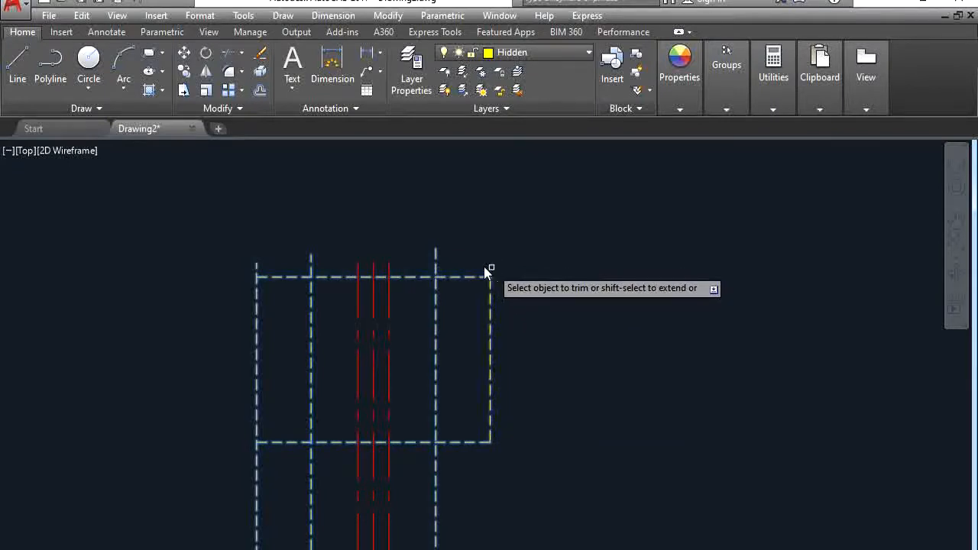
- Trim the ends of the remaining three hidden vertical lines that extend above the top view's upper horizontal line
left_click(436, 260)
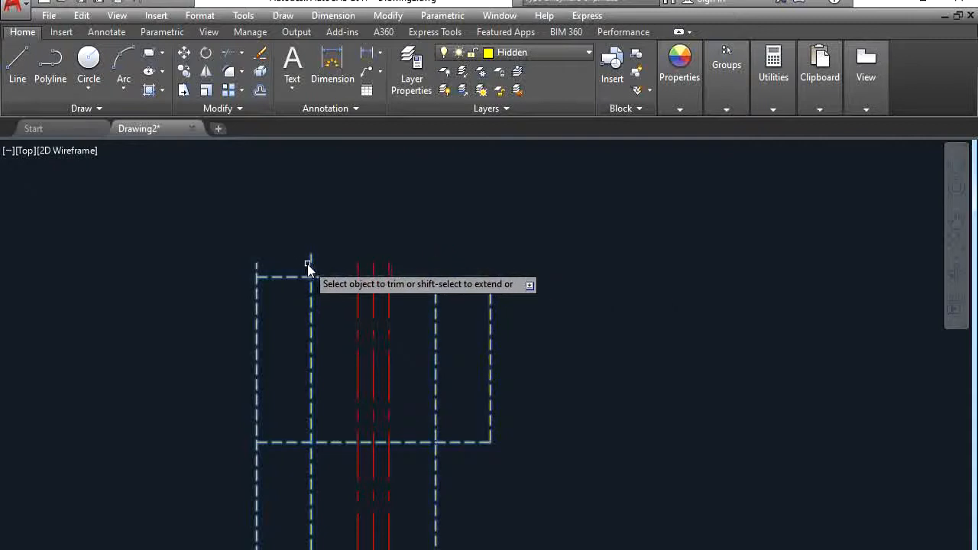
left_click(314, 263)
left_click(314, 264)
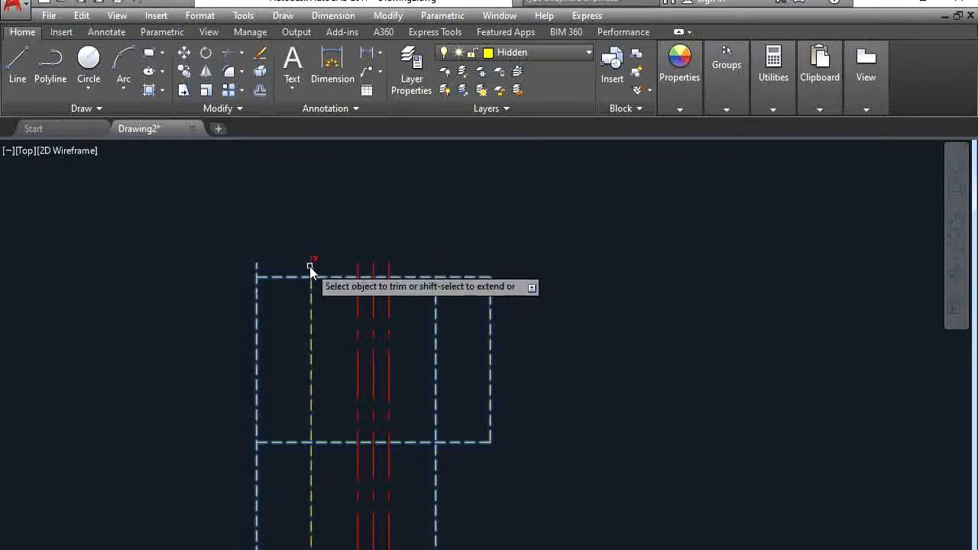
left_click(317, 260)
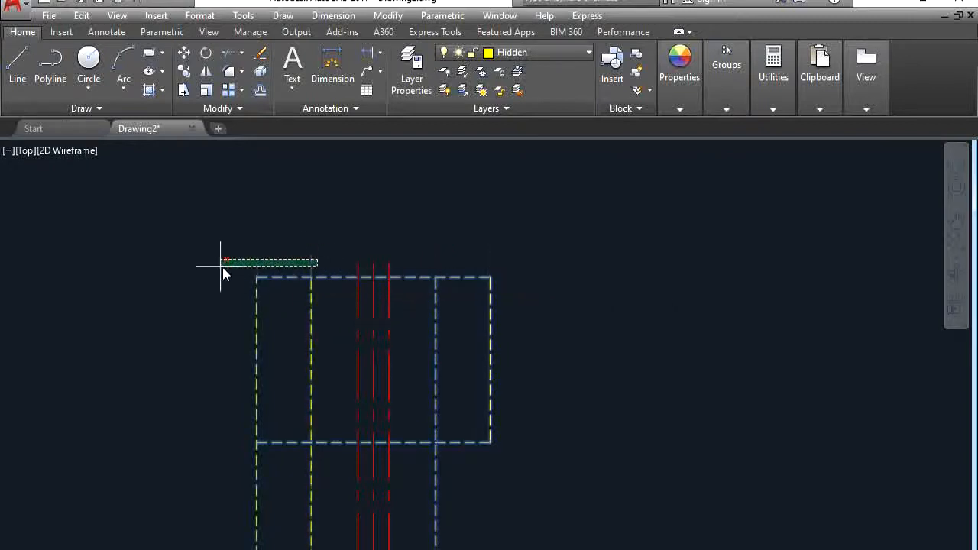
left_click(221, 266)
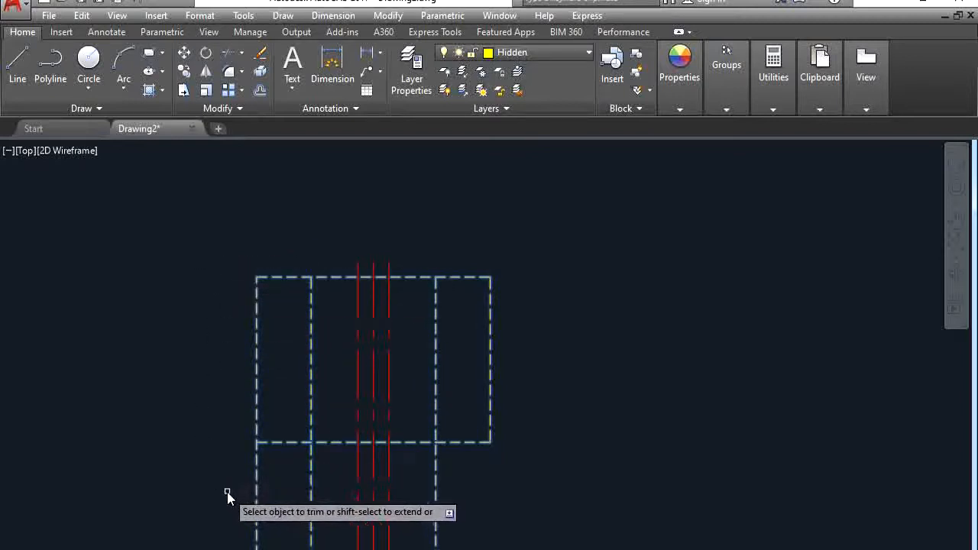
- Trim away the portions of the remaining hidden vertical lines below the top view's lower horizontal line
left_click_drag(227, 492, 330, 494)
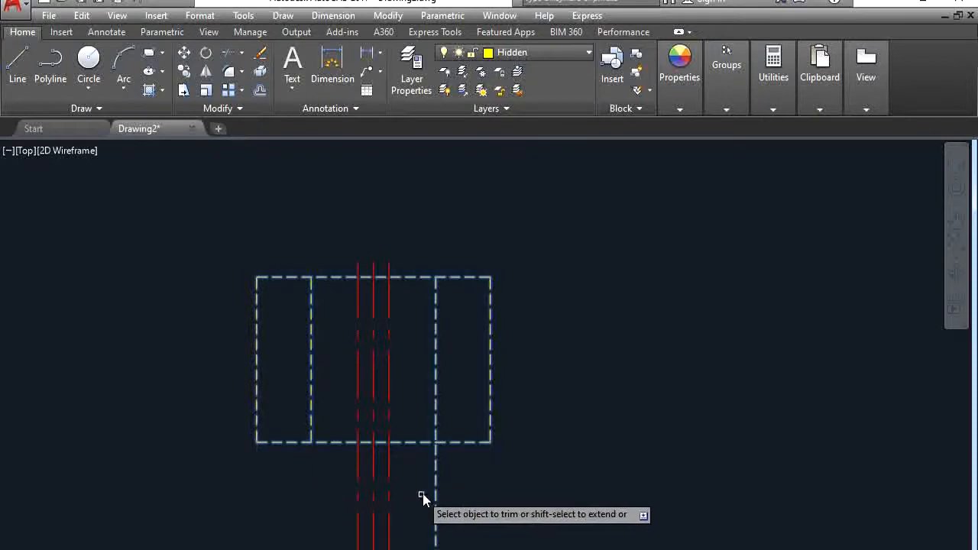
left_click_drag(421, 494, 471, 501)
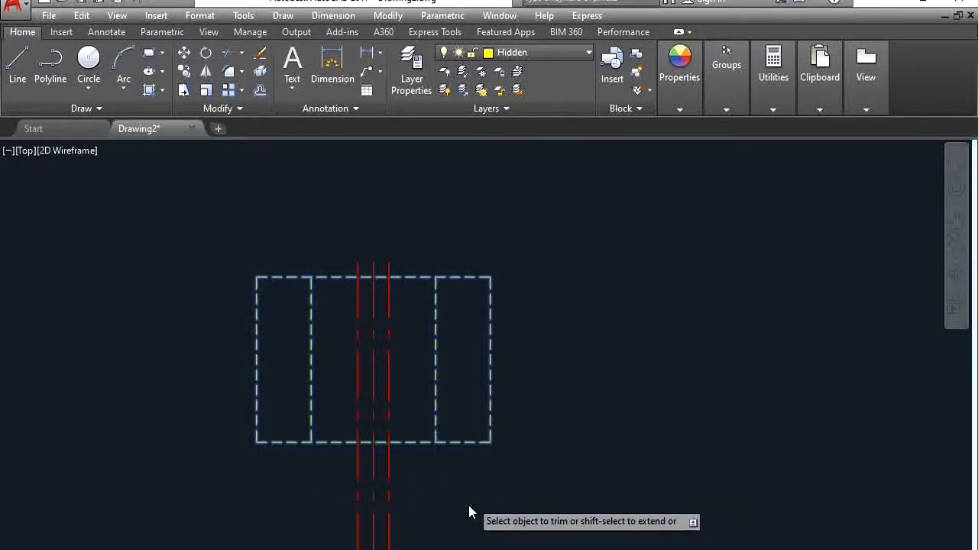
key("Escape")
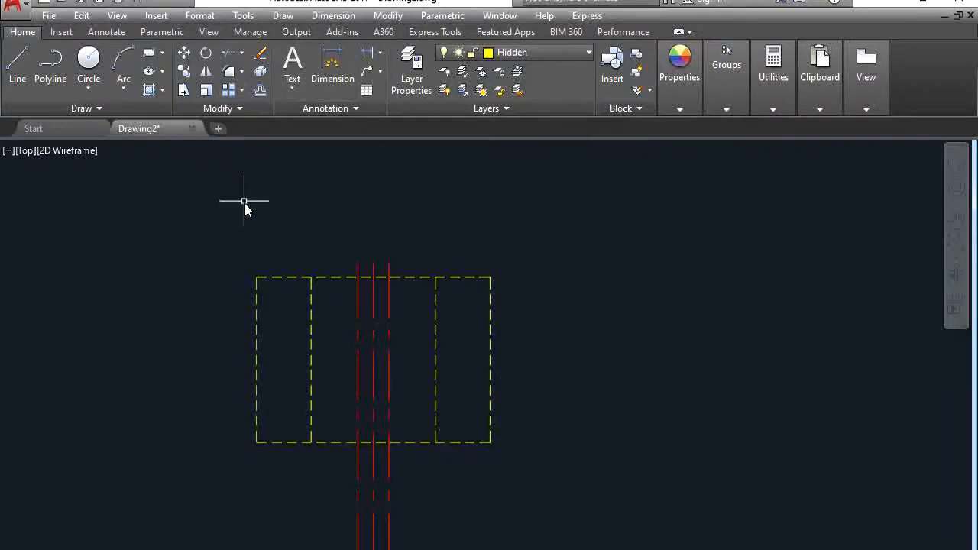
- Make Center the current layer and draw a horizontal centerline between the midpoints of the top view rectangle's right and left edges
key("alt+Tab")
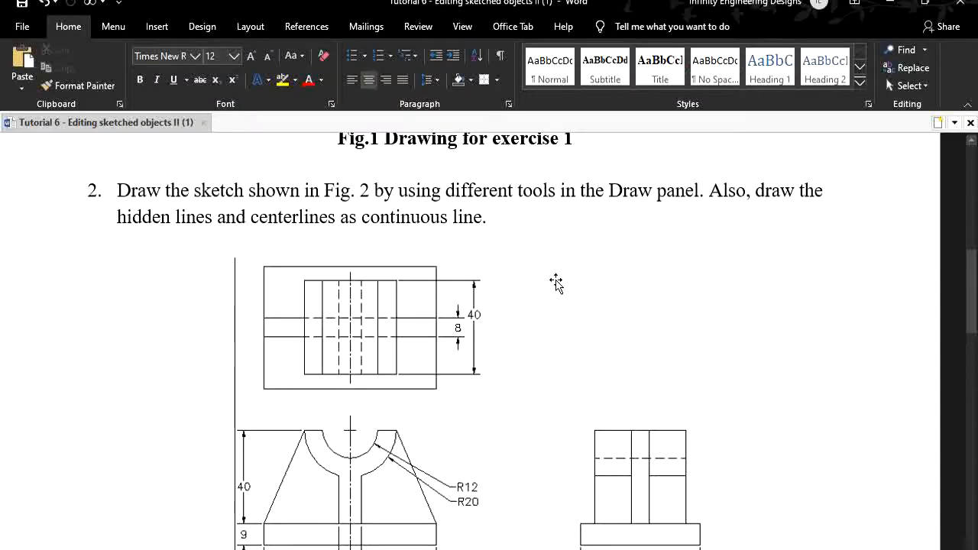
key("alt+Tab")
left_click(563, 51)
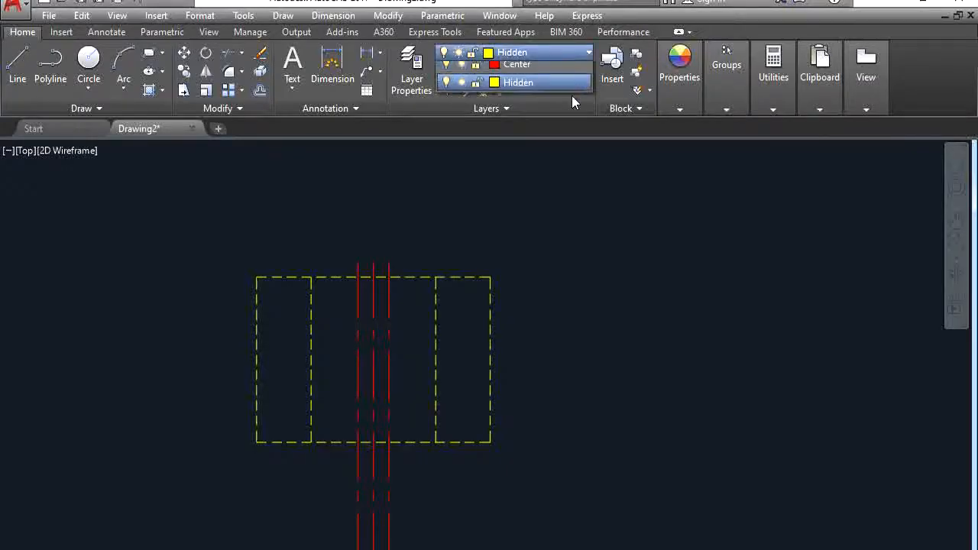
left_click(555, 91)
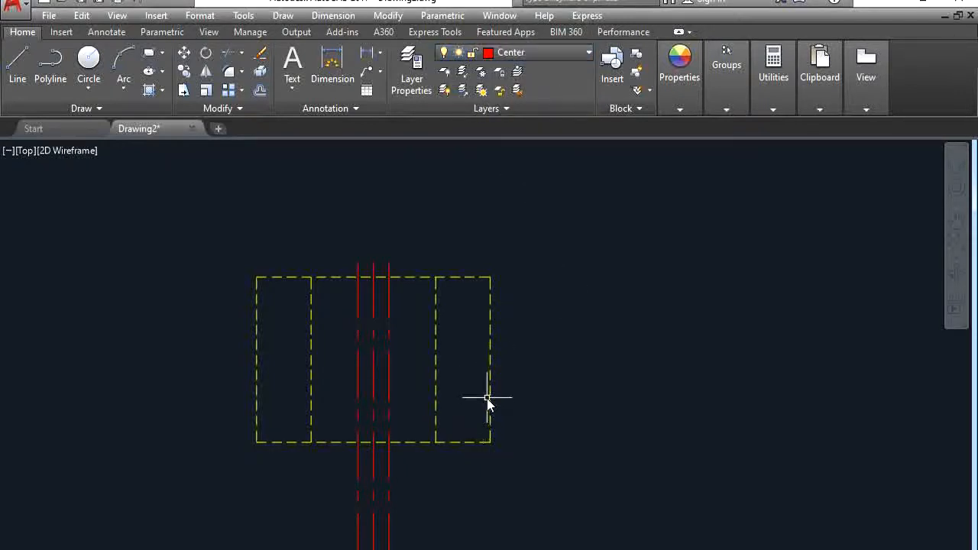
left_click(18, 63)
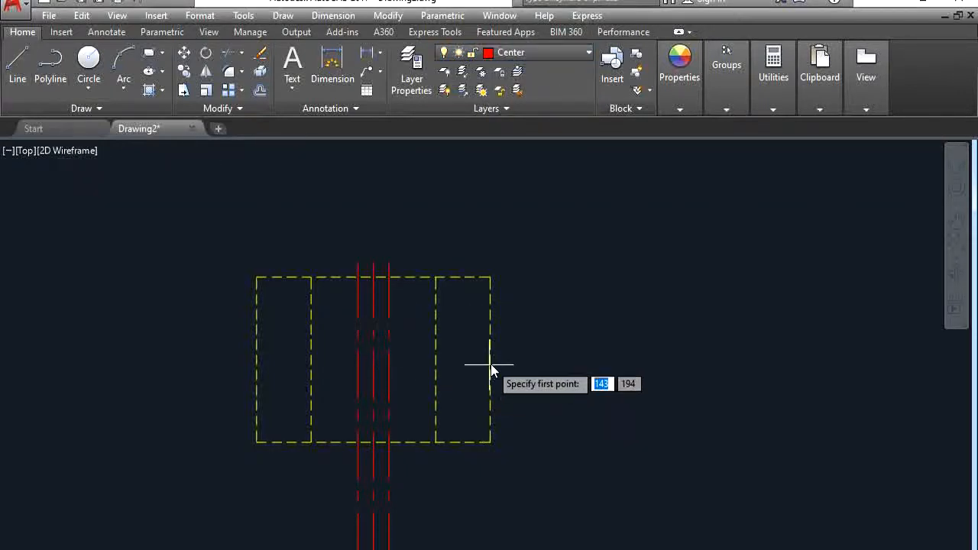
left_click(492, 358)
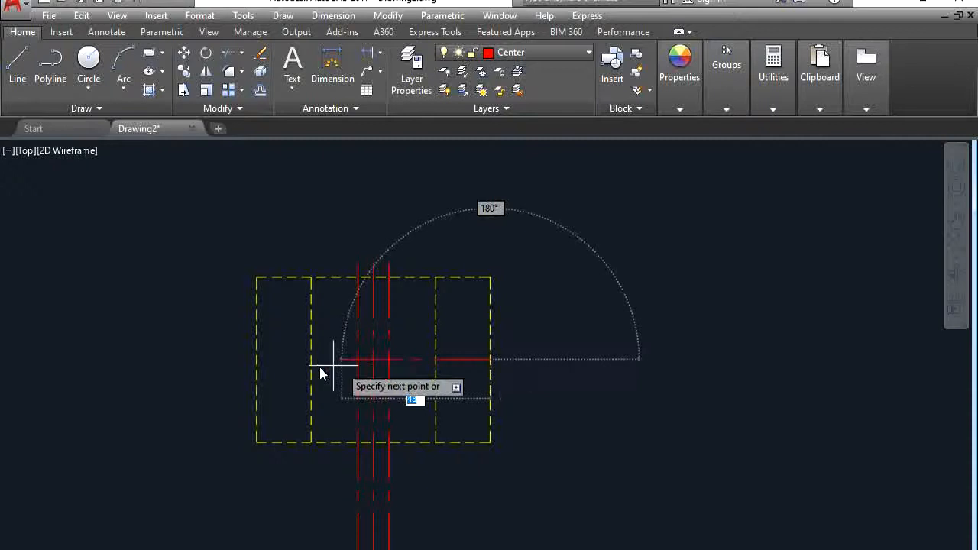
left_click(256, 357)
key("Return")
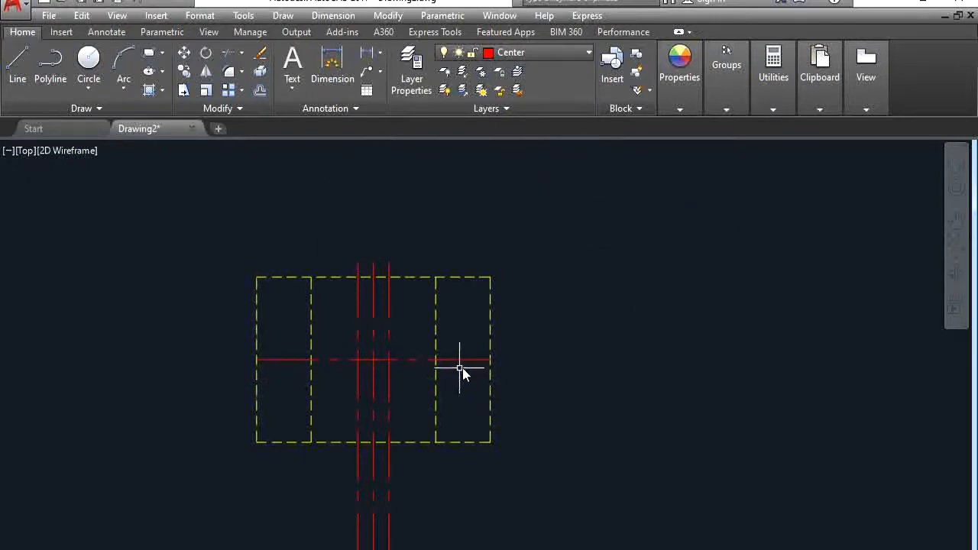
- Offset the top view's horizontal centerline 4 mm upward and 4 mm downward for the 8 mm rib shown in Fig. 2
left_click(264, 96)
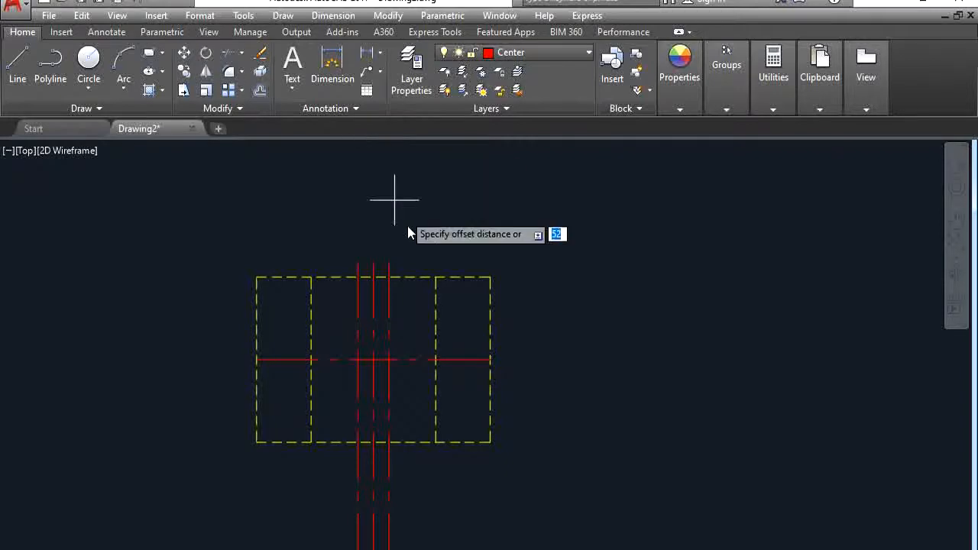
key("alt+Tab")
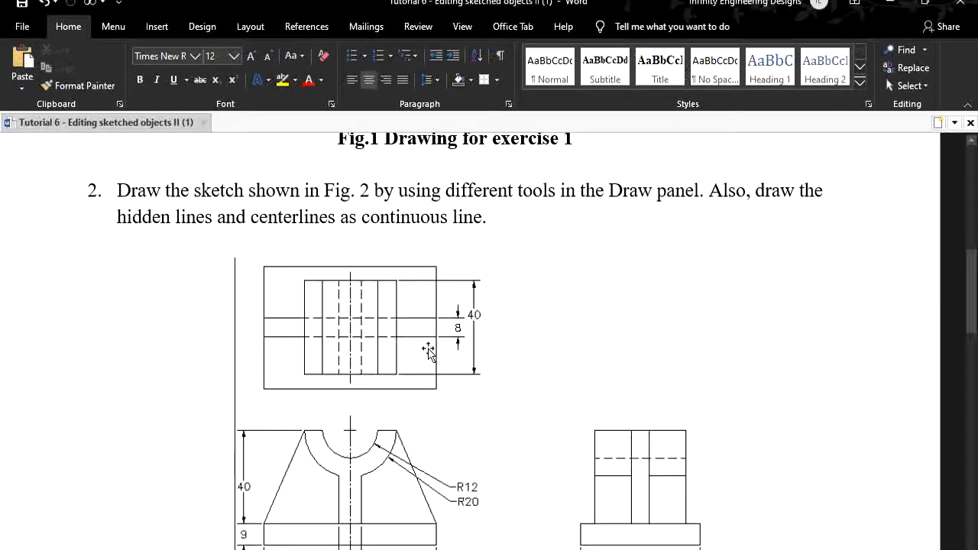
key("alt+Tab")
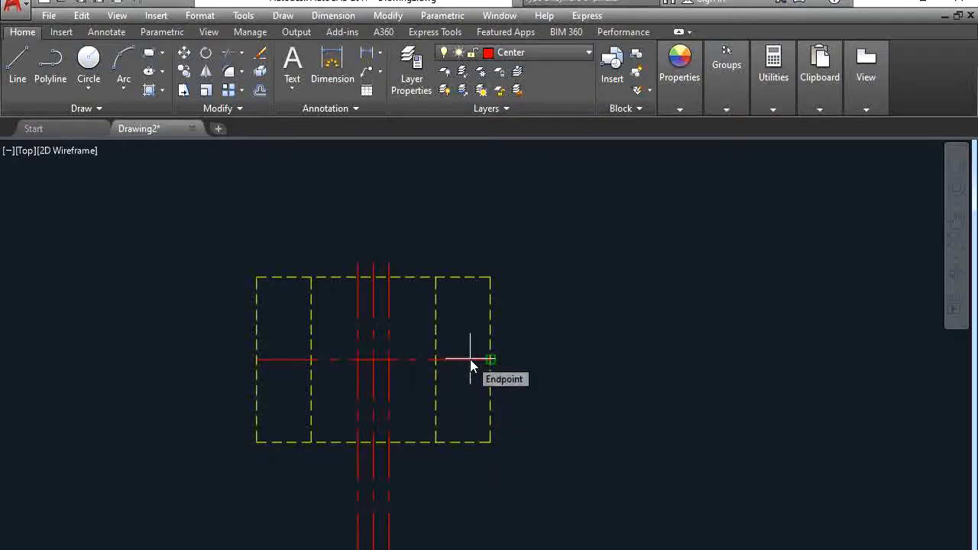
type("4")
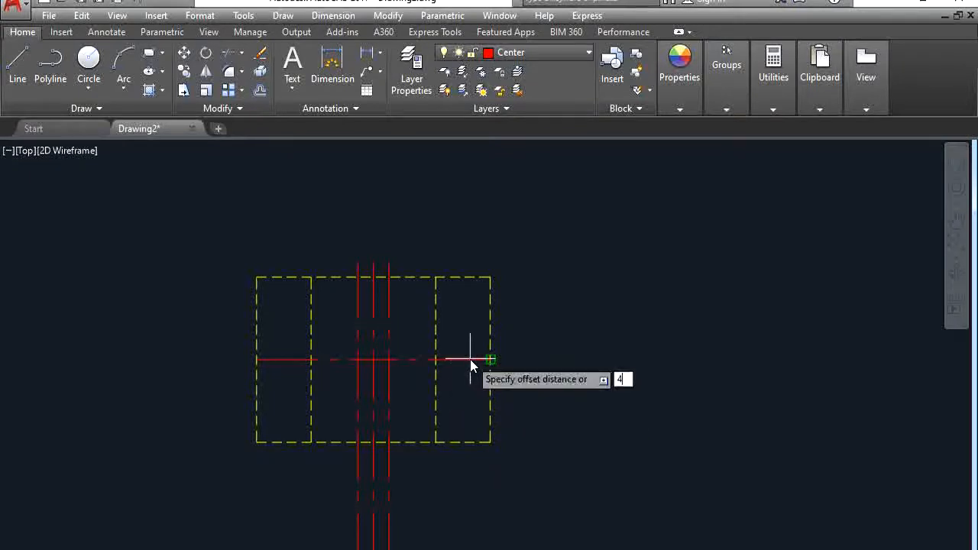
key("Return")
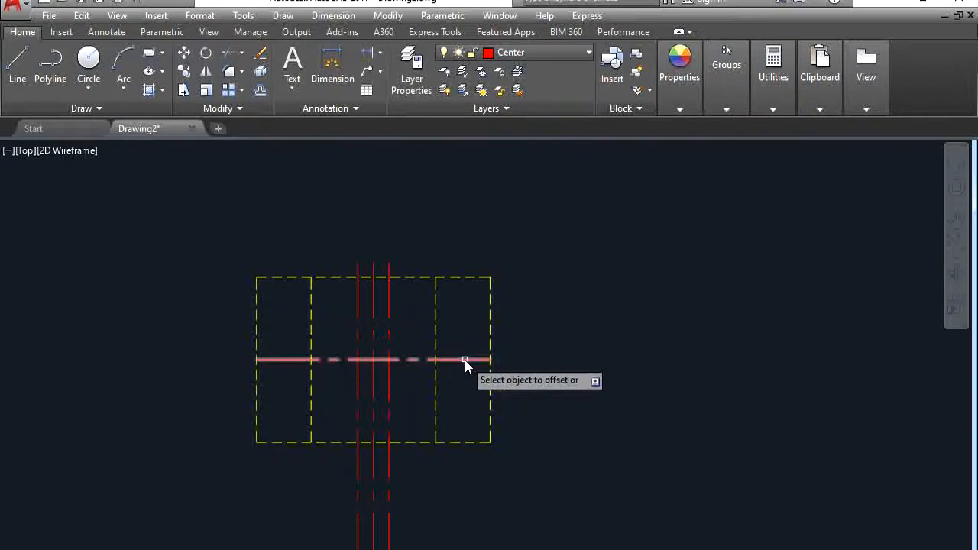
left_click(465, 360)
left_click(465, 350)
left_click(468, 360)
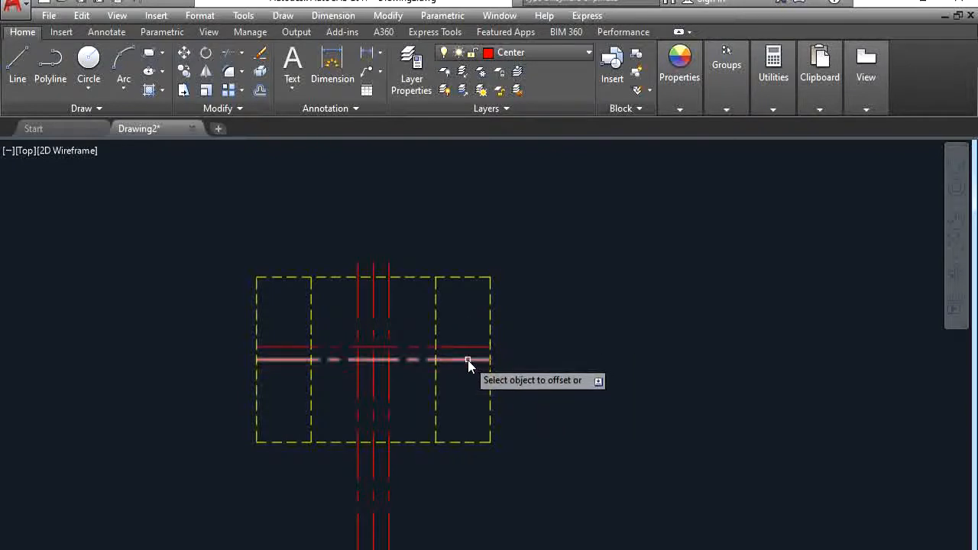
left_click(467, 377)
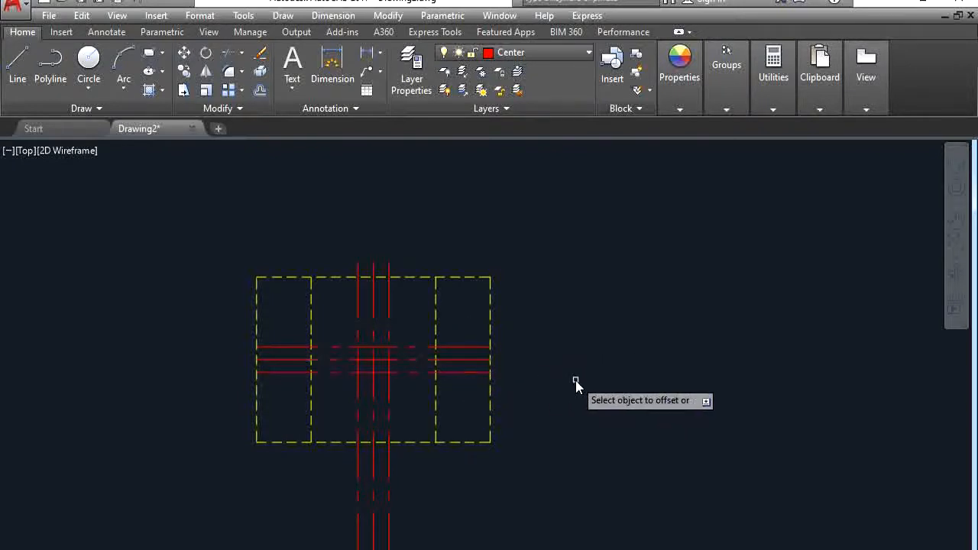
- Check the top view in Fig. 2 and delete the middle horizontal centerline, keeping the two offset lines
key("alt+Tab")
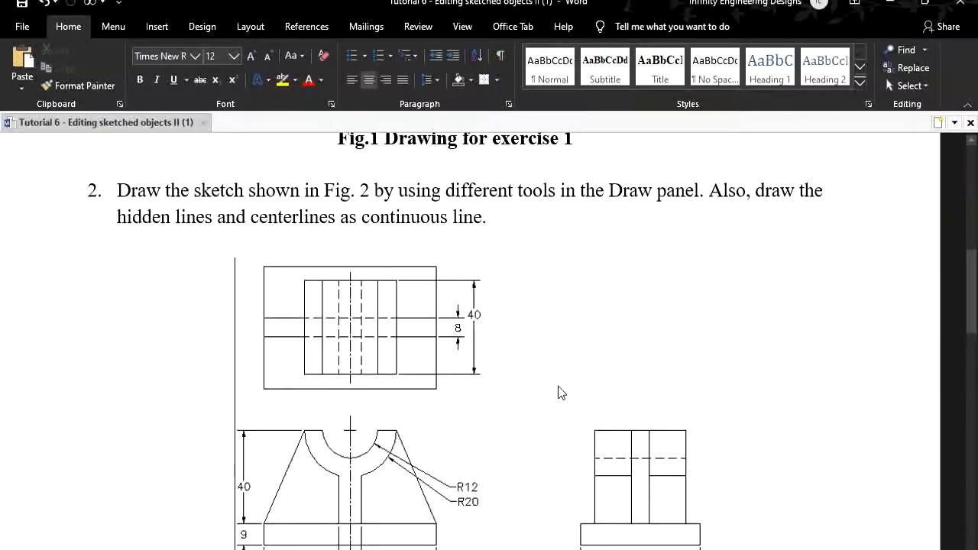
key("alt+Tab")
key("Escape")
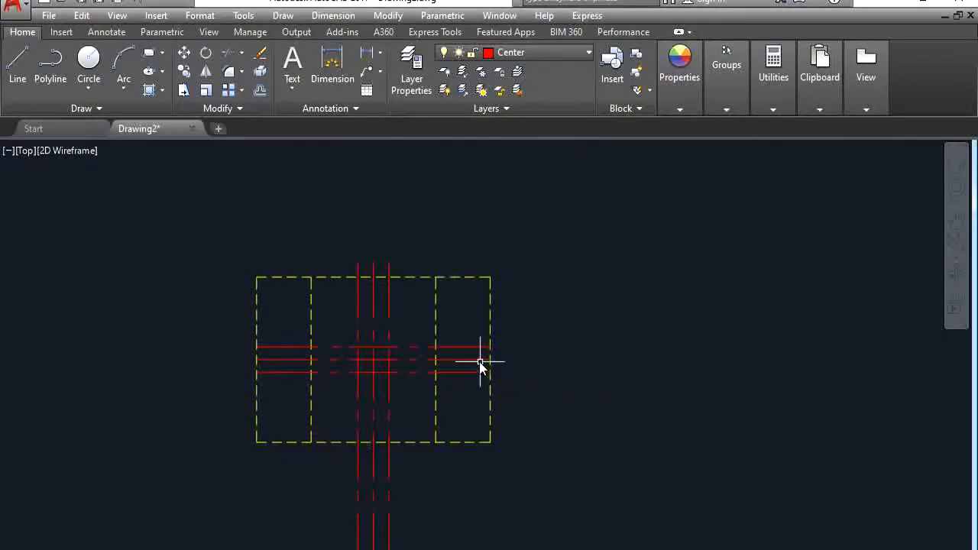
left_click(480, 360)
key("Delete")
- Make Hidden the current layer and draw two vertical projection lines from the front view's R12 arc ends up past the top view
left_click(526, 48)
left_click(526, 99)
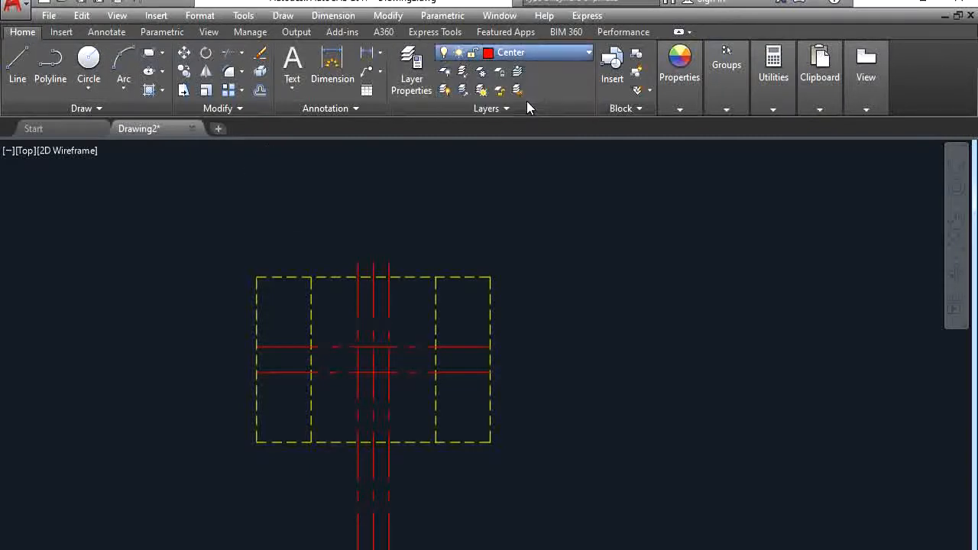
left_click(15, 67)
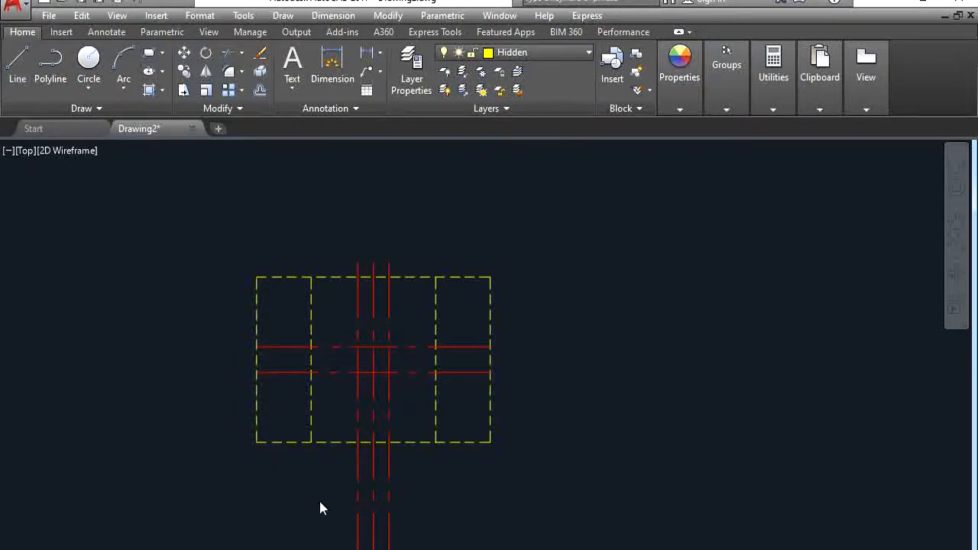
key("Escape")
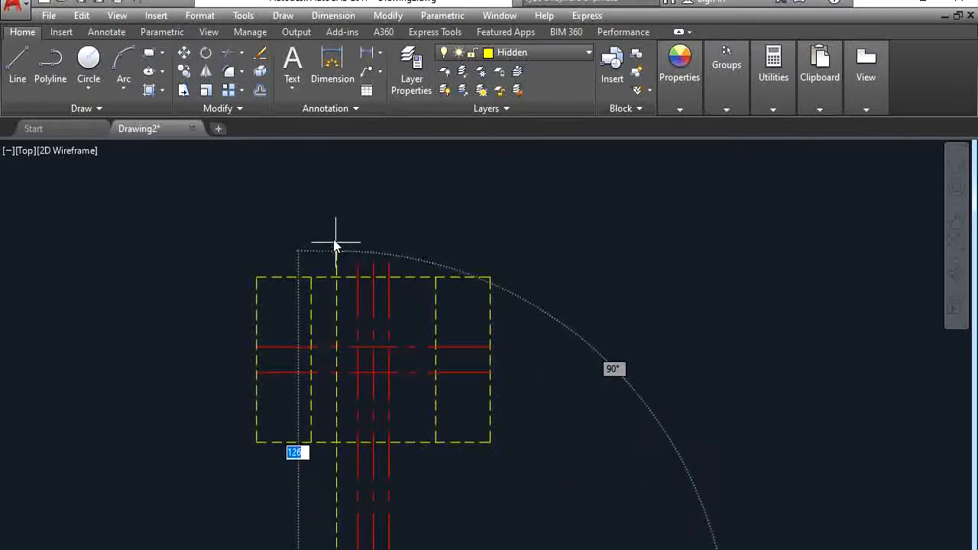
left_click(330, 212)
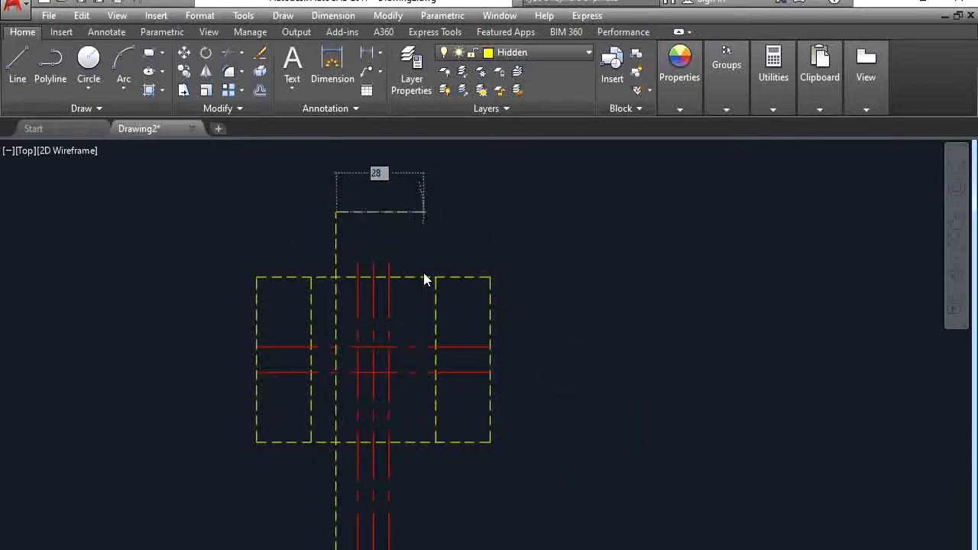
key("Escape")
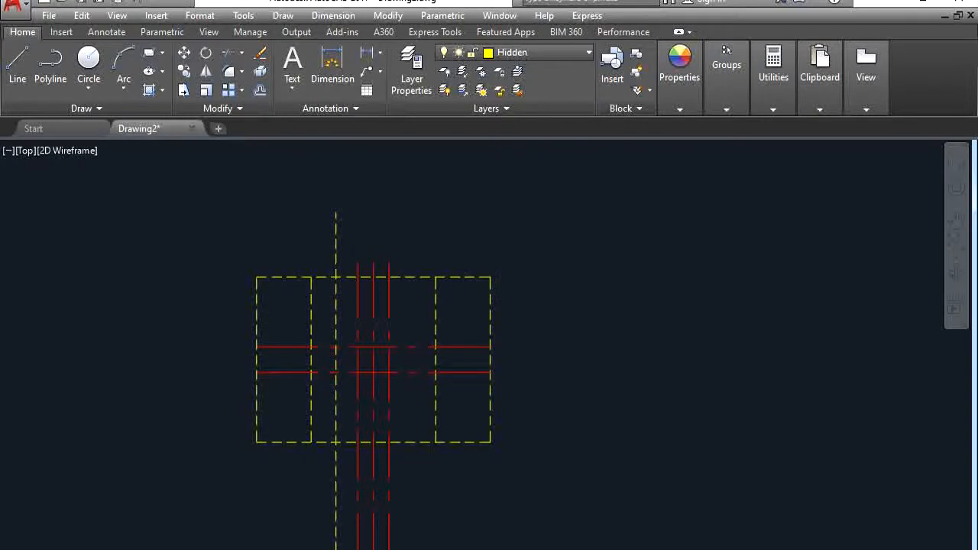
left_click(404, 226)
key("Escape")
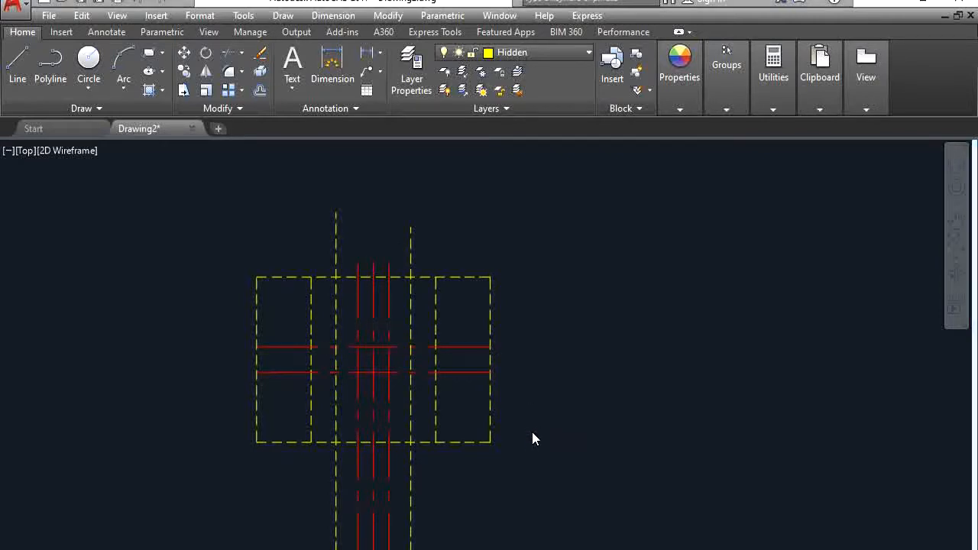
- Check Fig. 2 and offset the top view rectangle's upper and lower edges 6 mm inward for the 40 mm wide block
key("alt+Tab")
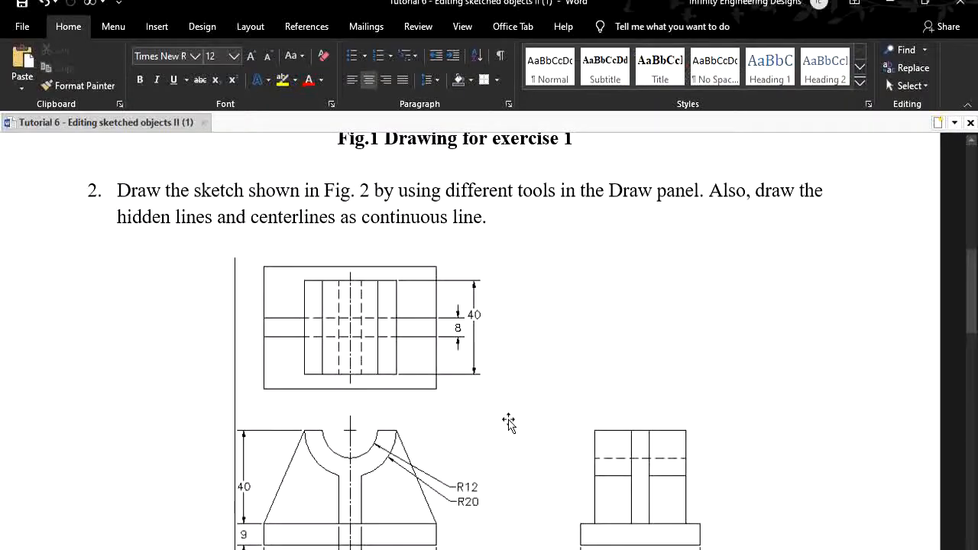
key("alt+Tab")
key("alt+Tab")
key("alt+Tab")
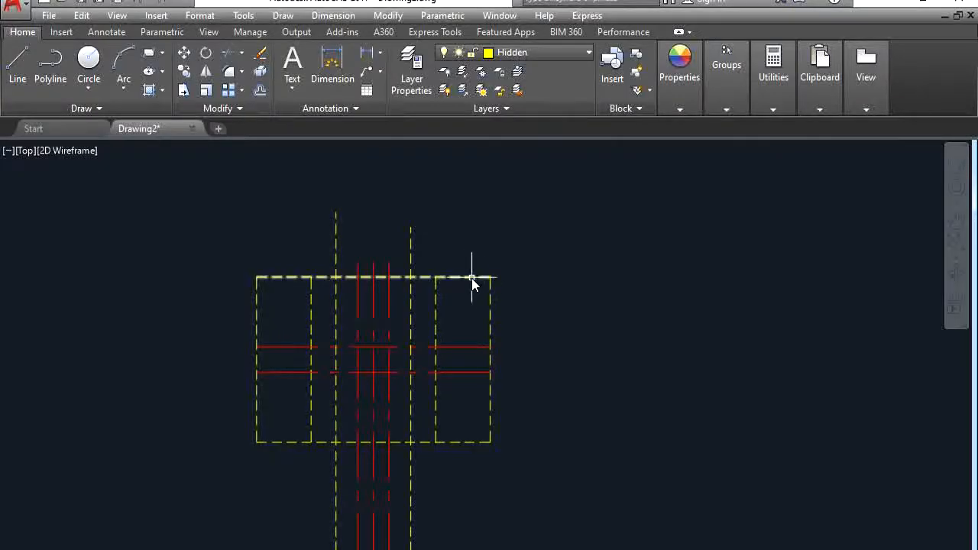
key("alt+Tab")
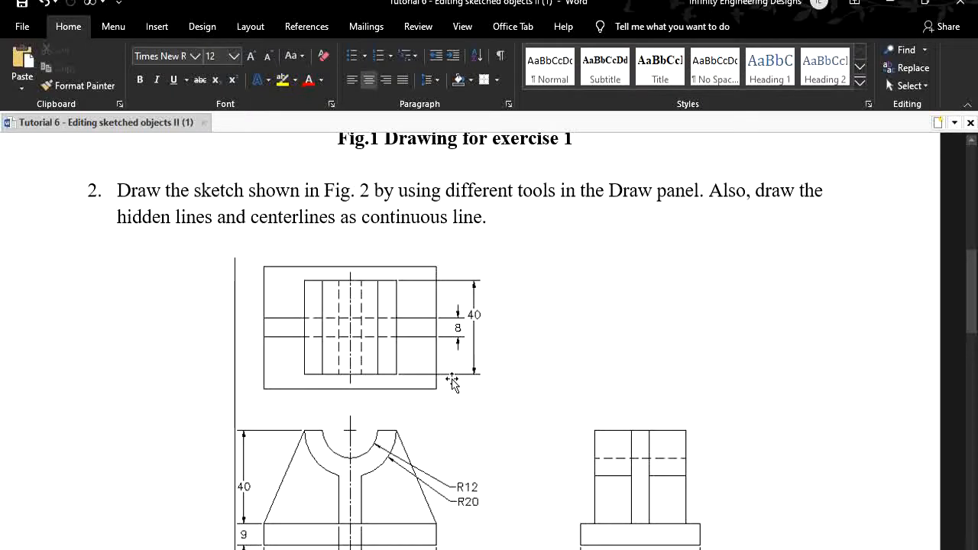
key("alt+Tab")
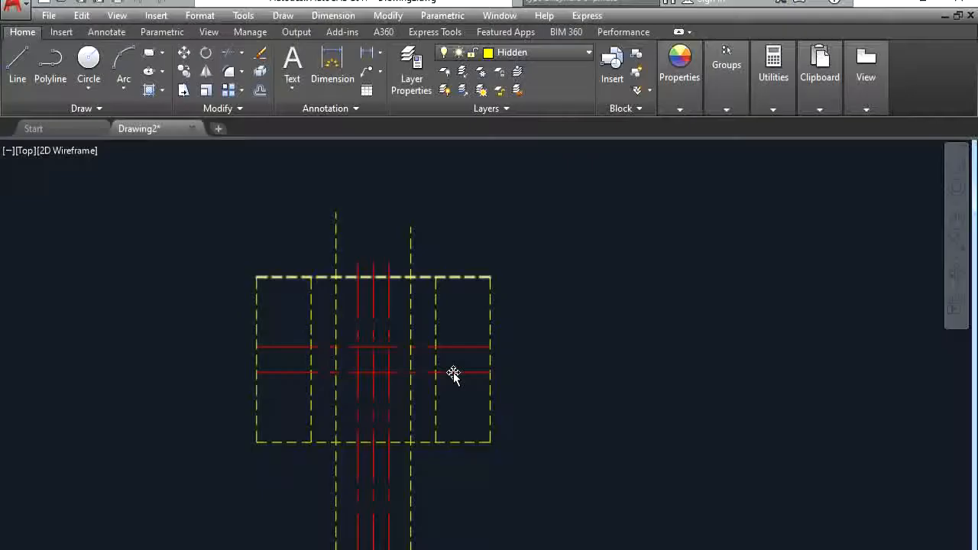
left_click(16, 82)
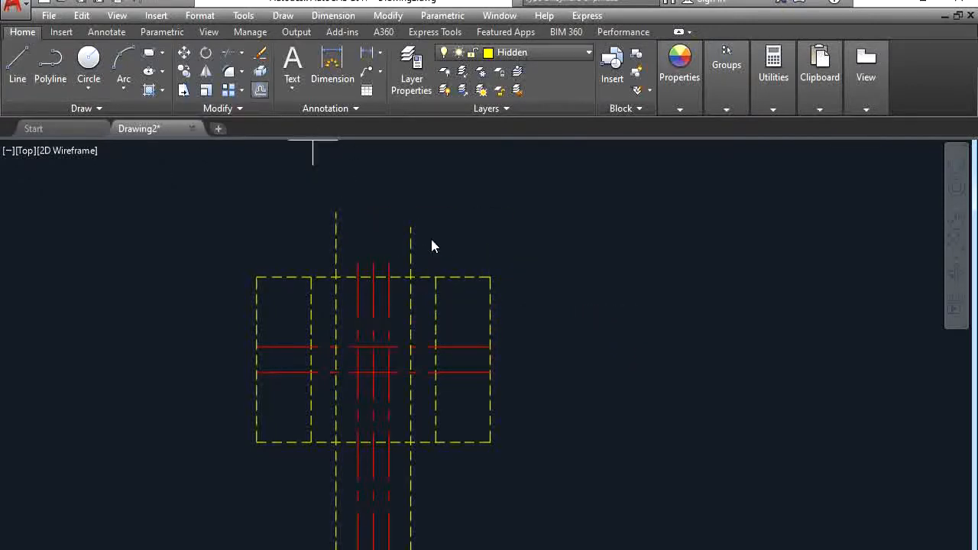
key("Return")
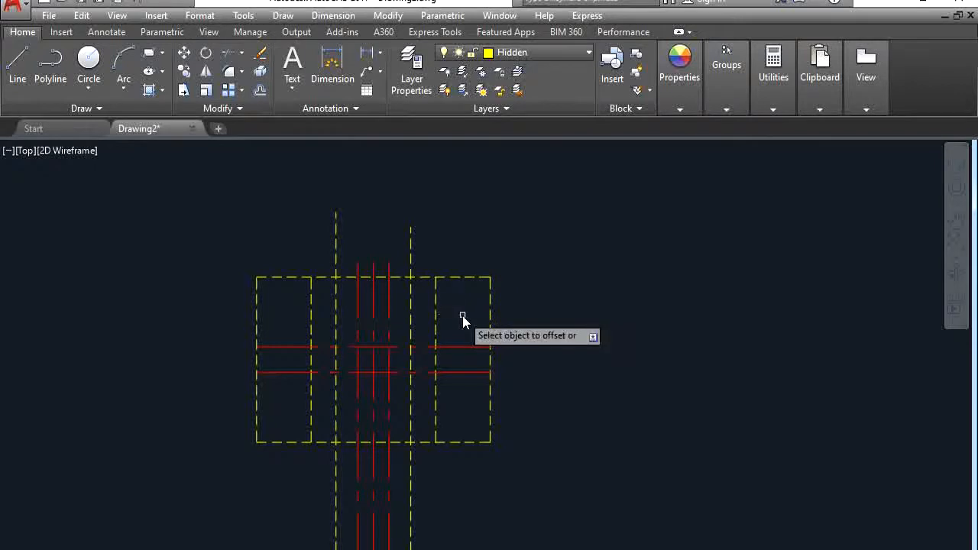
left_click(459, 277)
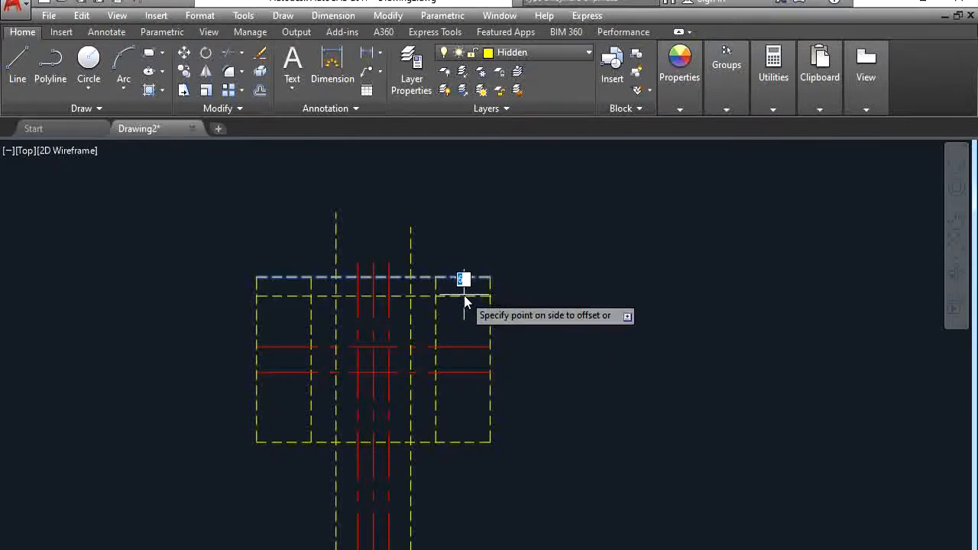
left_click(466, 298)
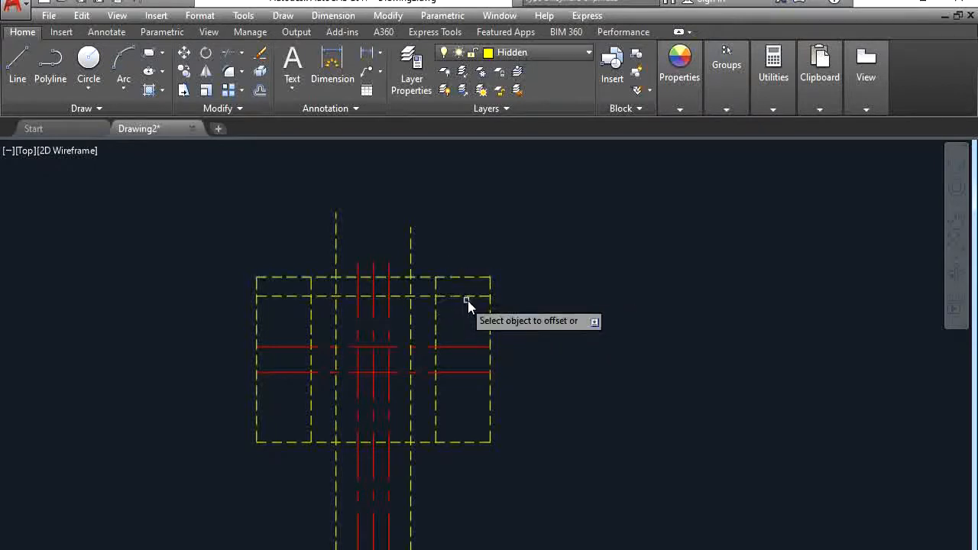
left_click(467, 442)
left_click(466, 411)
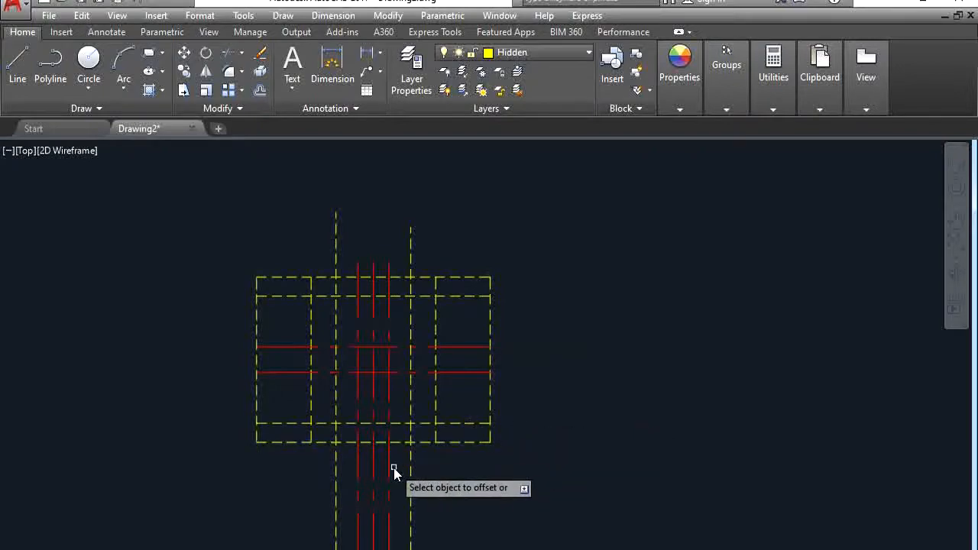
- Trim the offset lines beyond the block's right vertical edge and that edge's ends beyond the offset lines
key("alt+Tab")
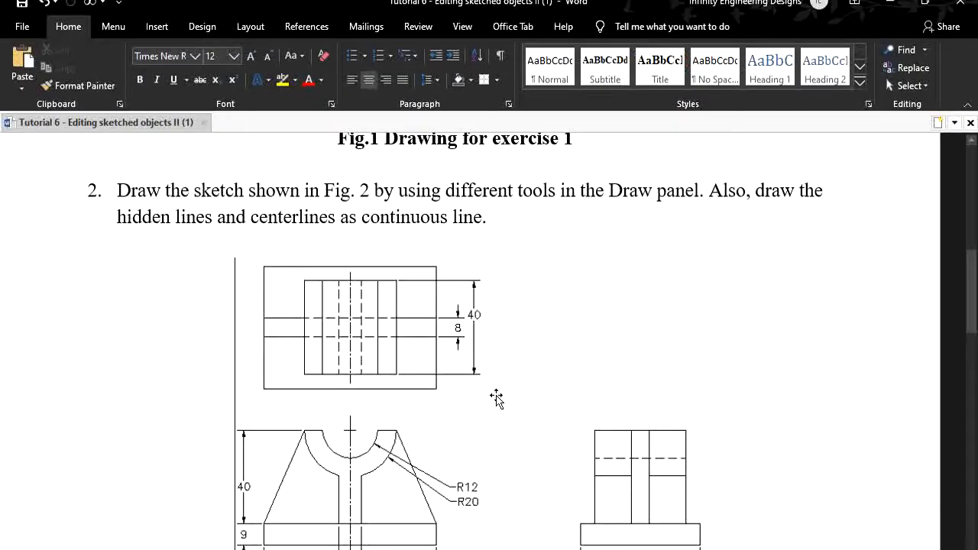
key("alt+Tab")
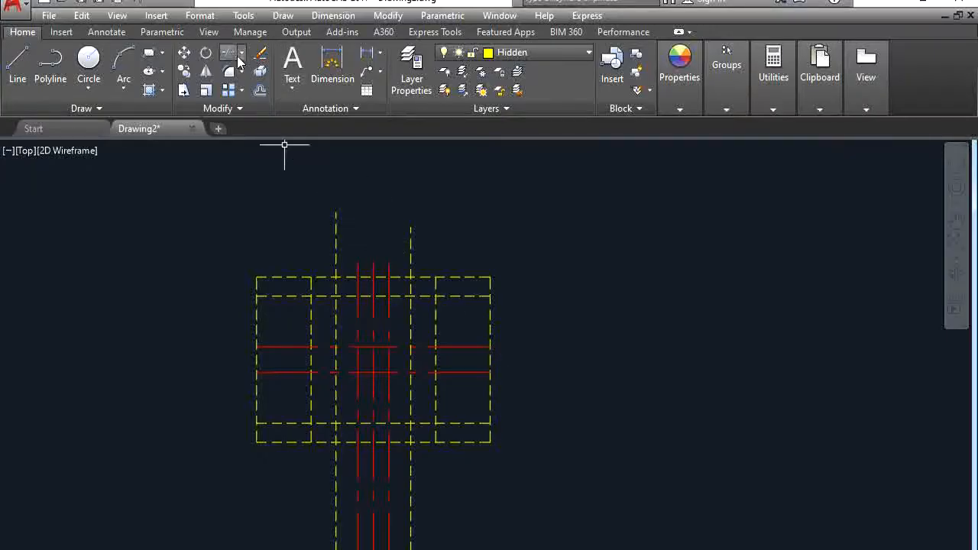
left_click(459, 278)
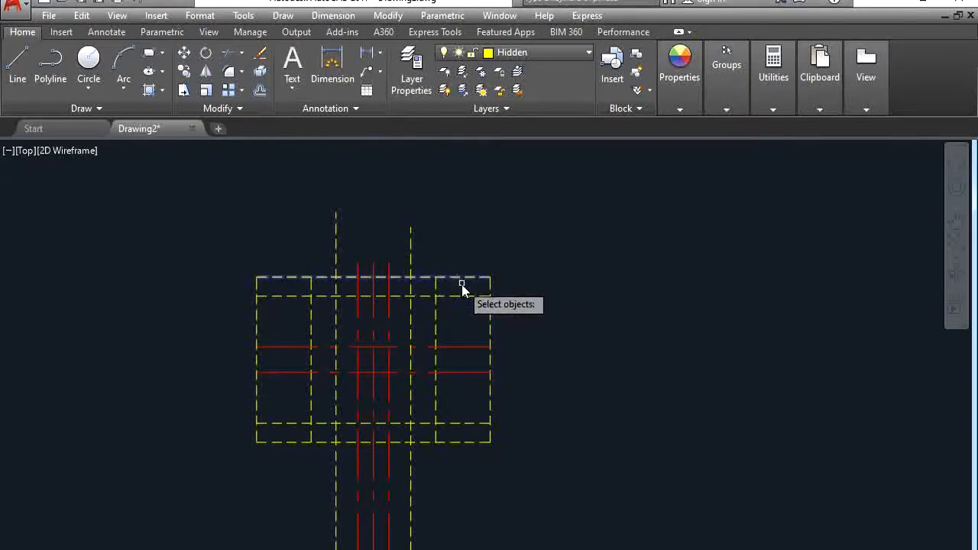
left_click(413, 288)
left_click(409, 288)
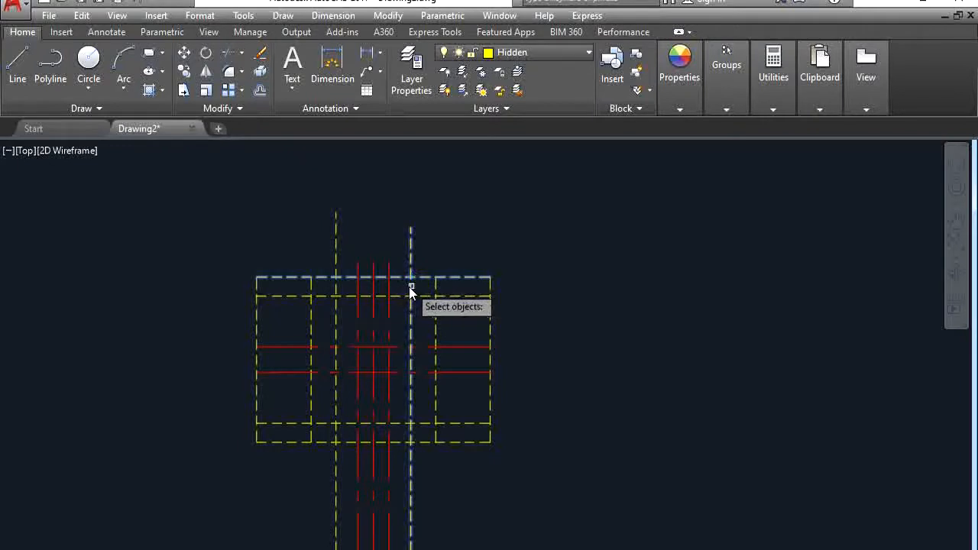
left_click(335, 291)
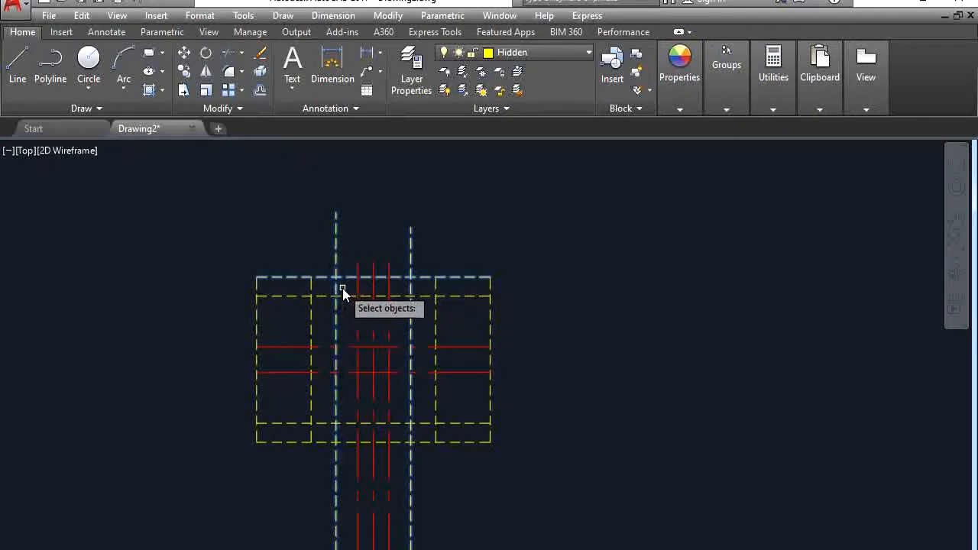
left_click(471, 297)
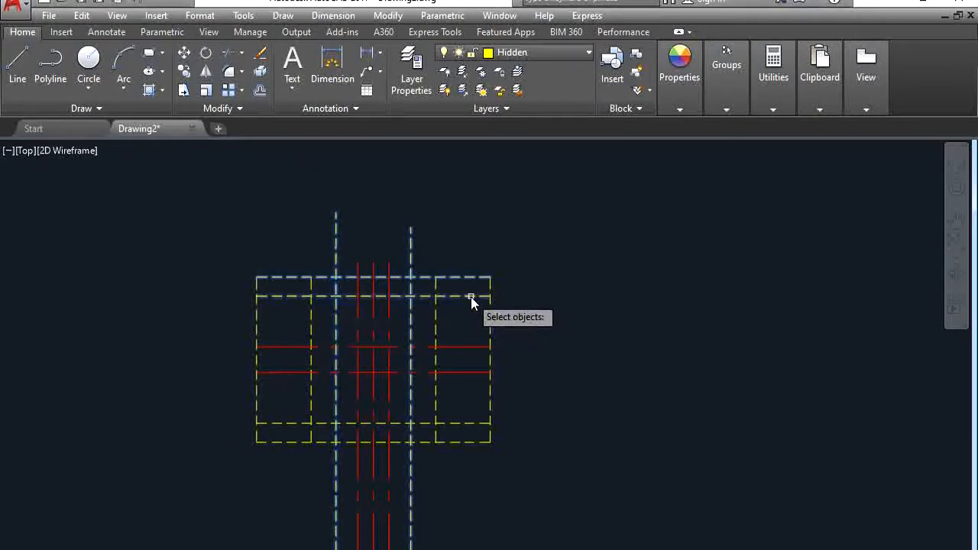
left_click(477, 425)
left_click(479, 442)
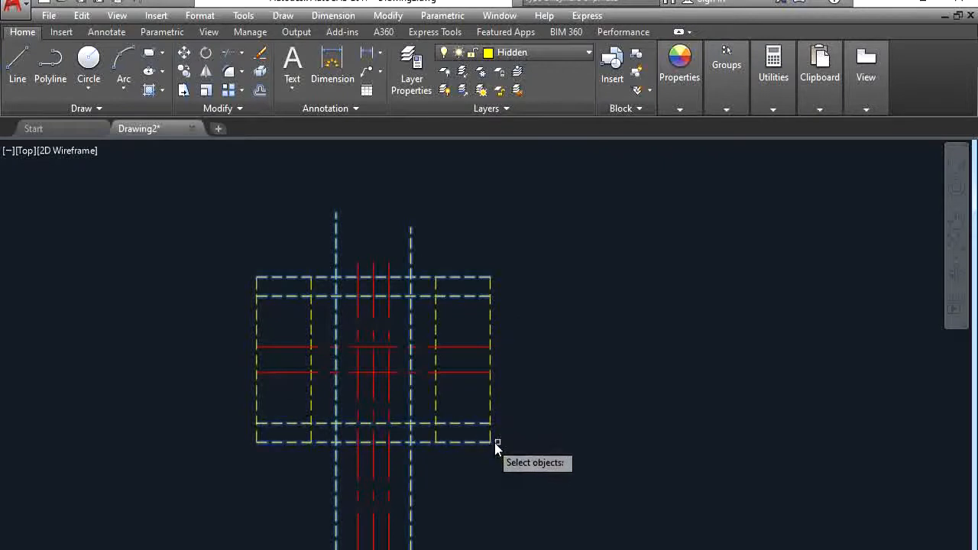
left_click(436, 409)
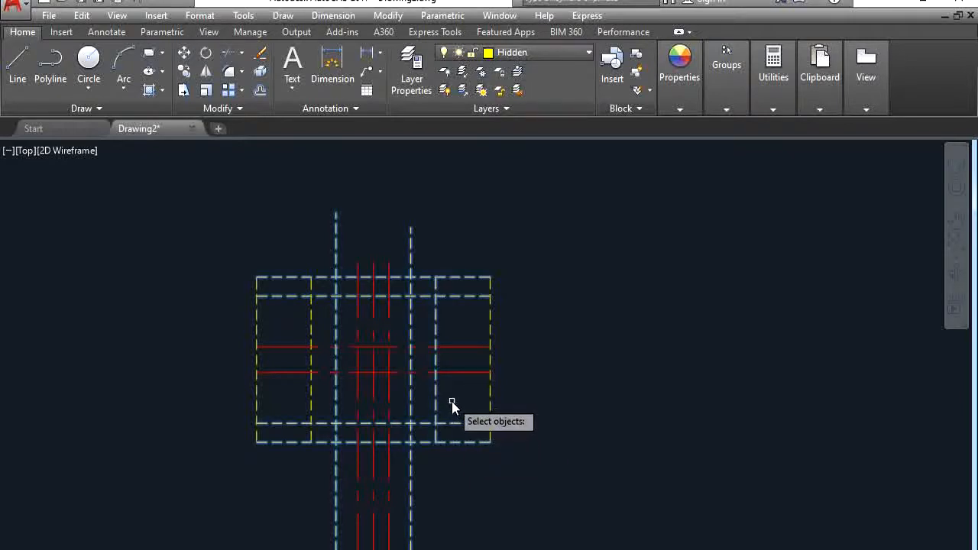
key("Return")
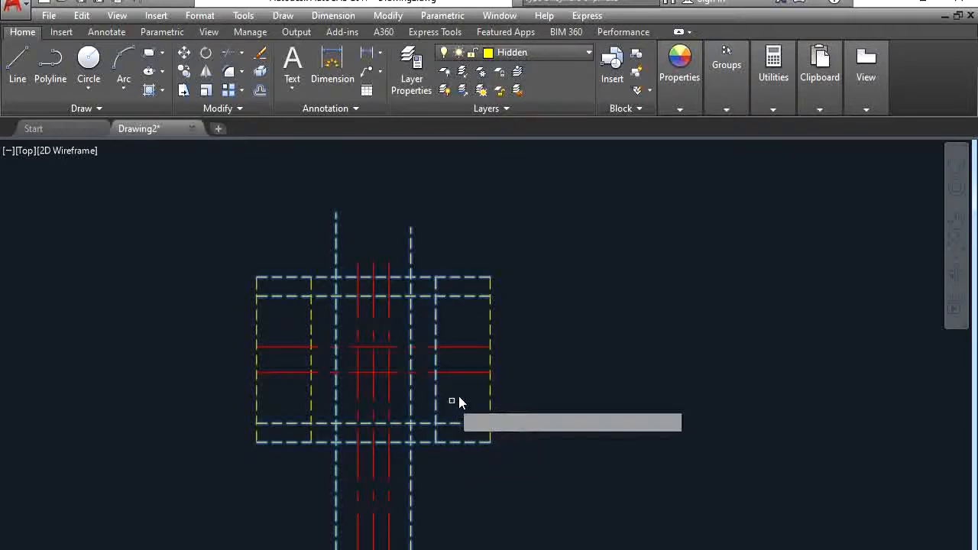
left_click(475, 297)
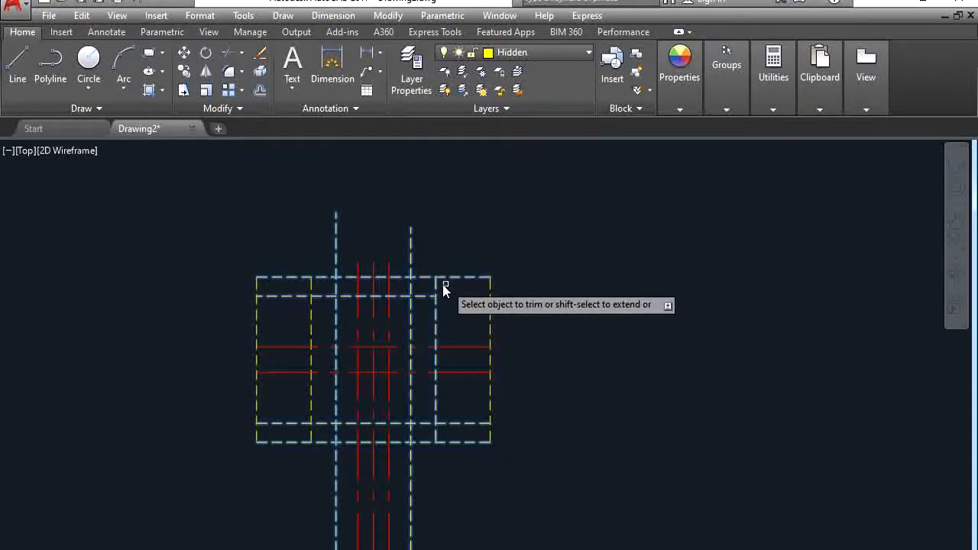
left_click(438, 433)
left_click(460, 423)
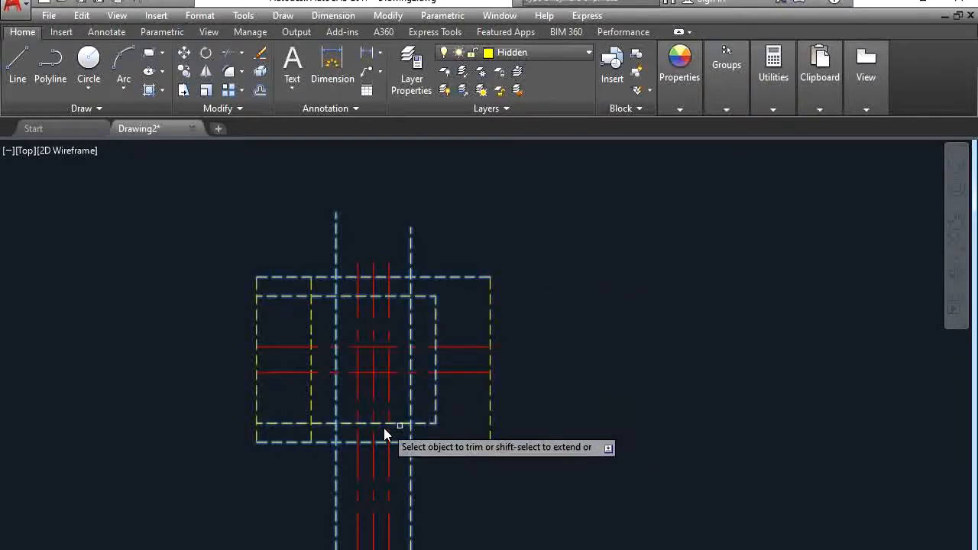
- Trim the offset lines beyond the block's left vertical edge and that edge's ends beyond the offset lines
left_click(312, 433)
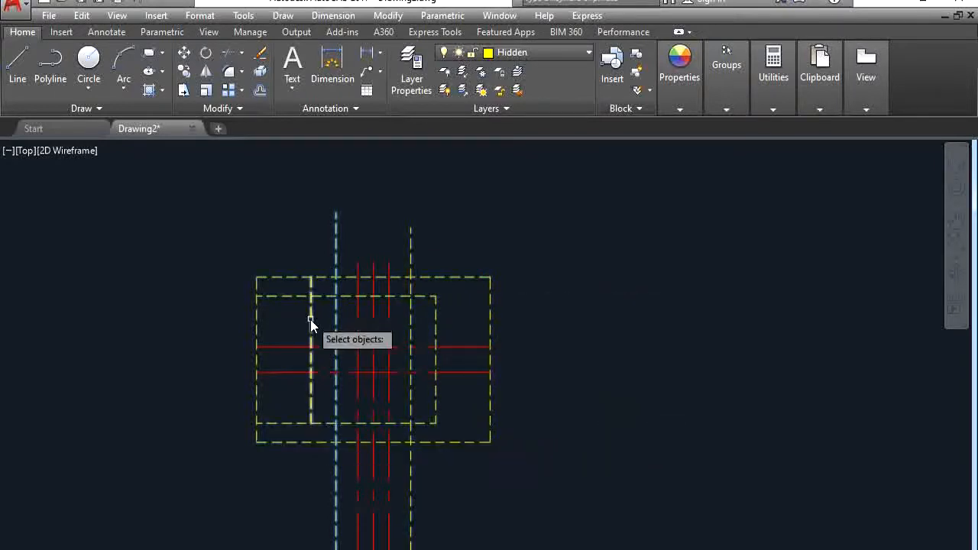
left_click(310, 319)
left_click(326, 296)
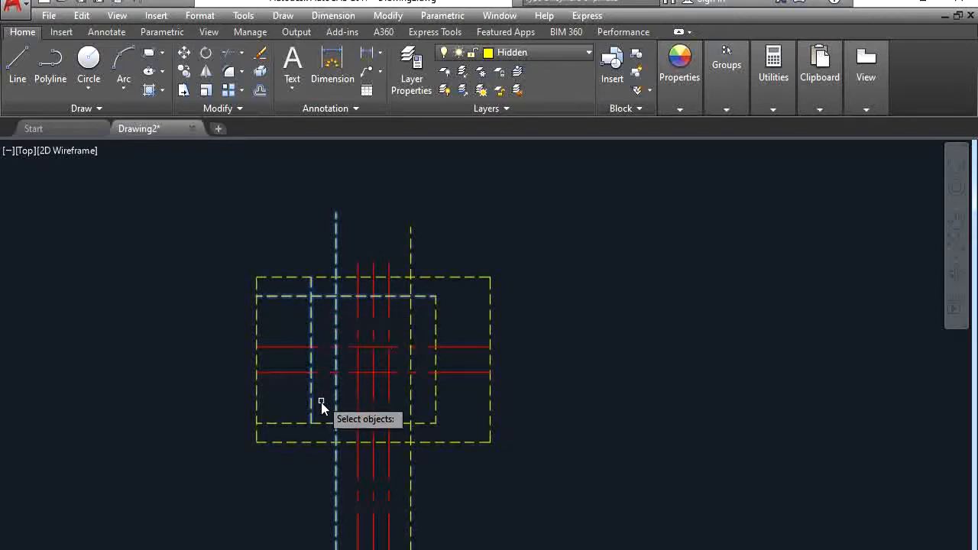
left_click(324, 423)
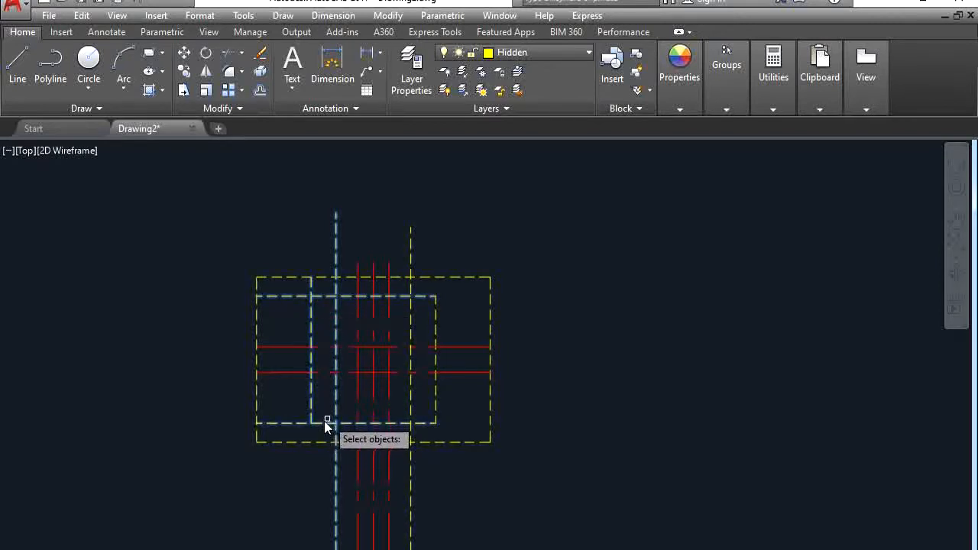
key("Return")
left_click(273, 423)
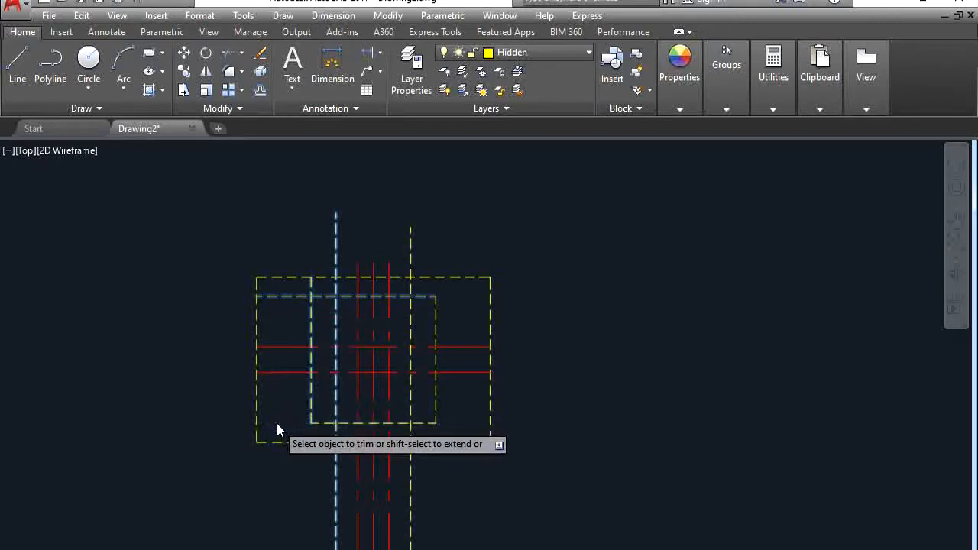
left_click(288, 297)
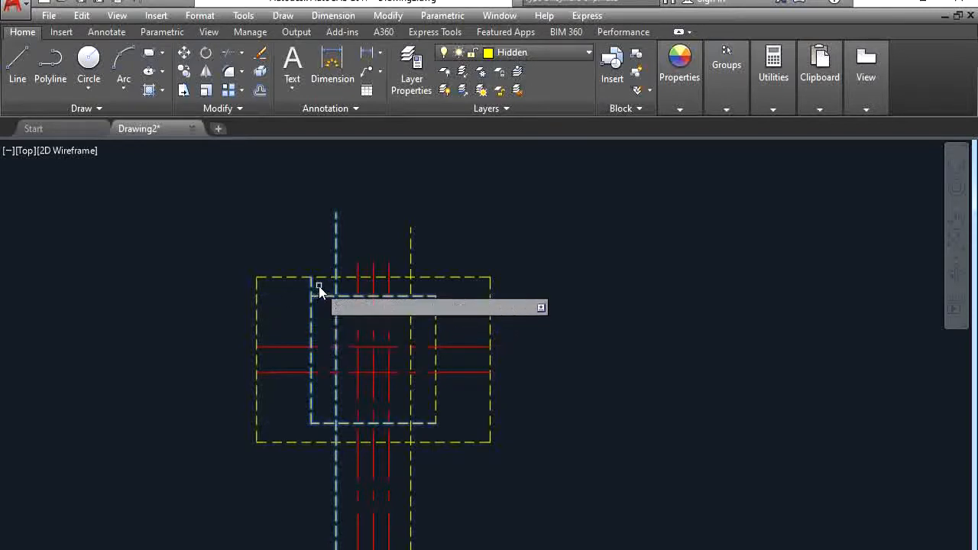
left_click(311, 286)
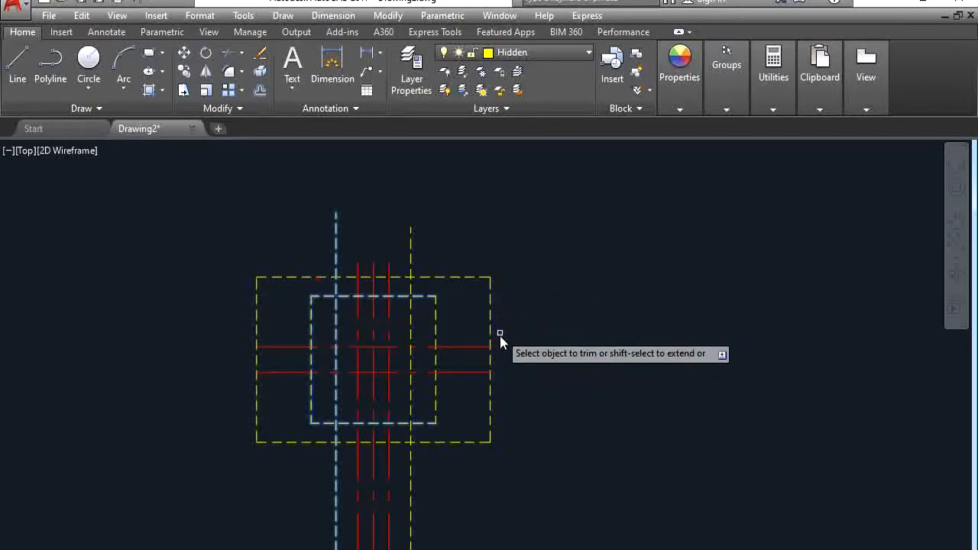
- Trim the two vertical projection lines beyond the block's upper and lower edges in the top view
left_click(411, 287)
left_click(411, 435)
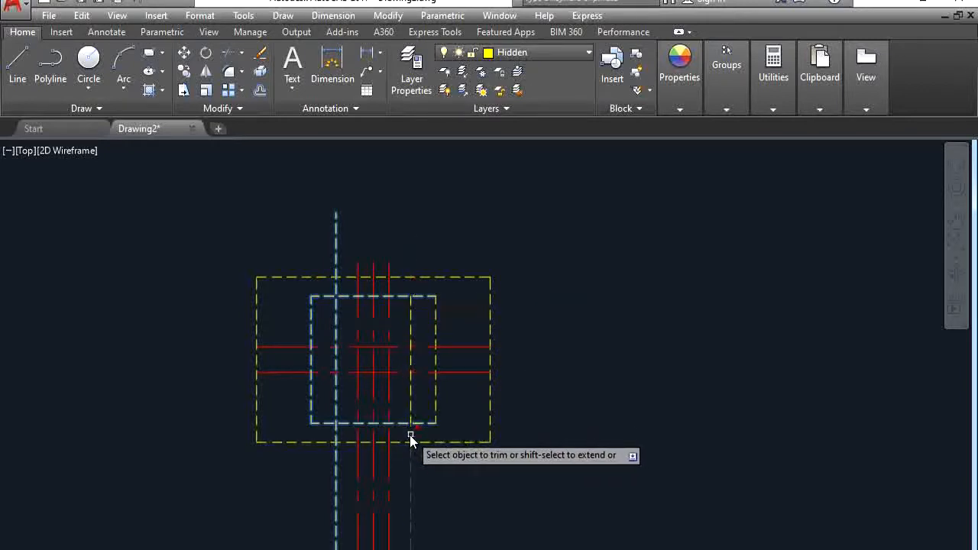
key("alt+Tab")
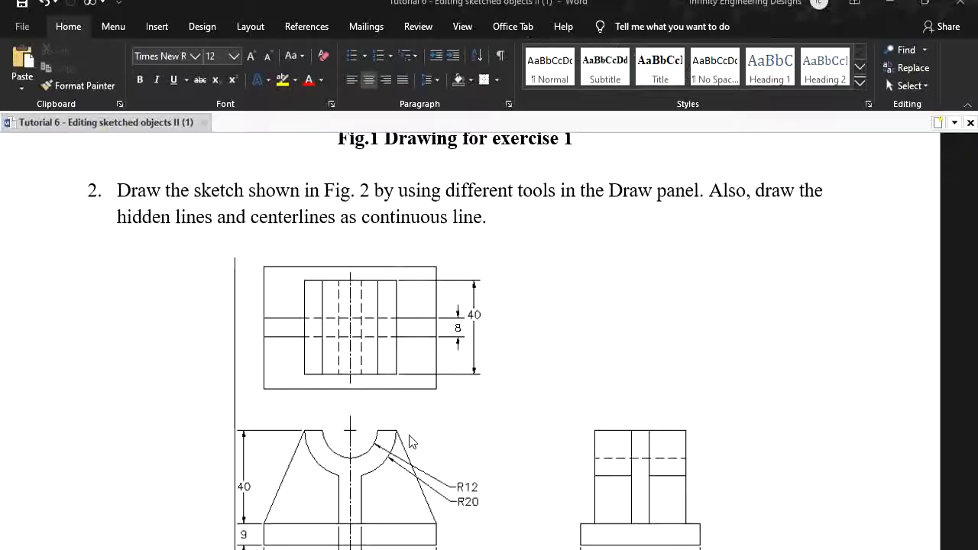
key("alt+Tab")
left_click(409, 436)
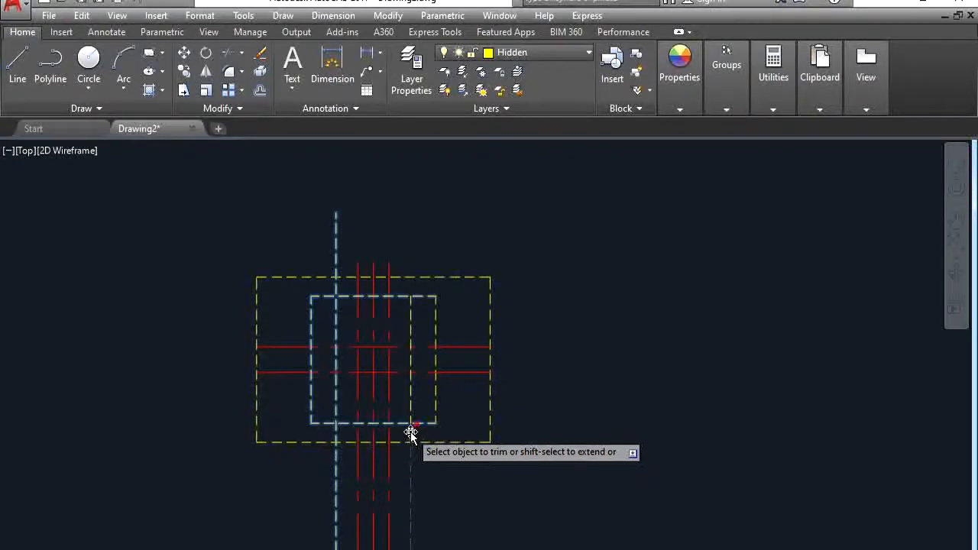
left_click(335, 433)
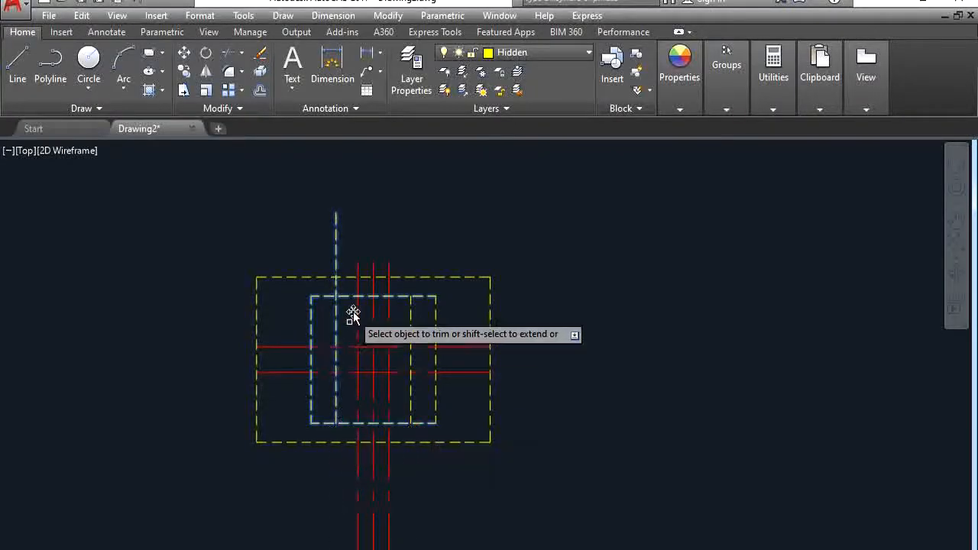
left_click(337, 287)
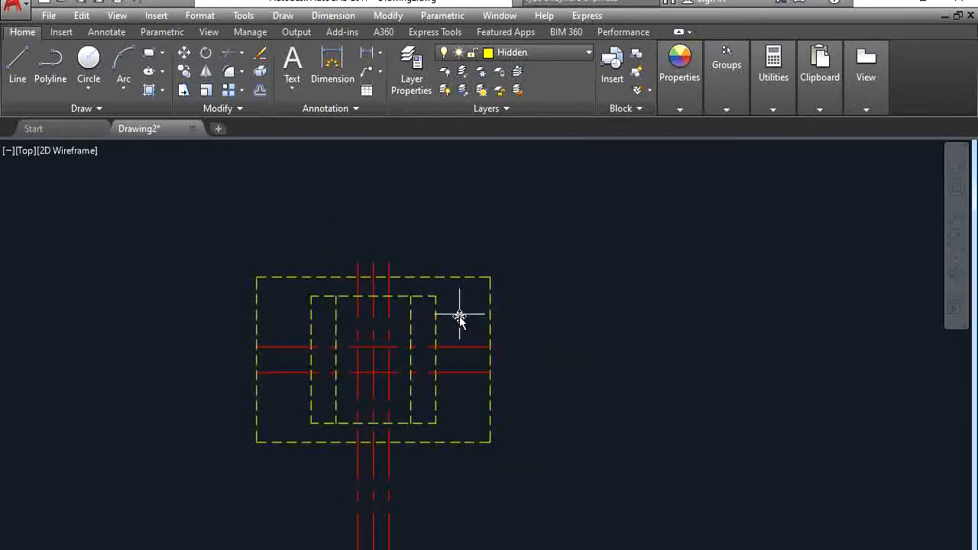
- Check Fig. 2 and move the block's four edges and its two inner vertical lines in the top view to layer 0
key("alt+Tab")
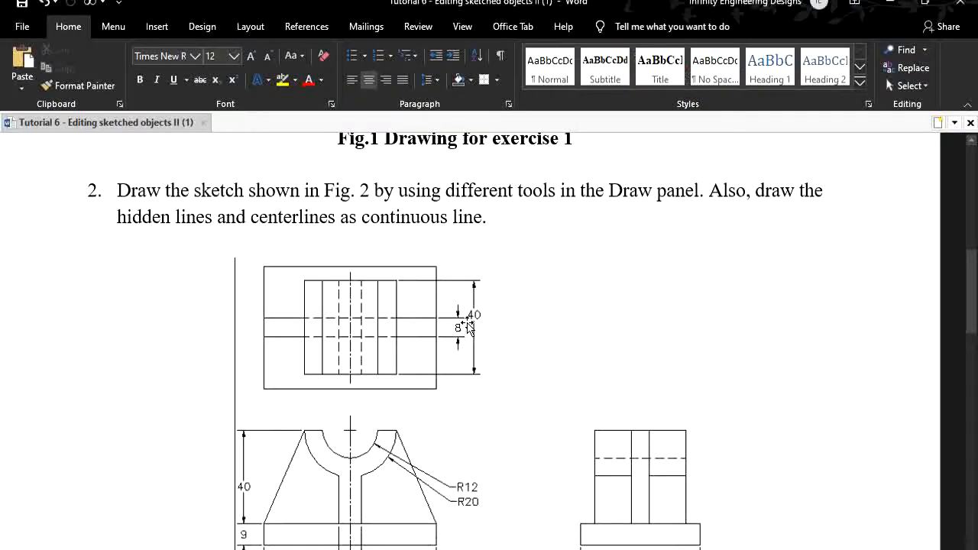
key("alt+Tab")
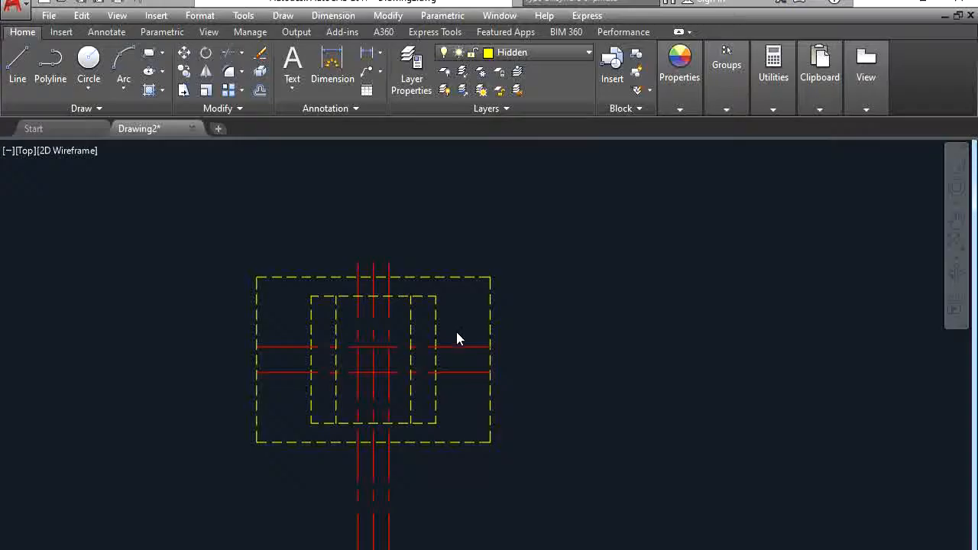
left_click(433, 406)
left_click(420, 407)
left_click(411, 403)
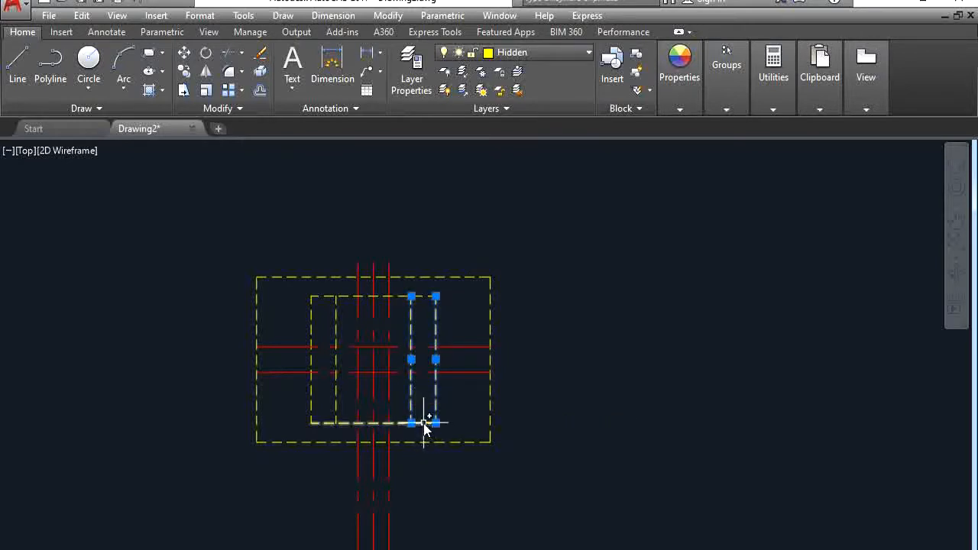
left_click(424, 423)
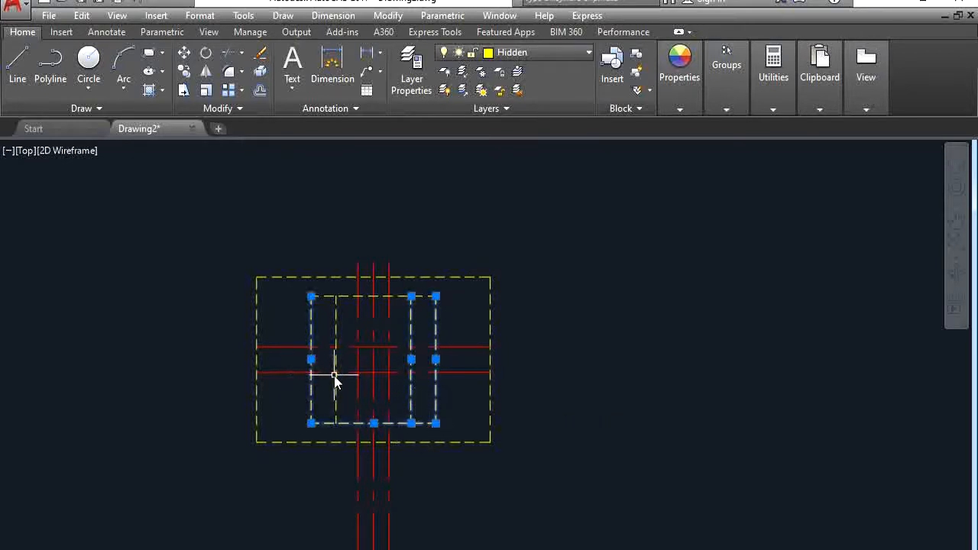
left_click(334, 375)
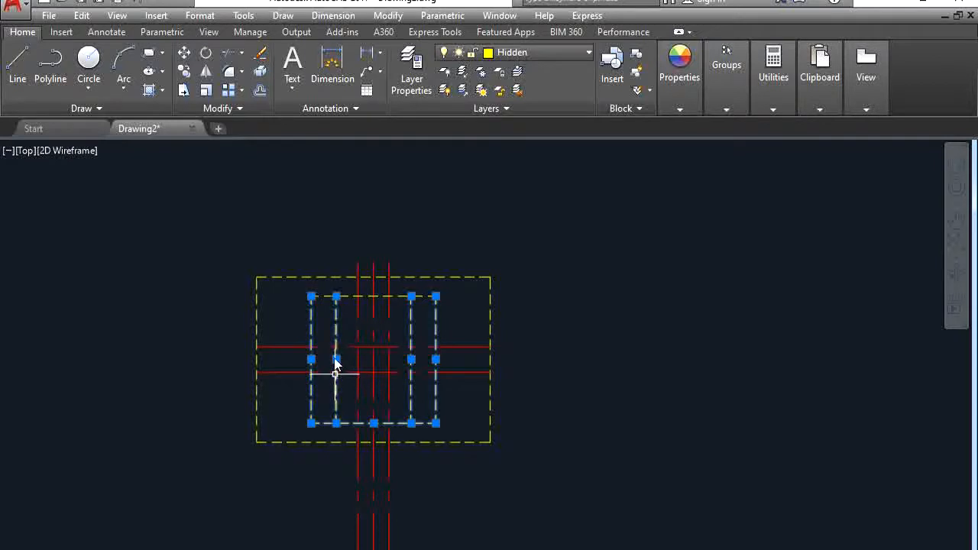
left_click(348, 298)
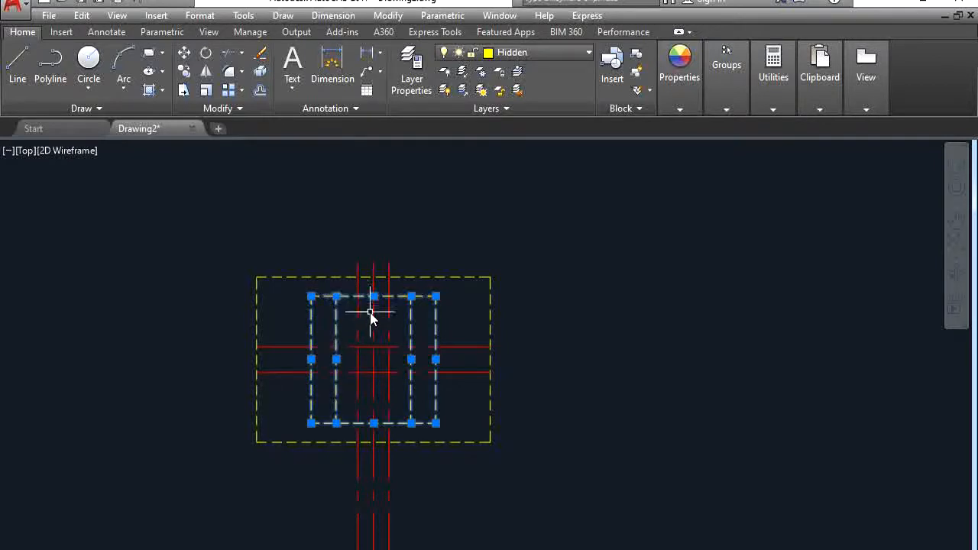
left_click(552, 51)
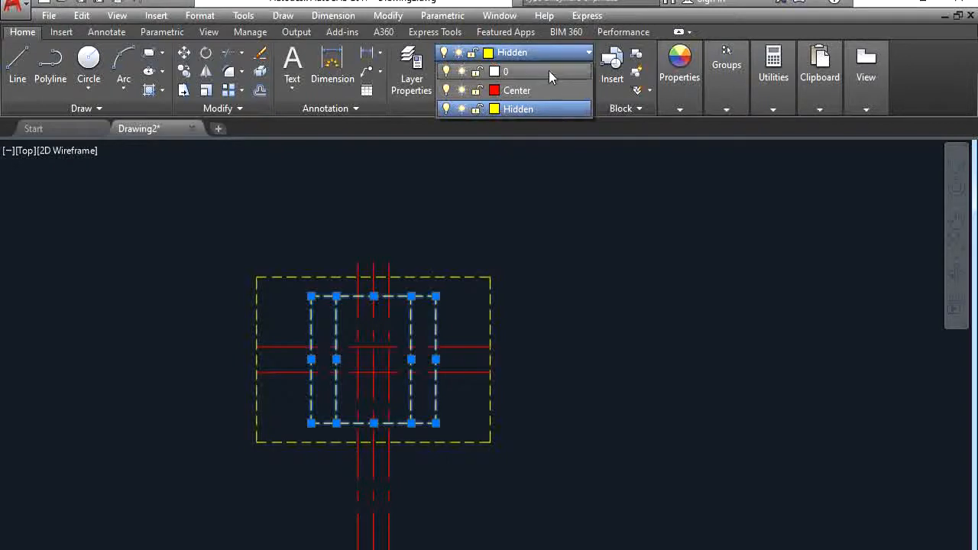
left_click(549, 71)
key("Escape")
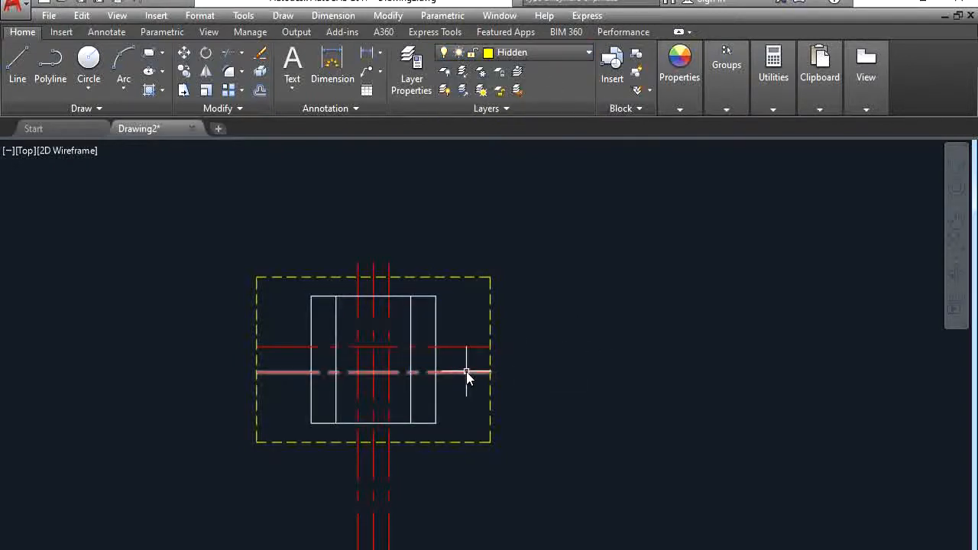
- Move the four edges of the top view's outer rectangle to layer 0
mouse_move(466, 372)
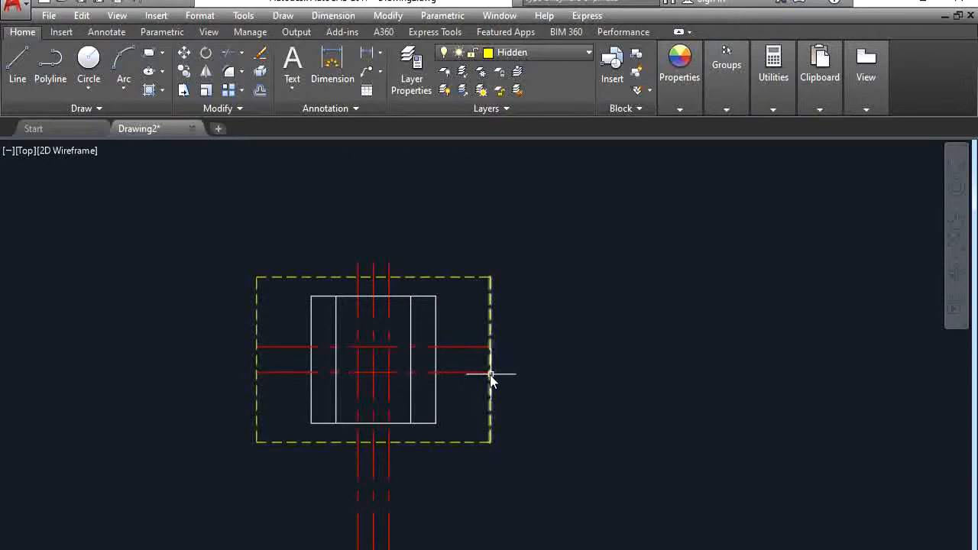
left_click(490, 375)
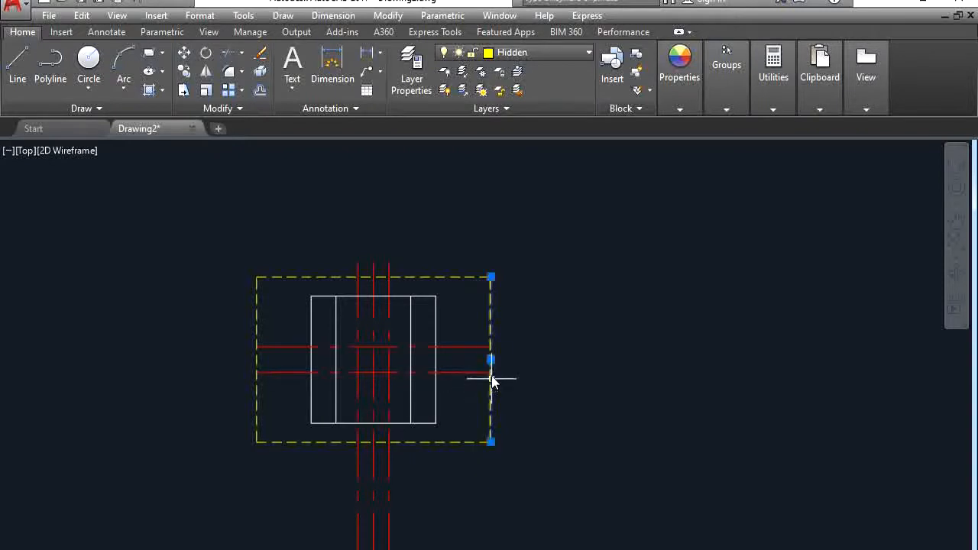
left_click(463, 279)
left_click(461, 278)
left_click(461, 276)
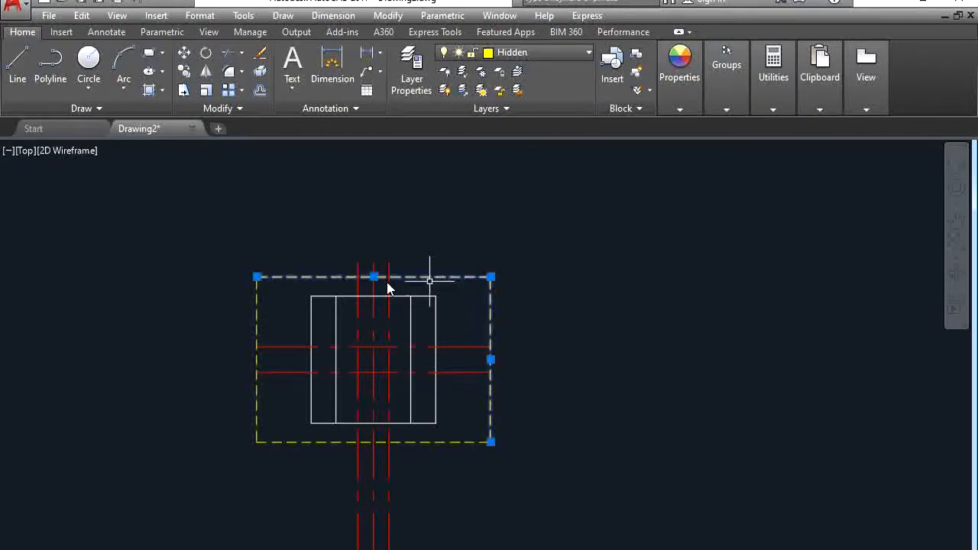
left_click(260, 329)
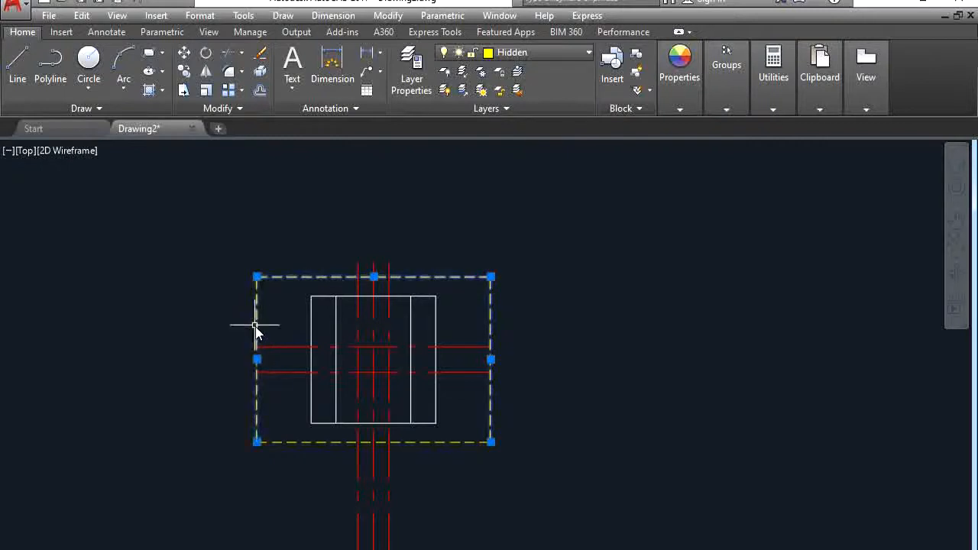
left_click(296, 442)
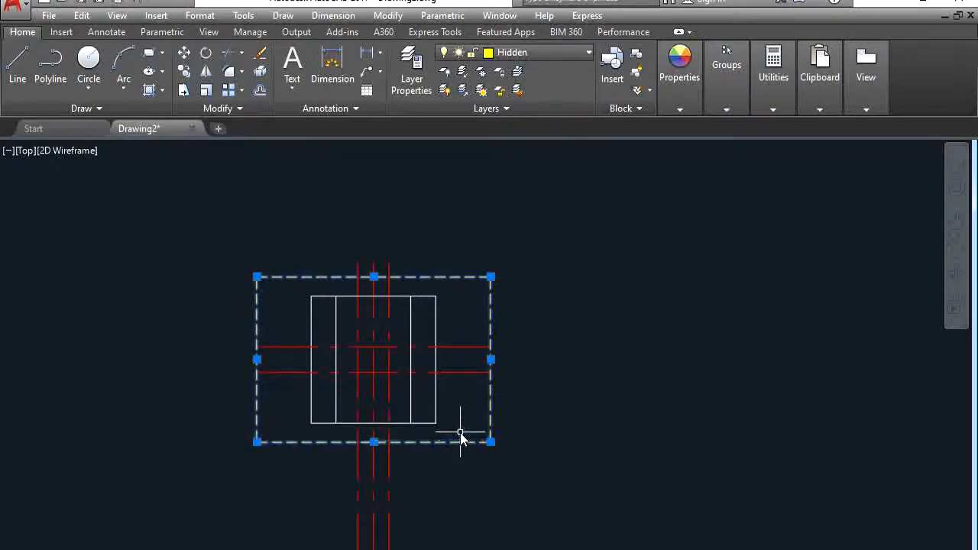
left_click(549, 51)
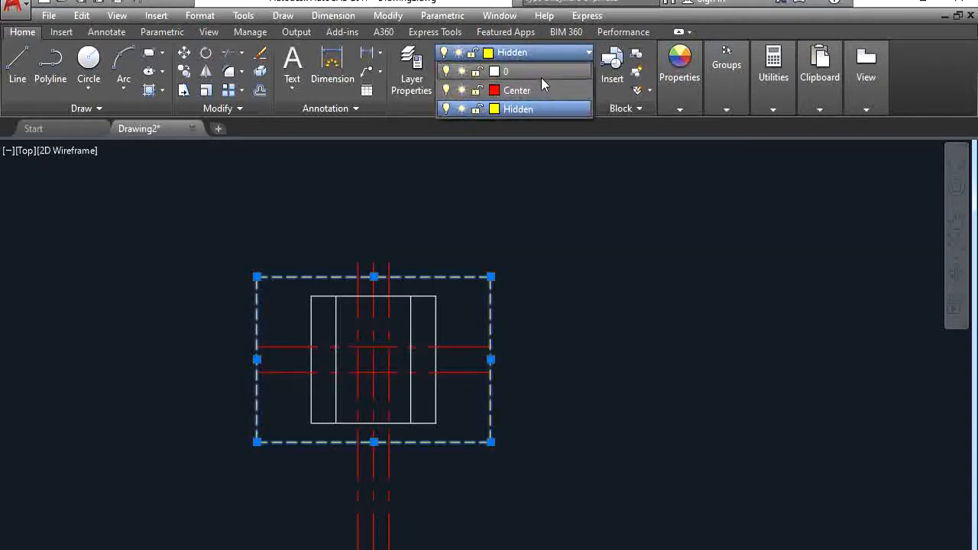
left_click(541, 75)
key("Escape")
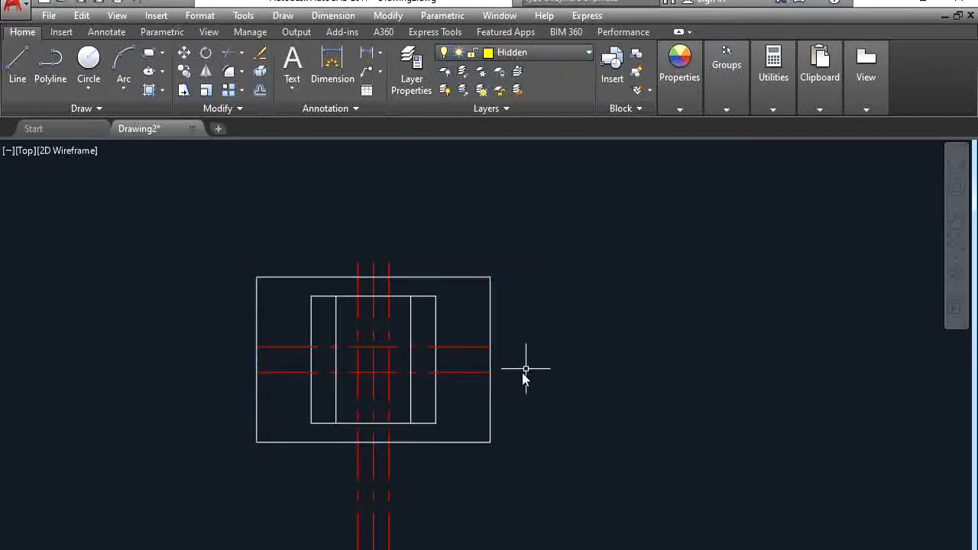
- Check Fig. 2 and shorten the top view's vertical centerline to run from the block's upper edge to its lower edge
key("alt+Tab")
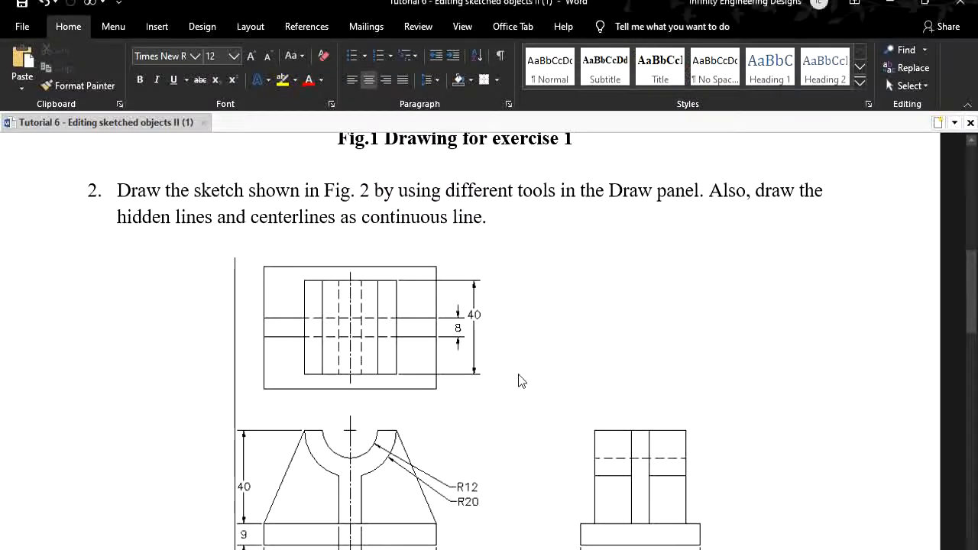
key("alt+Tab")
left_click(373, 470)
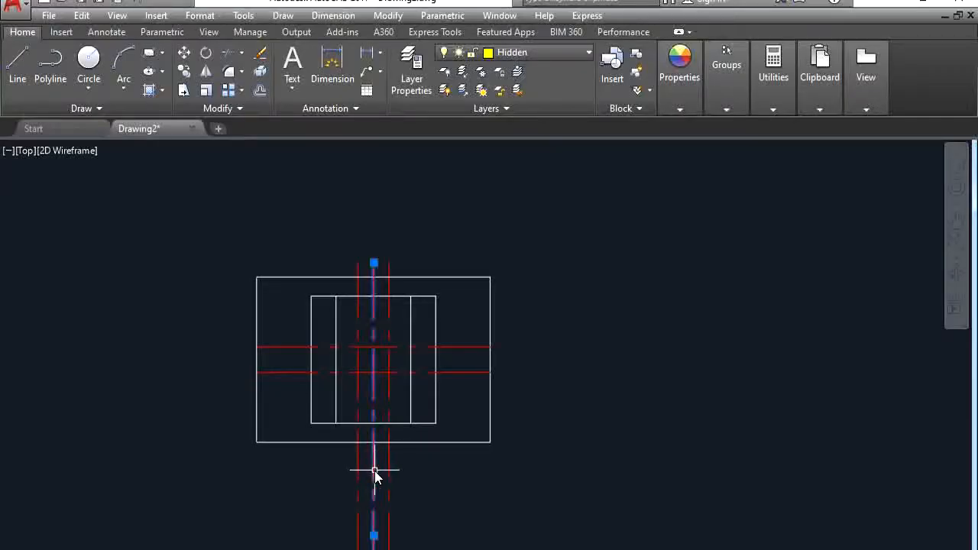
left_click(374, 263)
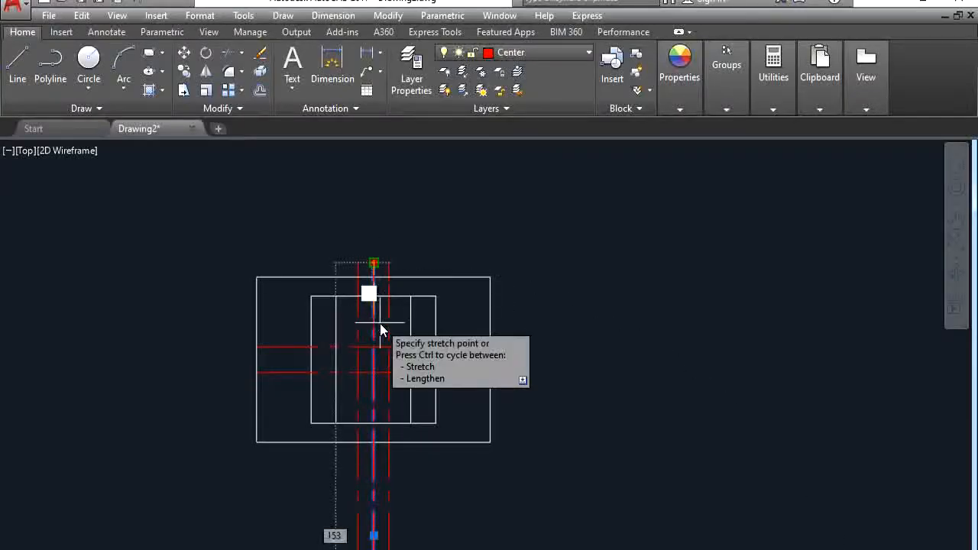
left_click(374, 296)
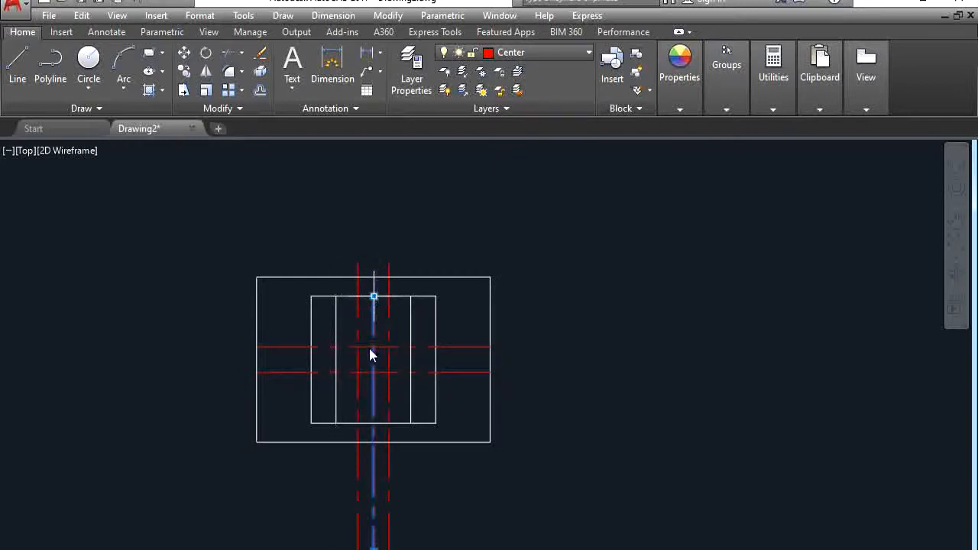
scroll(381, 542, "down", 2)
middle_click_drag(426, 549, 431, 477)
left_click(382, 549)
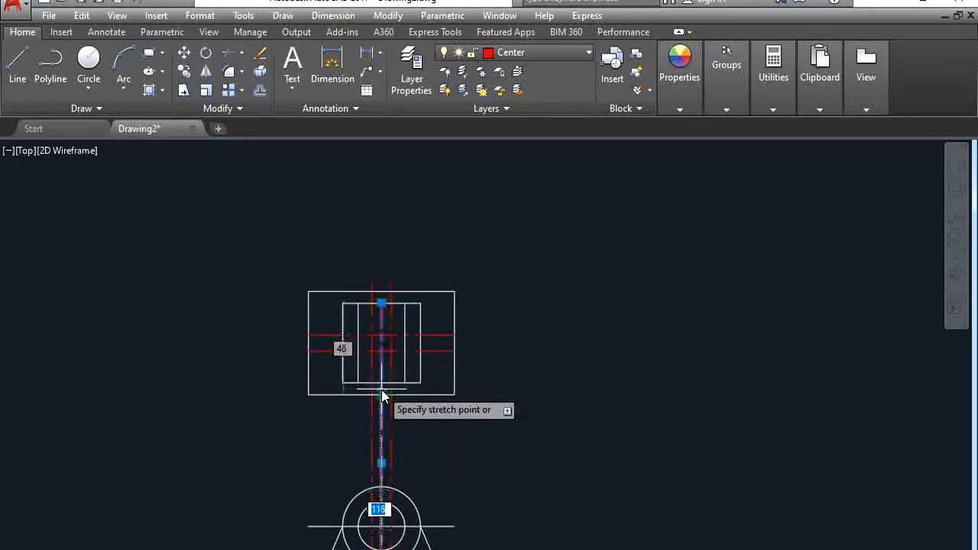
left_click(381, 383)
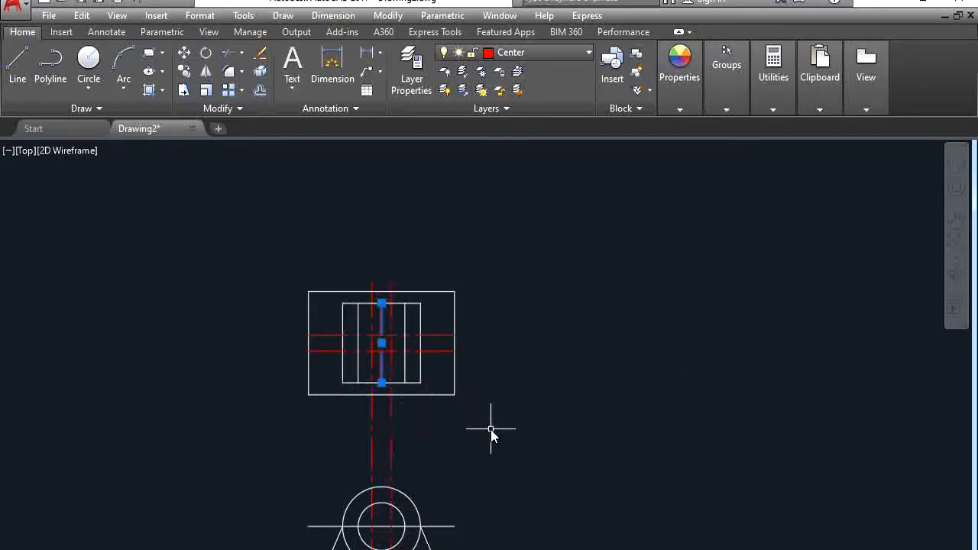
key("Escape")
- Check Fig. 2 and trim the two vertical lines beside the top view's centerline to the block's upper and lower edges
scroll(398, 354, "up", 5)
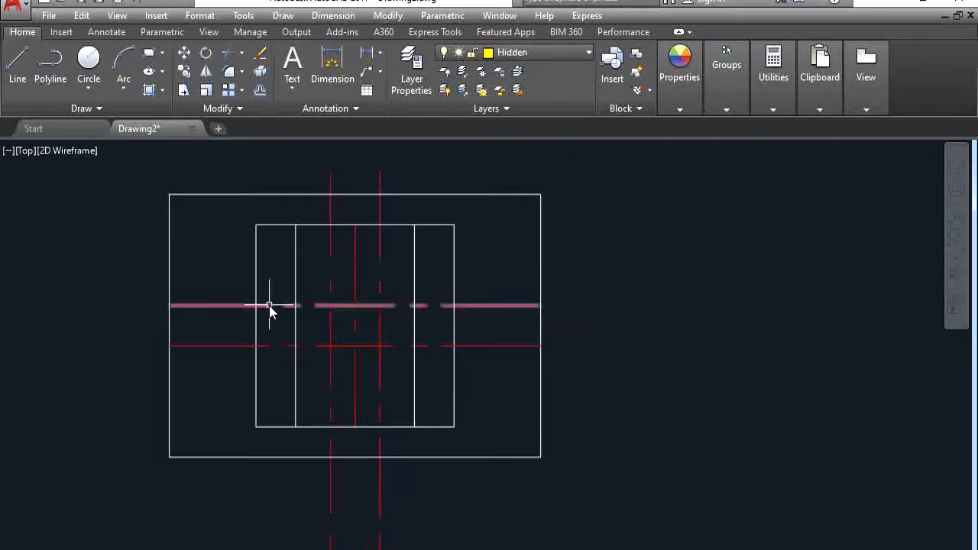
key("alt+Tab")
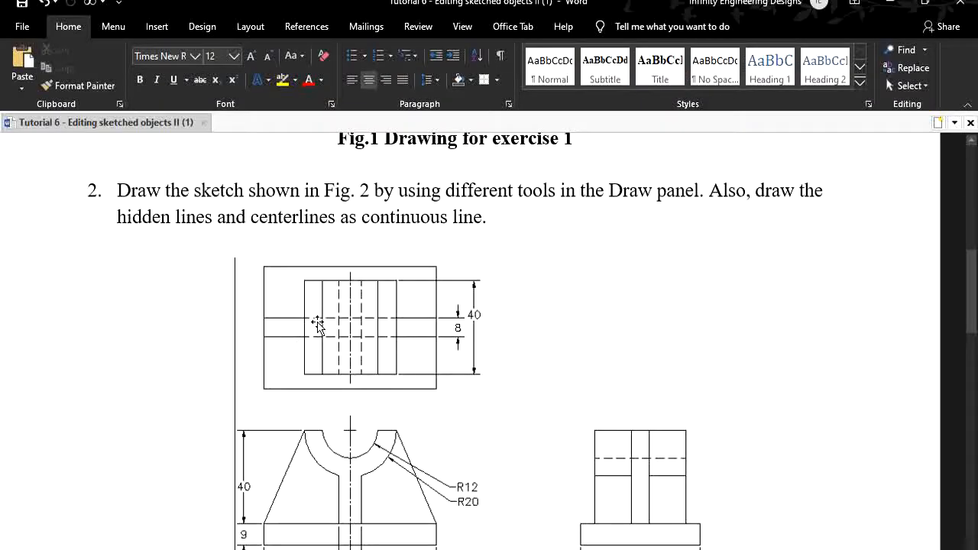
key("alt+Tab")
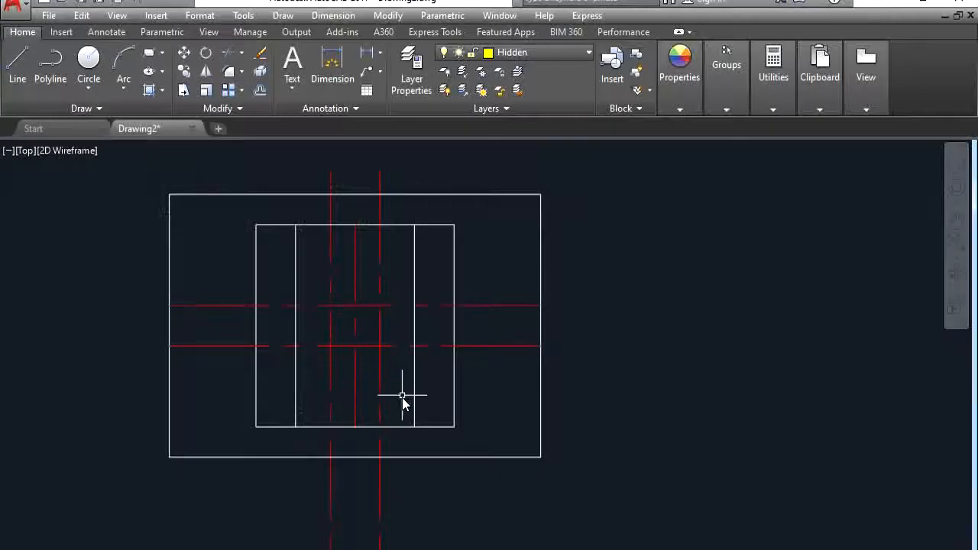
left_click(230, 55)
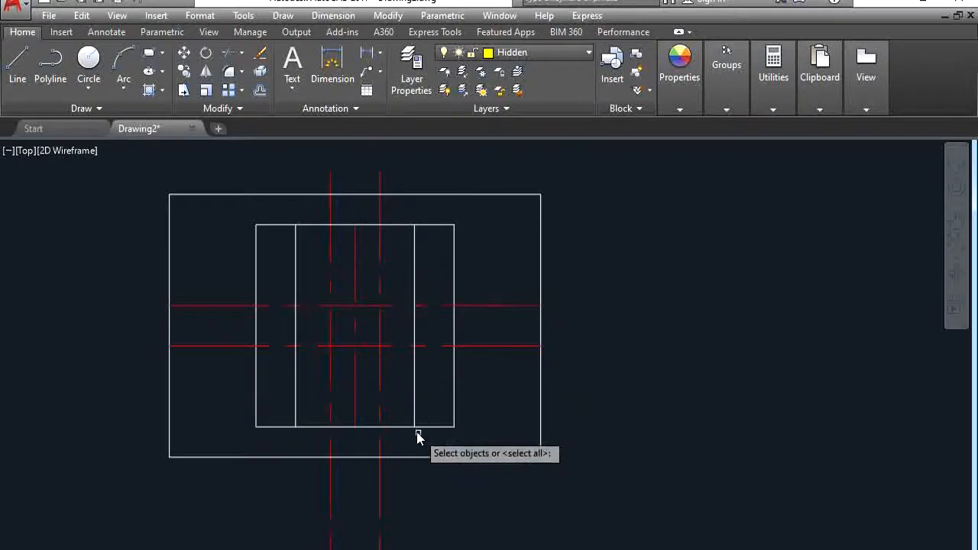
left_click(380, 393)
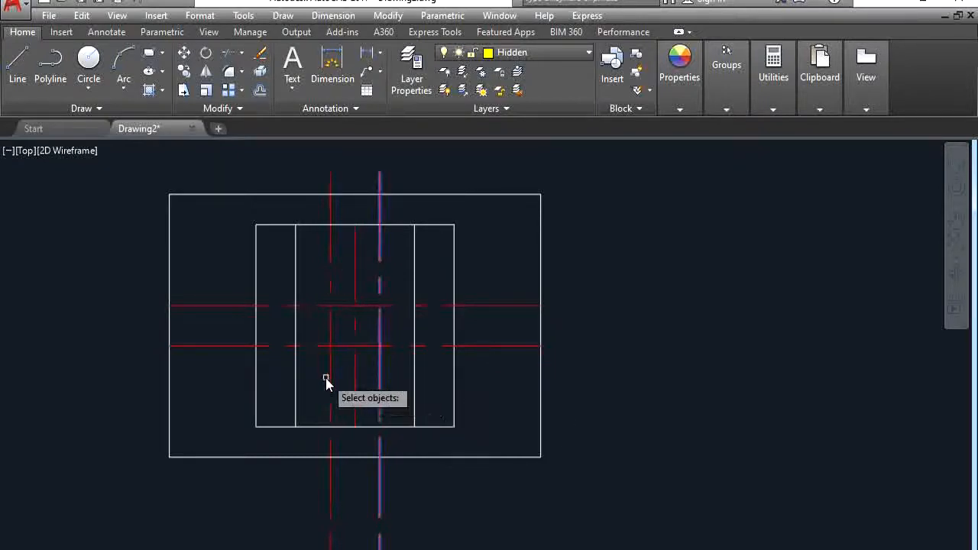
left_click(330, 382)
left_click(395, 224)
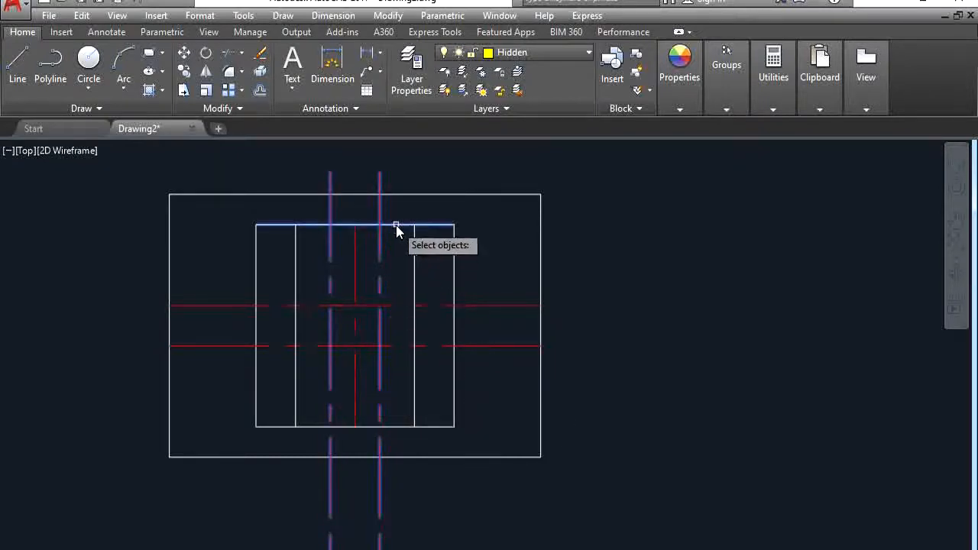
left_click(399, 427)
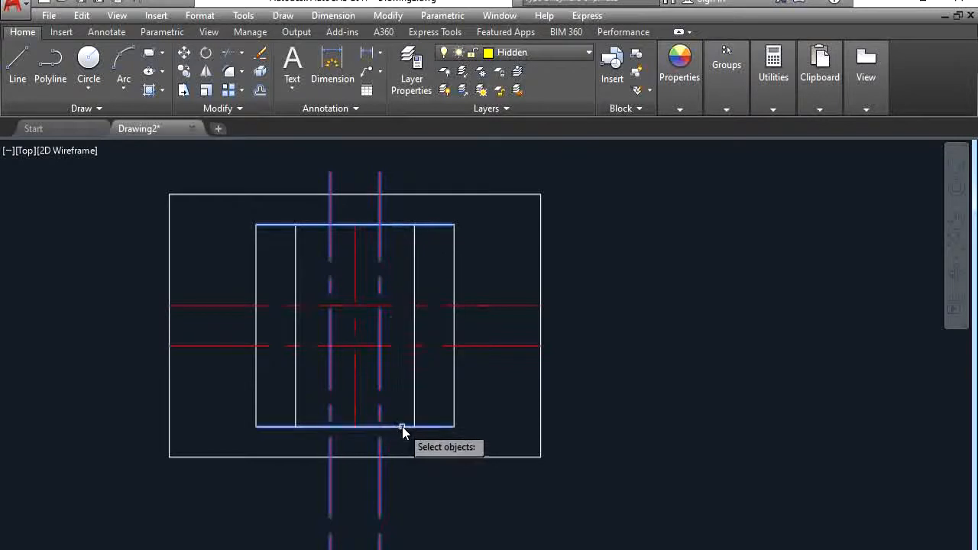
key("Return")
left_click(380, 447)
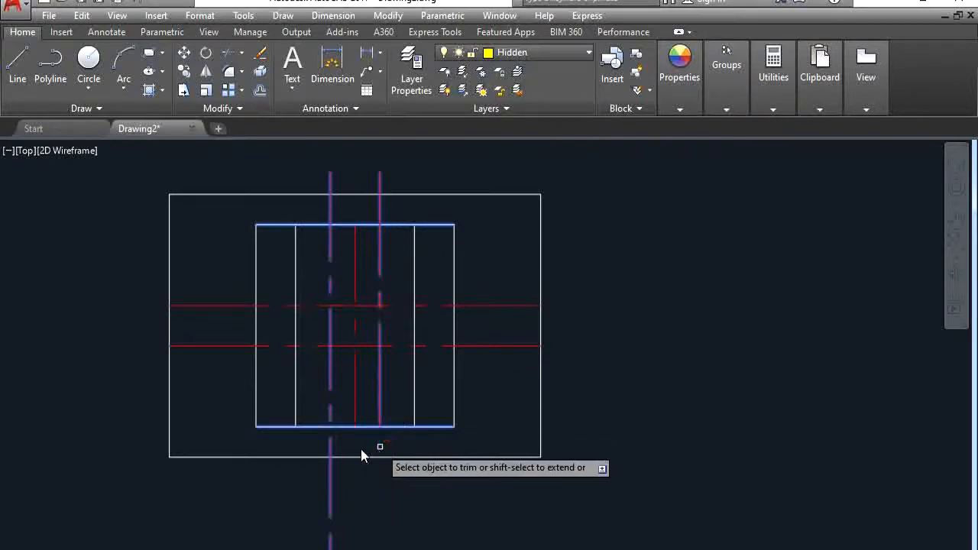
left_click(329, 452)
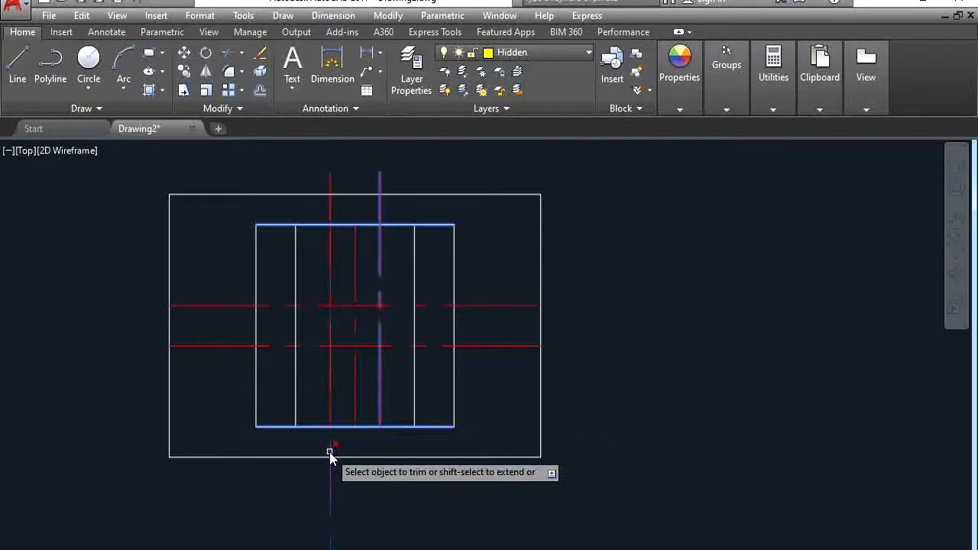
left_click(330, 219)
left_click(380, 205)
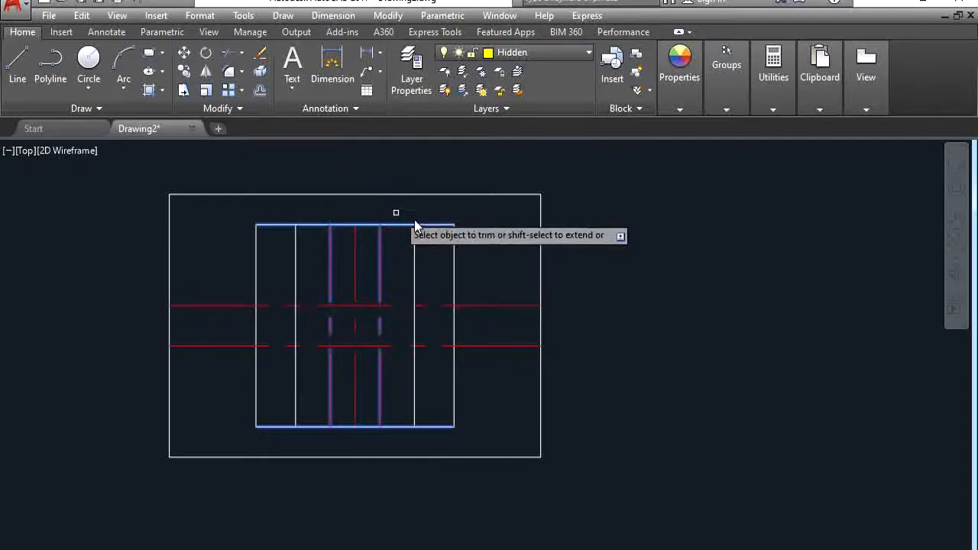
key("Return")
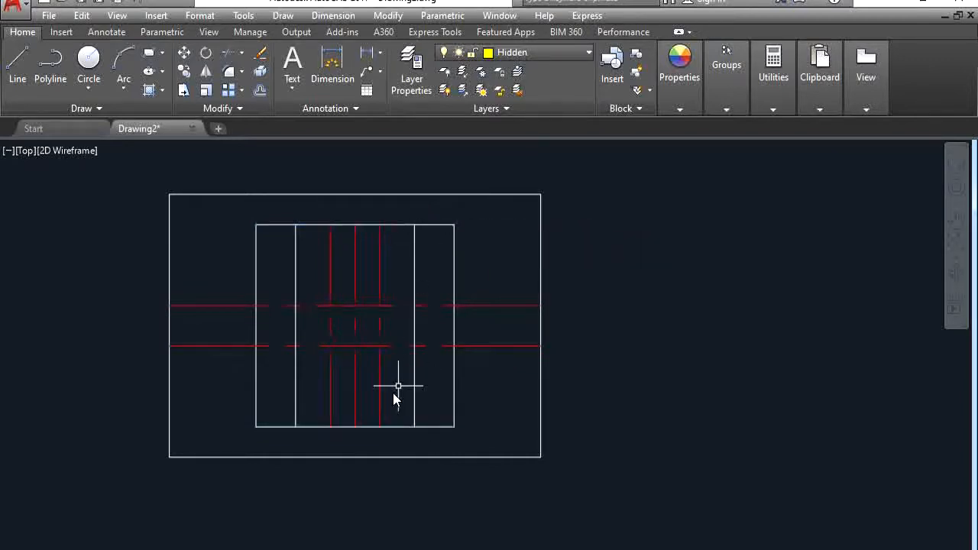
- Check Fig. 2 and break the top view's two horizontal lines at the block's right edge with Break at Point
key("alt+Tab")
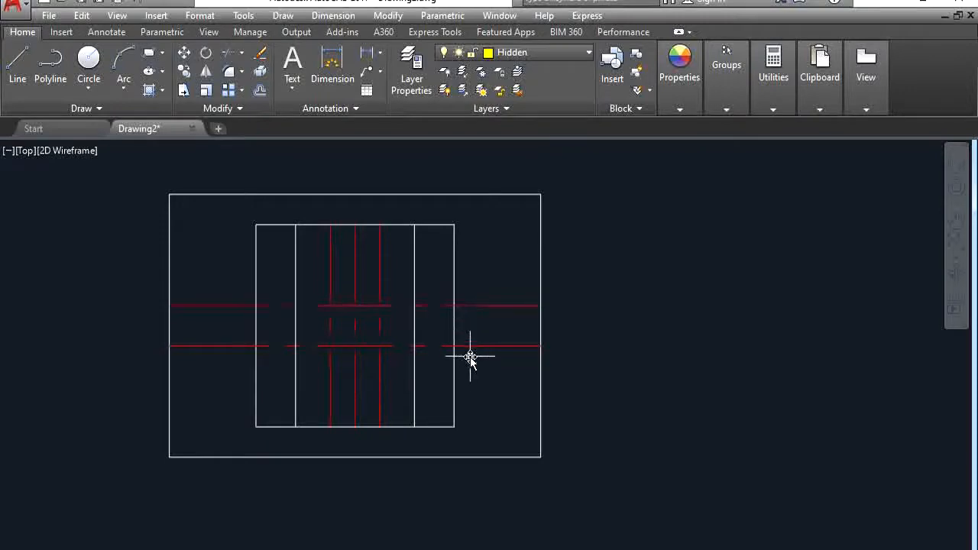
key("alt+Tab")
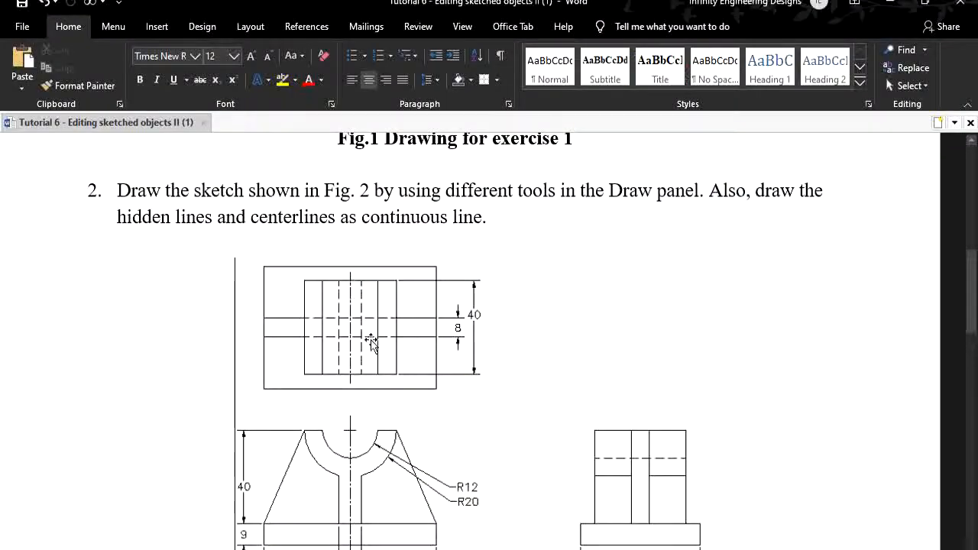
key("alt+Tab")
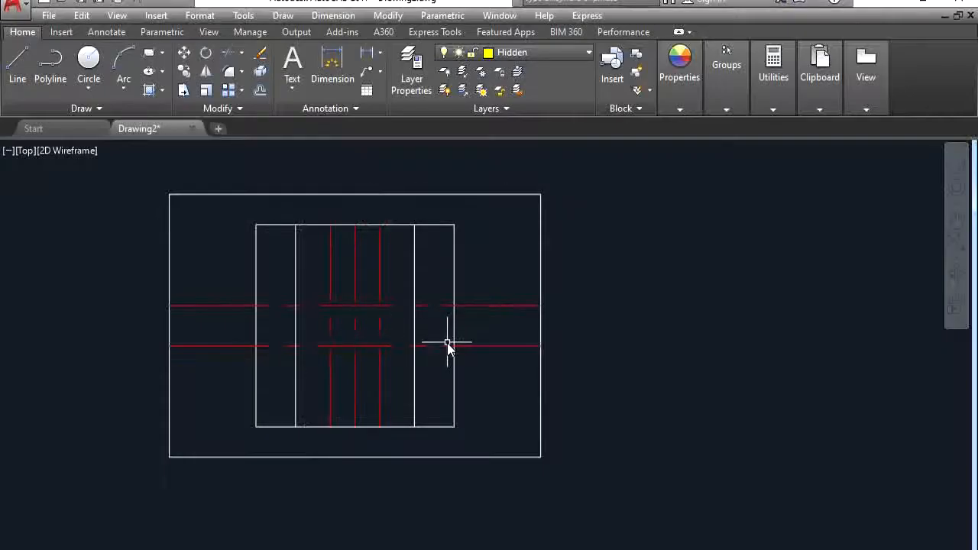
left_click(229, 108)
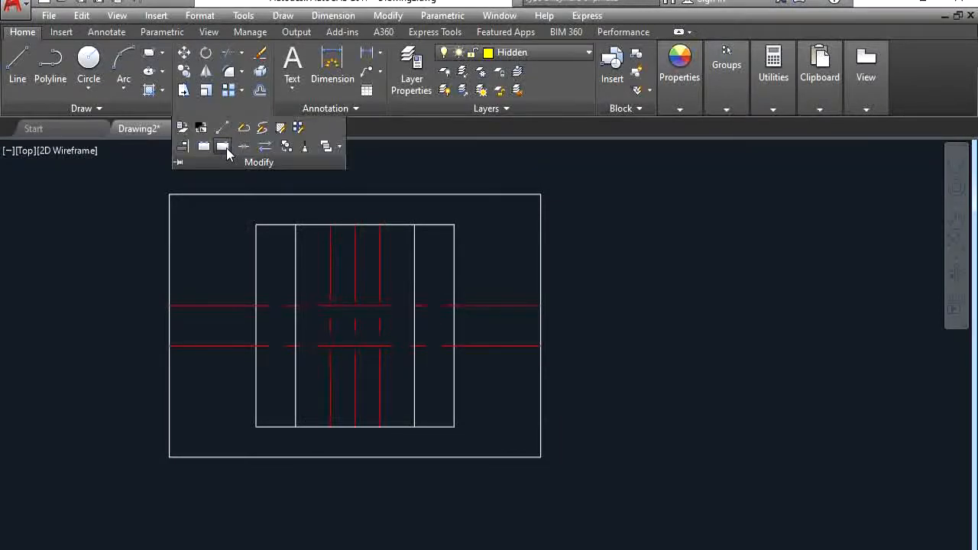
left_click(226, 147)
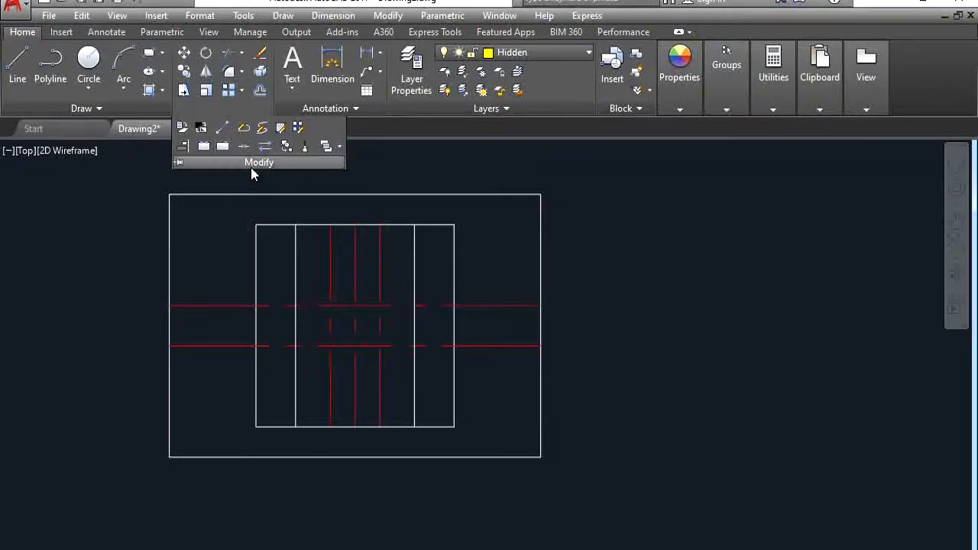
left_click(467, 305)
left_click(454, 306)
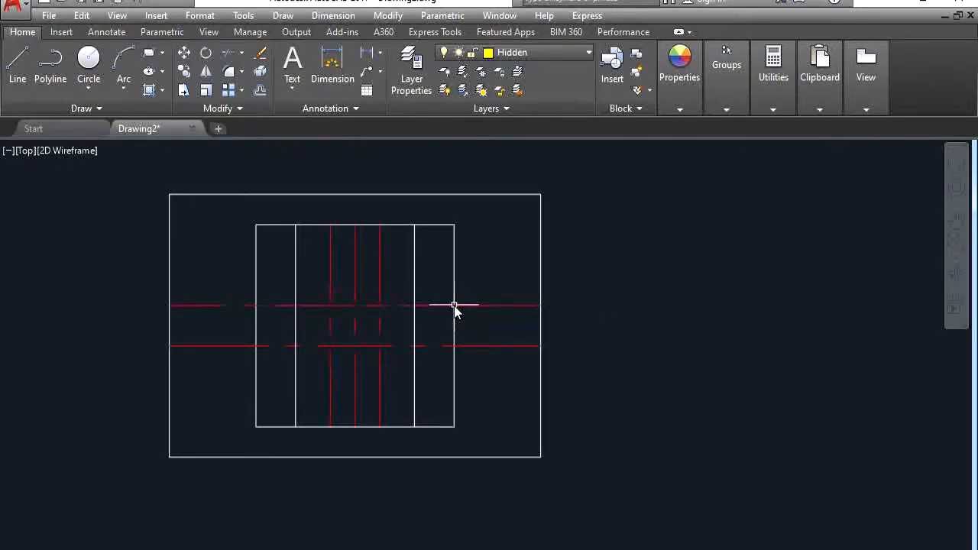
left_click(239, 110)
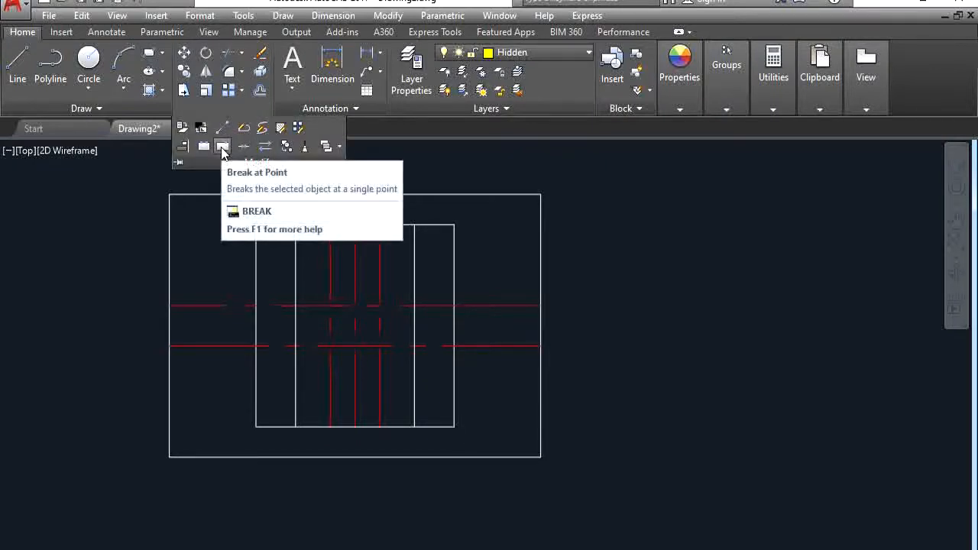
left_click(221, 153)
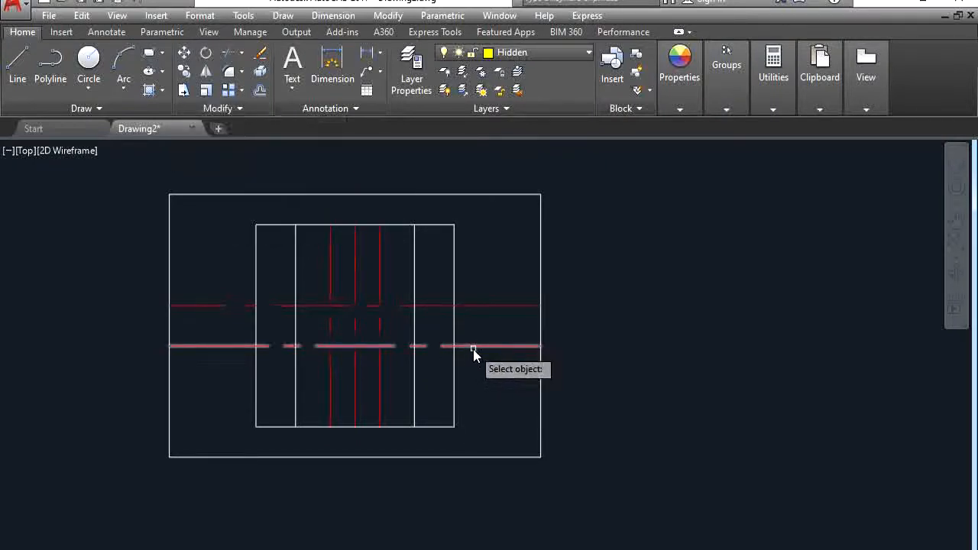
left_click(473, 350)
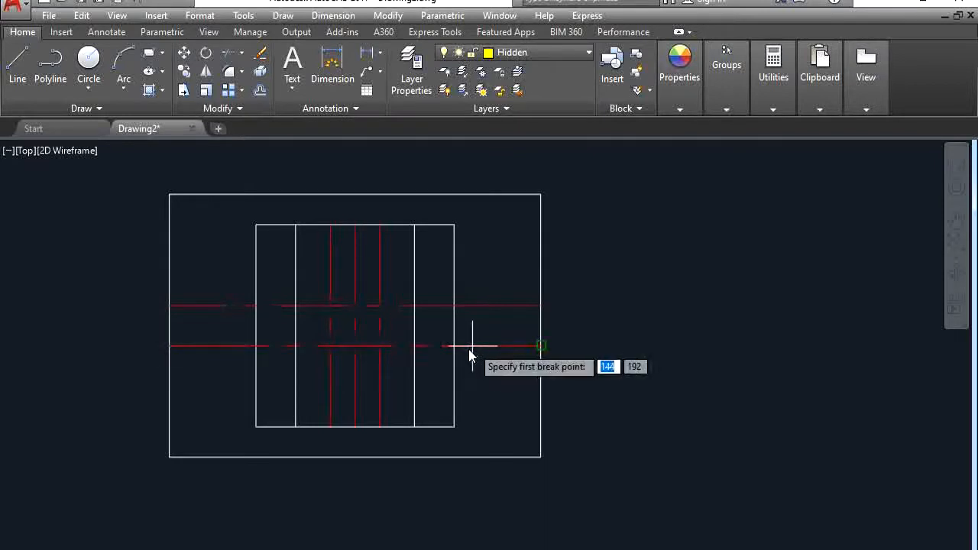
left_click(452, 346)
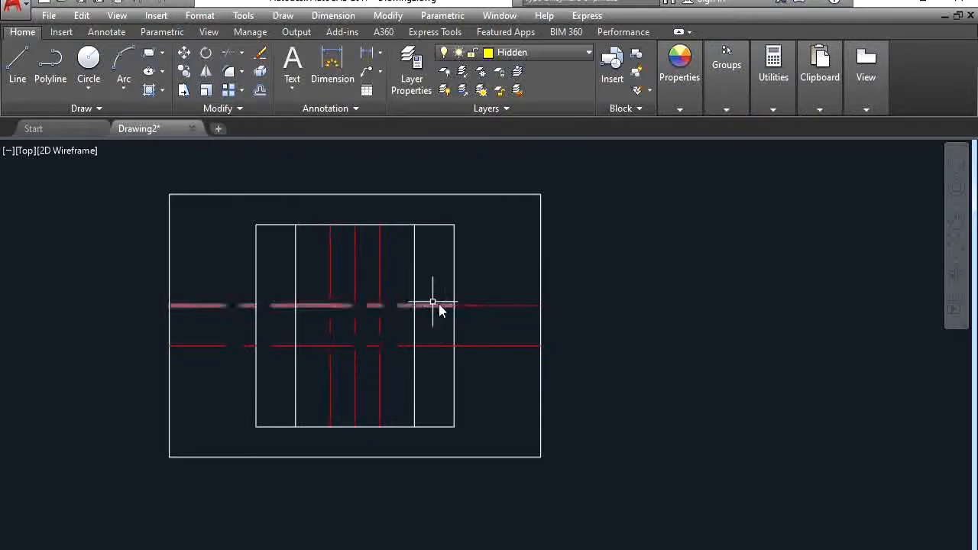
- Break the top view's two horizontal lines at the block's left edge with Break at Point
left_click(242, 108)
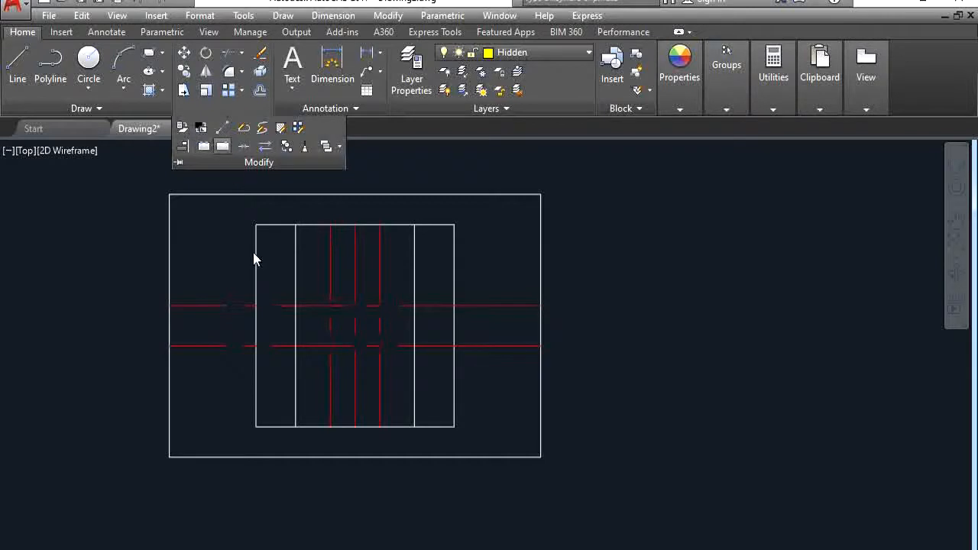
left_click(288, 306)
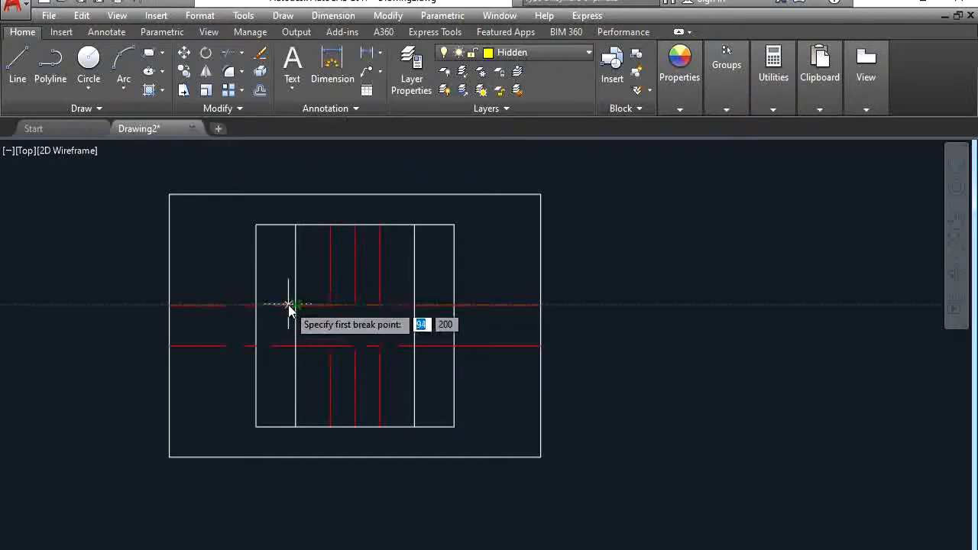
left_click(254, 302)
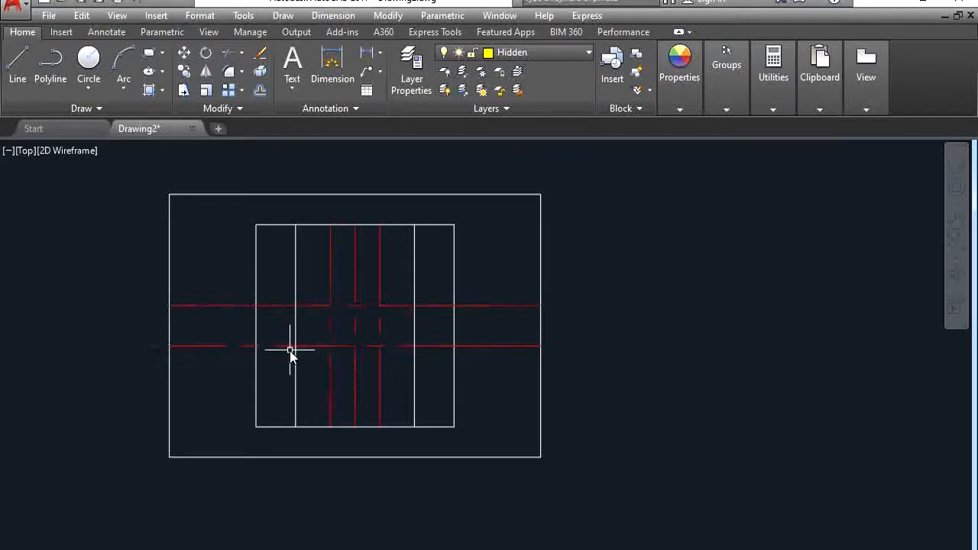
left_click(215, 112)
left_click(226, 146)
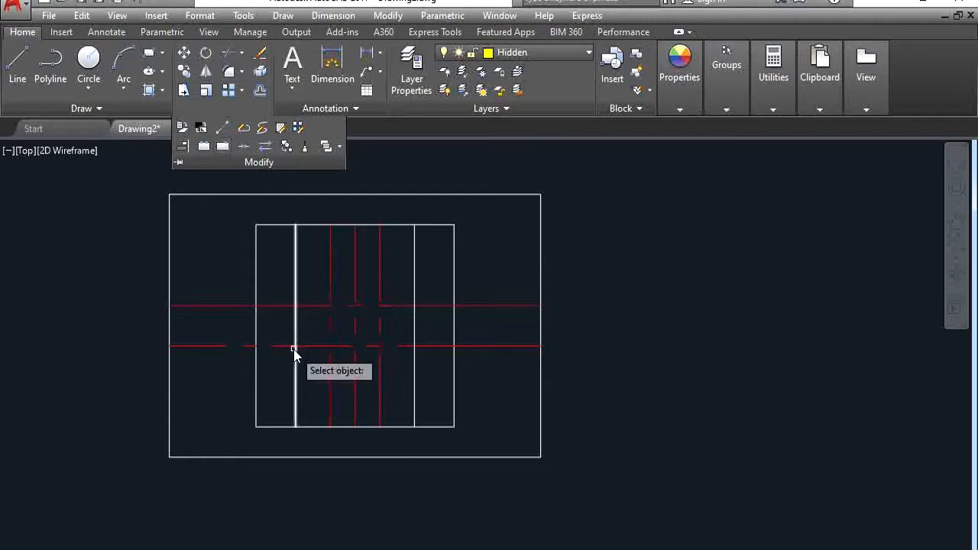
left_click(289, 346)
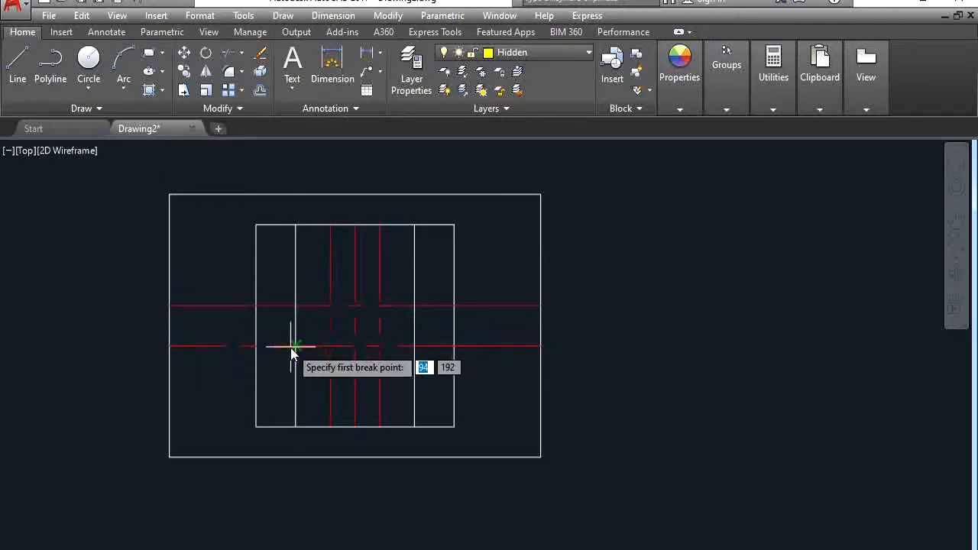
key("Escape")
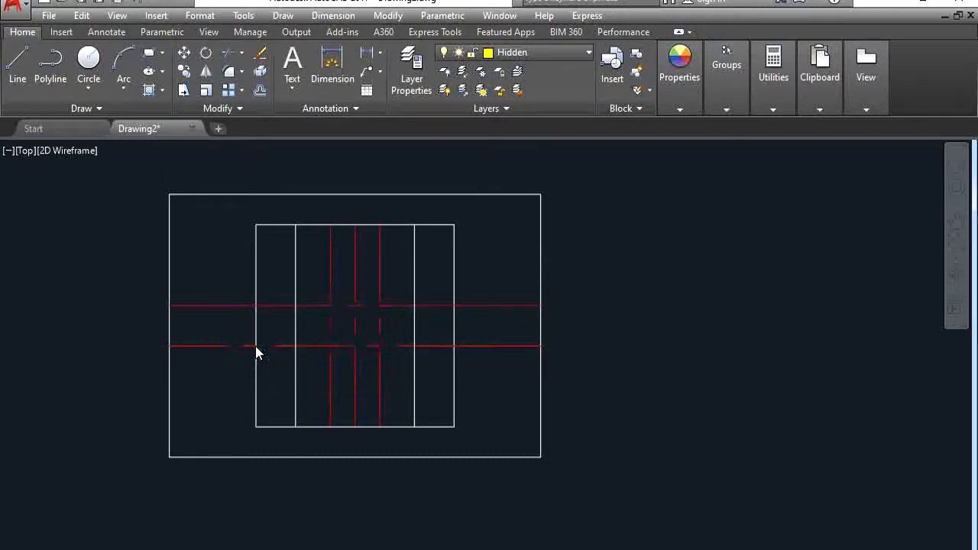
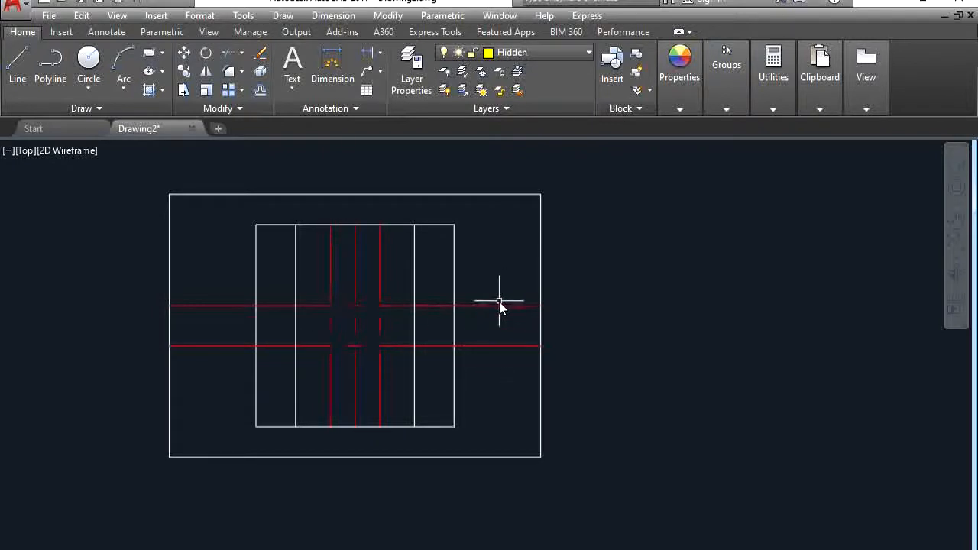
- Move the four horizontal line segments between the block and the outer rectangle in the top view to layer 0
left_click(504, 374)
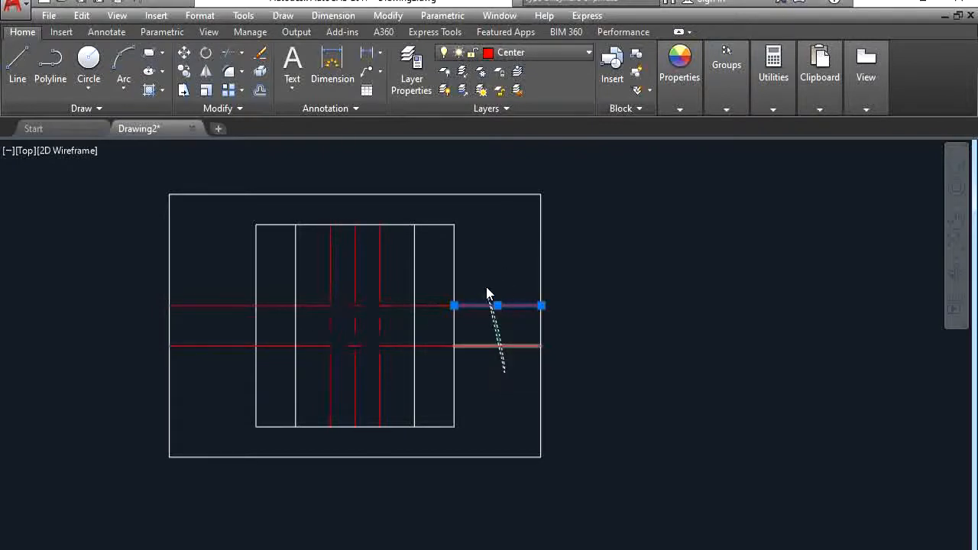
left_click(486, 287)
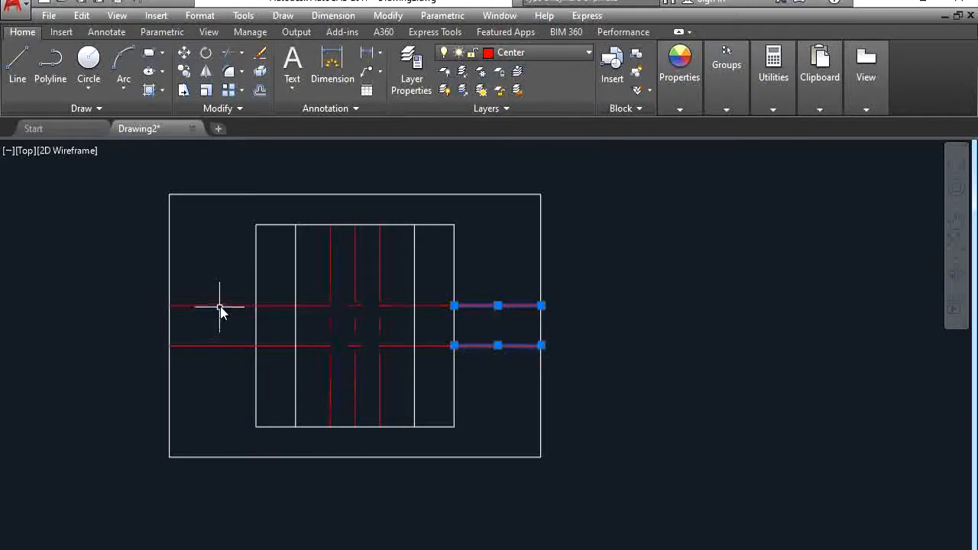
left_click(225, 346)
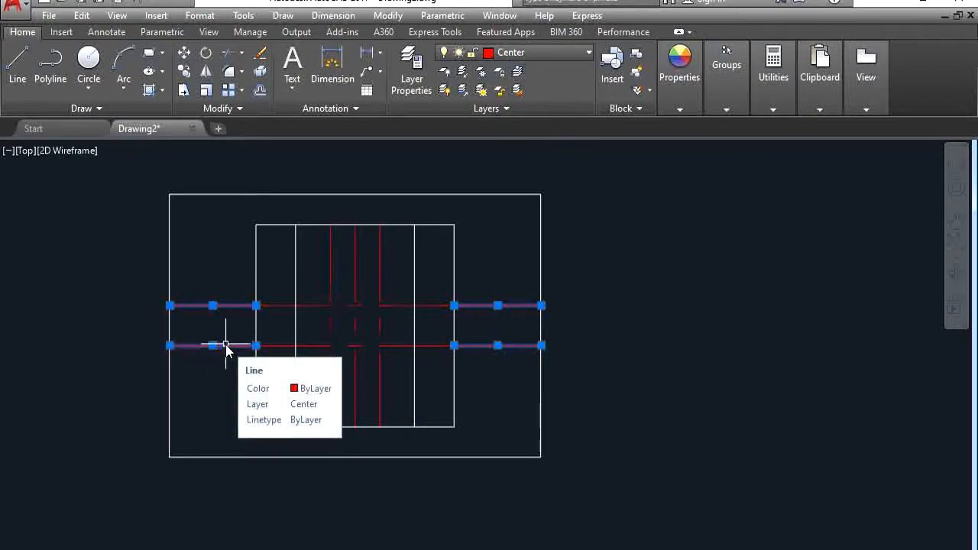
left_click(535, 52)
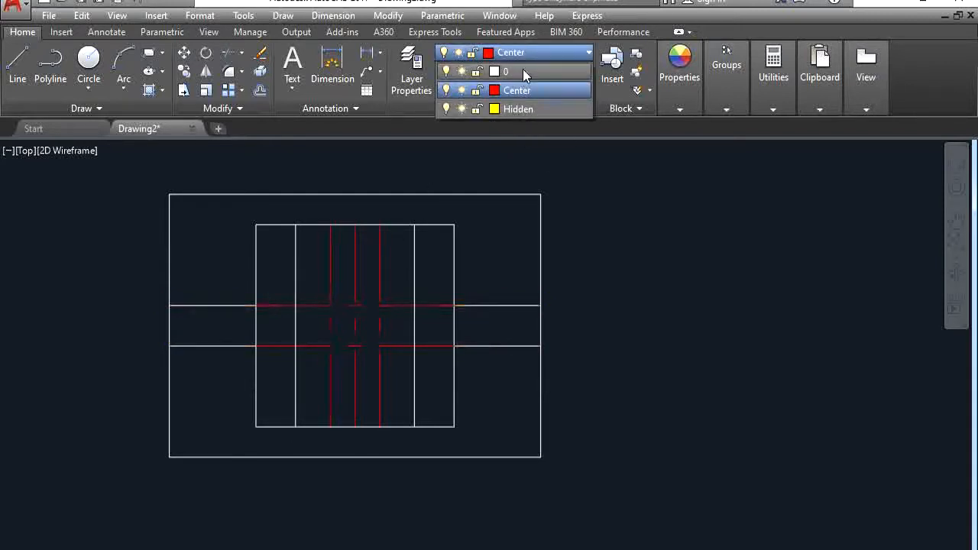
left_click(523, 70)
key("Escape")
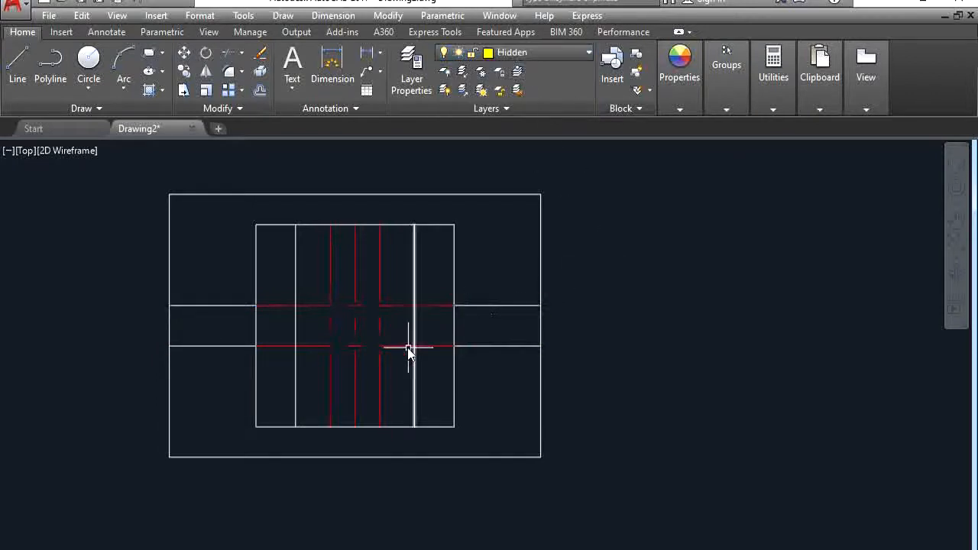
- Move the block's two inner horizontal lines and the two vertical lines beside the top view's centerline to the Hidden layer
left_click(432, 347)
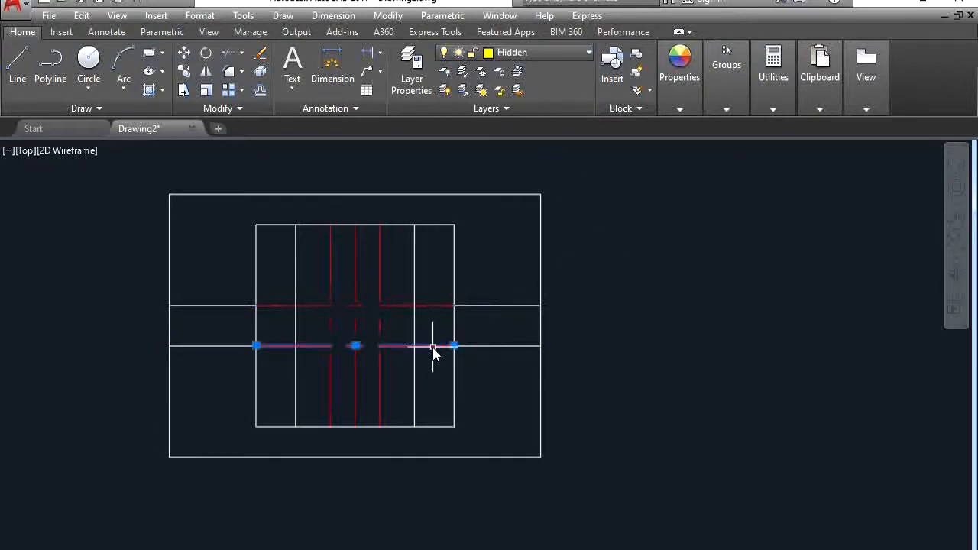
left_click(387, 305)
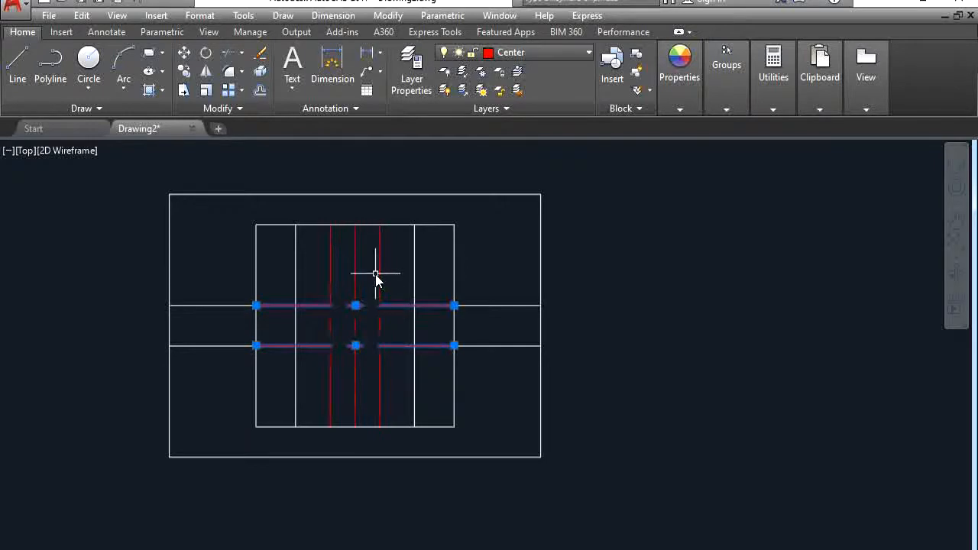
left_click(380, 273)
left_click(331, 273)
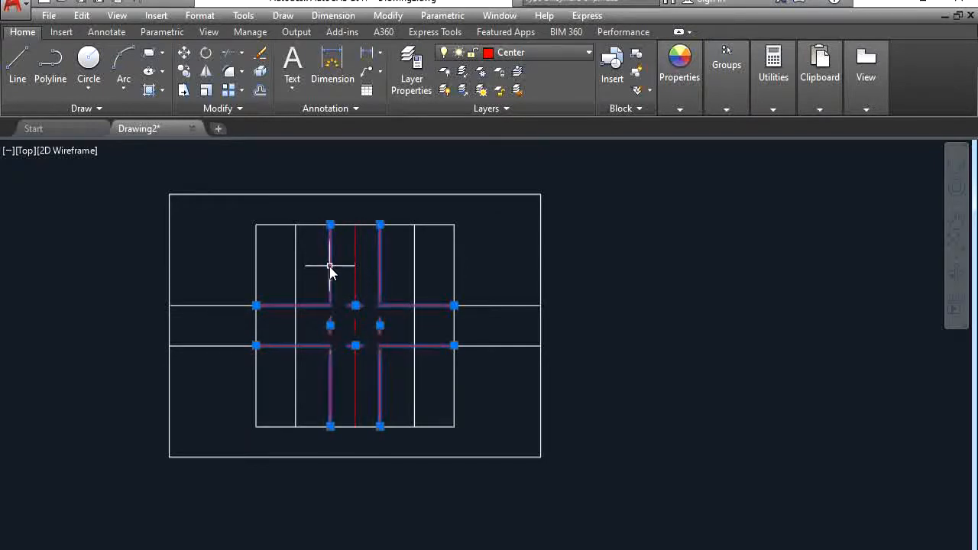
left_click(505, 52)
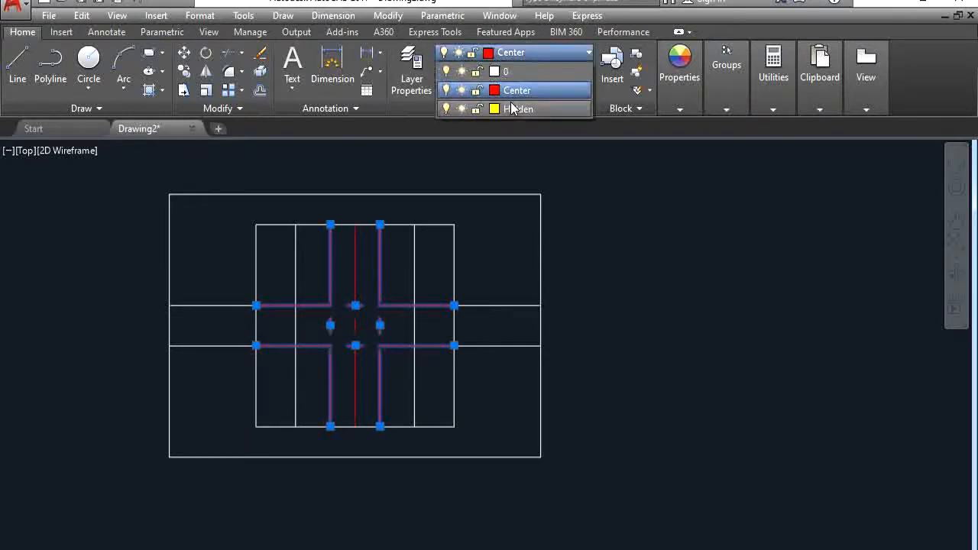
left_click(514, 109)
key("Escape")
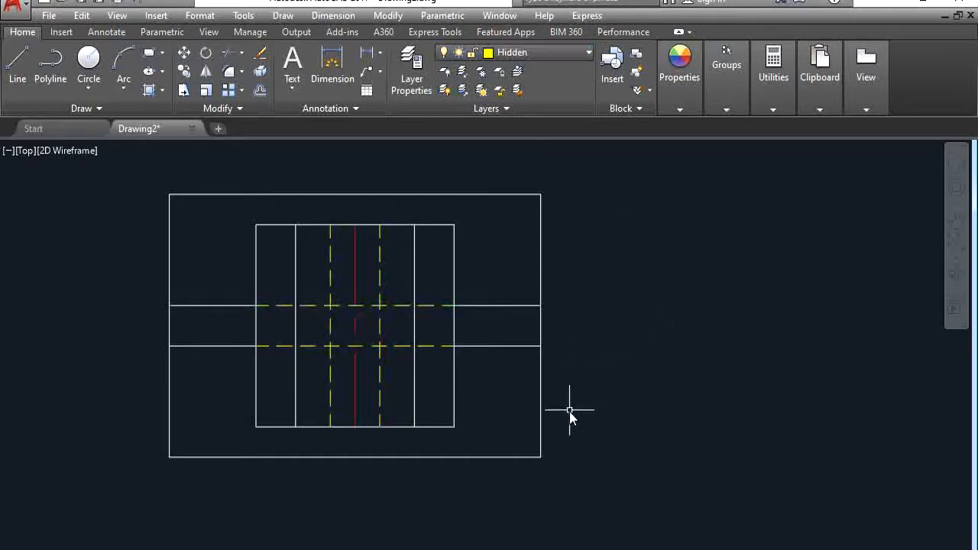
- Trim away the upper halves of the front view's two concentric circles above the horizontal line
scroll(566, 419, "down", 2)
middle_click_drag(569, 518, 483, 404)
scroll(483, 404, "up", 1)
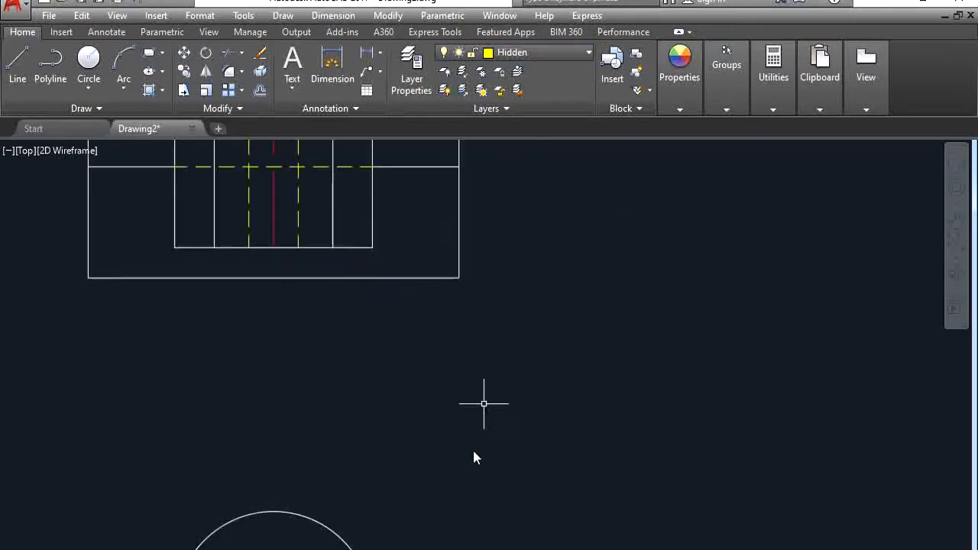
scroll(367, 398, "down", 1)
middle_click_drag(367, 397, 421, 299)
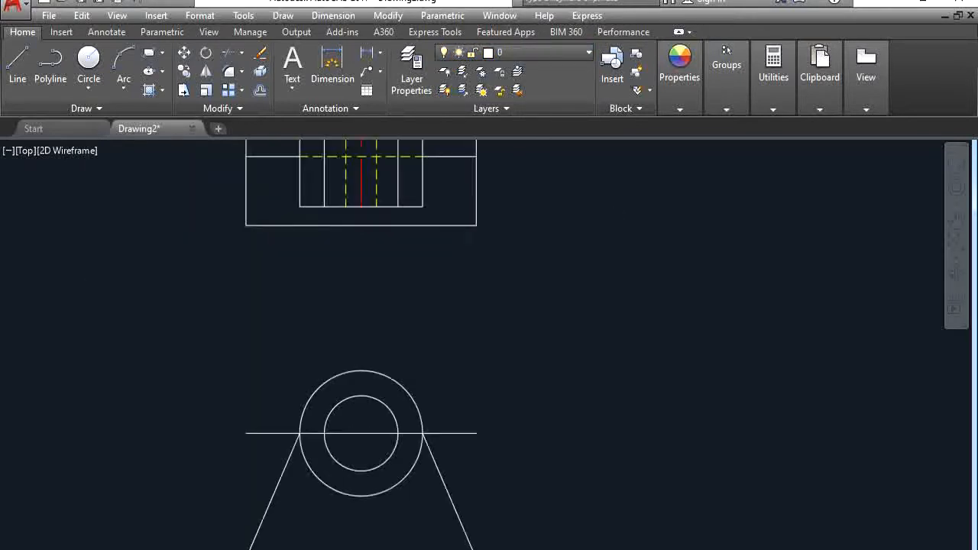
scroll(380, 535, "down", 1)
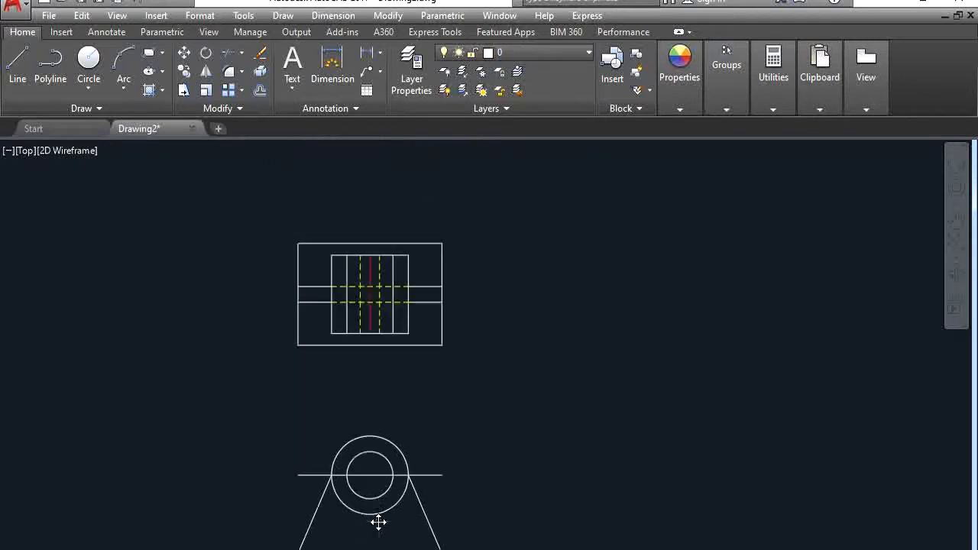
scroll(394, 481, "up", 2)
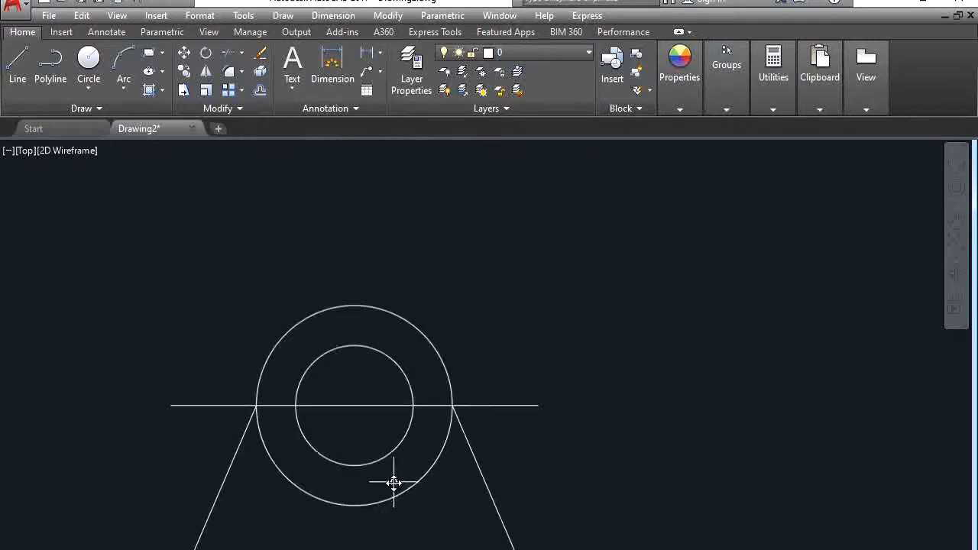
left_click(229, 54)
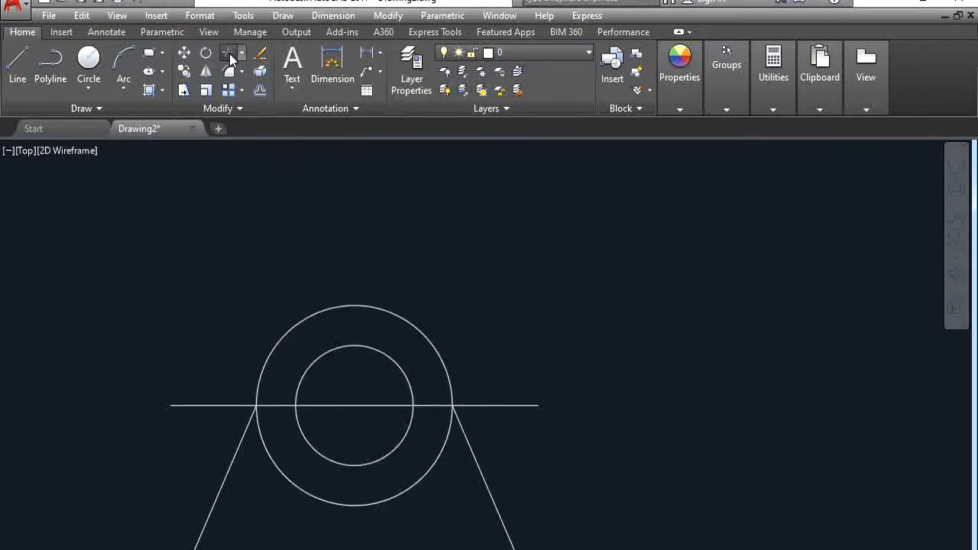
left_click(442, 453)
left_click(406, 434)
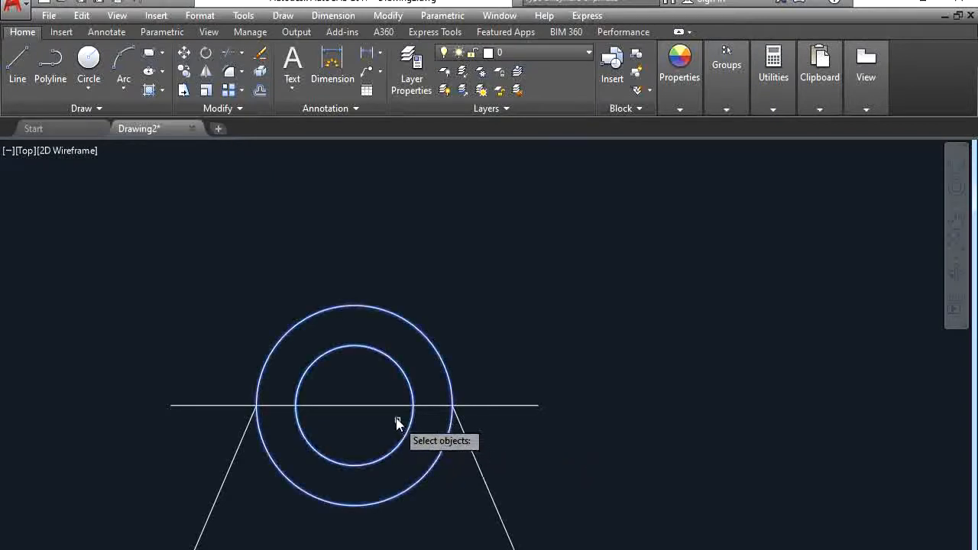
left_click(393, 408)
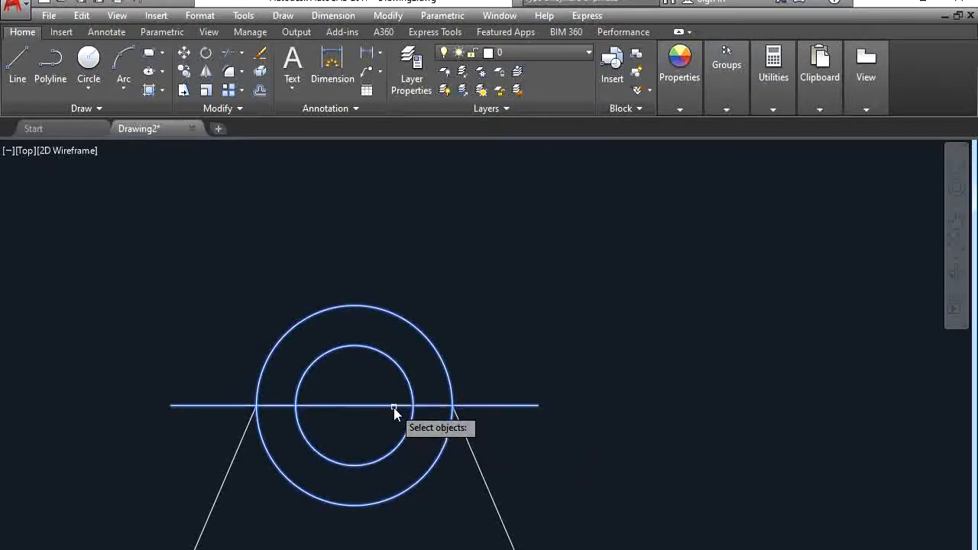
key("Return")
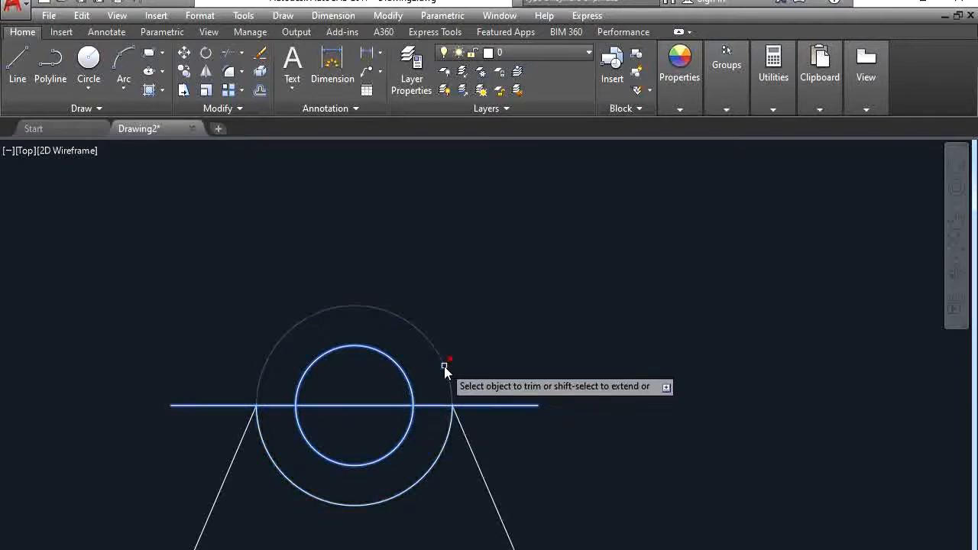
left_click(445, 367)
left_click(406, 374)
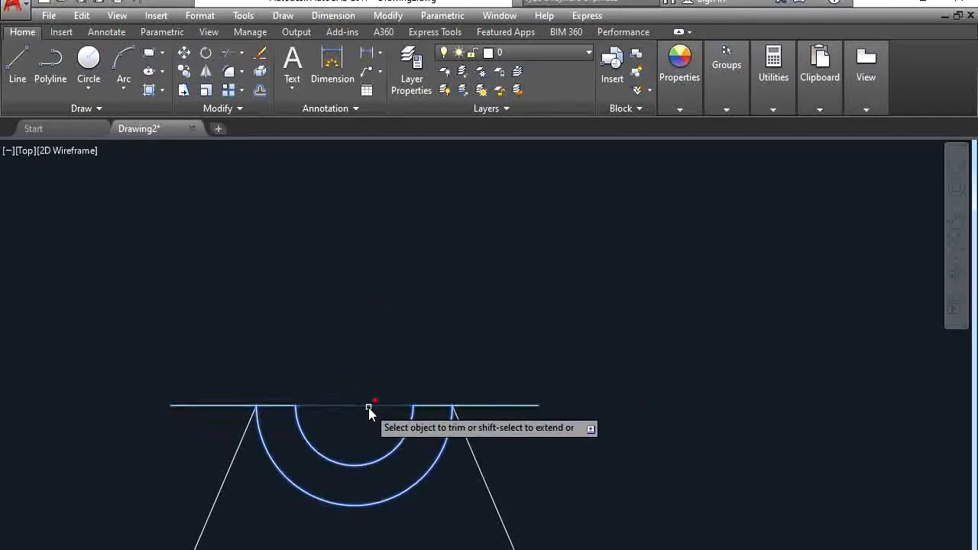
- Trim the front view's horizontal line inside the inner arc and beyond both ends of the outer arc
left_click(369, 408)
left_click(488, 403)
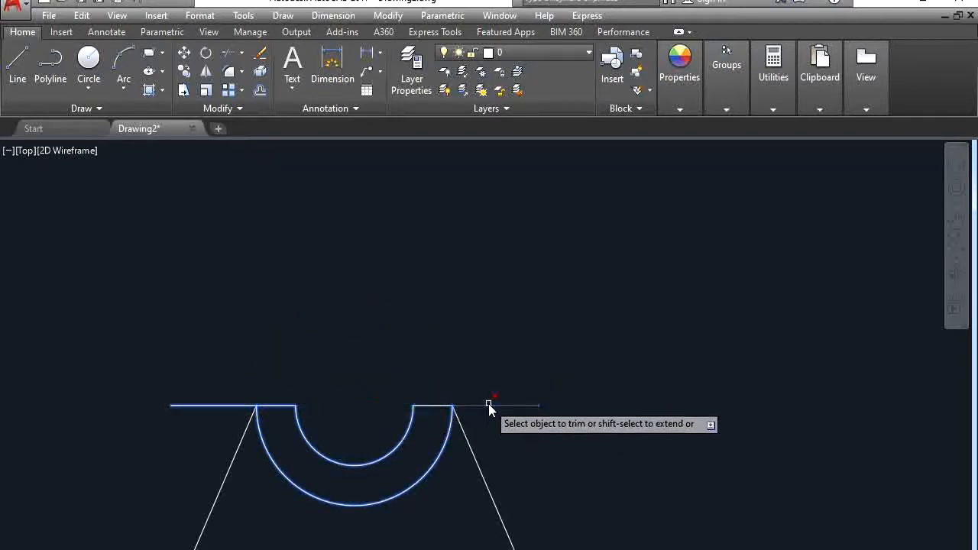
left_click(221, 405)
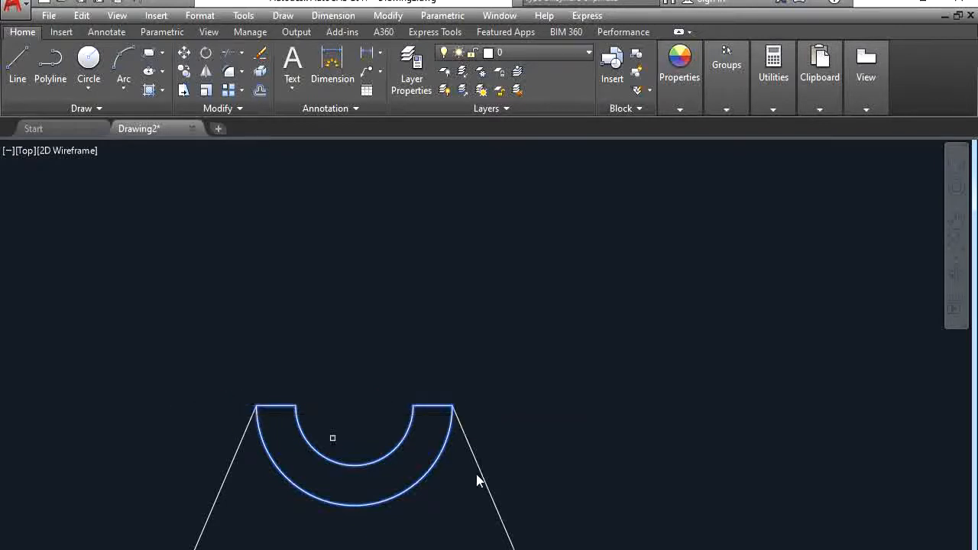
key("Escape")
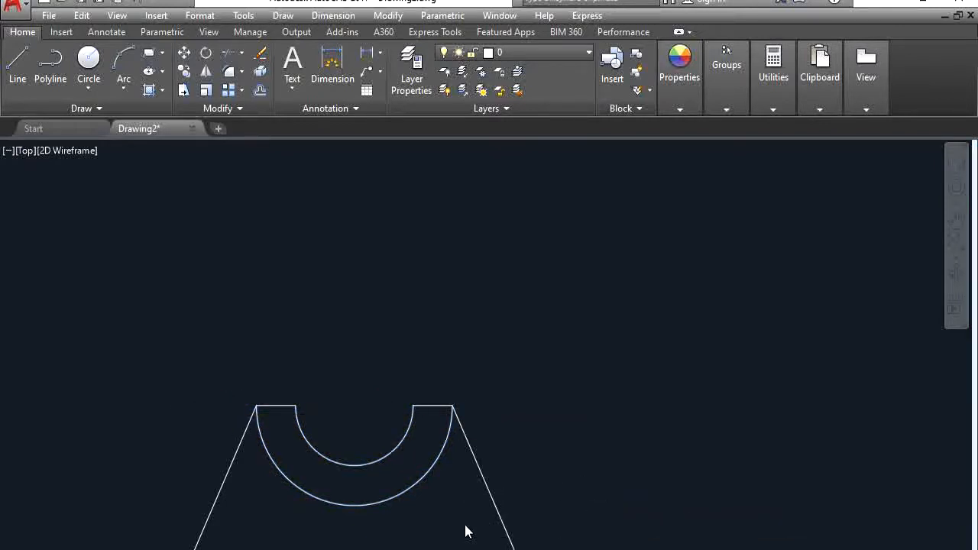
- Draw a vertical line from the front view's outer arc perpendicular to the base, aligned with the top view's right hidden vertical line
key("alt+Tab")
key("alt+Tab")
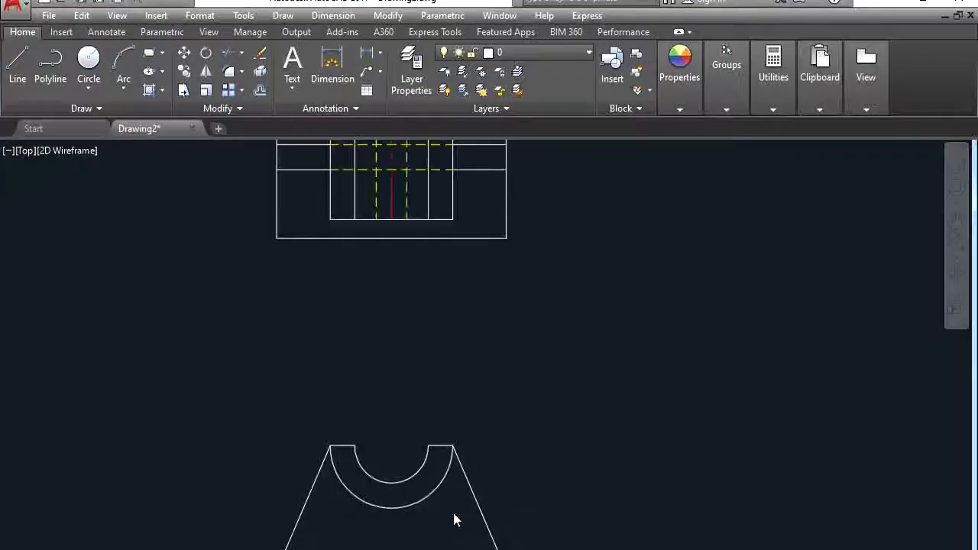
scroll(454, 518, "down", 3)
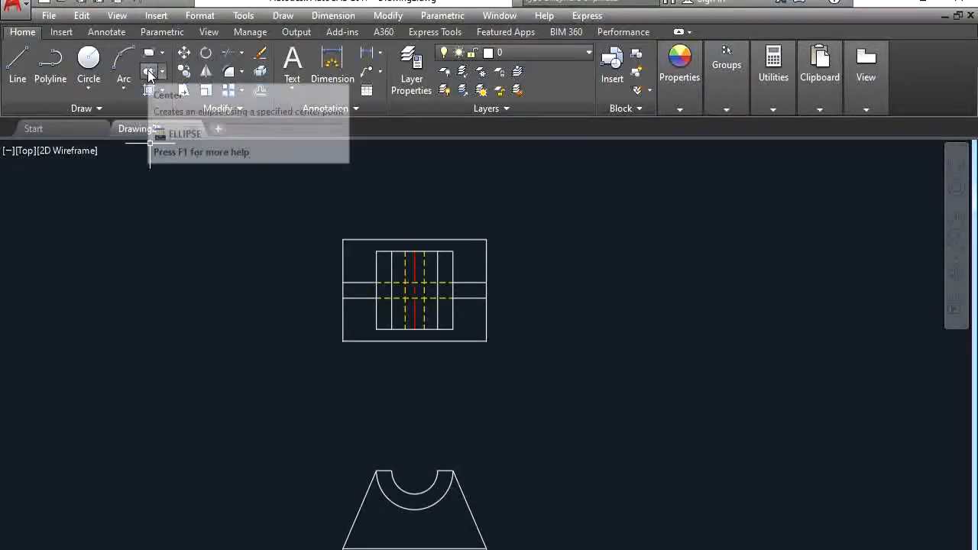
left_click(17, 68)
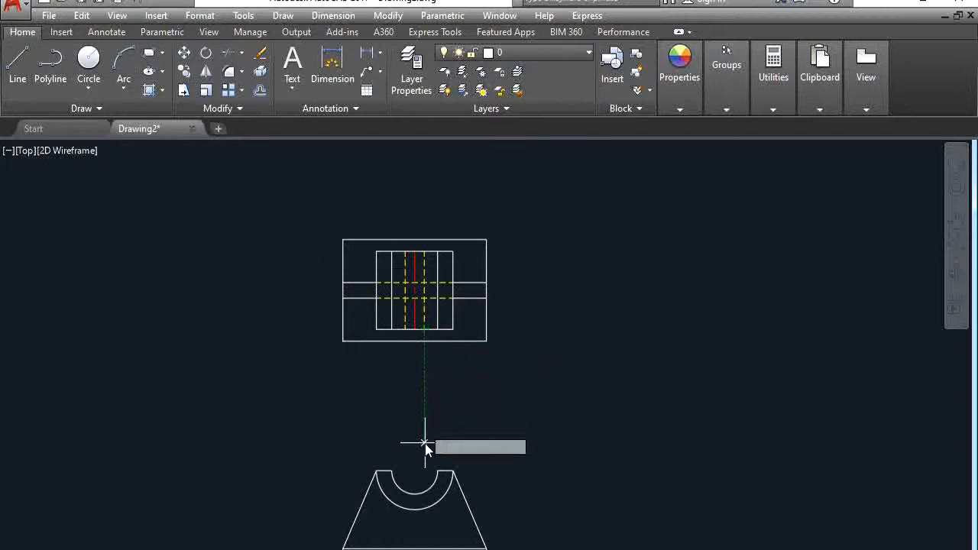
left_click(424, 507)
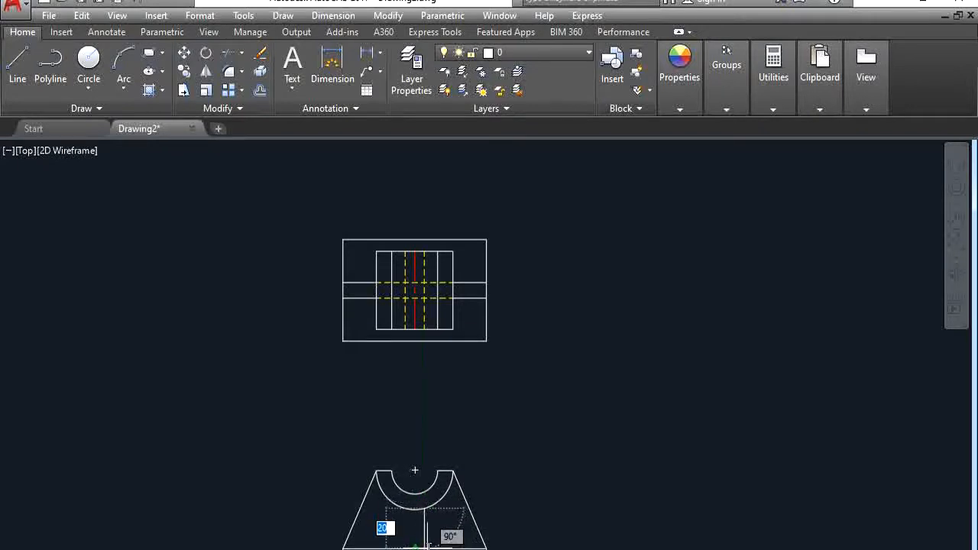
scroll(426, 545, "up", 4)
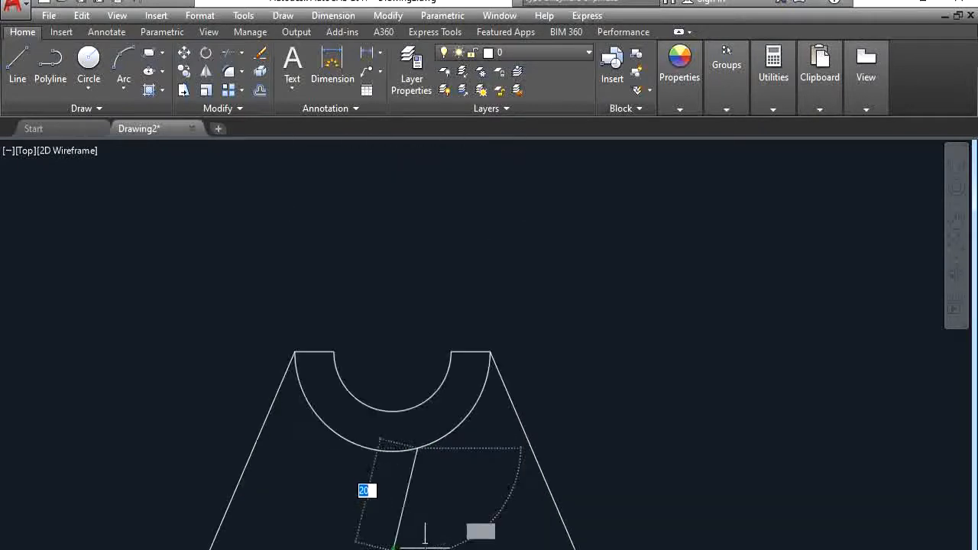
right_click(419, 546, "shift")
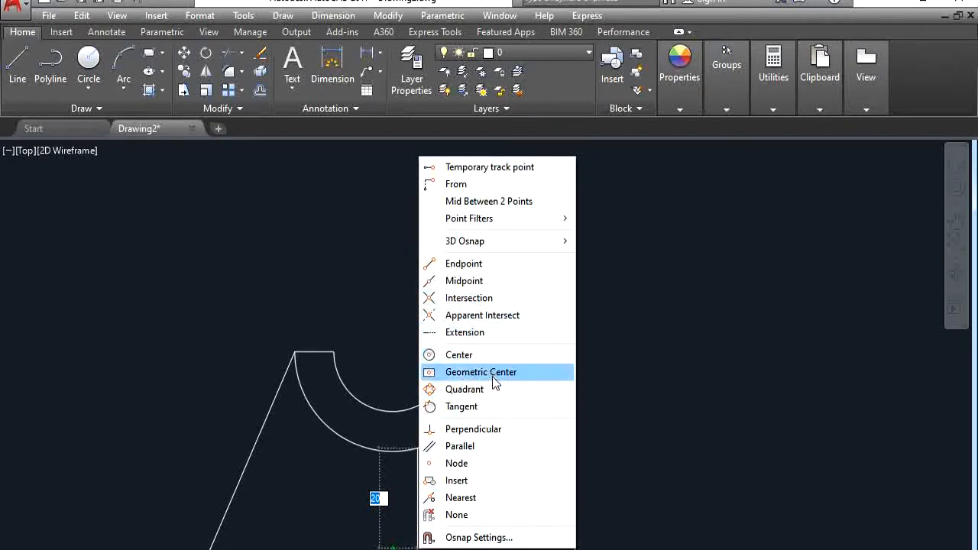
left_click(498, 430)
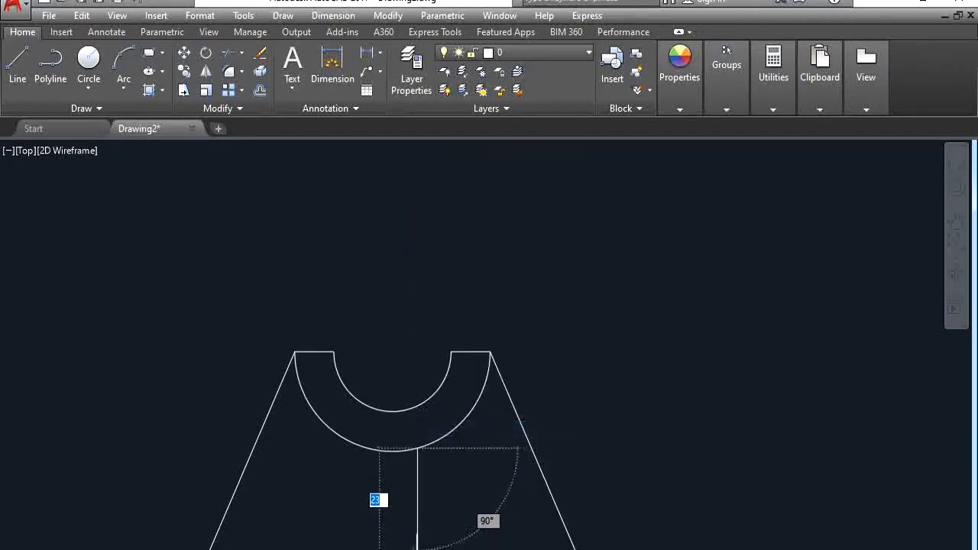
left_click(413, 545)
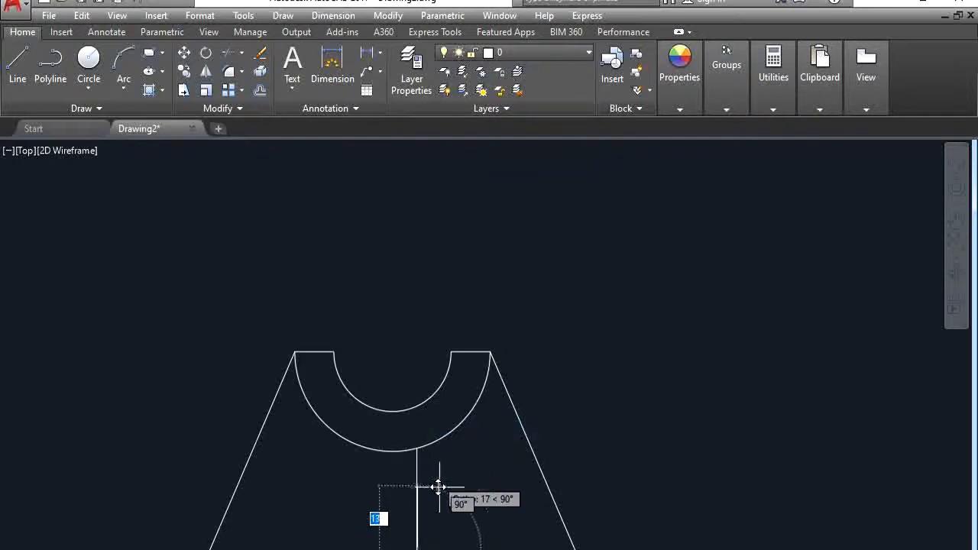
key("Return")
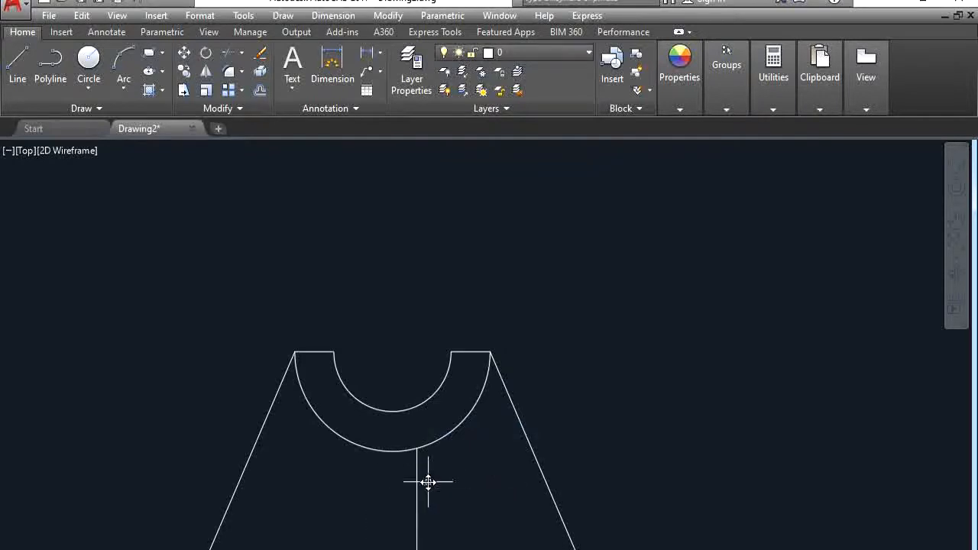
- Check Fig. 2 and offset the front view's vertical line leftward so the pair is symmetric about the arc's center
left_click(260, 90)
key("alt+Tab")
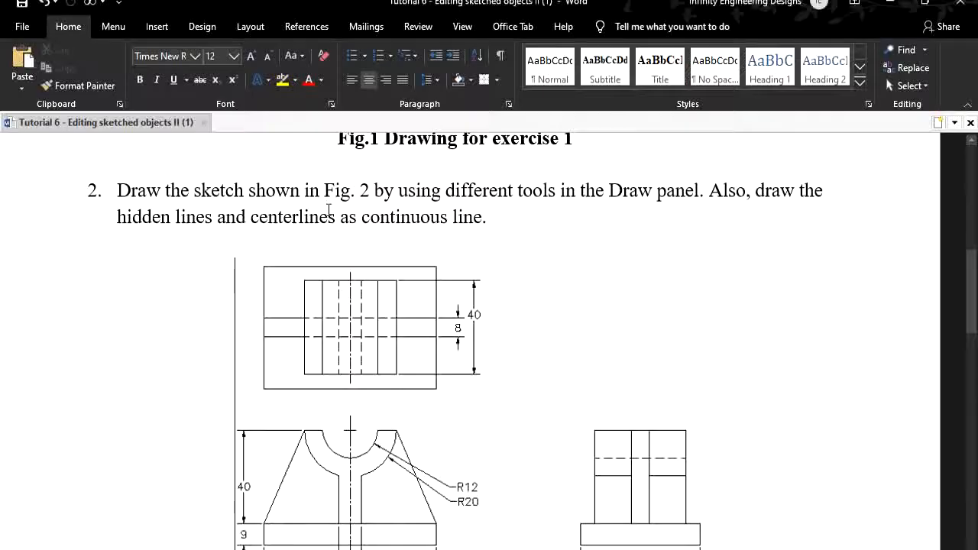
key("alt+Tab")
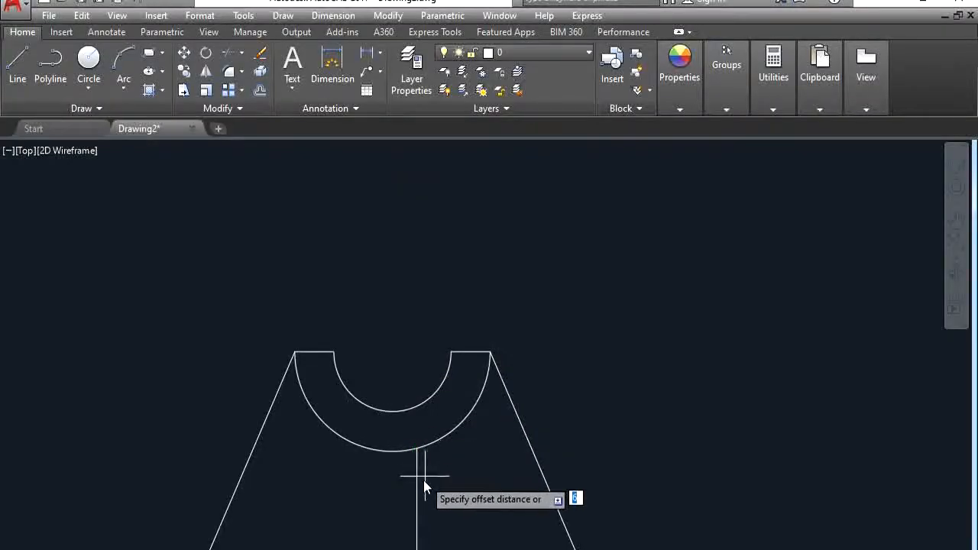
left_click(295, 352)
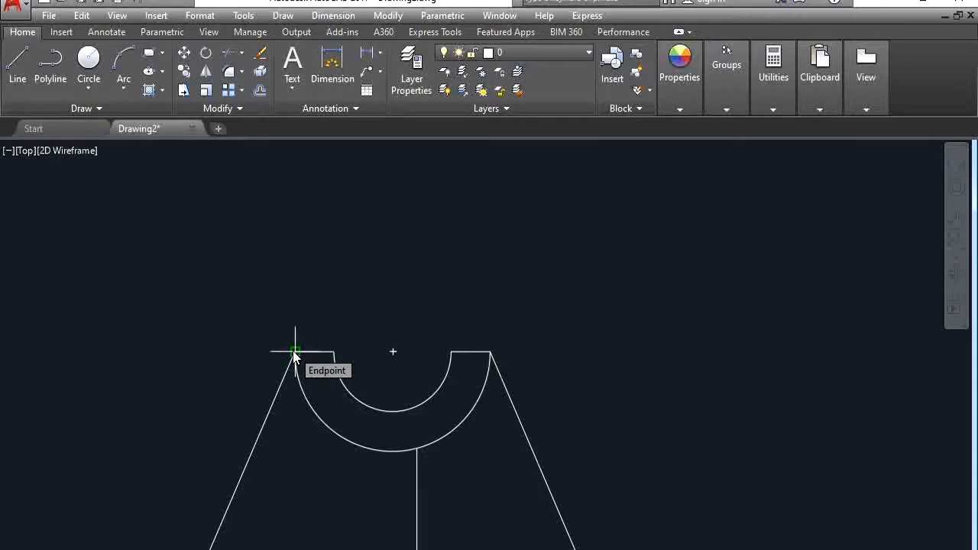
type("13")
key("Return")
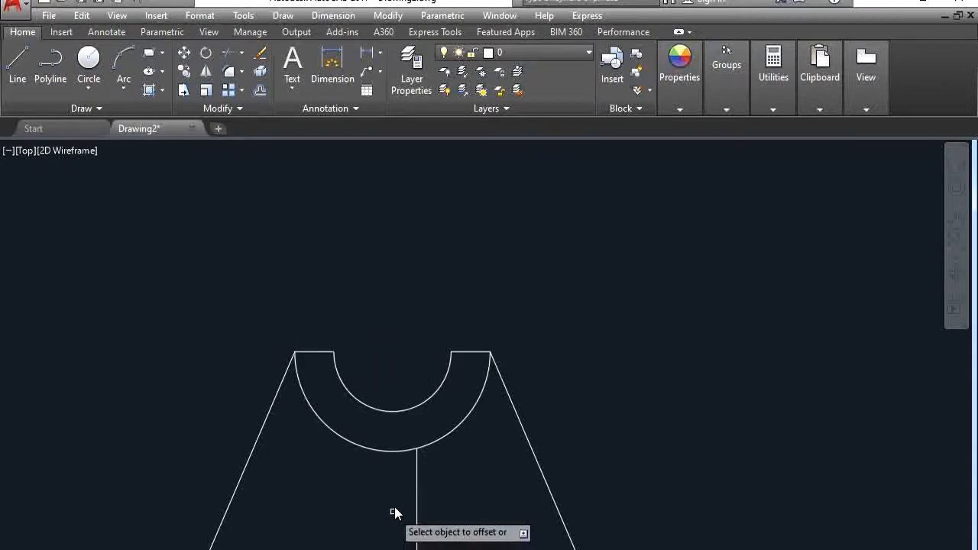
left_click(416, 498)
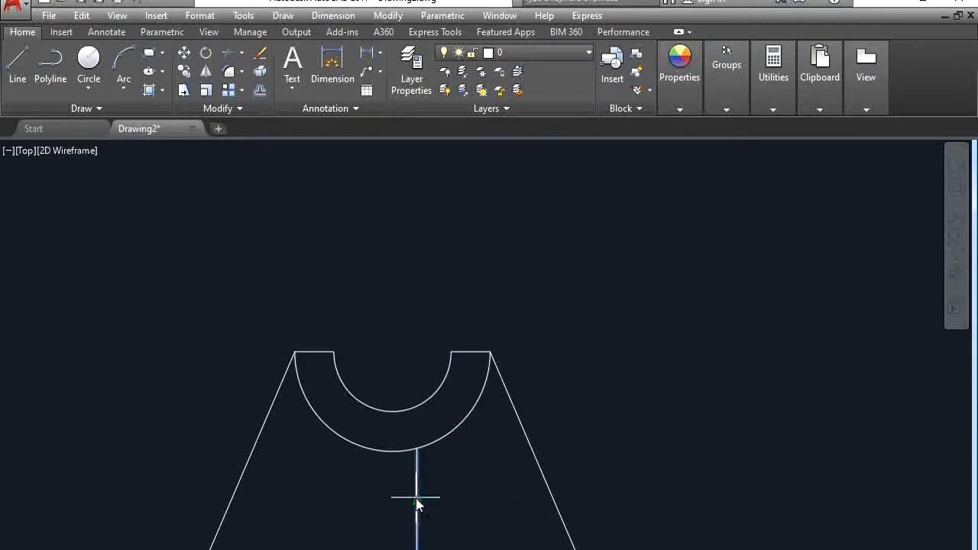
left_click(364, 499)
scroll(416, 444, "up", 6)
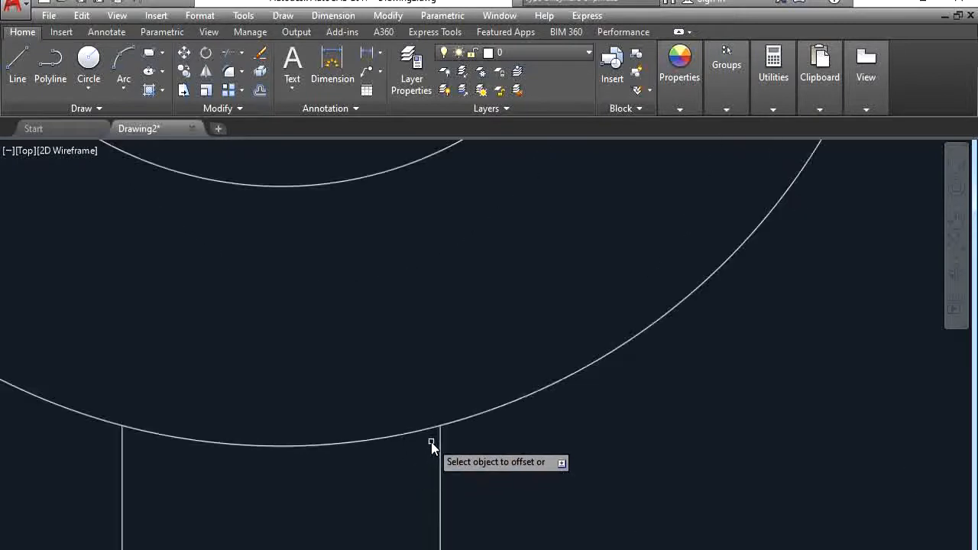
scroll(431, 442, "down", 5)
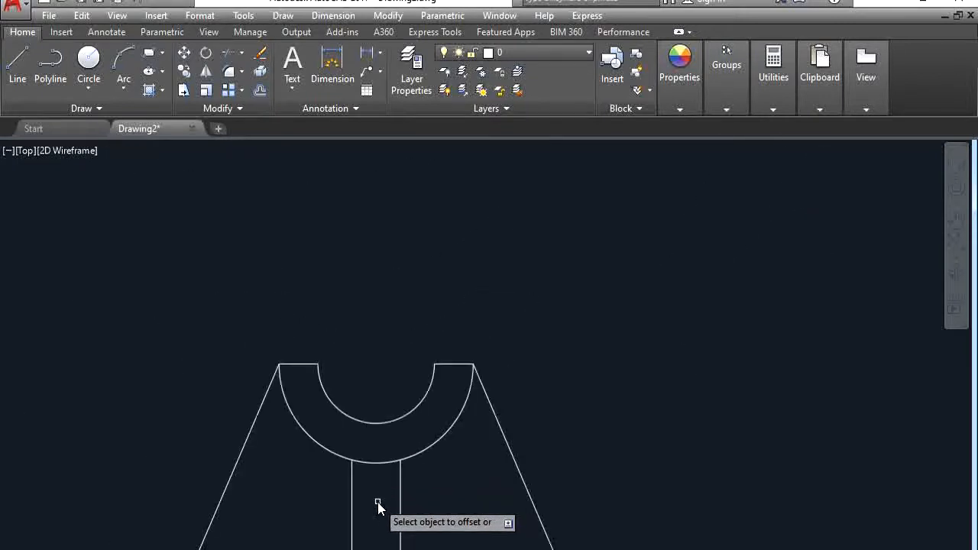
- Trim the front view's outer arc between the two vertical lines
left_click(231, 54)
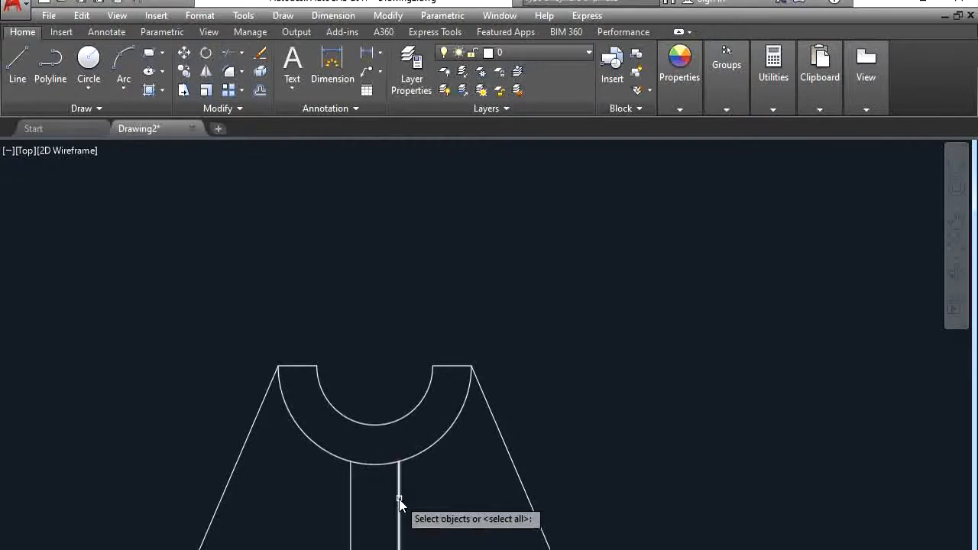
left_click(398, 502)
left_click(350, 508)
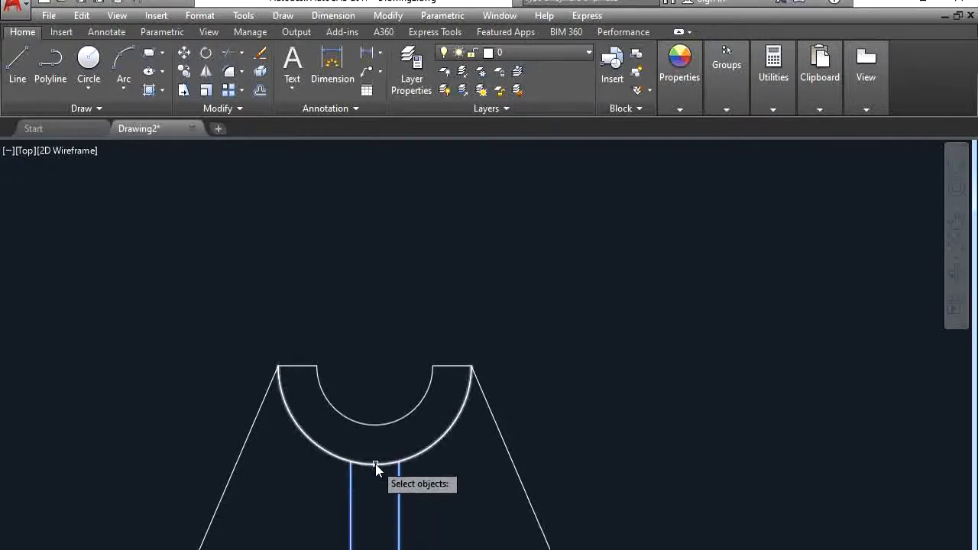
left_click(377, 472)
key("Return")
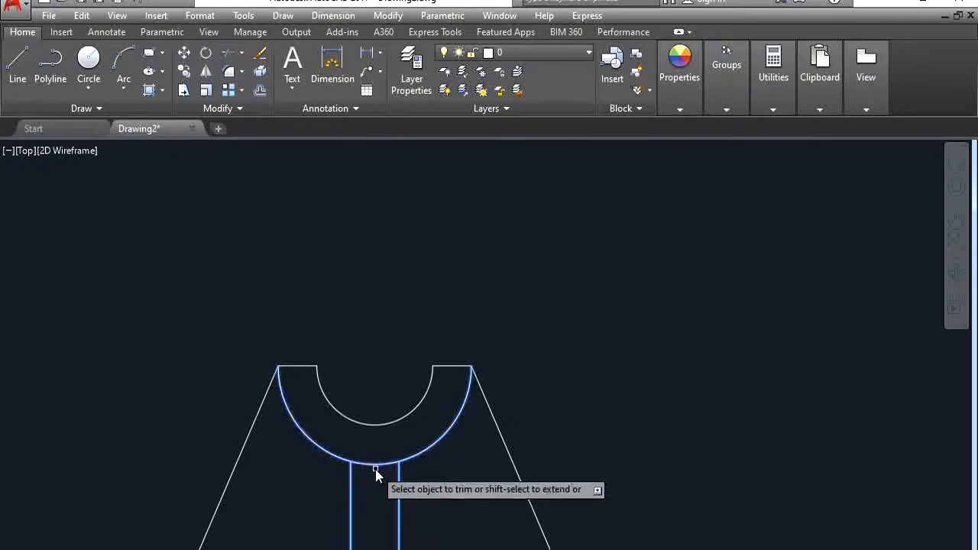
left_click(372, 465)
scroll(396, 443, "up", 4)
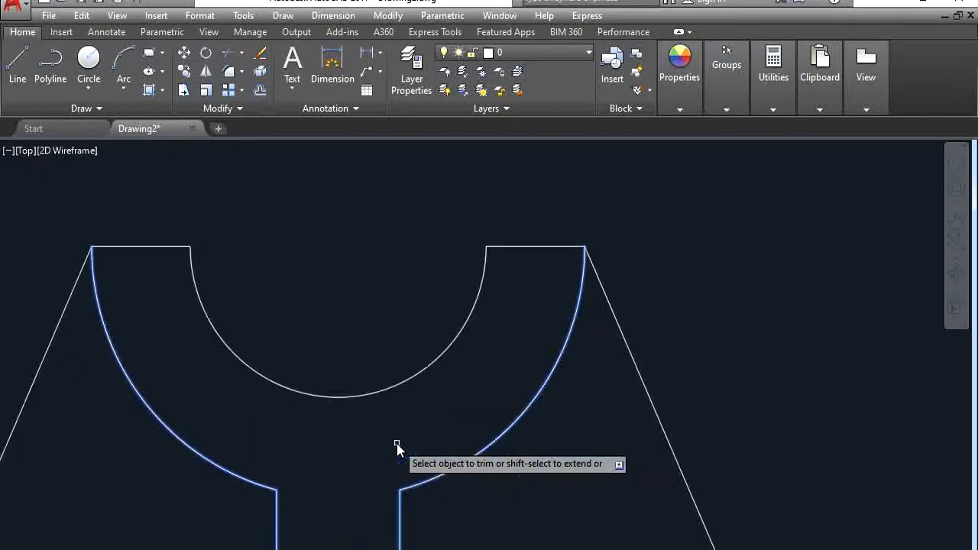
scroll(397, 443, "down", 4)
scroll(396, 443, "down", 2)
key("Escape")
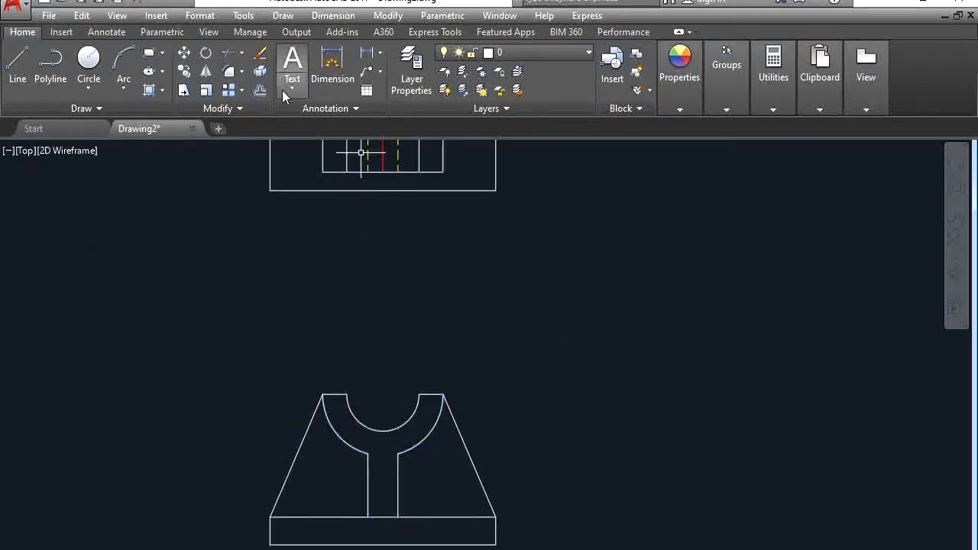
- On the Center layer, draw the front view's vertical centerline from the arcs' center down to the base's bottom edge
left_click(549, 92)
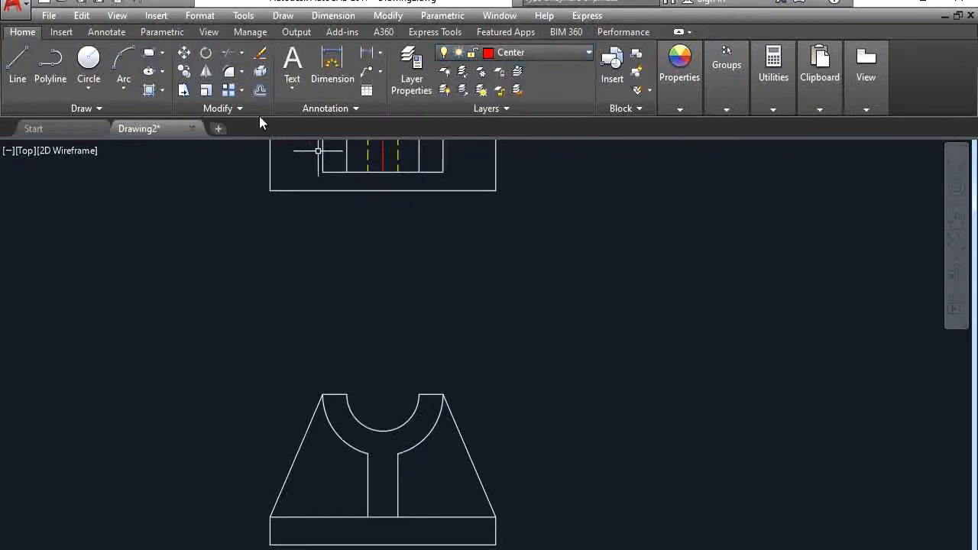
left_click(17, 61)
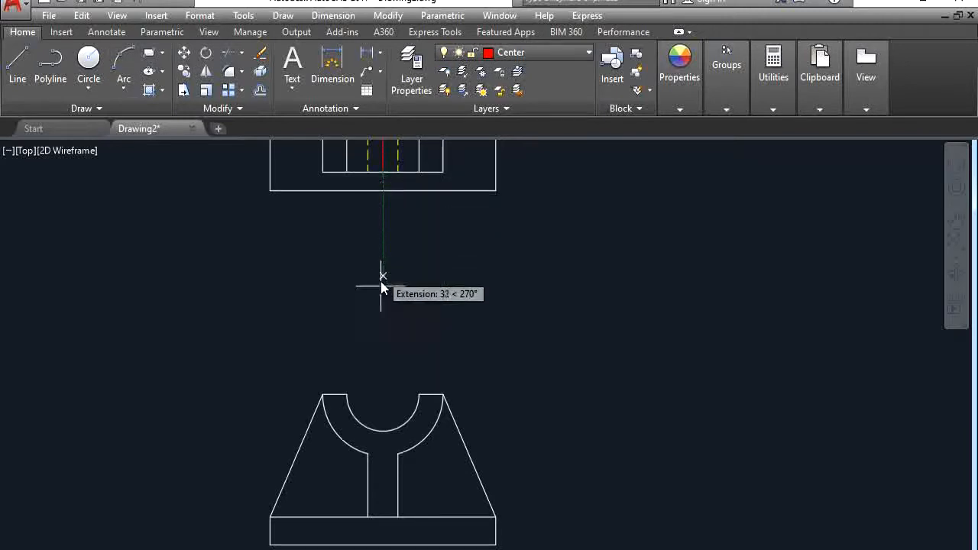
left_click(384, 394)
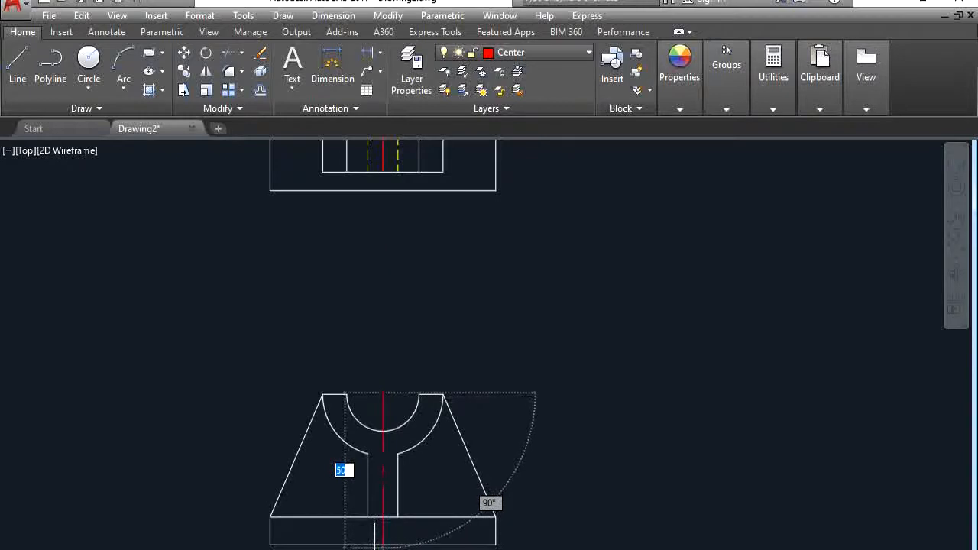
left_click(383, 546)
key("Escape")
scroll(545, 399, "down", 2)
middle_click_drag(542, 397, 347, 433)
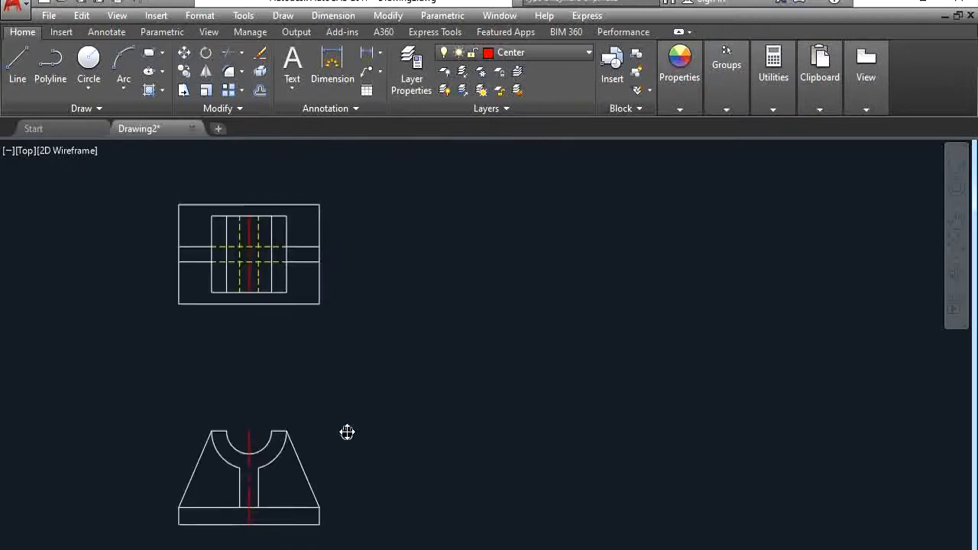
- Check Fig. 2, make Hidden the current layer and draw a horizontal projection line rightward from the front view base's lower right corner
key("alt+Tab")
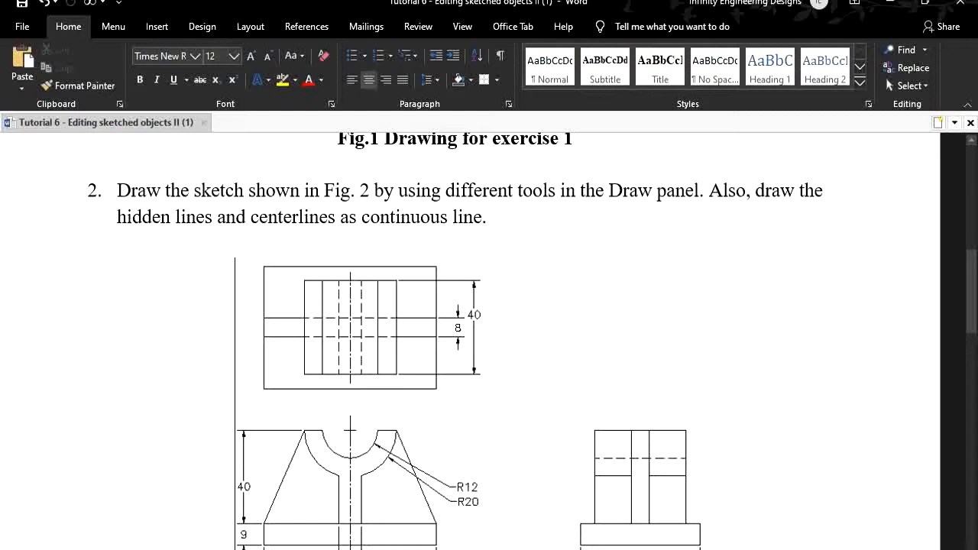
key("alt+Tab")
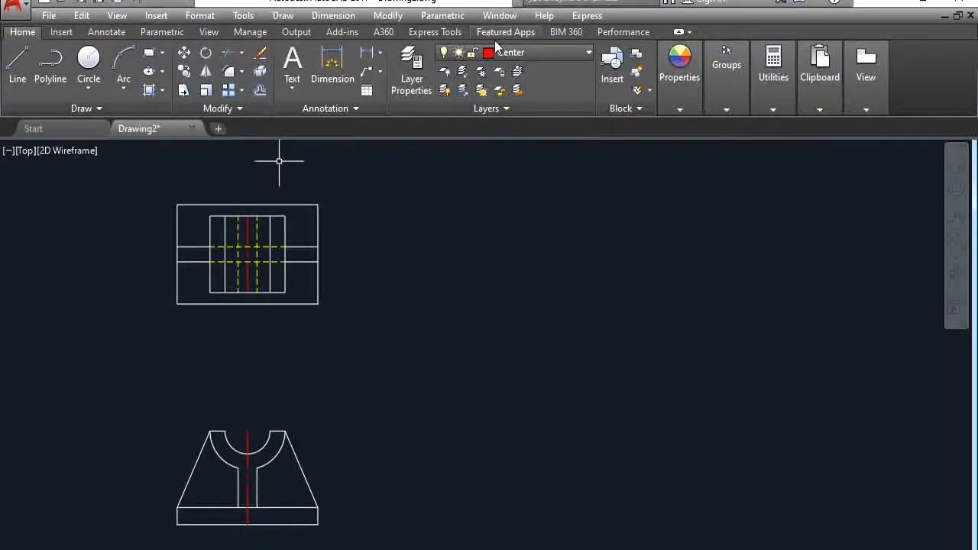
left_click(526, 52)
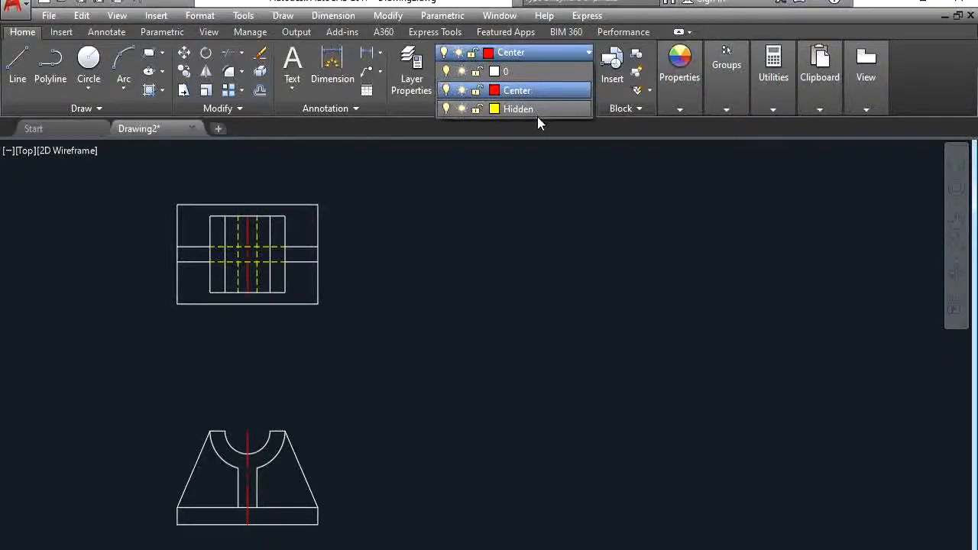
left_click(538, 114)
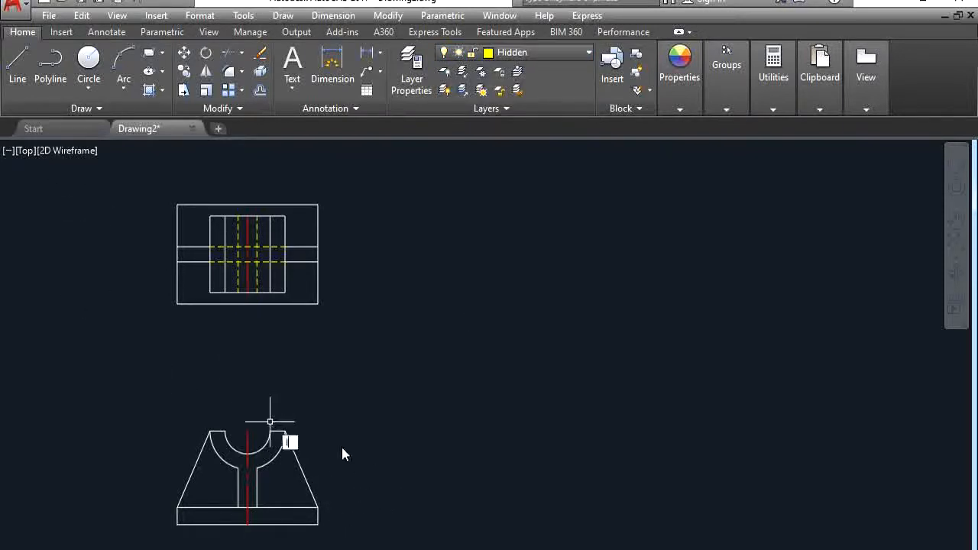
key("BackSpace")
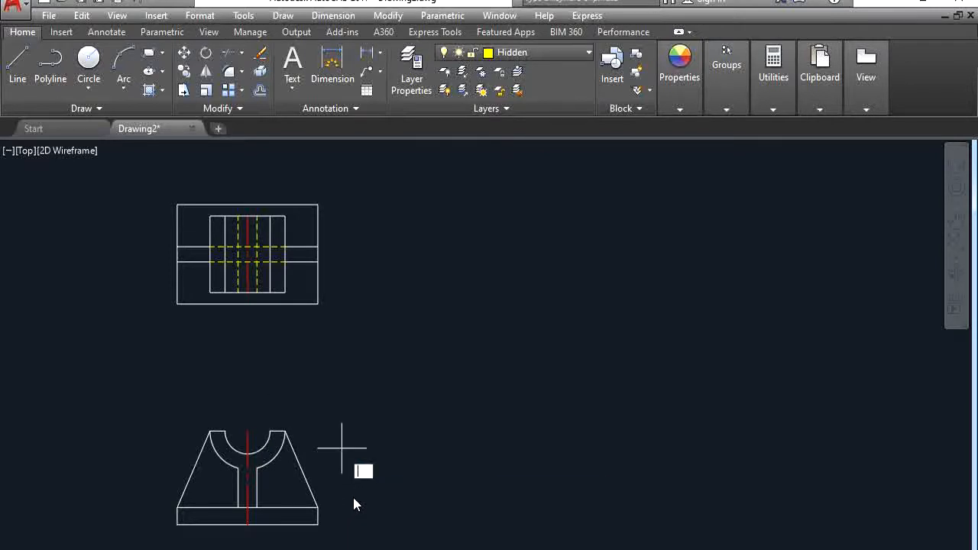
key("Return")
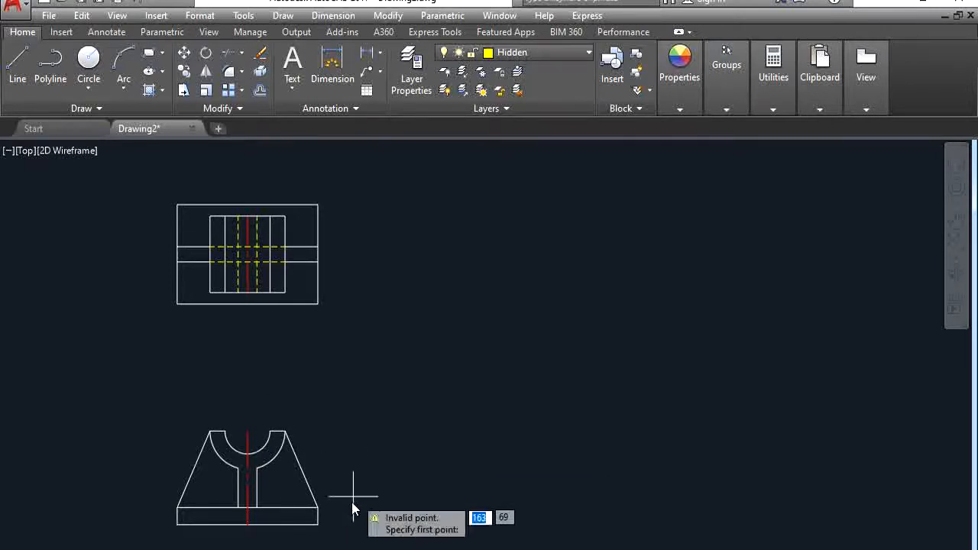
left_click(319, 525)
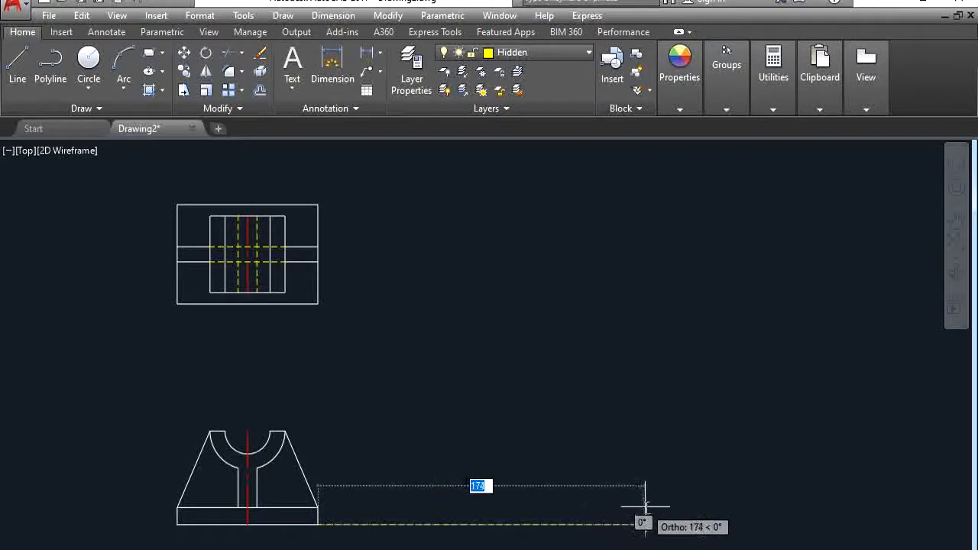
left_click(657, 524)
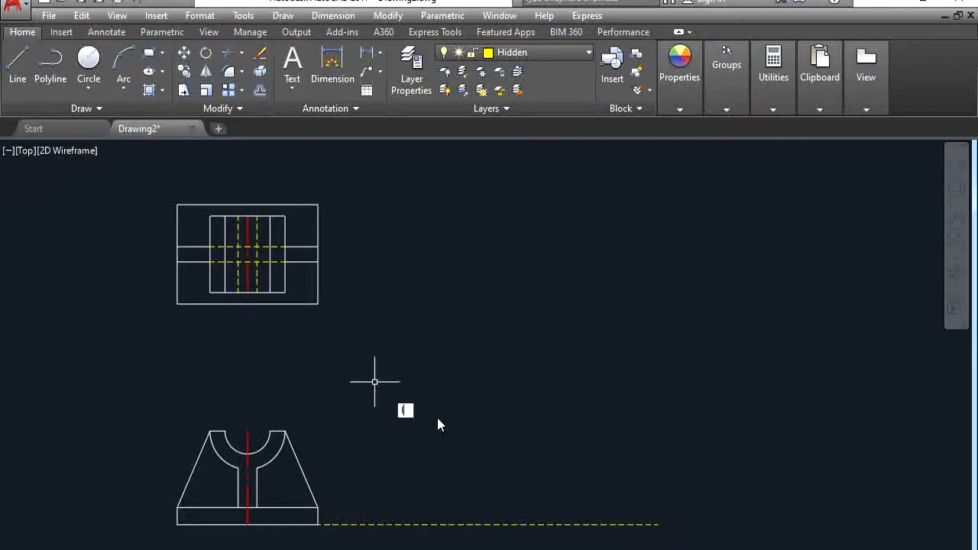
- Draw a second horizontal projection line rightward from the front view base's upper right corner, about as long as the first
key("Return")
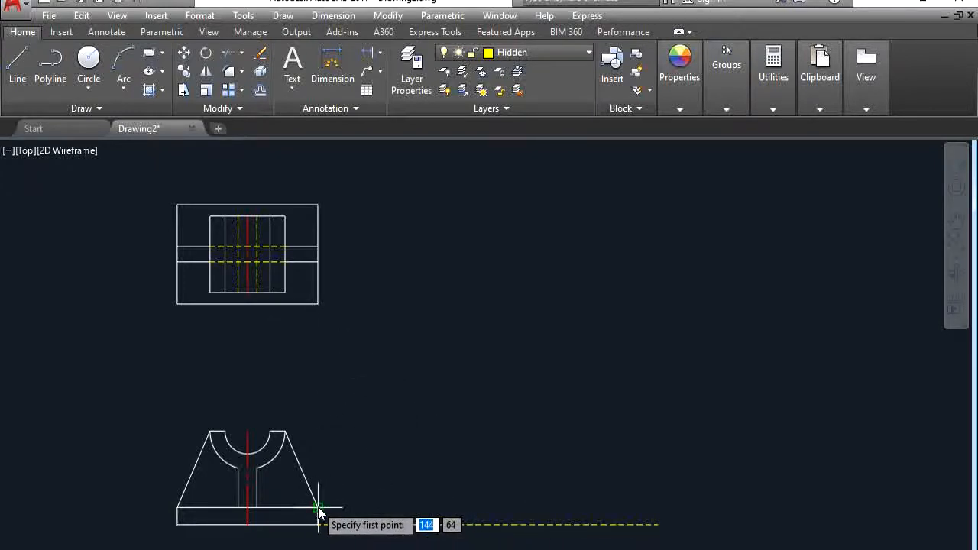
left_click(318, 508)
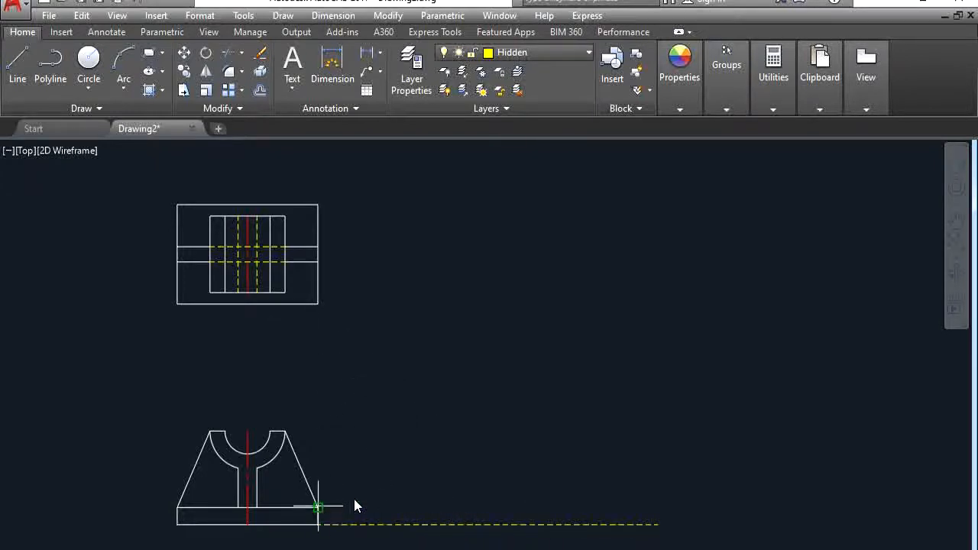
left_click(655, 508)
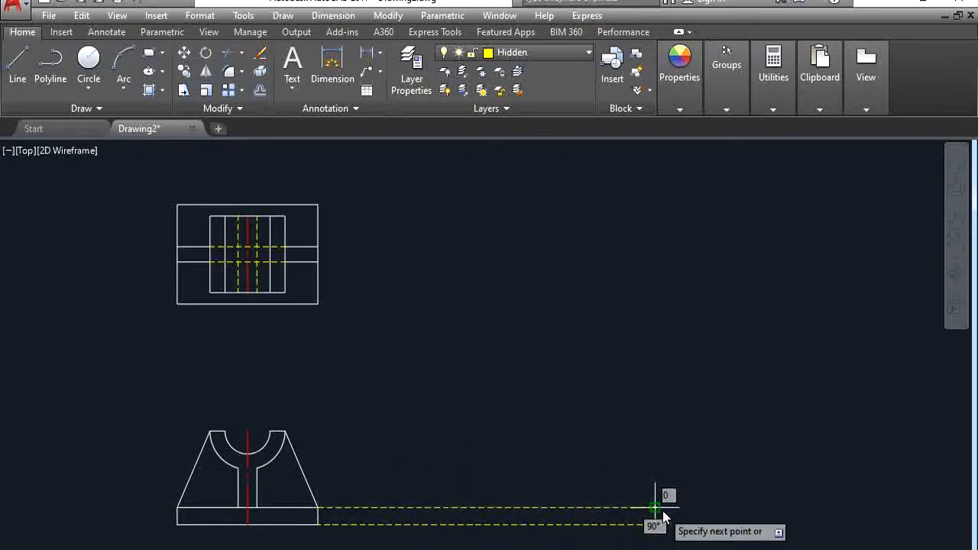
key("Return")
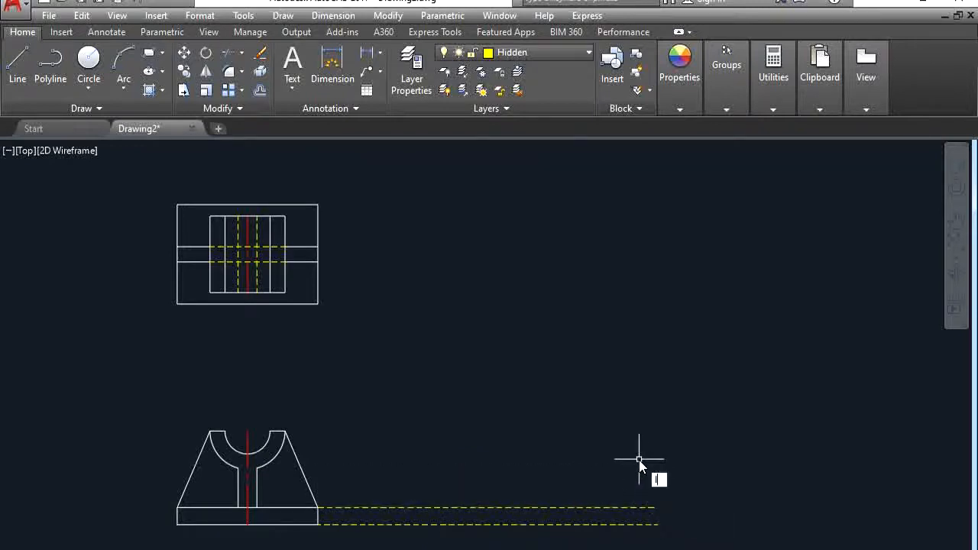
- Draw a vertical line crossing both horizontal projection lines near their right ends for the side view
key("Return")
left_click(623, 462)
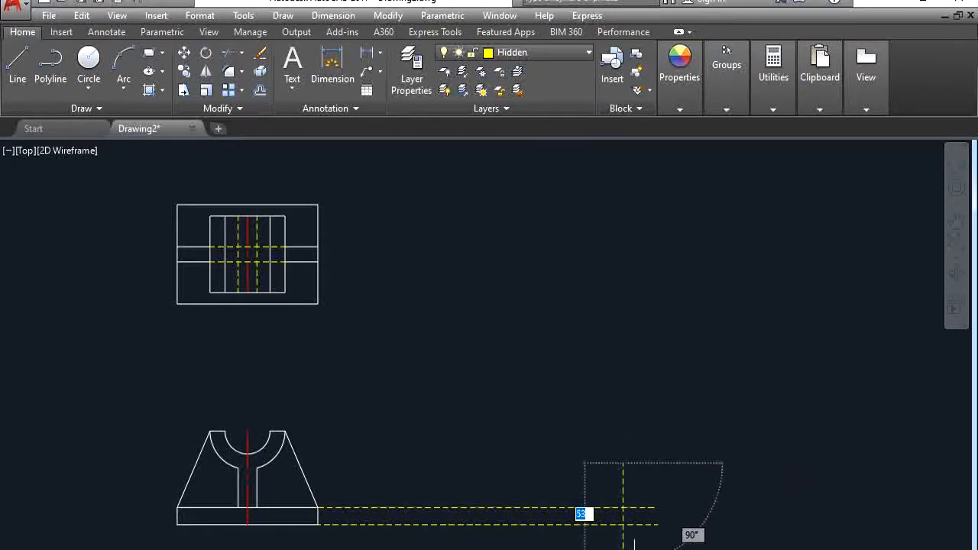
left_click(634, 549)
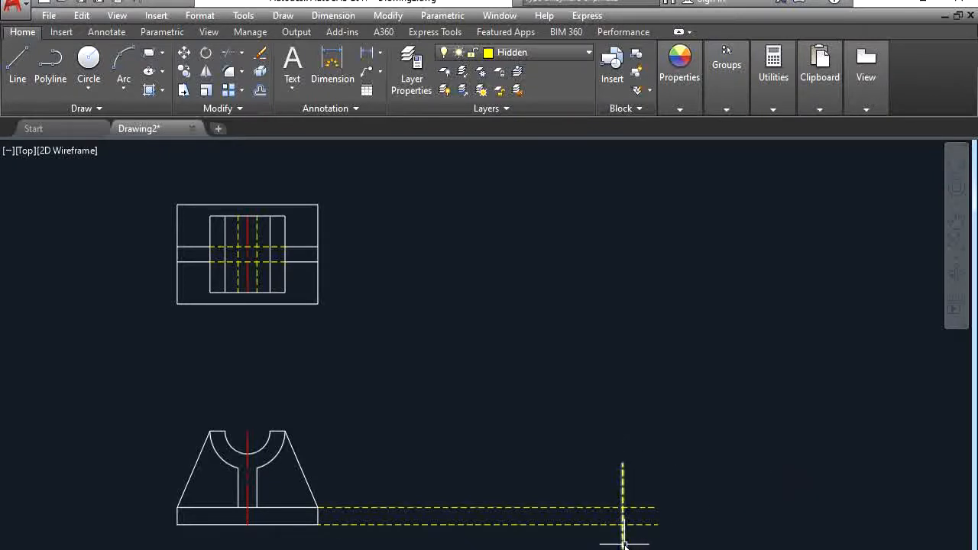
- Check Fig. 2 and offset the side view's vertical line leftward by the base width
left_click(262, 94)
key("alt+Tab")
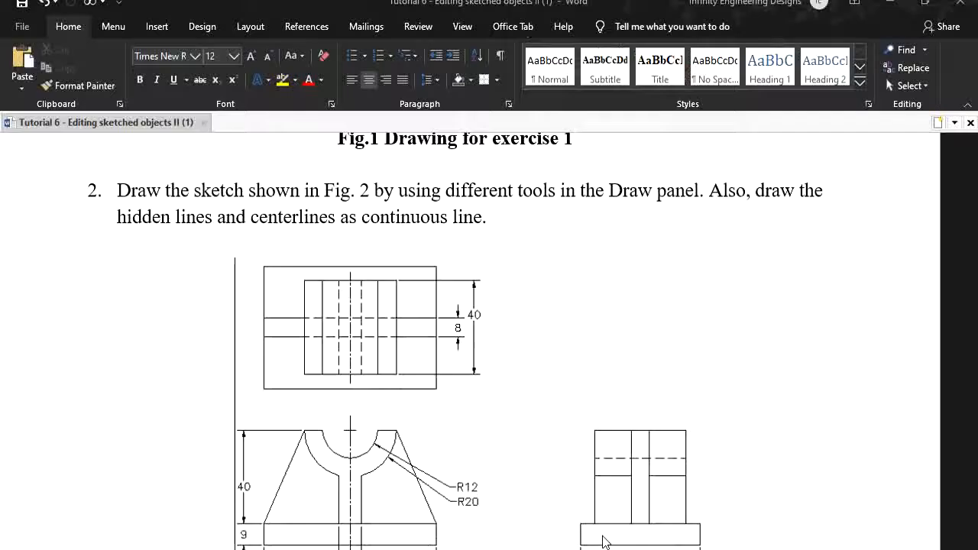
key("alt+Tab")
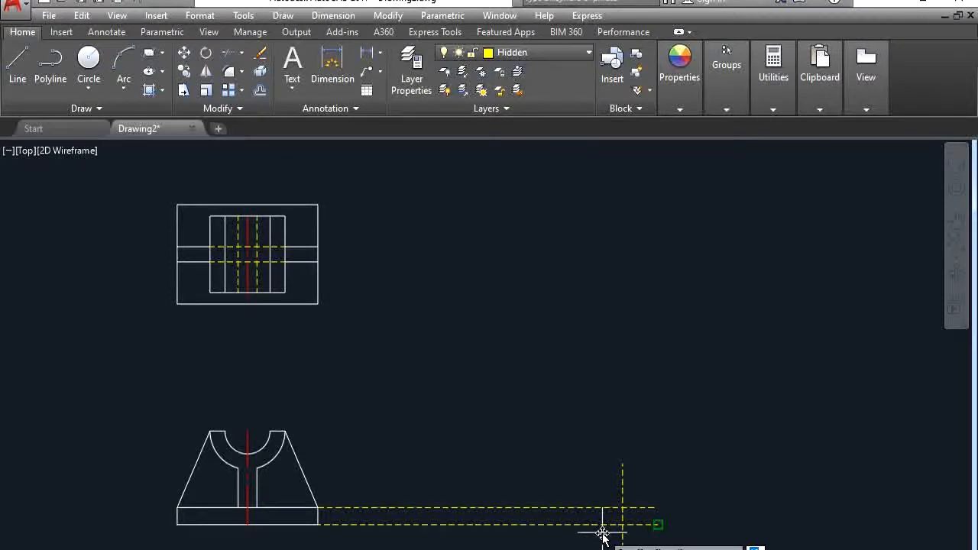
key("Return")
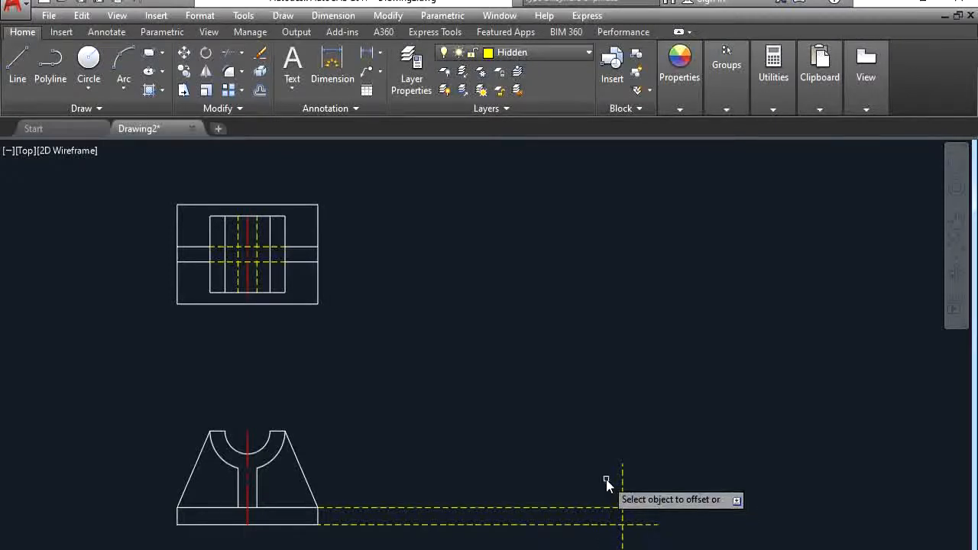
left_click(622, 481)
left_click(517, 495)
scroll(586, 505, "up", 2)
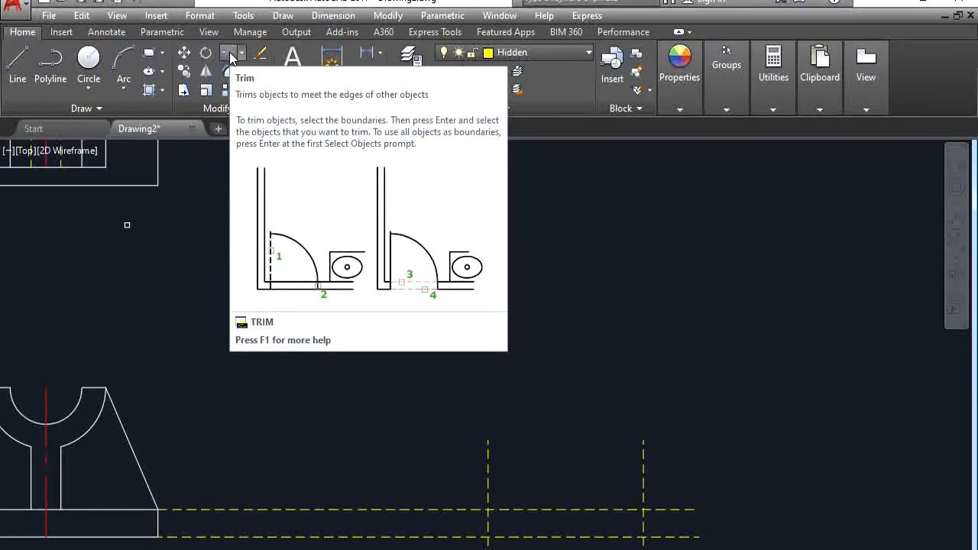
- Trim the overhanging ends of the two horizontal and two vertical lines, leaving the side view's base as a closed rectangle
left_click(231, 56)
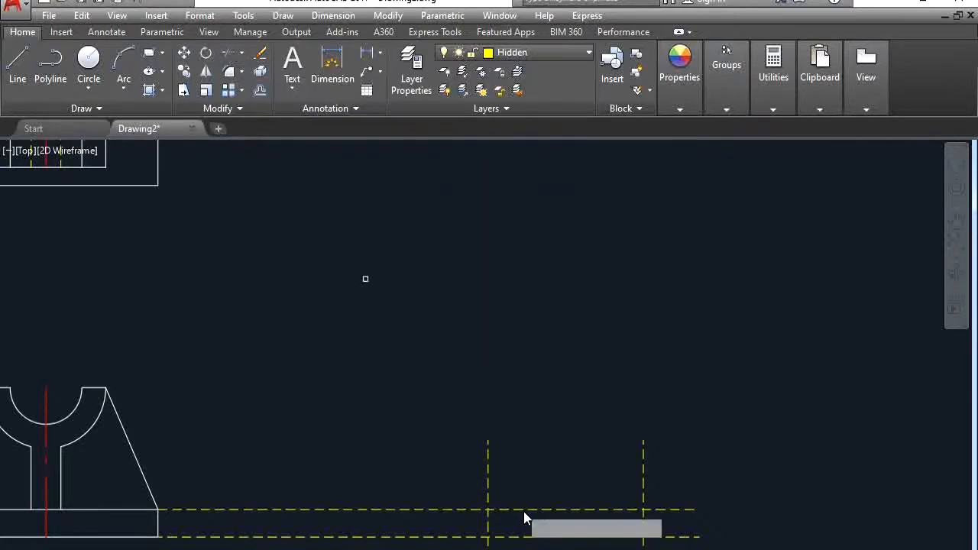
left_click(545, 539)
left_click(544, 511)
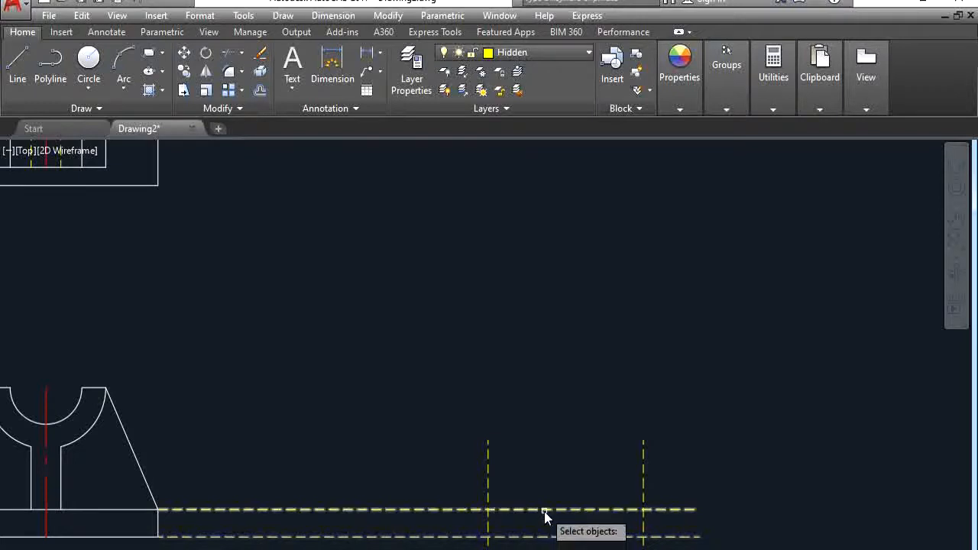
left_click(489, 526)
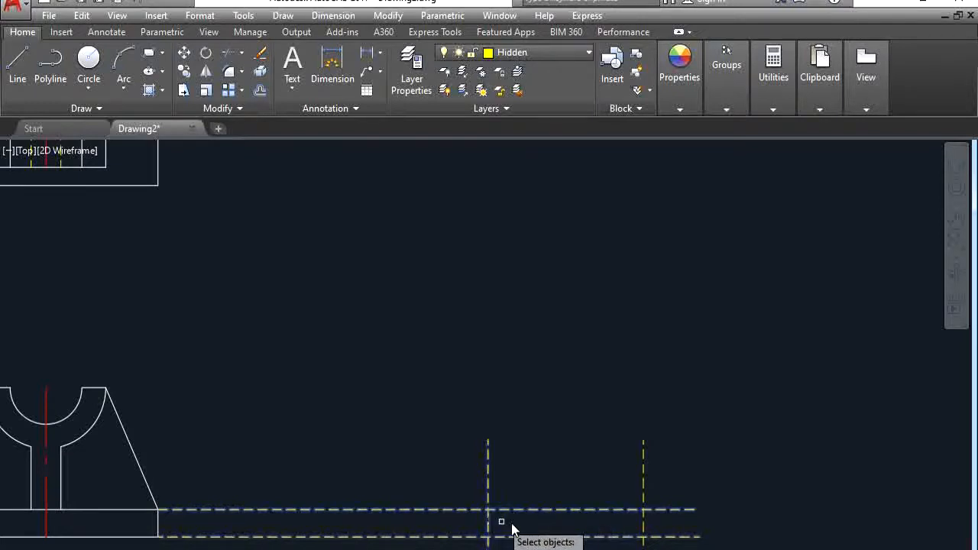
left_click(644, 526)
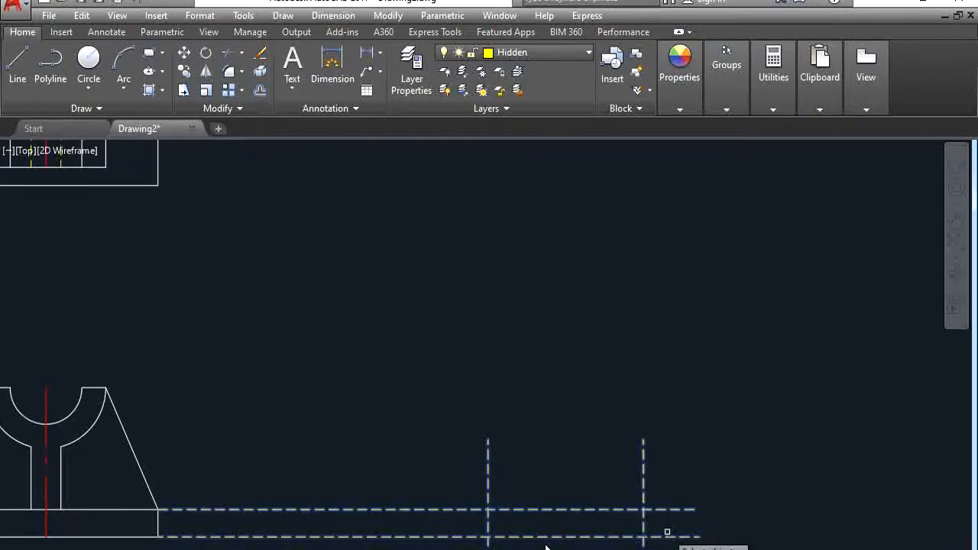
key("Return")
left_click(443, 487)
left_click(438, 549)
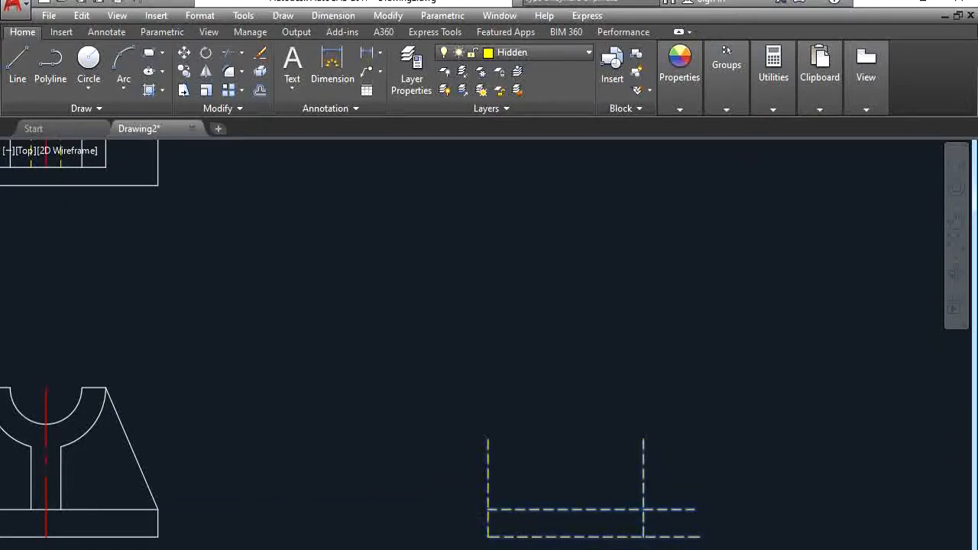
left_click(675, 543)
left_click(677, 493)
left_click(671, 474)
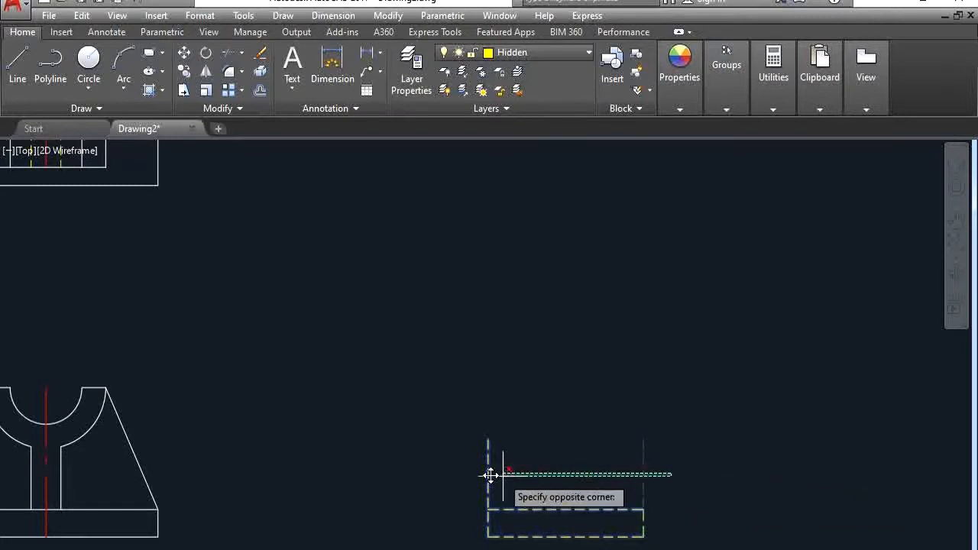
left_click(440, 467)
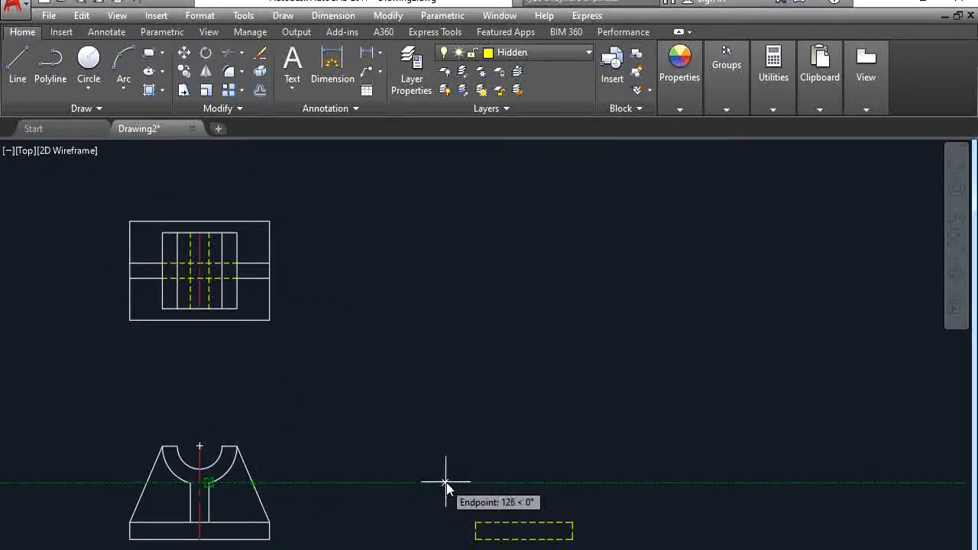
- Draw two horizontal projection lines above the side view's base, level with the front view rib's top and the inner arc's lowest point
left_click(446, 482)
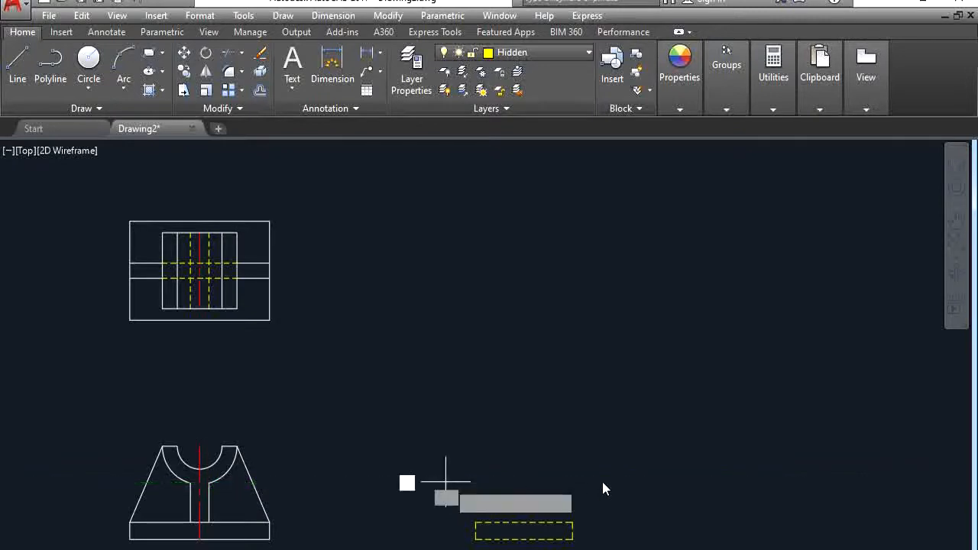
left_click(619, 481)
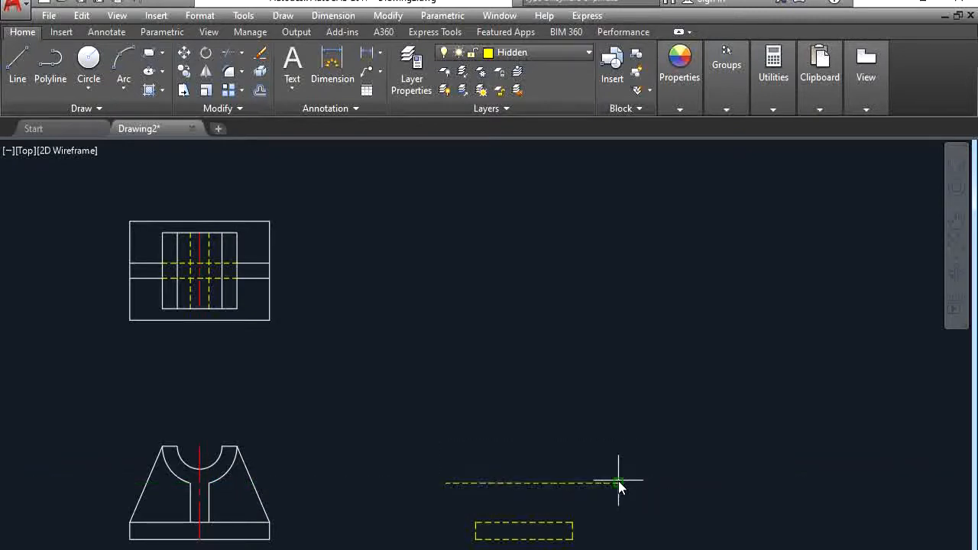
key("Return")
left_click(17, 65)
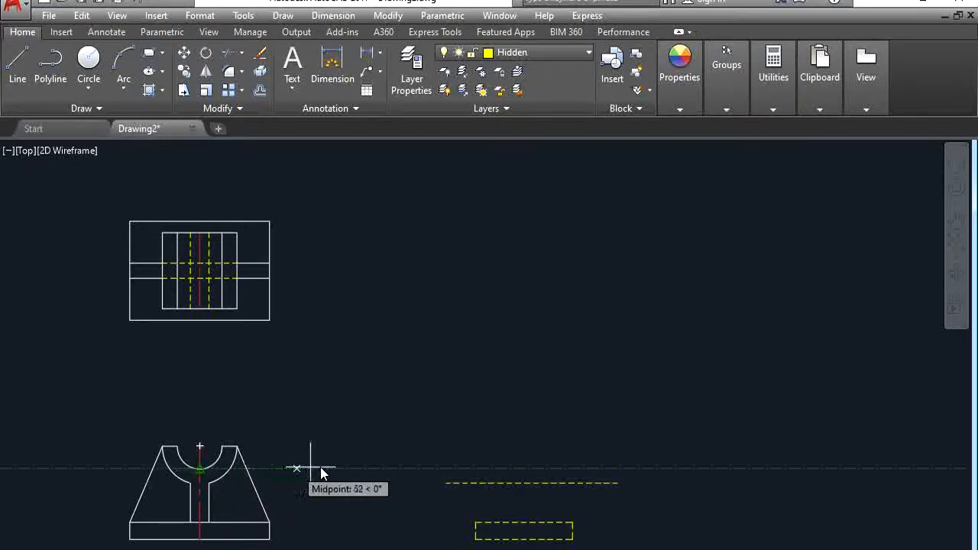
left_click(449, 467)
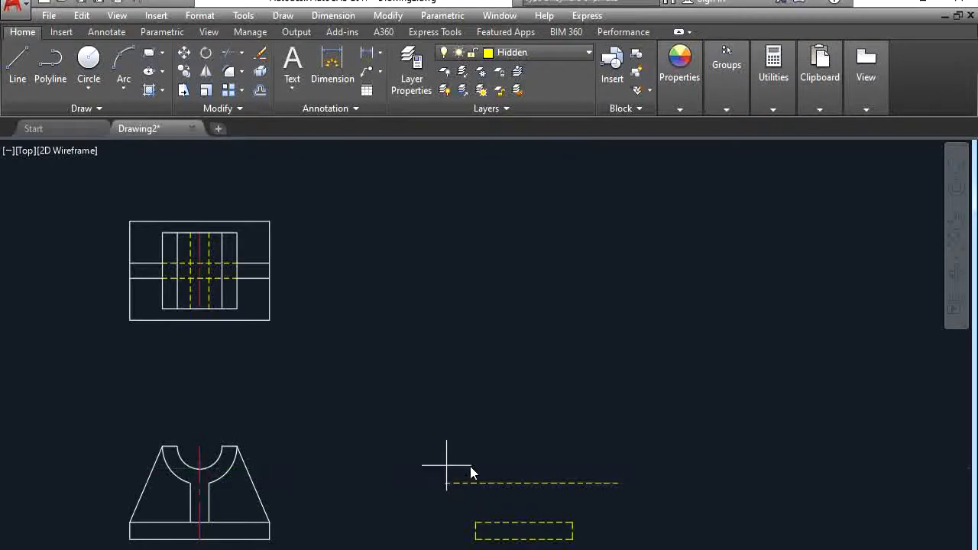
left_click(615, 467)
key("Escape")
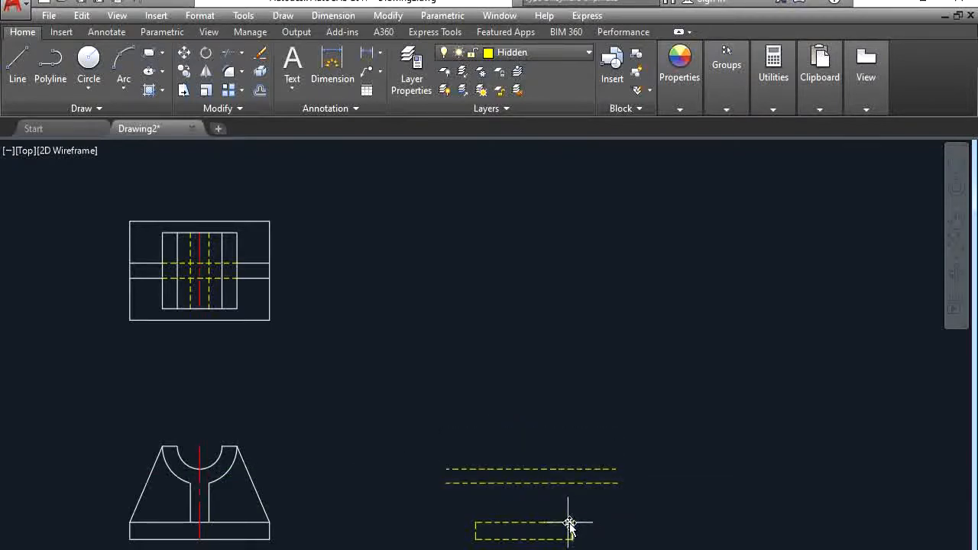
- Draw a vertical construction line upward from the midpoint of the side view base's bottom edge, past both projection lines
left_click(25, 94)
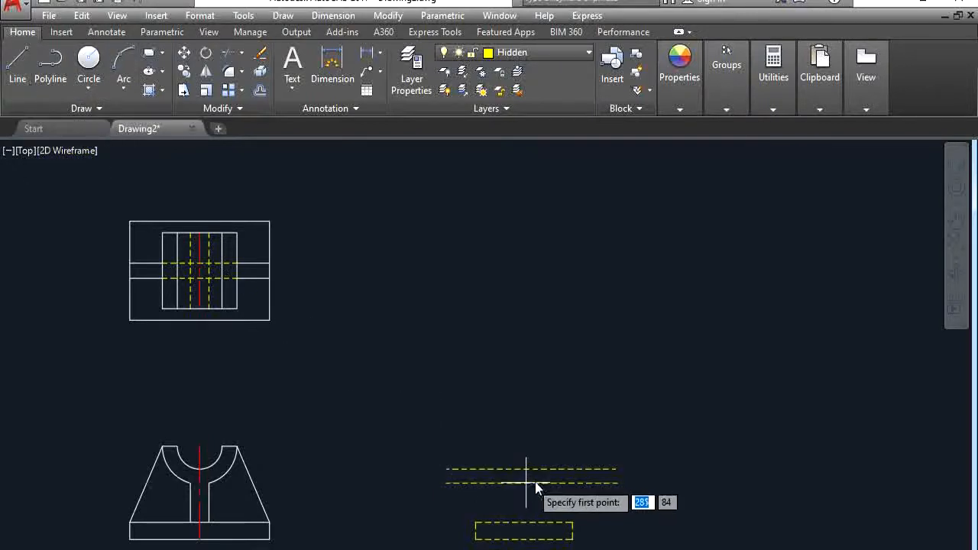
left_click(524, 539)
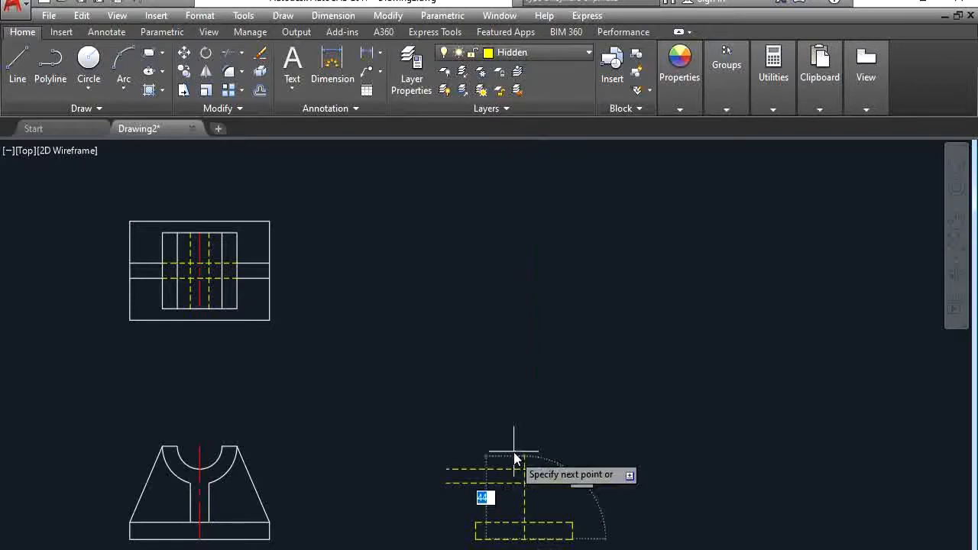
left_click(513, 390)
key("Escape")
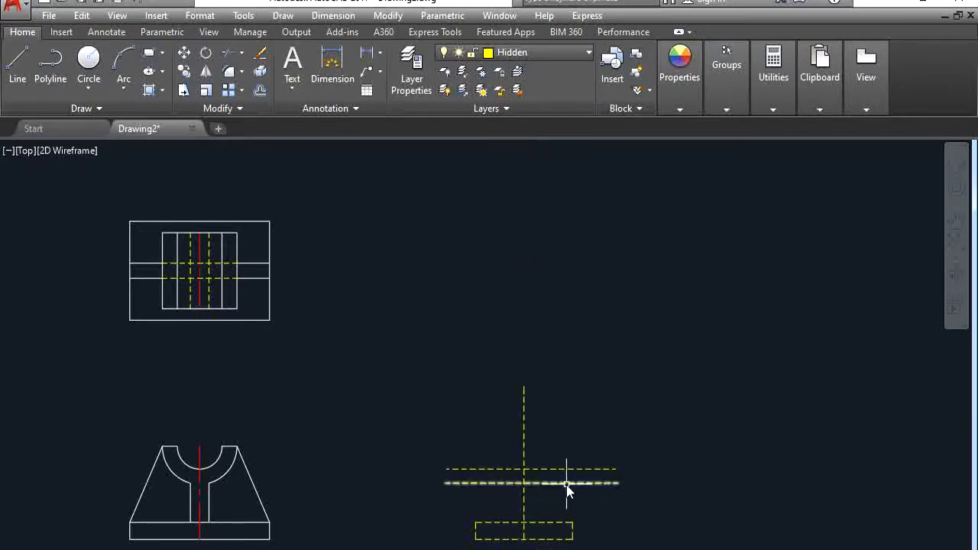
- Check Fig. 2 and draw a horizontal projection line across the side view's vertical line, level with the front view's top edge
key("alt+Tab")
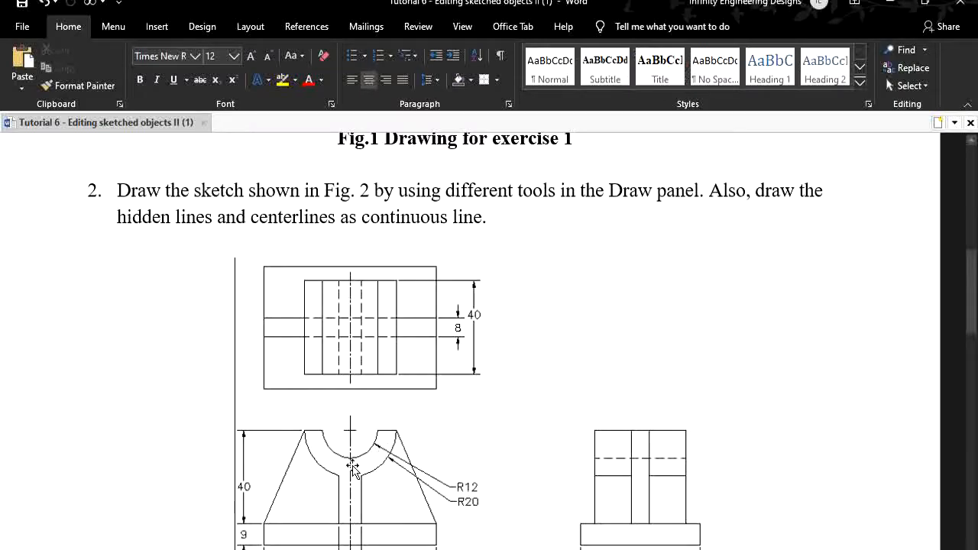
key("alt+Tab")
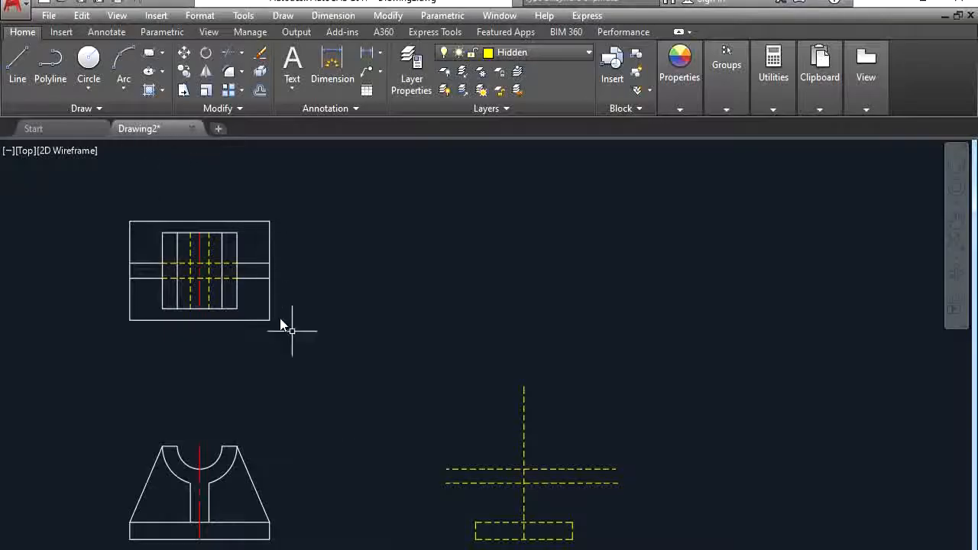
type("l")
key("Return")
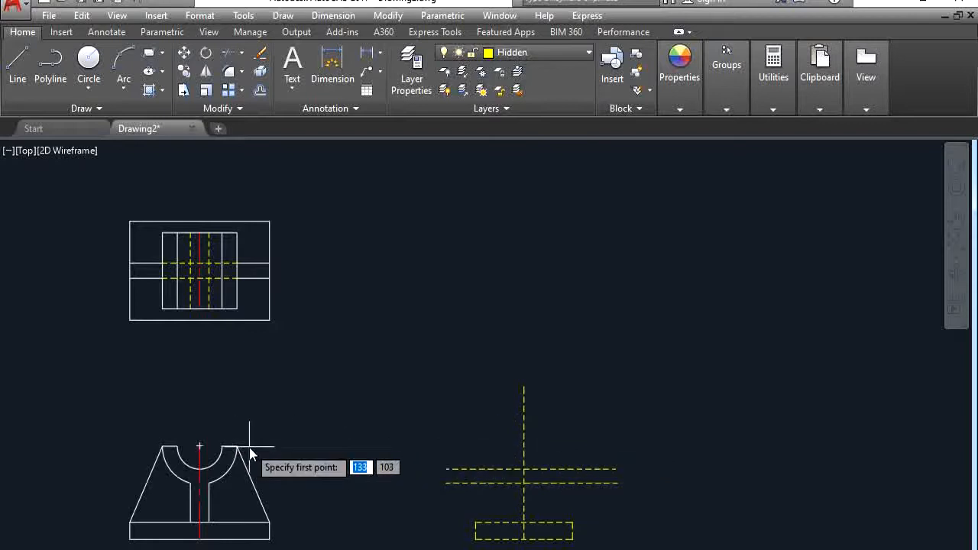
left_click(450, 446)
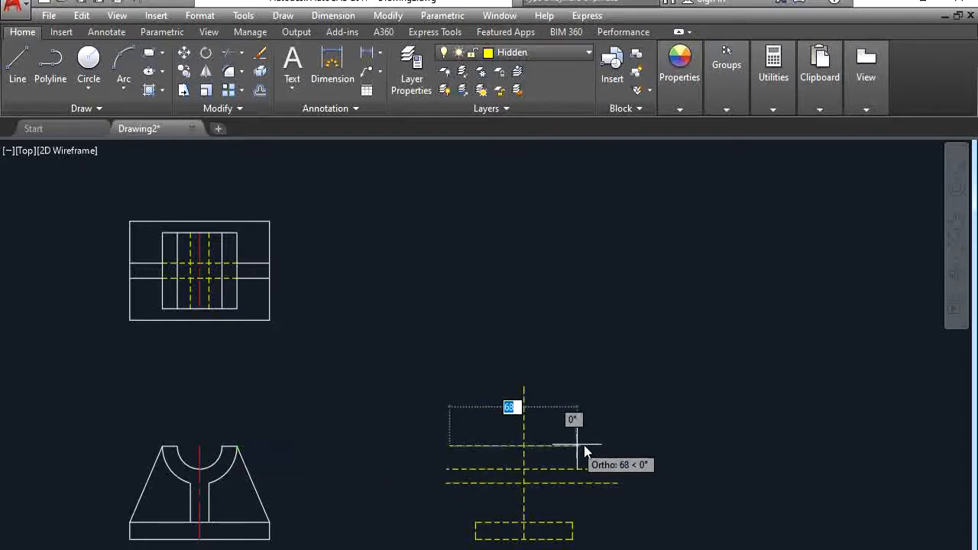
left_click(614, 448)
key("Return")
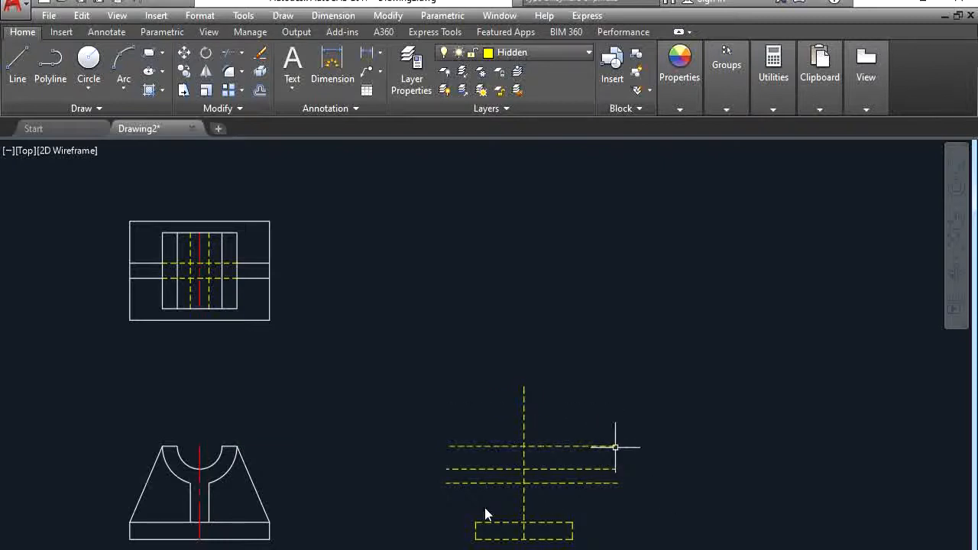
- Check the rib thickness in Fig. 2 and offset the side view's middle vertical line by 4 to both sides
left_click(262, 93)
key("alt+Tab")
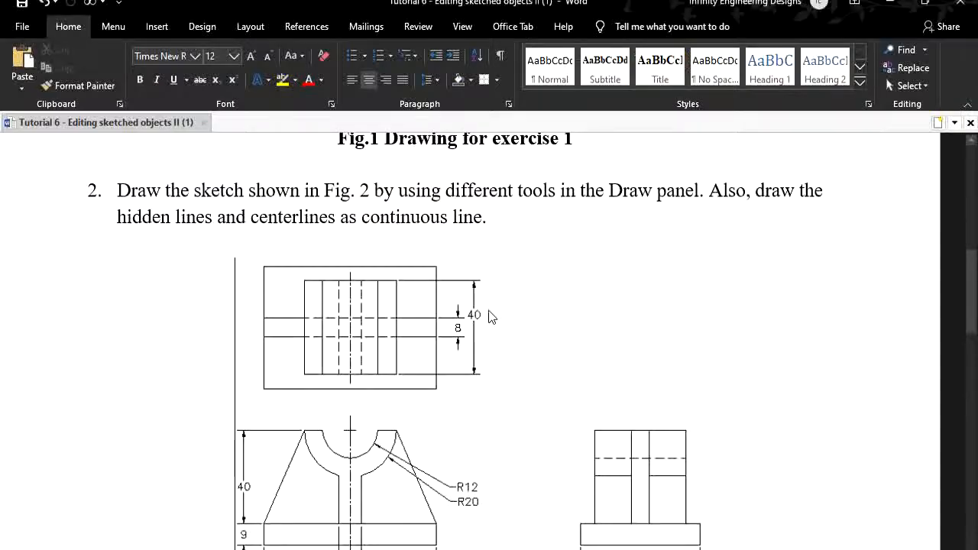
key("alt+Tab")
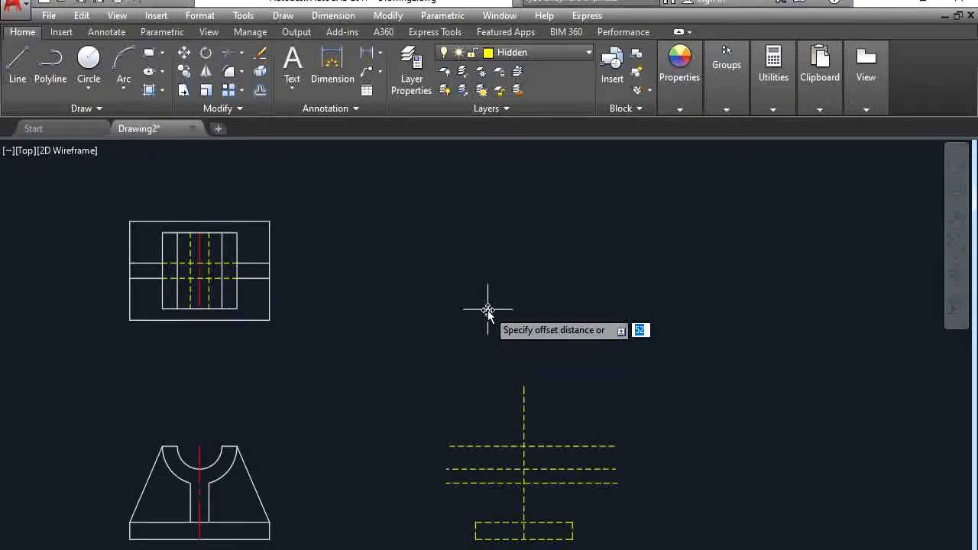
type("4")
key("Return")
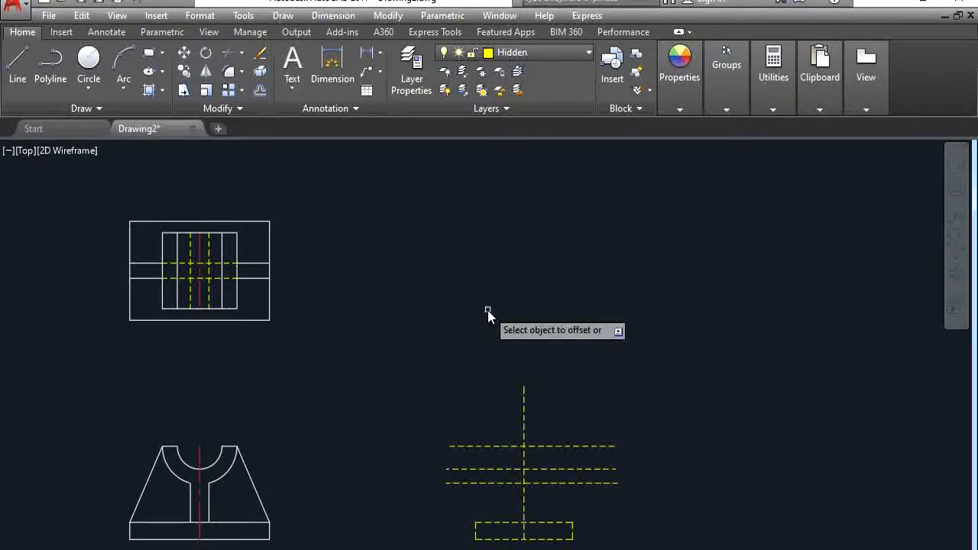
left_click(526, 419)
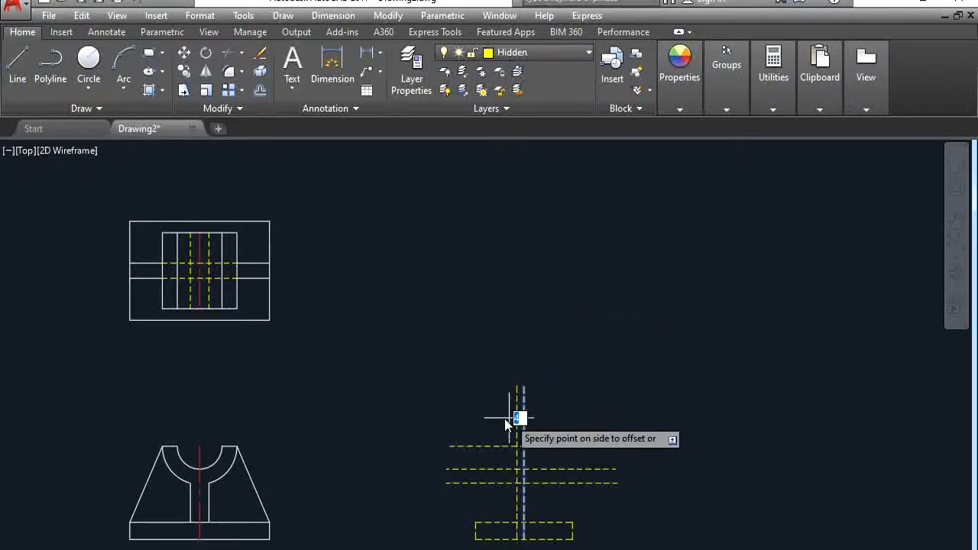
left_click(502, 418)
left_click(526, 420)
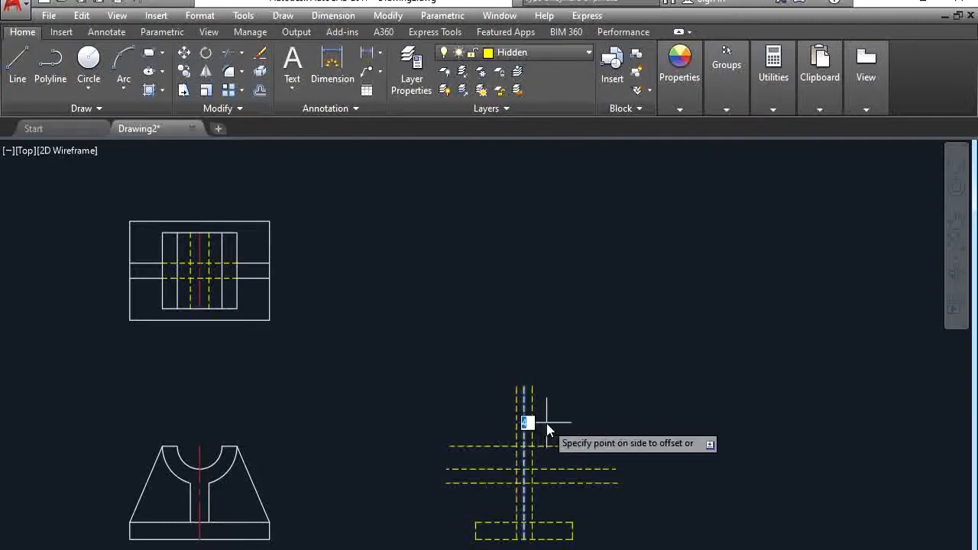
left_click(549, 428)
- Check Fig. 2 and offset the side view's middle vertical line by 20 to both sides for the outer edges
key("alt+Tab")
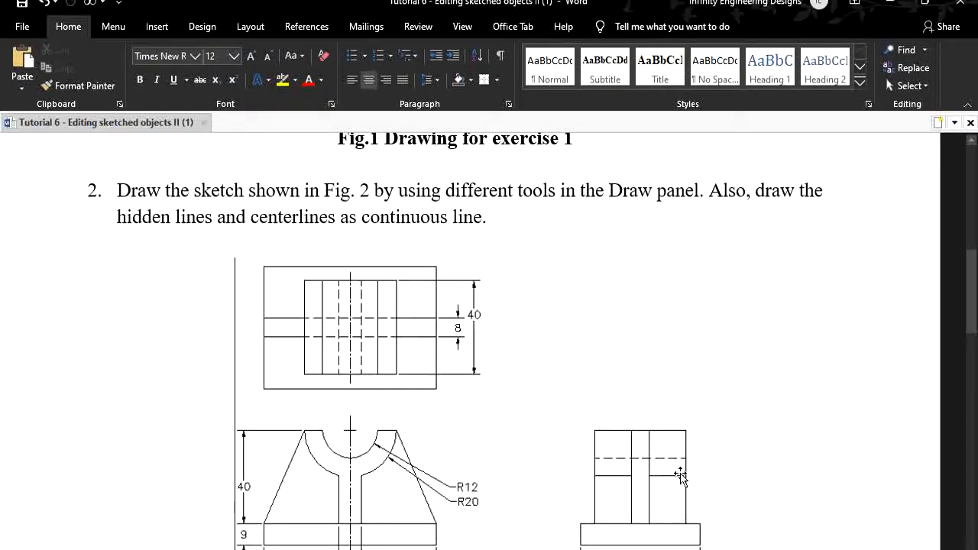
key("alt+Tab")
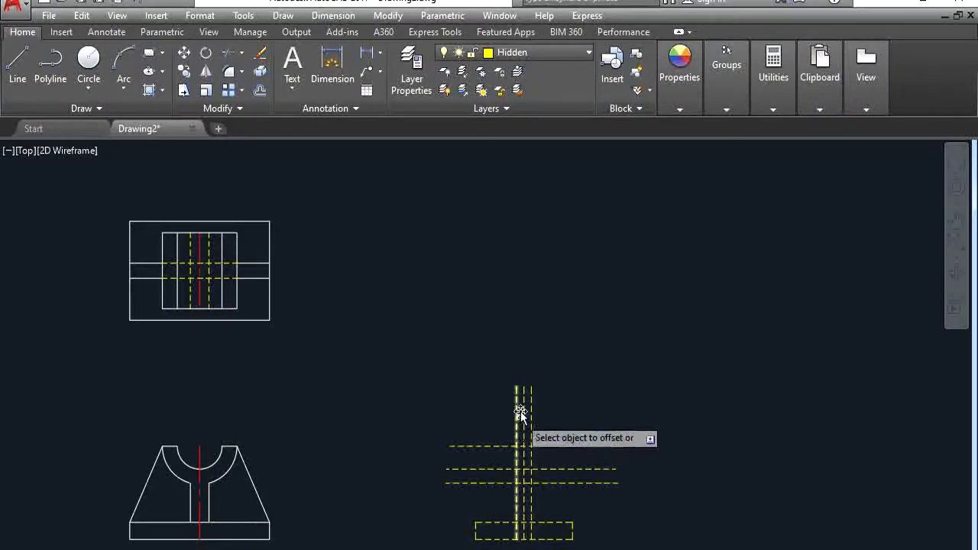
left_click(263, 90)
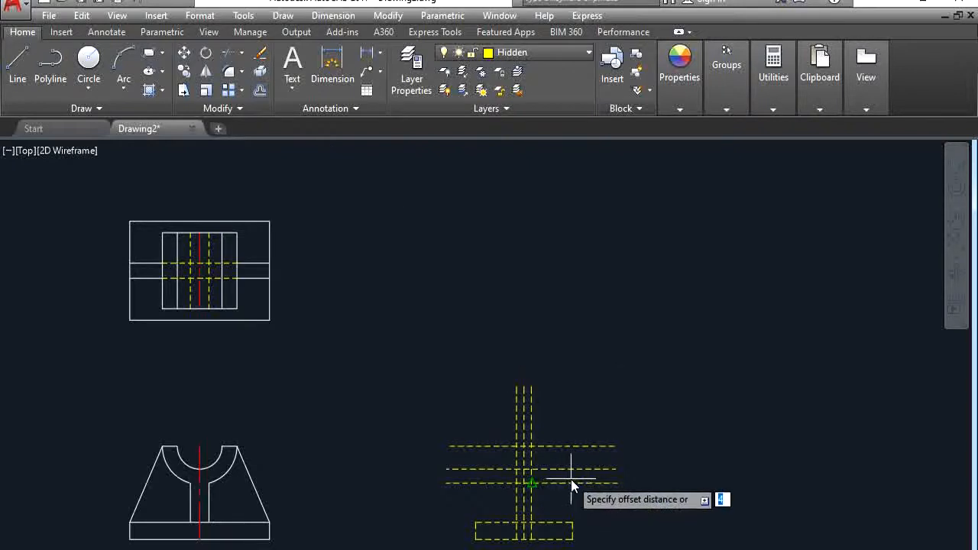
type("20")
key("Return")
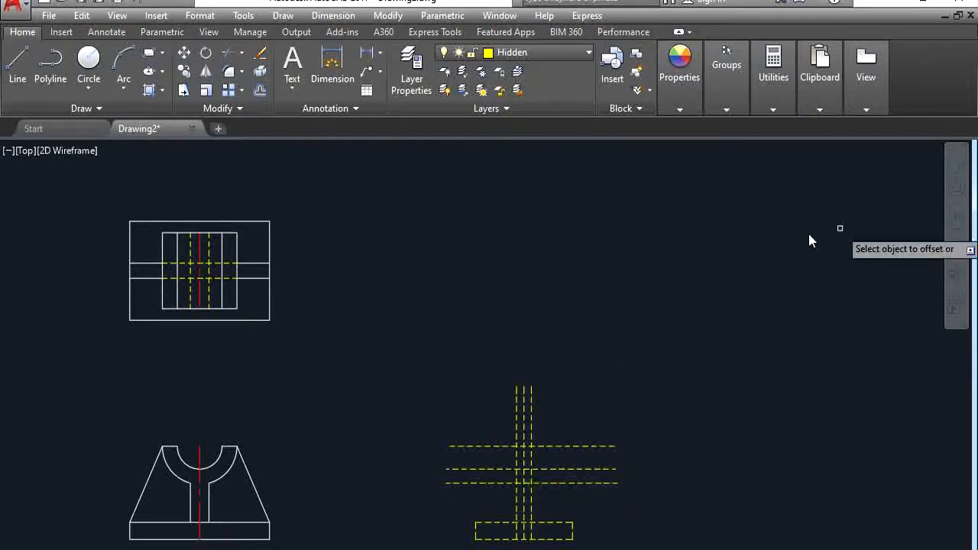
left_click(523, 412)
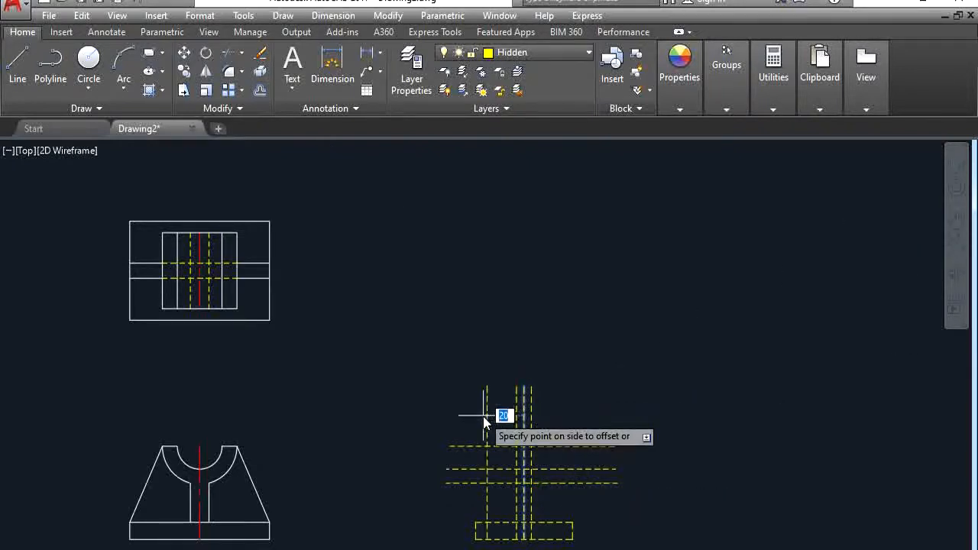
left_click(484, 422)
left_click(524, 412)
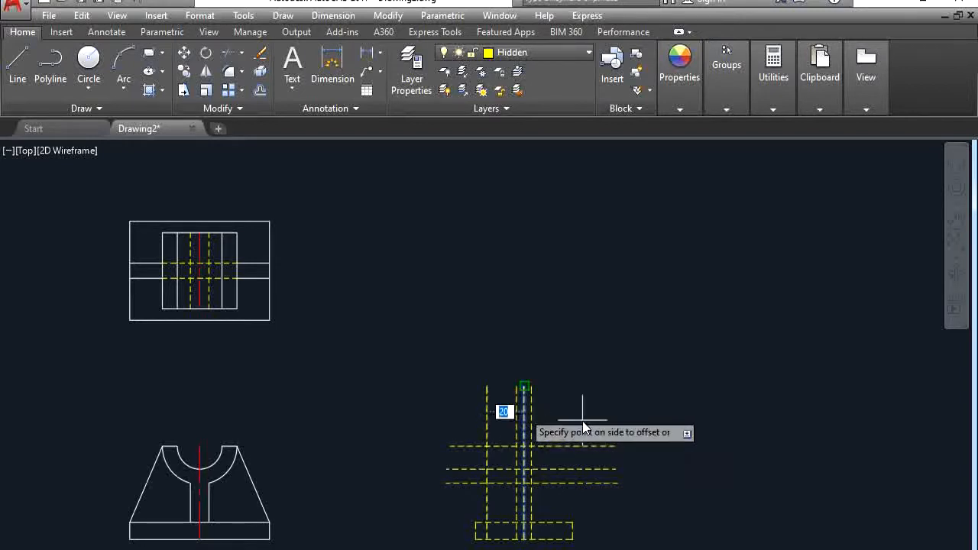
left_click(582, 428)
- Trim the side view's vertical lines above the top edge and the horizontal lines beyond the outer edges, and remove the middle vertical line
scroll(558, 434, "up", 2)
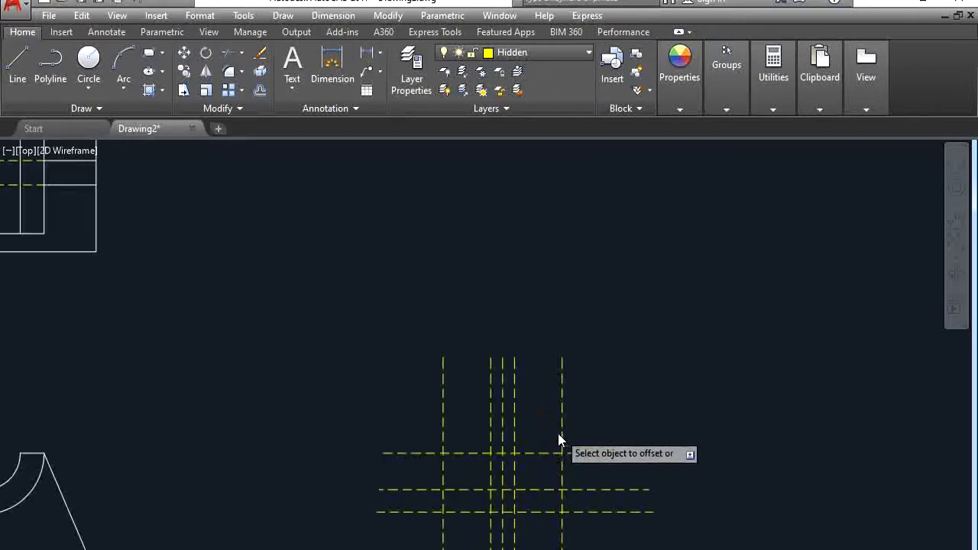
scroll(525, 444, "down", 3)
scroll(505, 489, "up", 5)
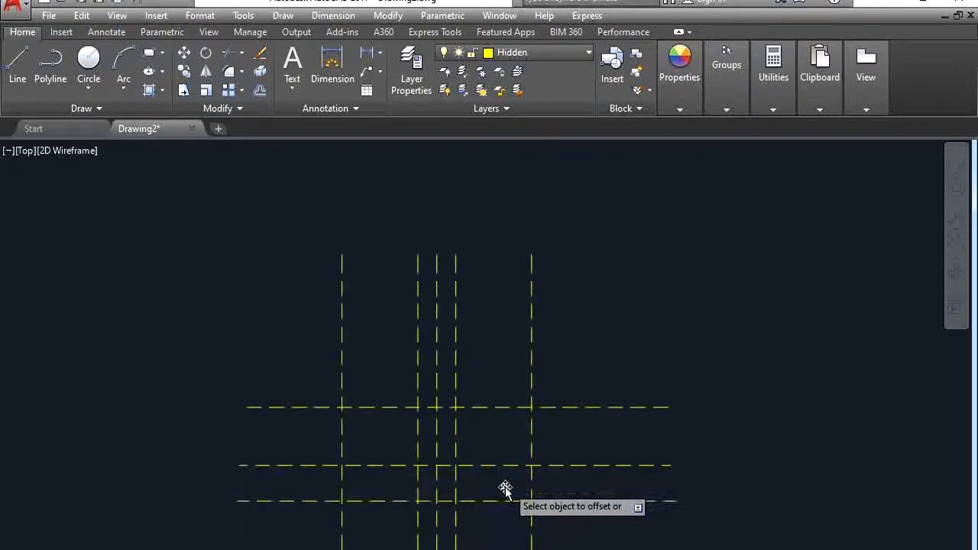
scroll(506, 489, "down", 1)
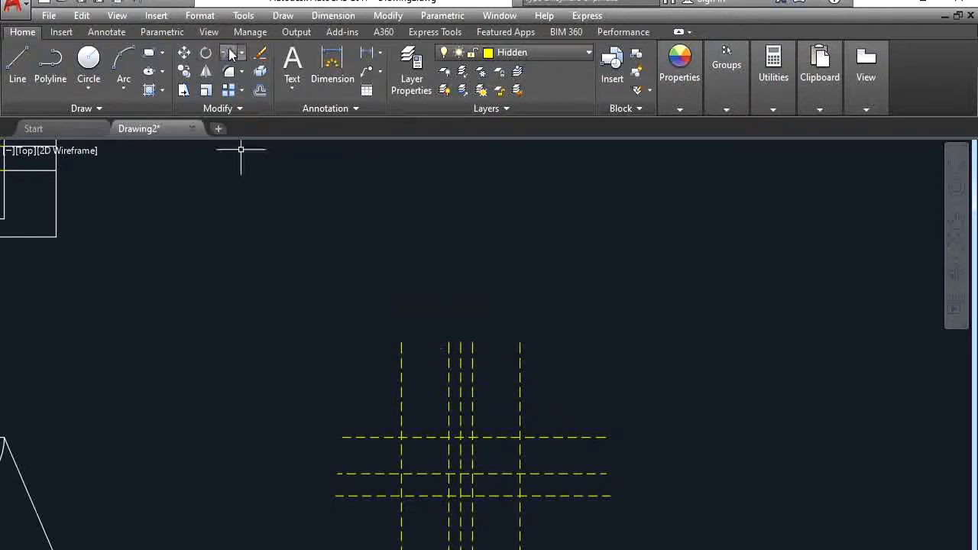
left_click(318, 334)
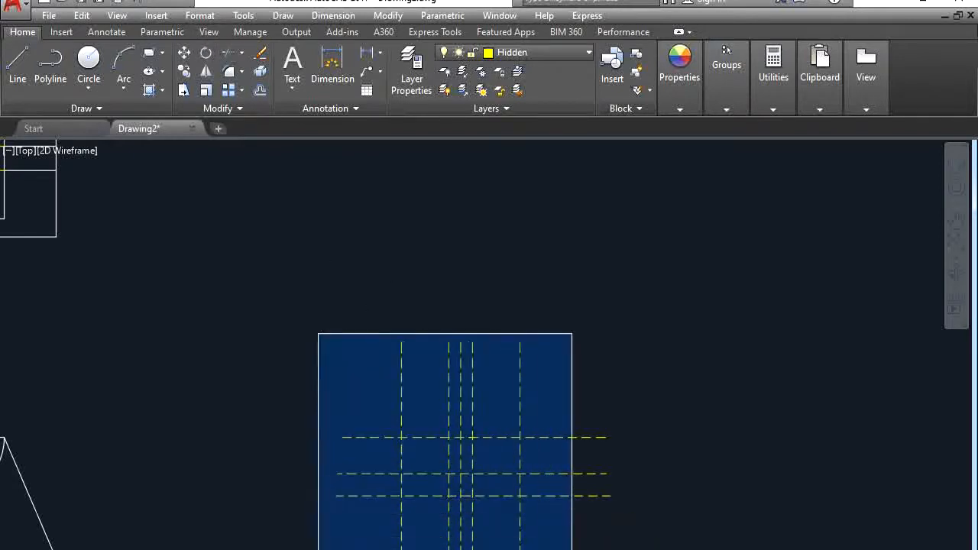
left_click(620, 549)
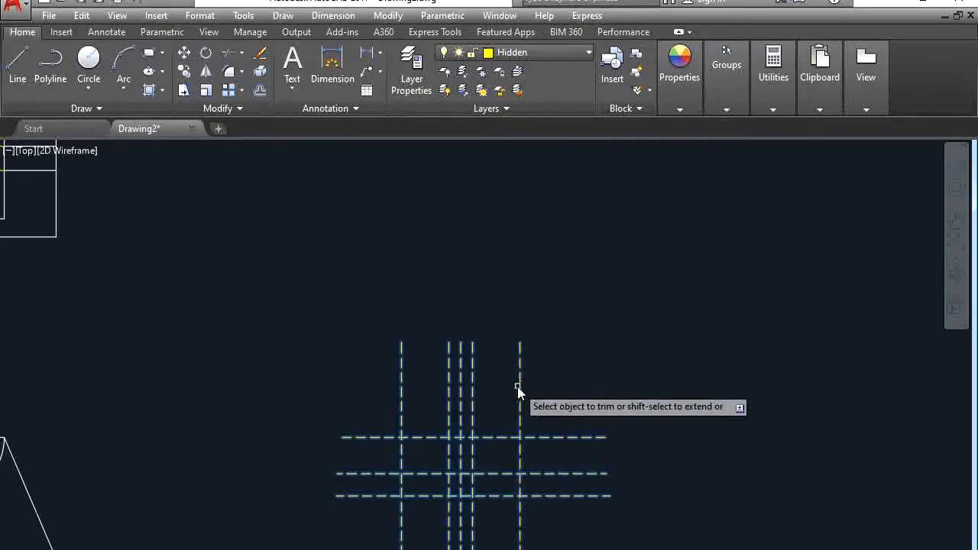
left_click(561, 389)
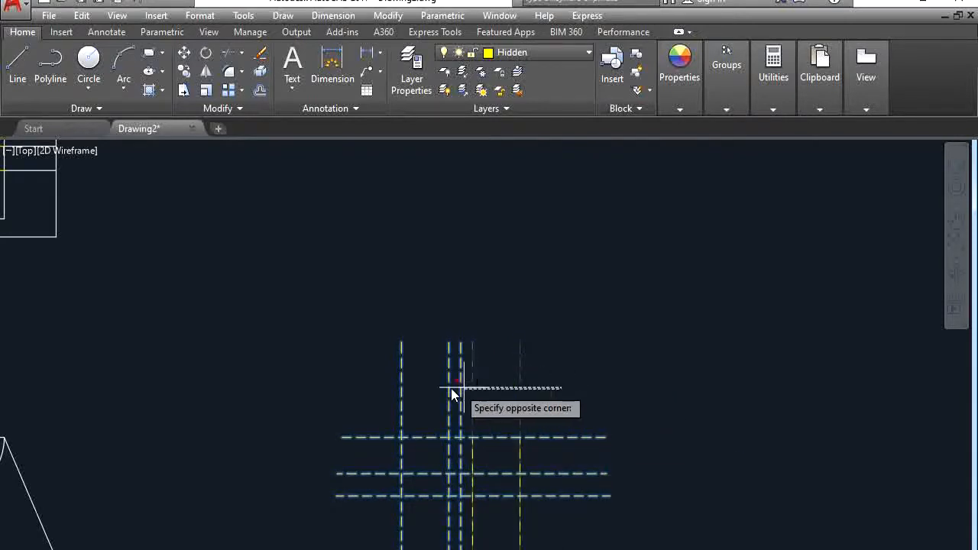
left_click(383, 389)
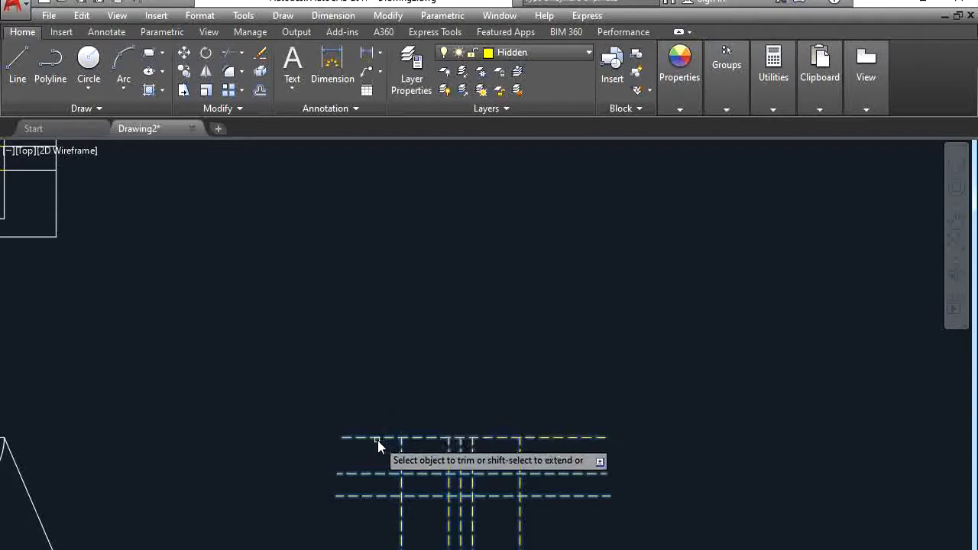
left_click(361, 413)
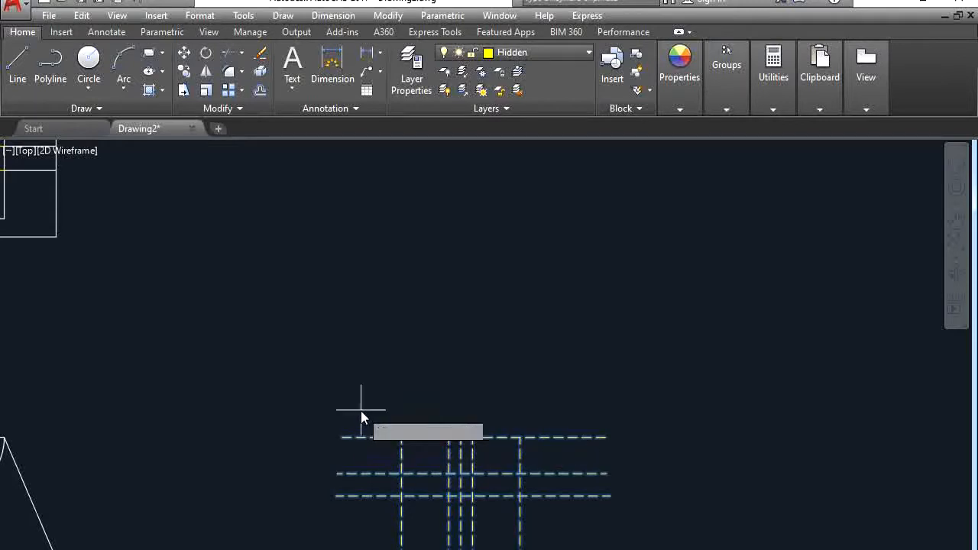
left_click(363, 507)
left_click(563, 382)
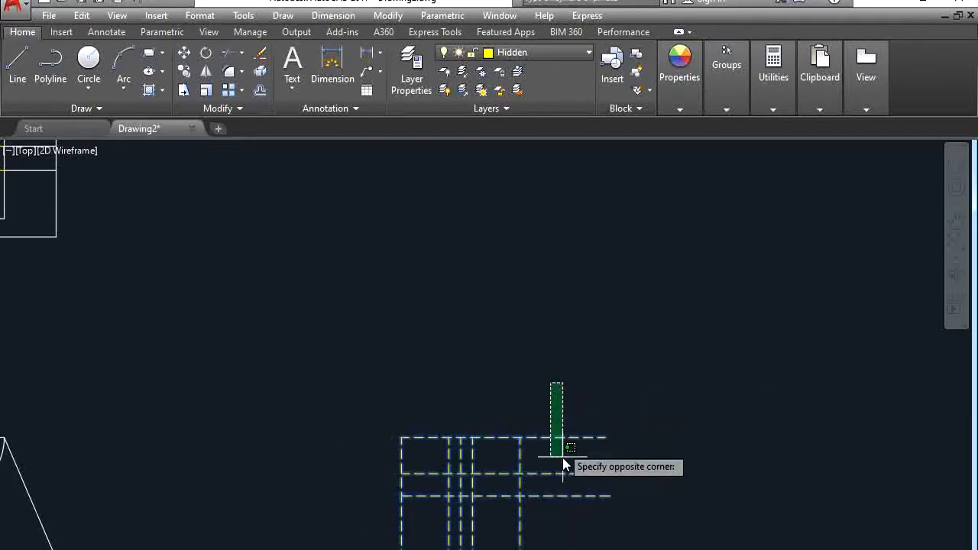
left_click(569, 517)
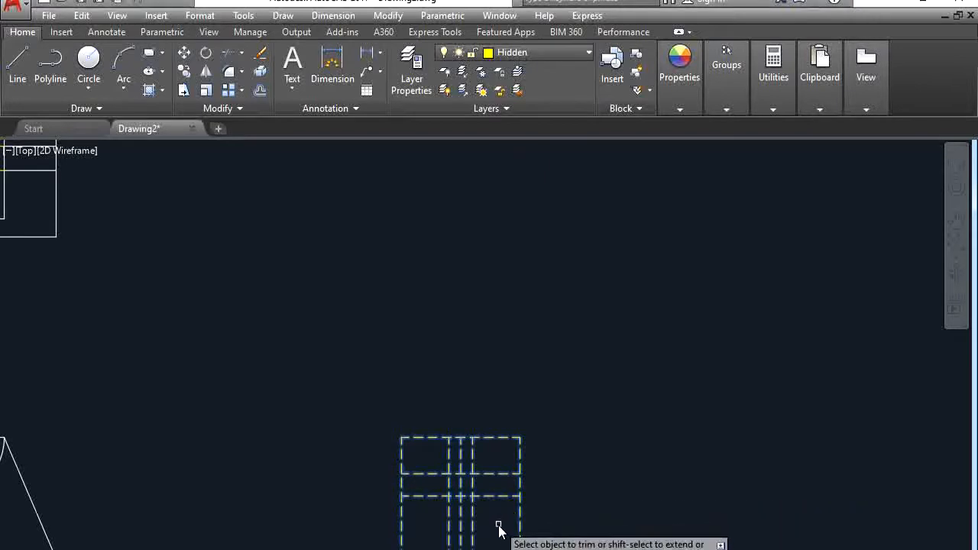
key("Return")
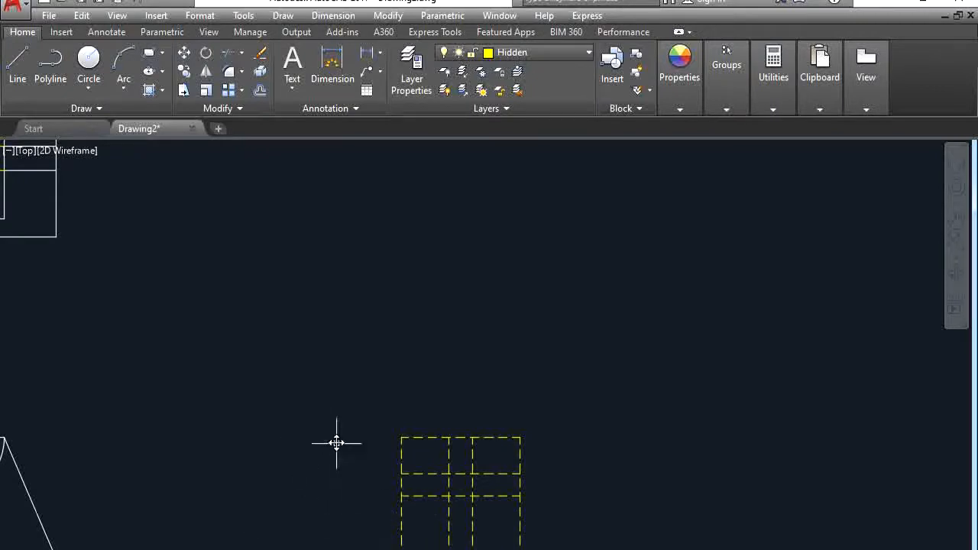
- Put the side view's upper lines on layer 0, and assign its upper inner horizontal line to the Hidden layer
left_click(365, 371)
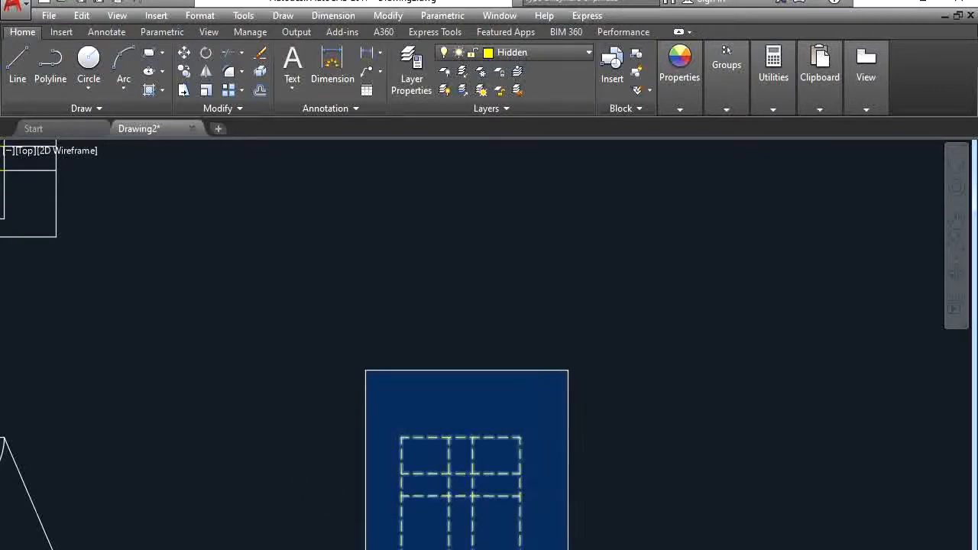
left_click(569, 544)
left_click(526, 55)
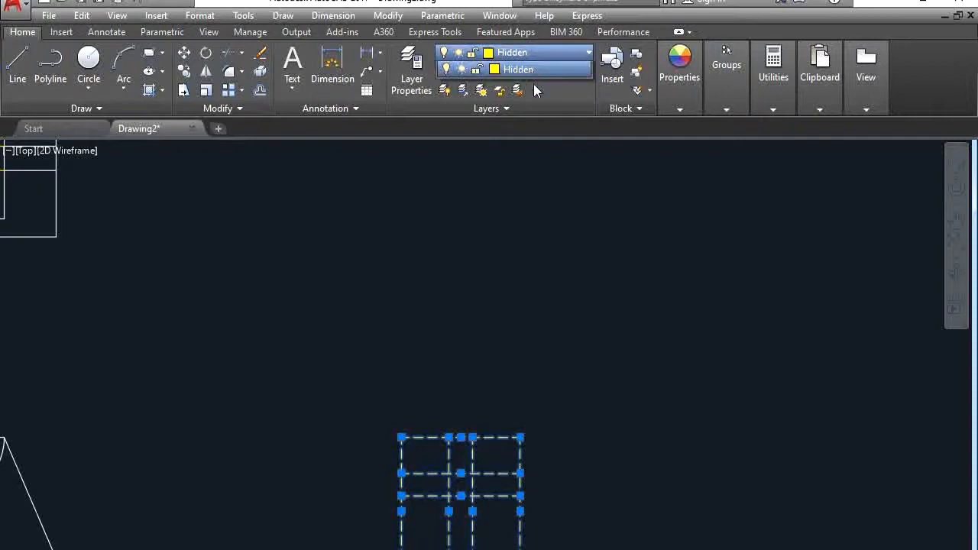
left_click(528, 74)
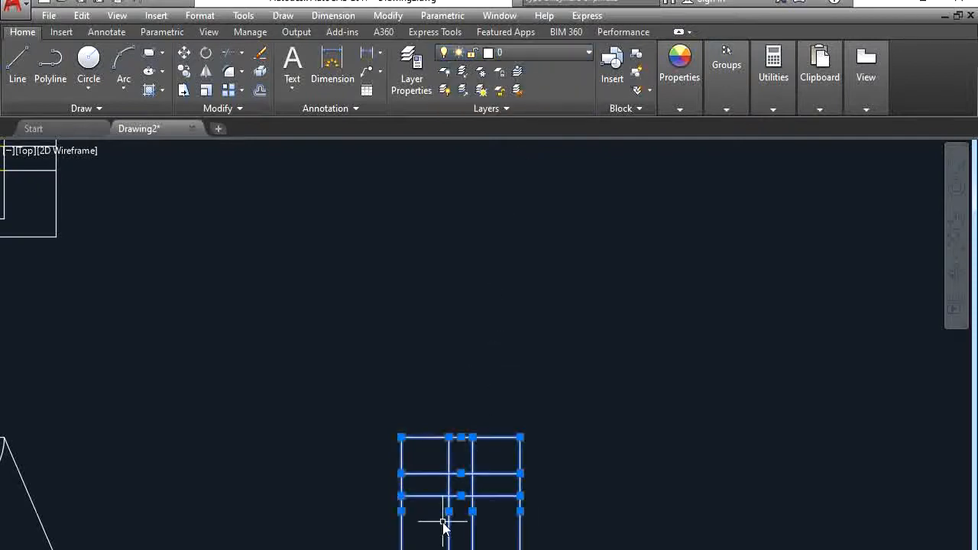
key("Escape")
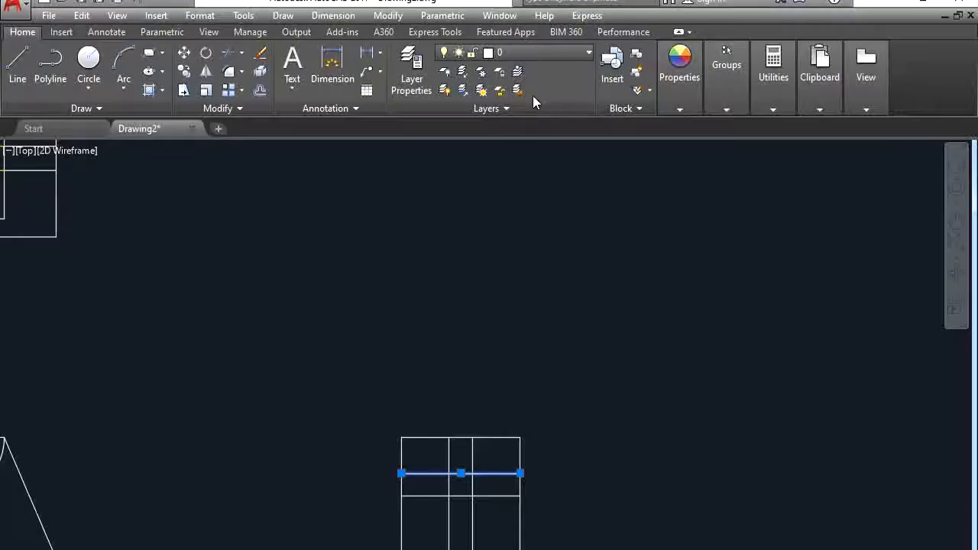
left_click(536, 54)
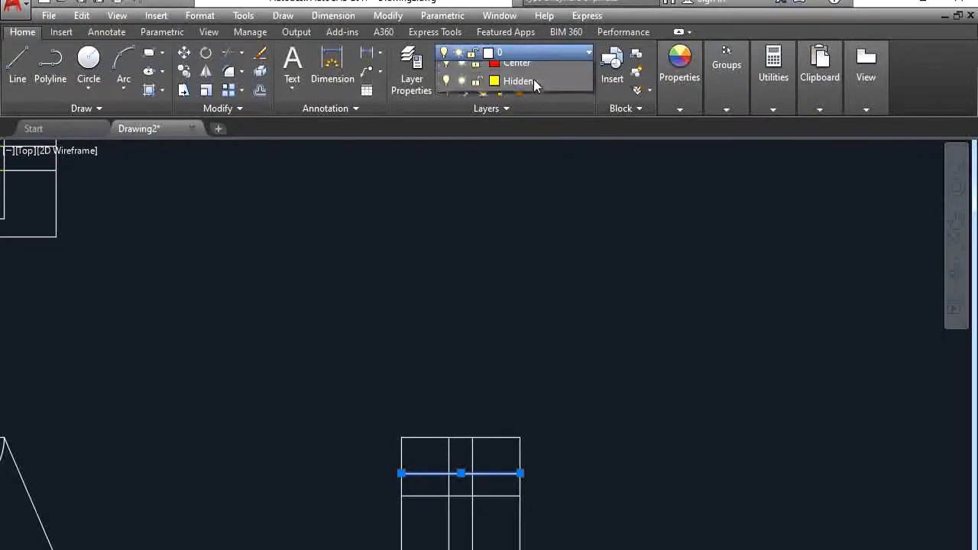
left_click(530, 110)
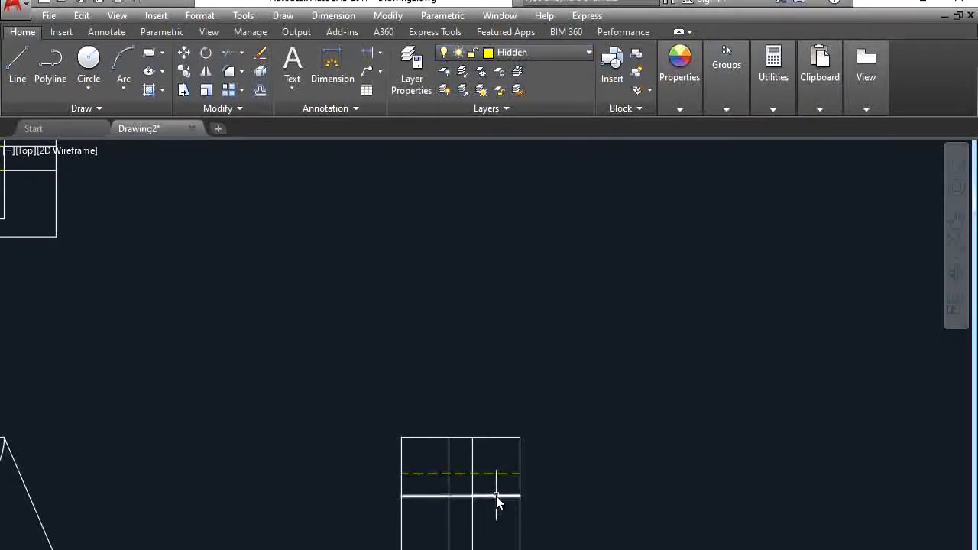
- Trim the side view's lower inner horizontal line between the two rib lines
left_click(228, 52)
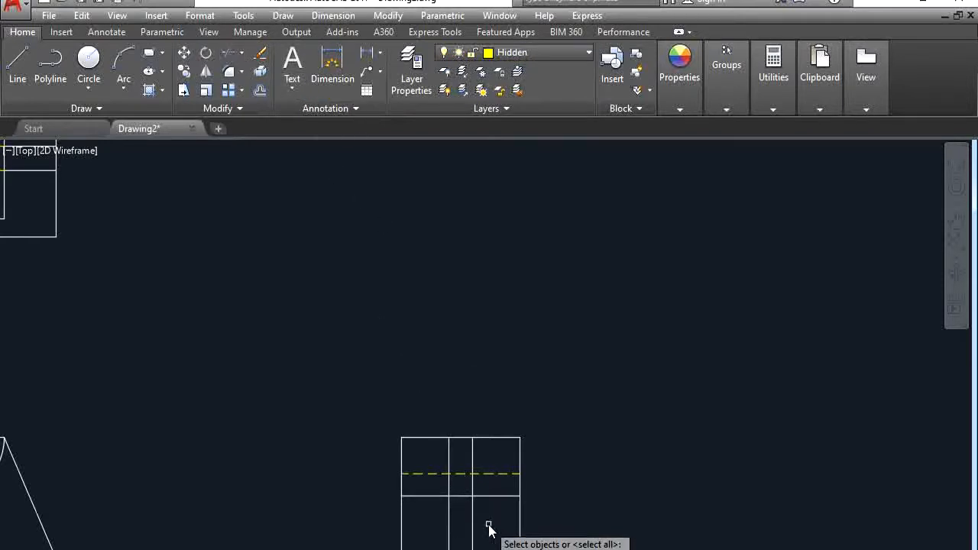
left_click(488, 497)
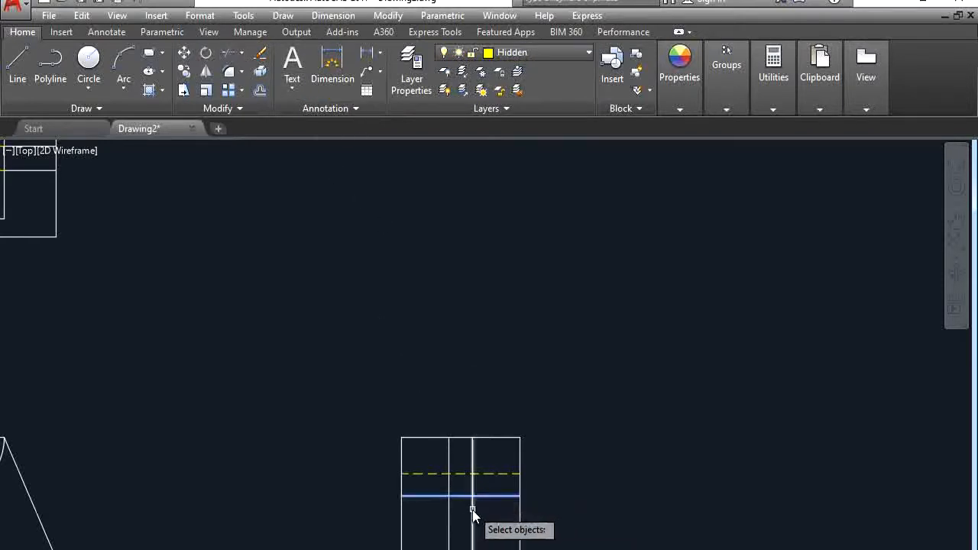
left_click(474, 510)
left_click(450, 514)
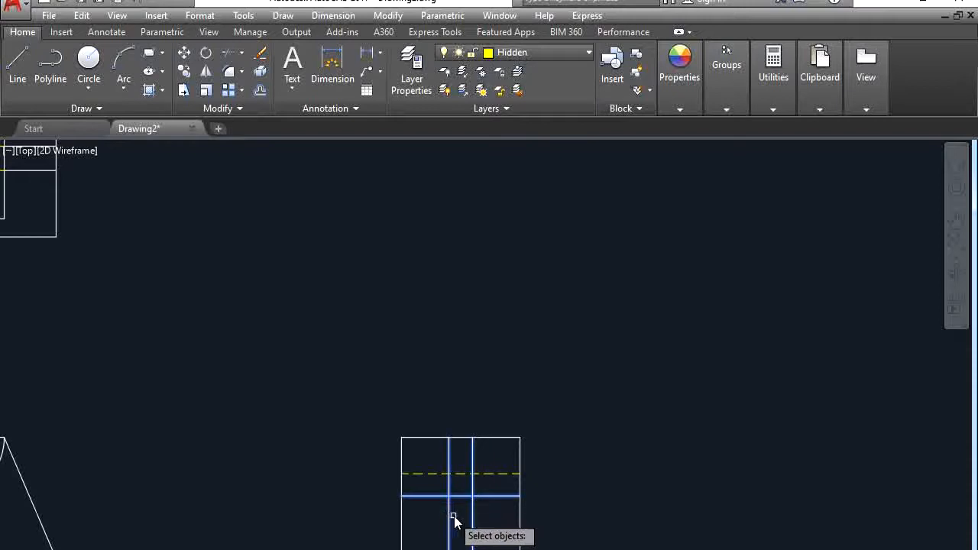
key("Return")
left_click(468, 495)
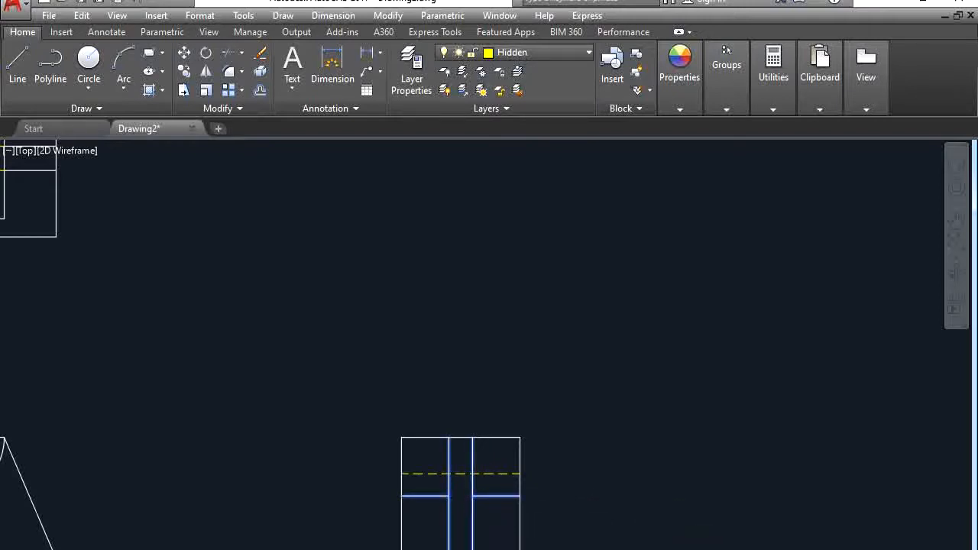
key("Return")
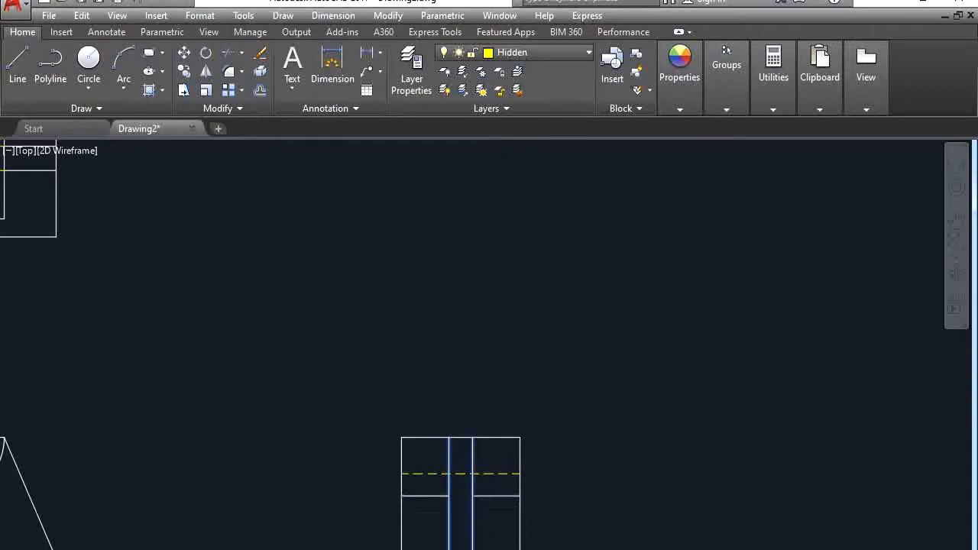
- Move the whole side view horizontally closer to the front view, using its base's lower-left corner as the base point
scroll(476, 528, "down", 3)
scroll(451, 539, "up", 3)
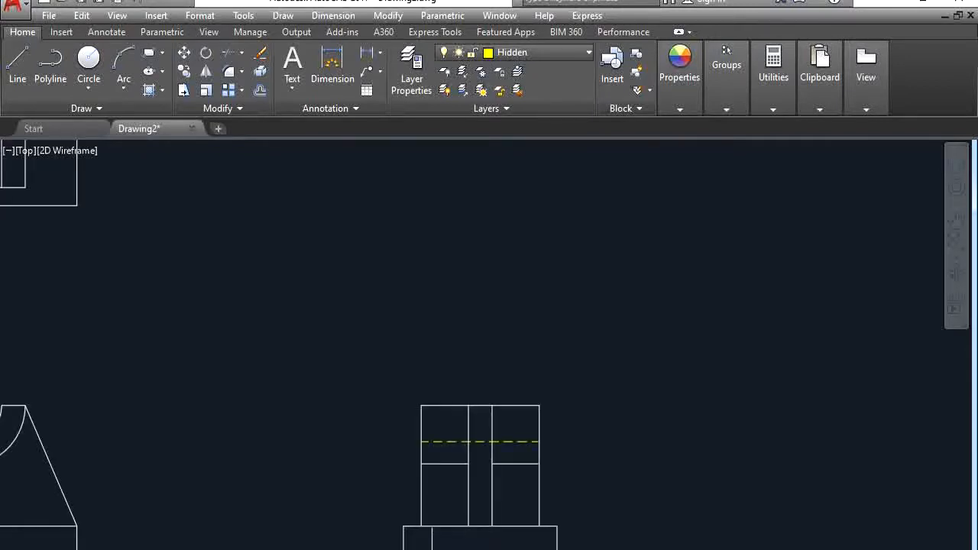
scroll(360, 539, "down", 3)
scroll(376, 527, "up", 3)
scroll(363, 526, "down", 3)
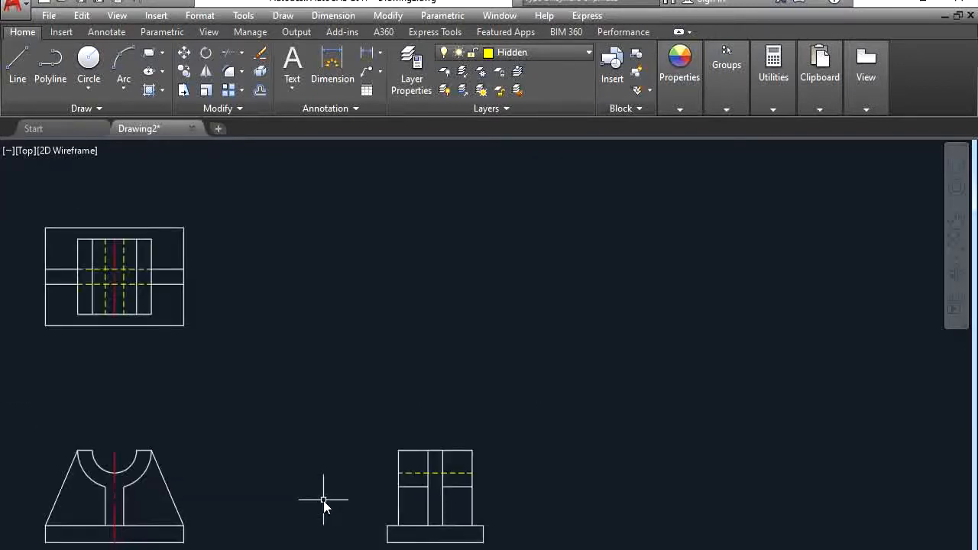
mouse_move(323, 503)
middle_mouse_down()
mouse_move(451, 472)
mouse_move(538, 477)
middle_mouse_up()
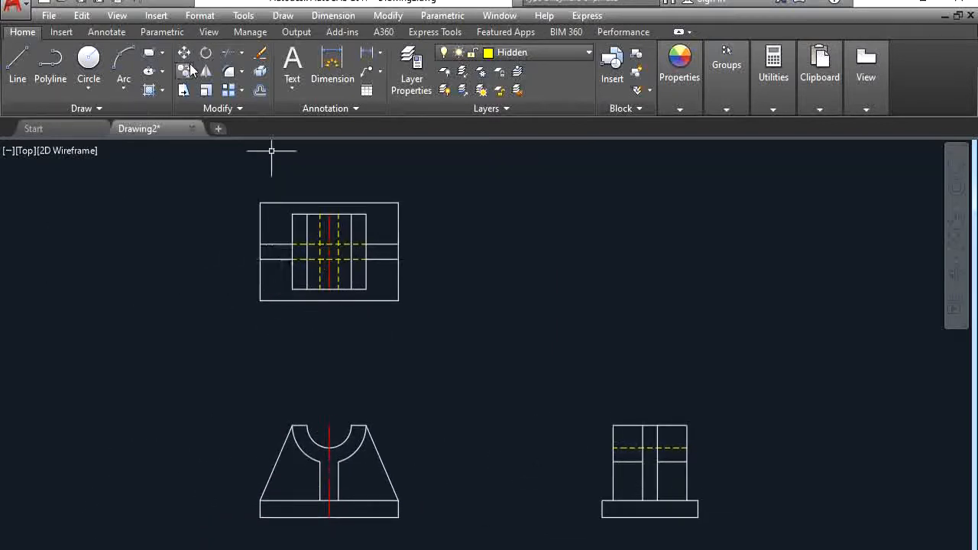
left_click_drag(652, 464, 746, 549)
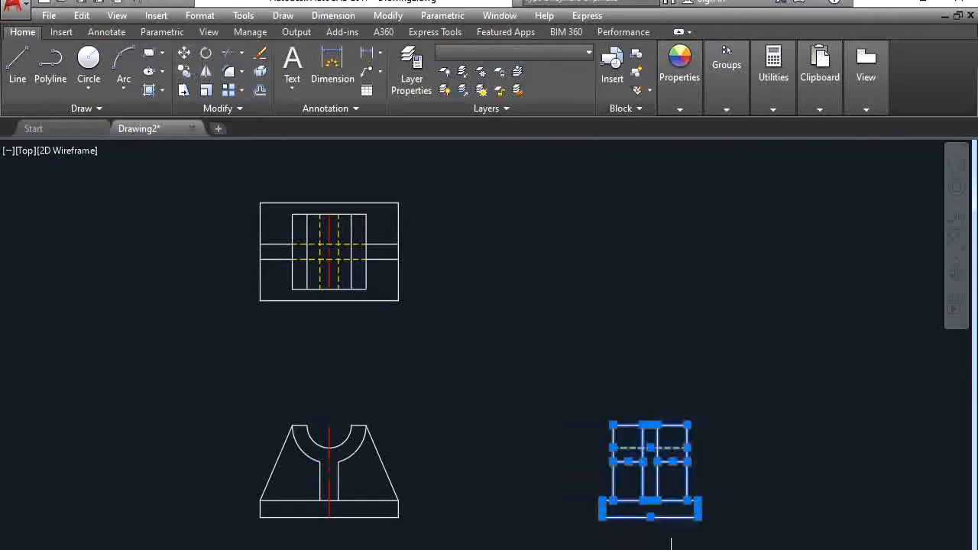
left_click(185, 56)
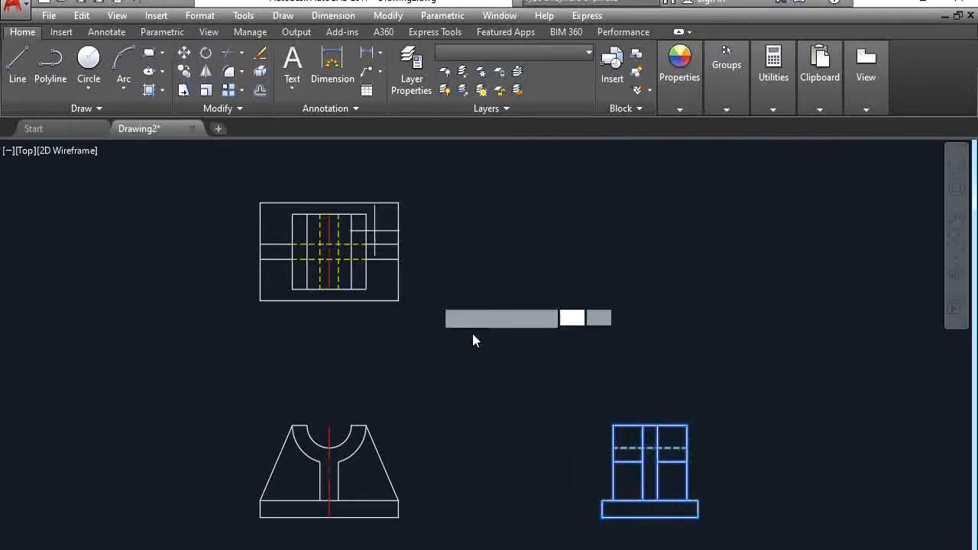
left_click(603, 518)
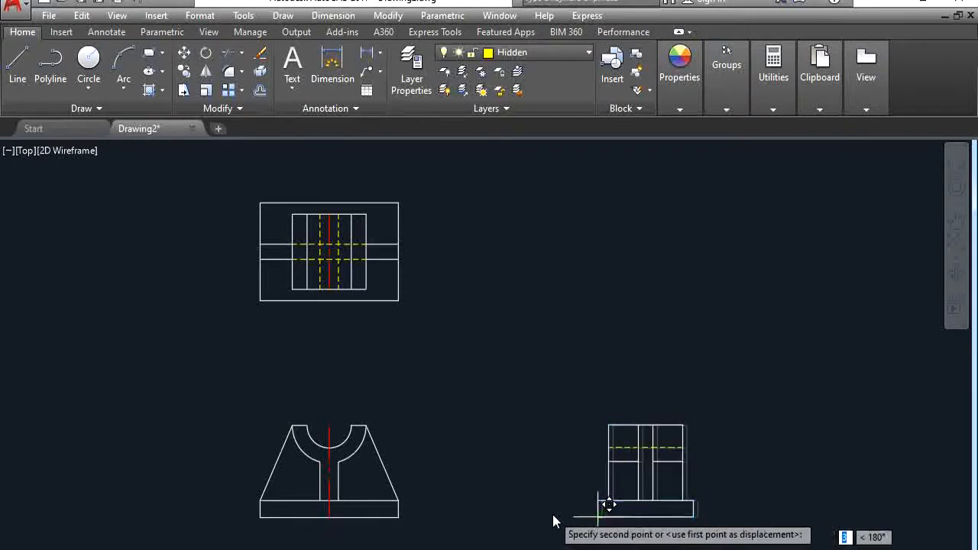
left_click(477, 518)
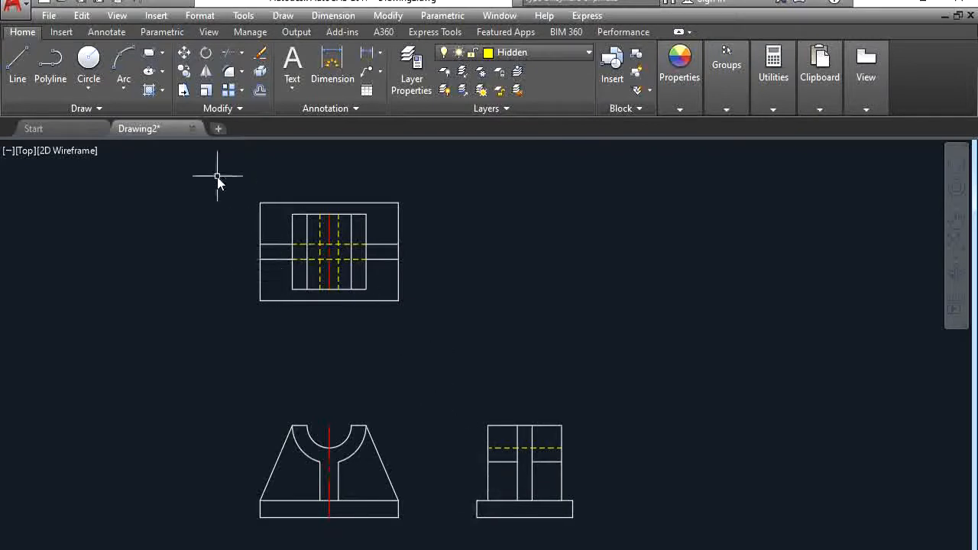
- Move the whole top view about 40 straight down towards the front view from its lower-left corner
left_click(236, 167)
left_click(421, 311)
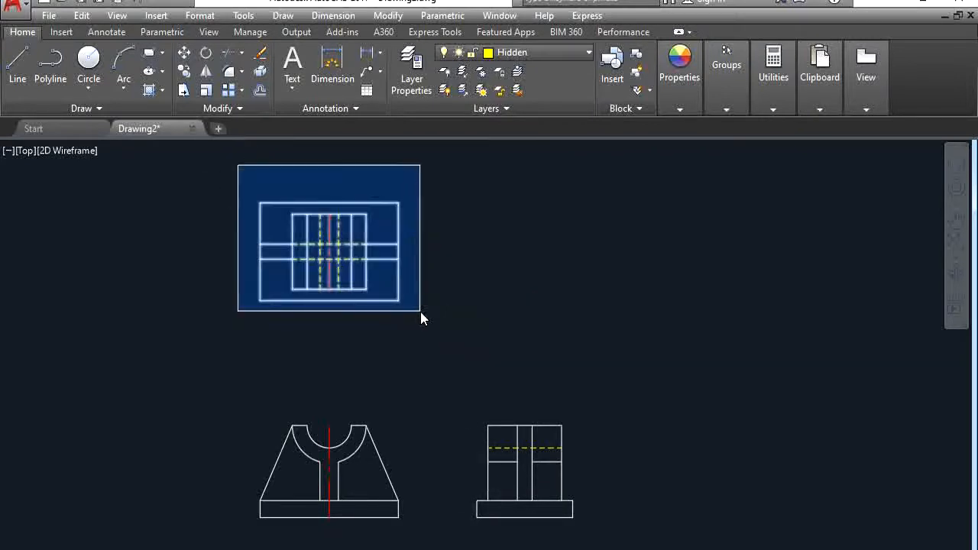
left_click(184, 52)
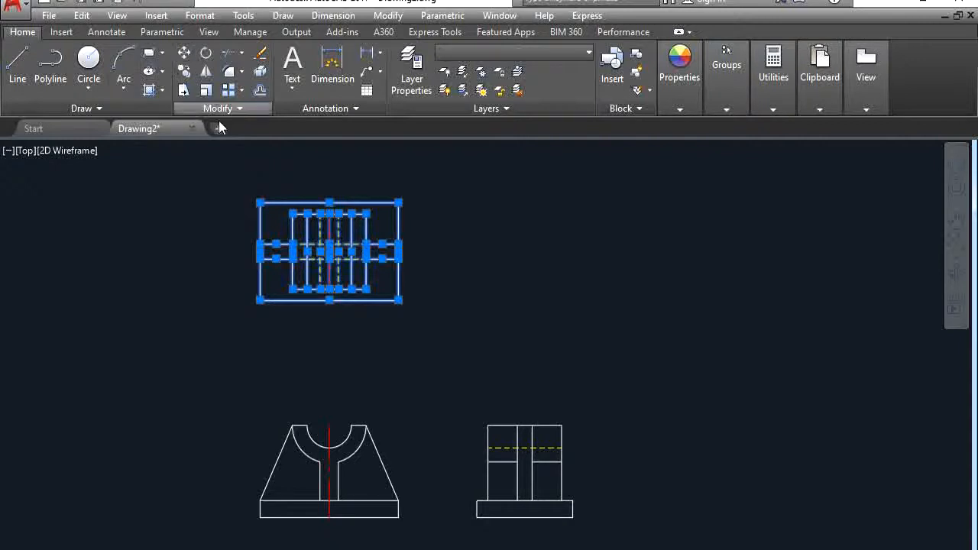
left_click(261, 301)
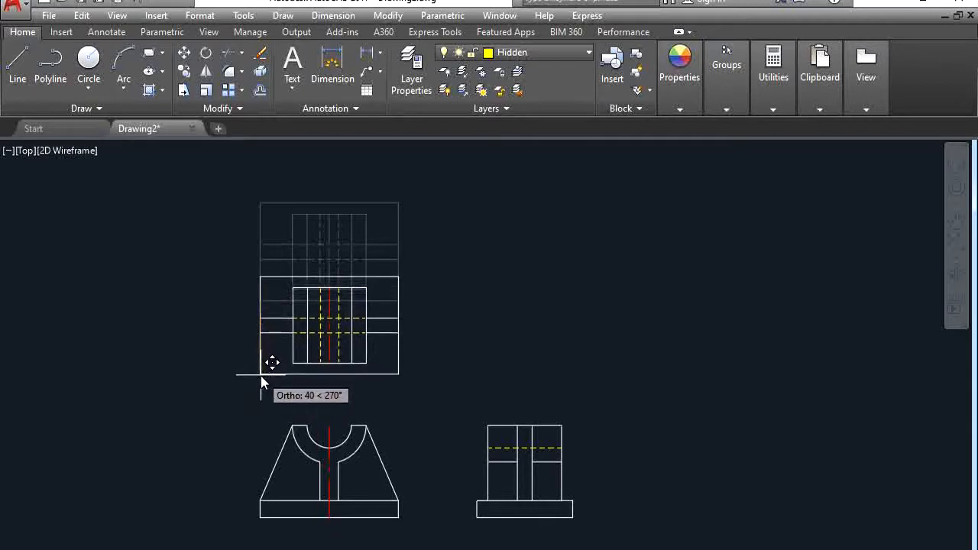
left_click(261, 375)
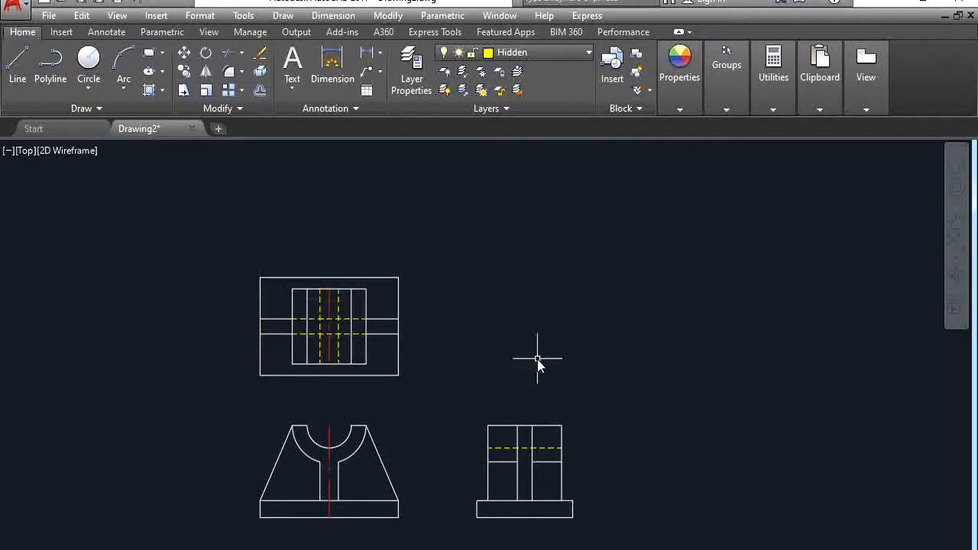
- Save the drawing to the Desktop as "my drawing.dwg"
left_click(50, 15)
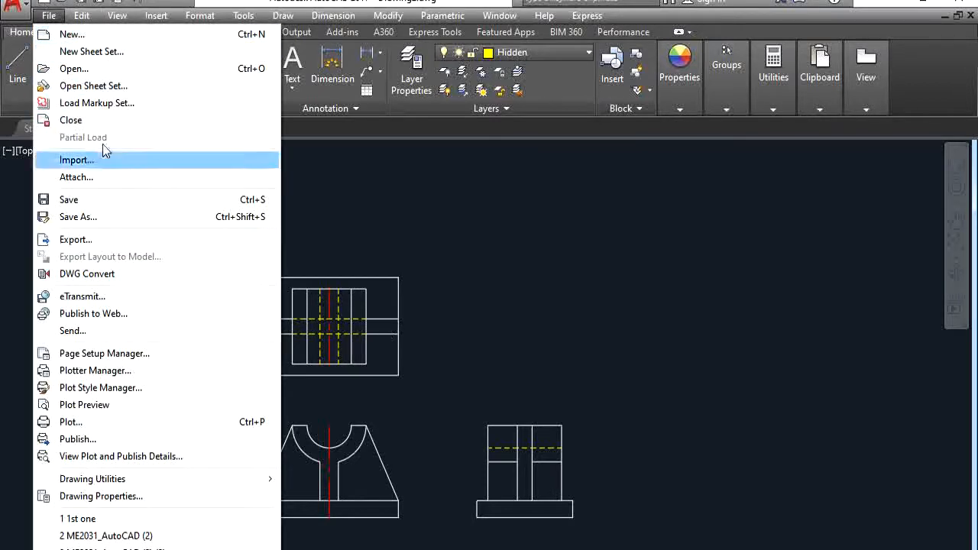
left_click(114, 200)
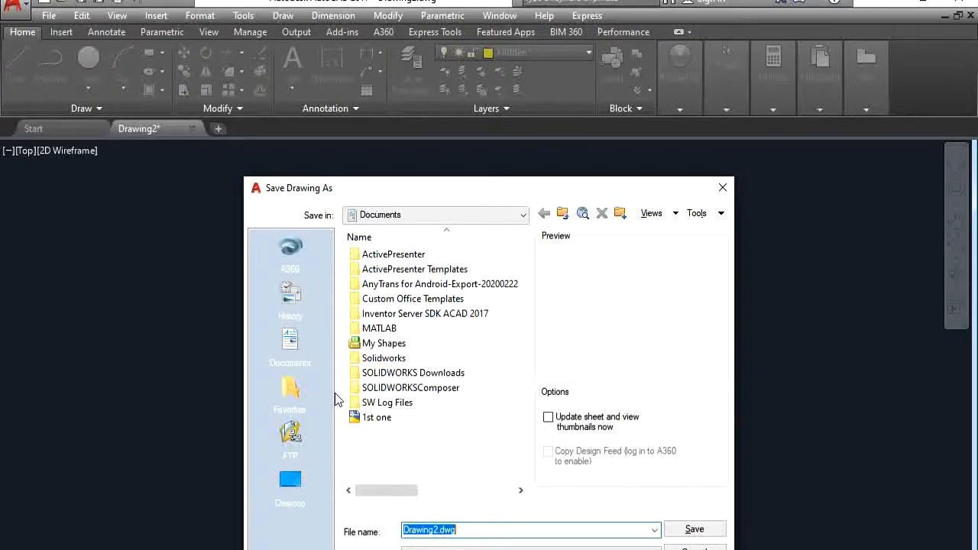
left_click(287, 485)
left_click(451, 530)
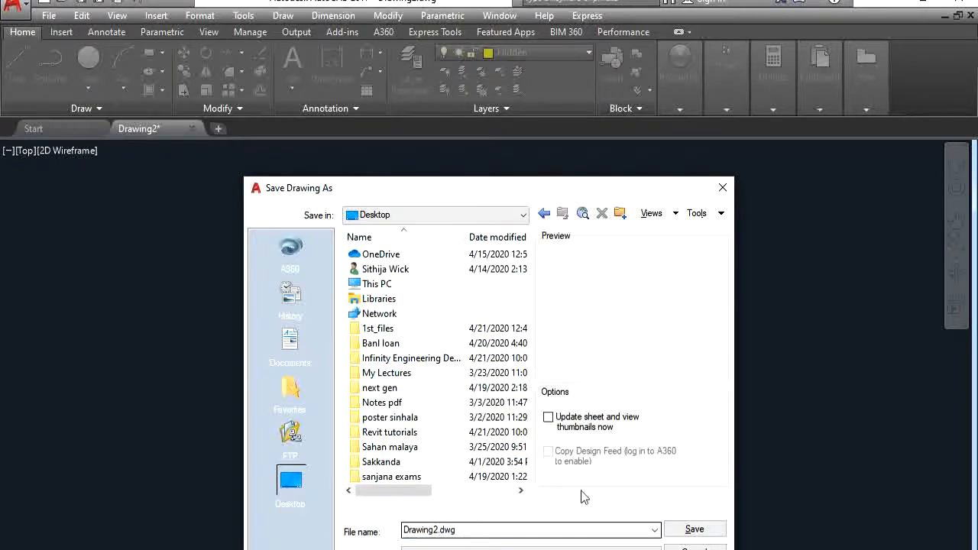
double_click(442, 535)
left_click(439, 531)
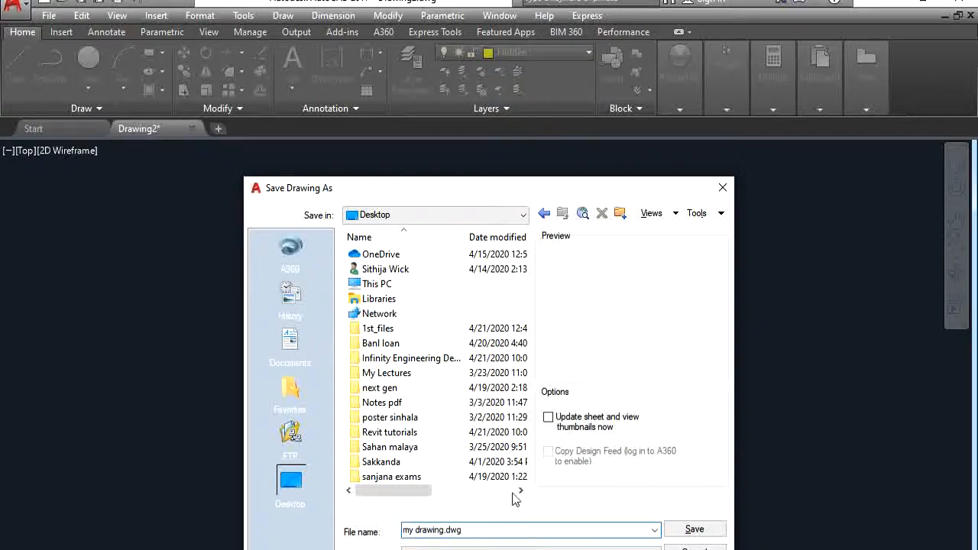
left_click(680, 531)
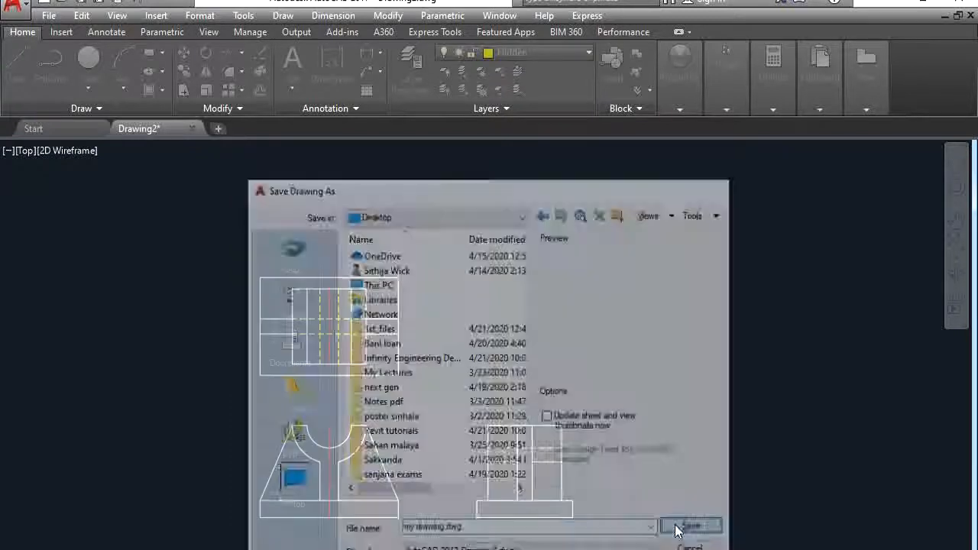